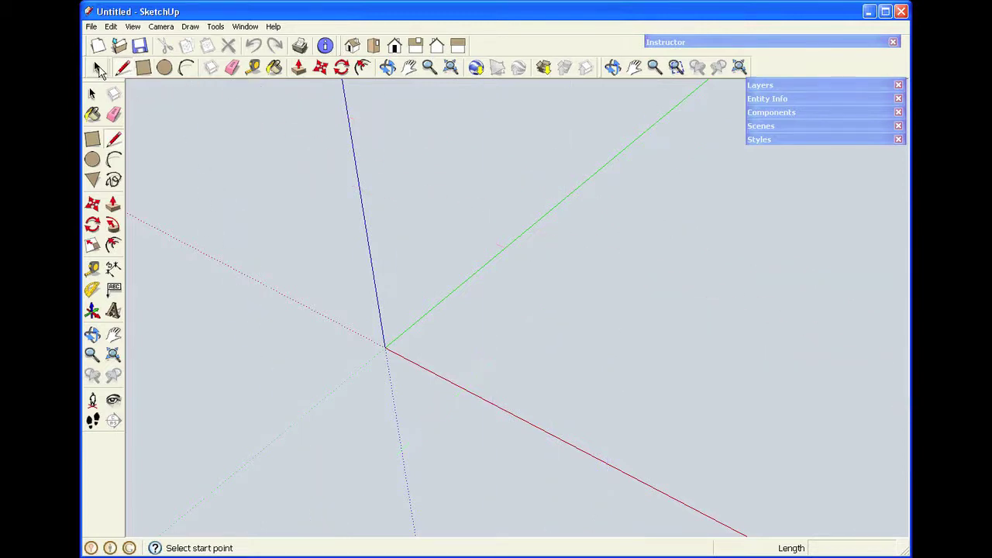
# Step: Draw a 32 by 12 inch rectangle flat on the ground plane, between the red and green axes near the origin
pyautogui.click(97, 67)
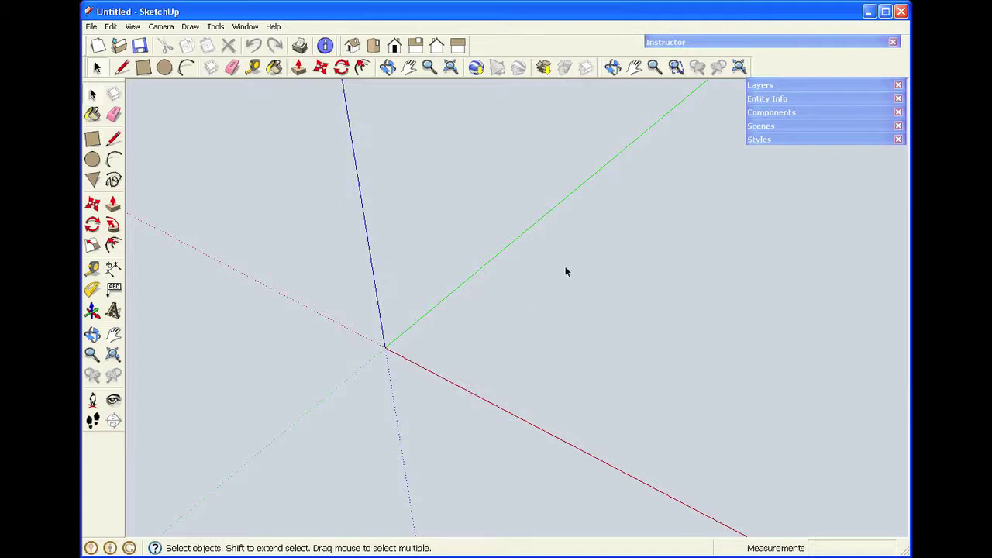
pyautogui.click(145, 68)
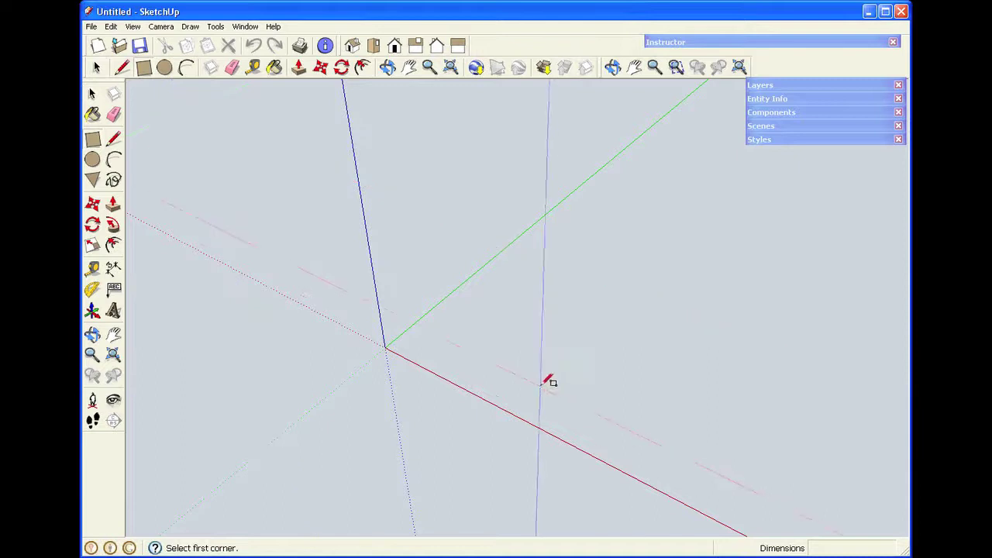
pyautogui.click(456, 331)
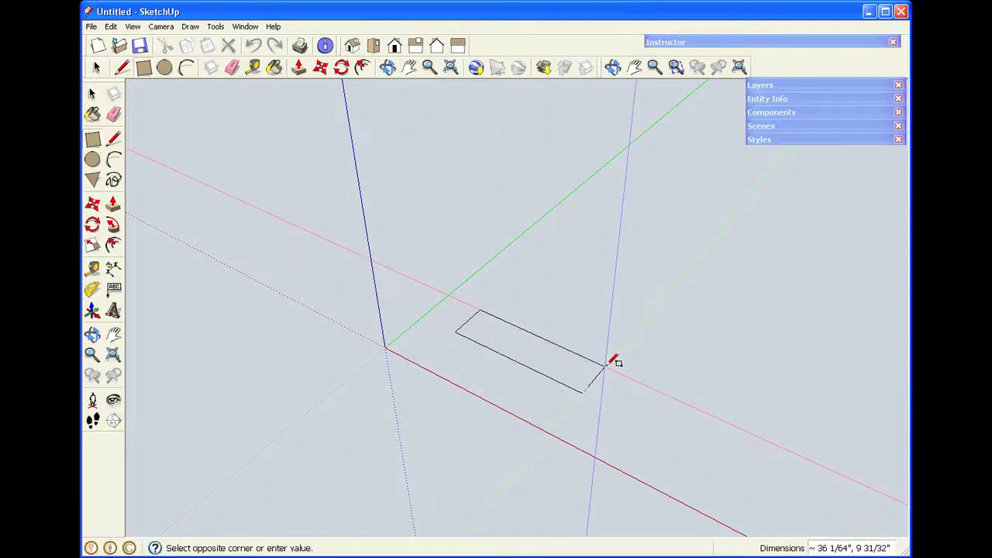
pyautogui.write('32,12')
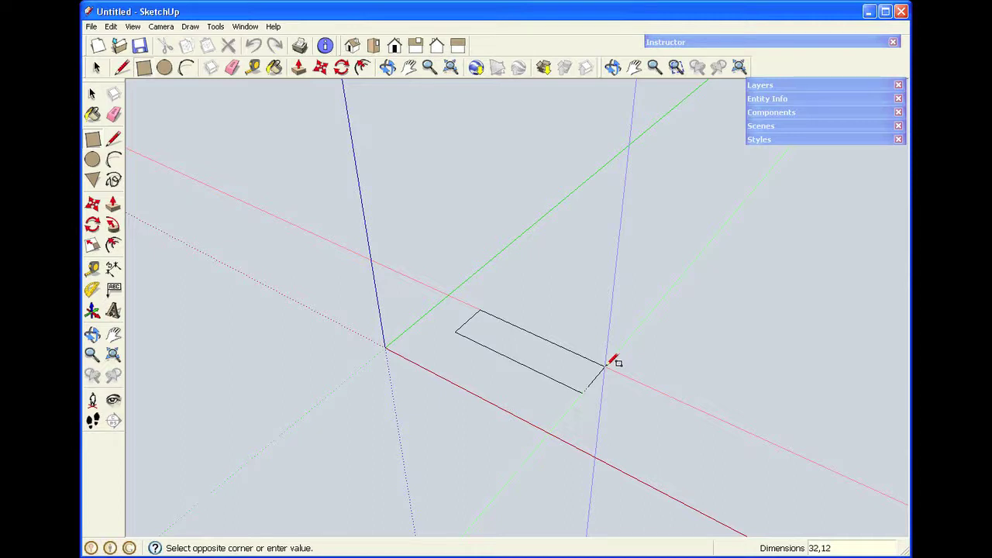
pyautogui.press('Return')
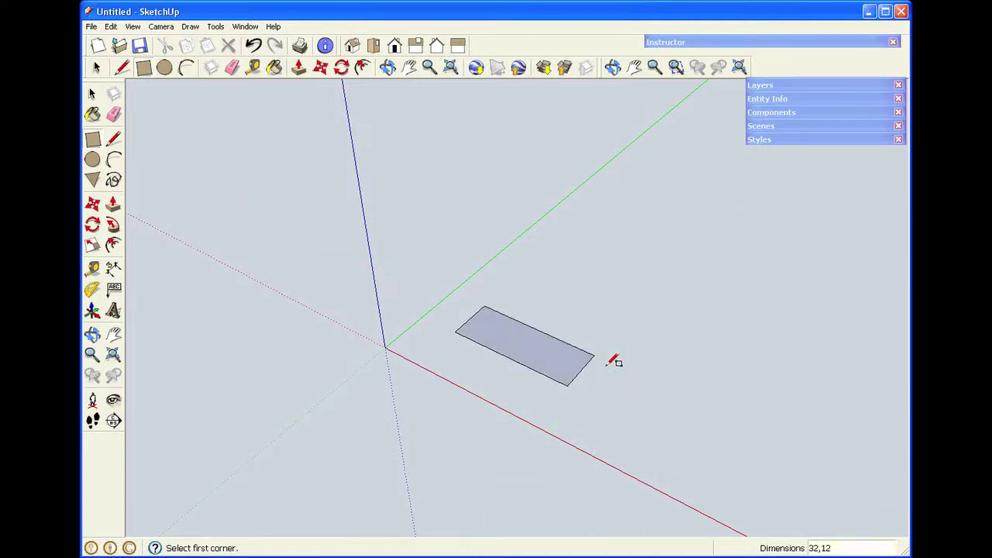
# Step: Push/Pull the rectangle upward 60 inches into a tall box
pyautogui.press('p')
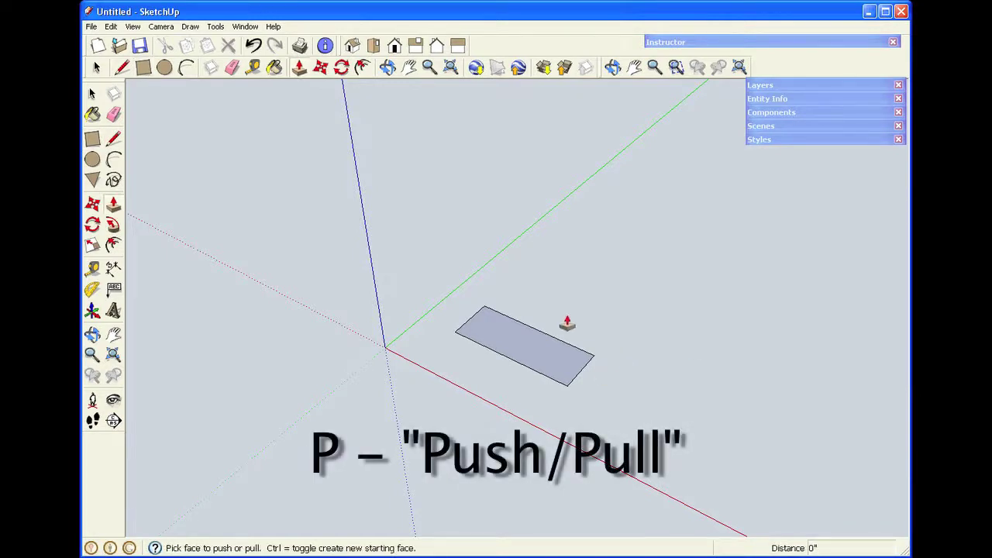
pyautogui.moveTo(540, 364); pyautogui.dragTo(535, 194)
pyautogui.write('60')
pyautogui.press('Return')
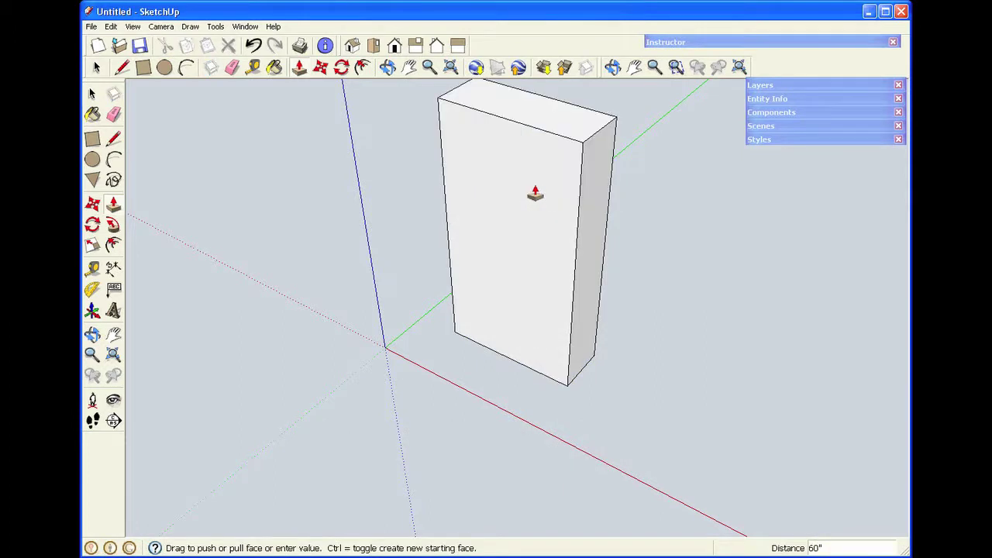
pyautogui.press('space')
# Step: Offset the outline of the box's large front face inward by 1.5 inches to form a frame
pyautogui.click(387, 67)
pyautogui.moveTo(414, 295); pyautogui.dragTo(447, 272)
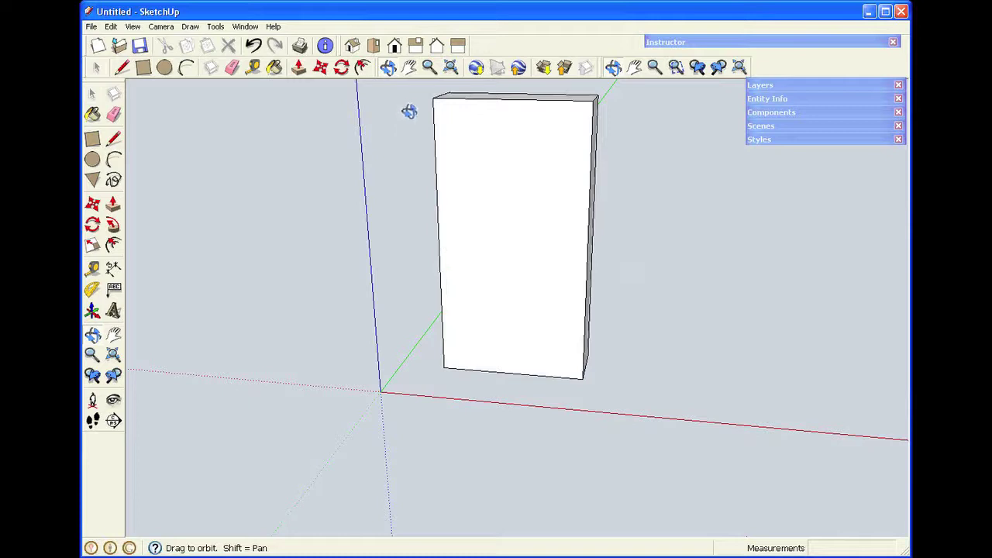
pyautogui.moveTo(403, 124); pyautogui.dragTo(406, 168)
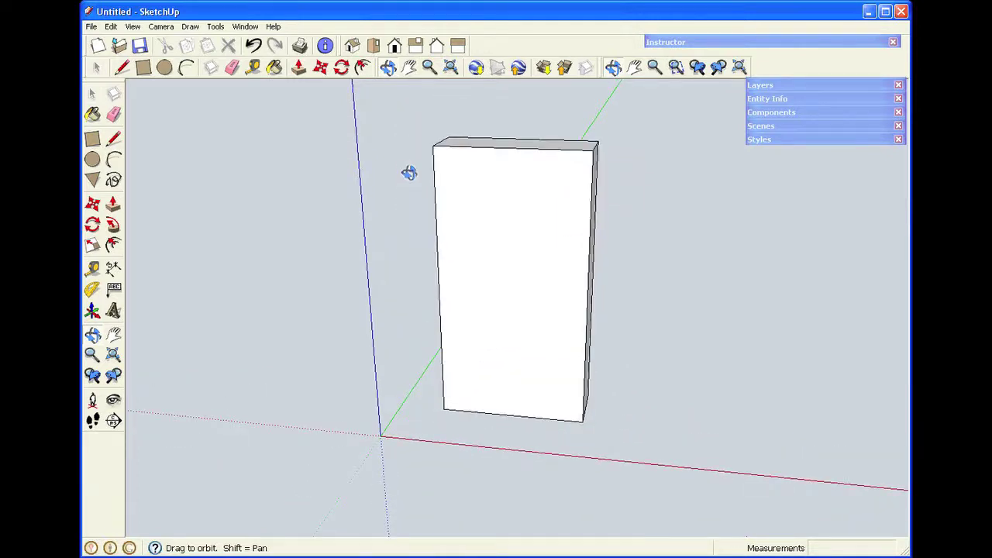
pyautogui.press('space')
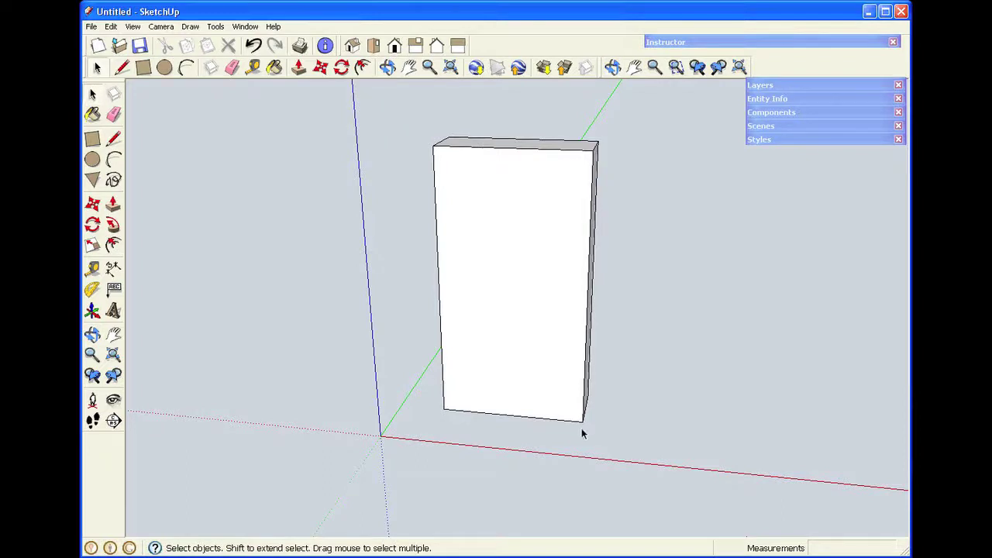
pyautogui.click(114, 246)
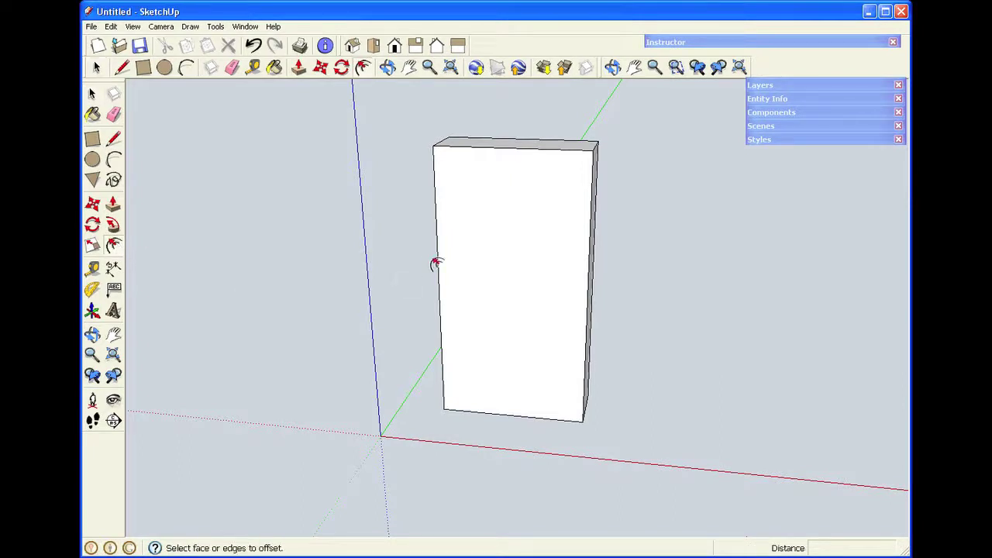
pyautogui.click(439, 259)
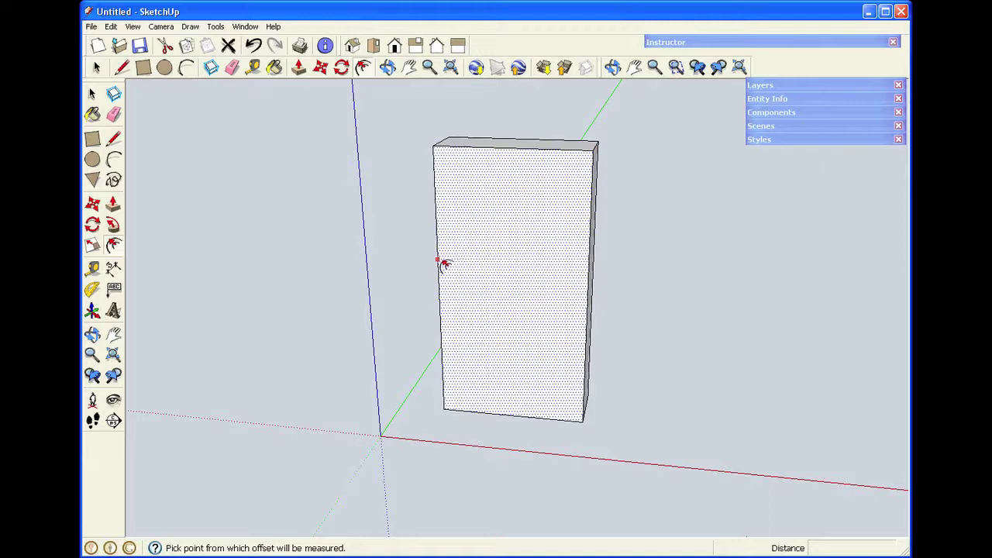
pyautogui.click(443, 264)
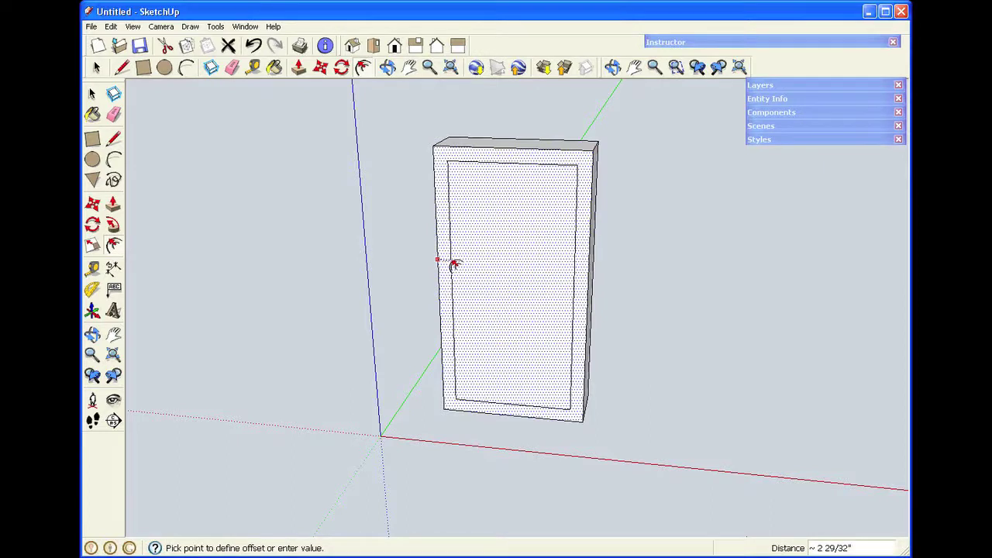
pyautogui.write('1.5')
pyautogui.press('Return')
pyautogui.press('space')
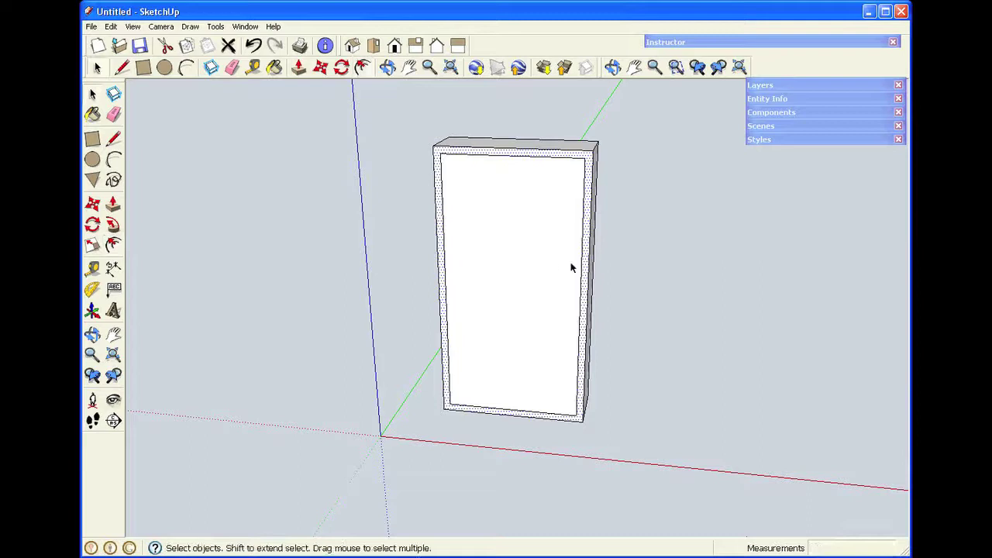
pyautogui.click(618, 271)
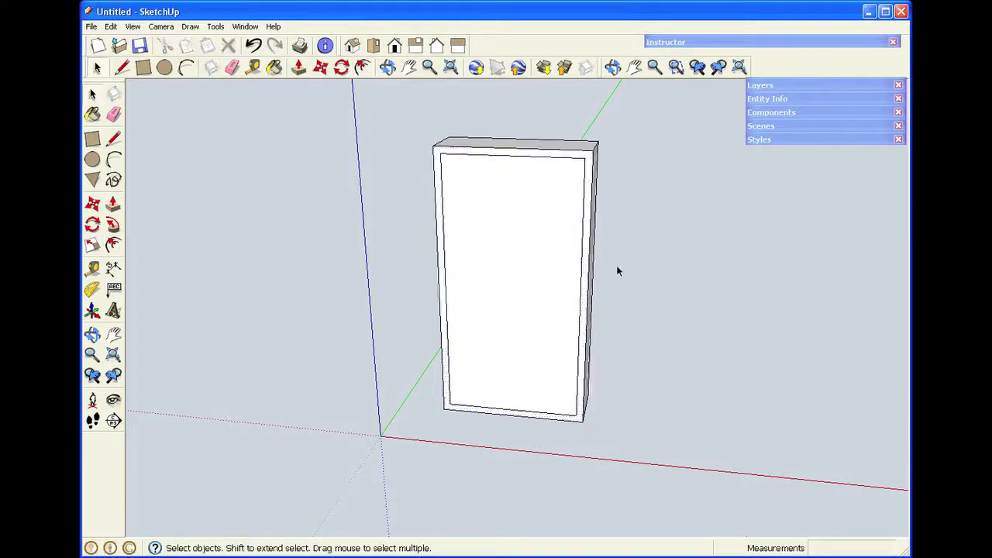
# Step: Move the bottom inner edge of the front frame up 3 inches along the blue axis
pyautogui.click(388, 67)
pyautogui.moveTo(462, 324); pyautogui.dragTo(576, 251)
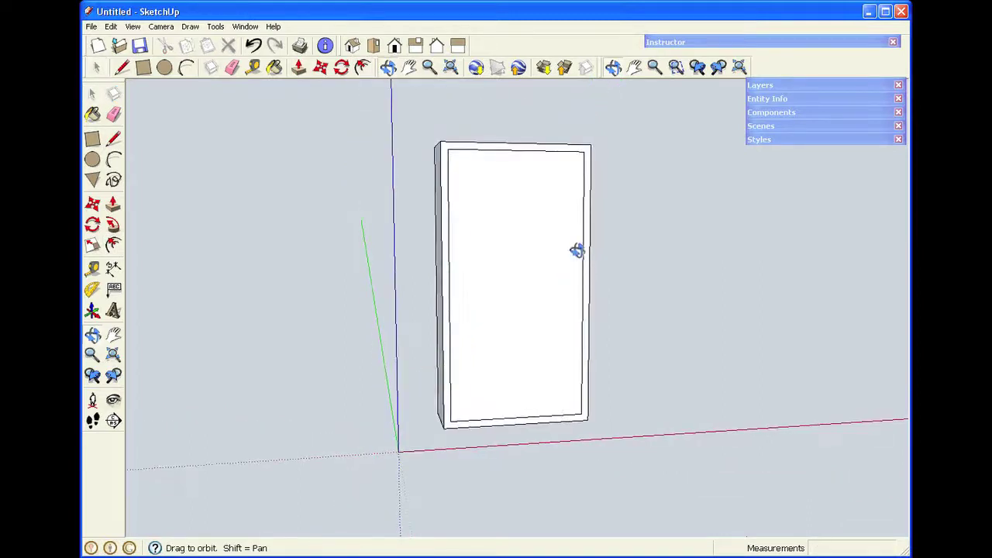
pyautogui.moveTo(476, 204); pyautogui.dragTo(656, 286)
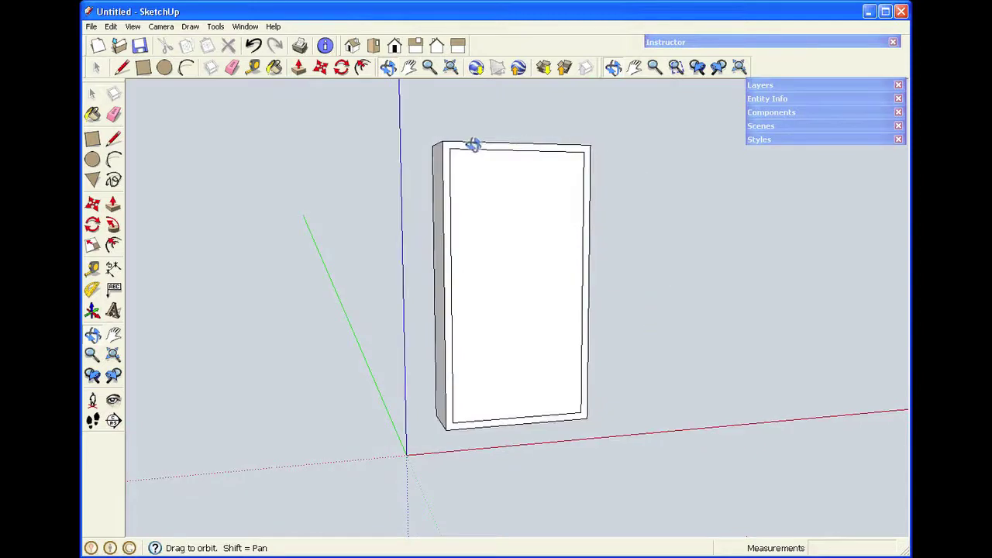
pyautogui.press('space')
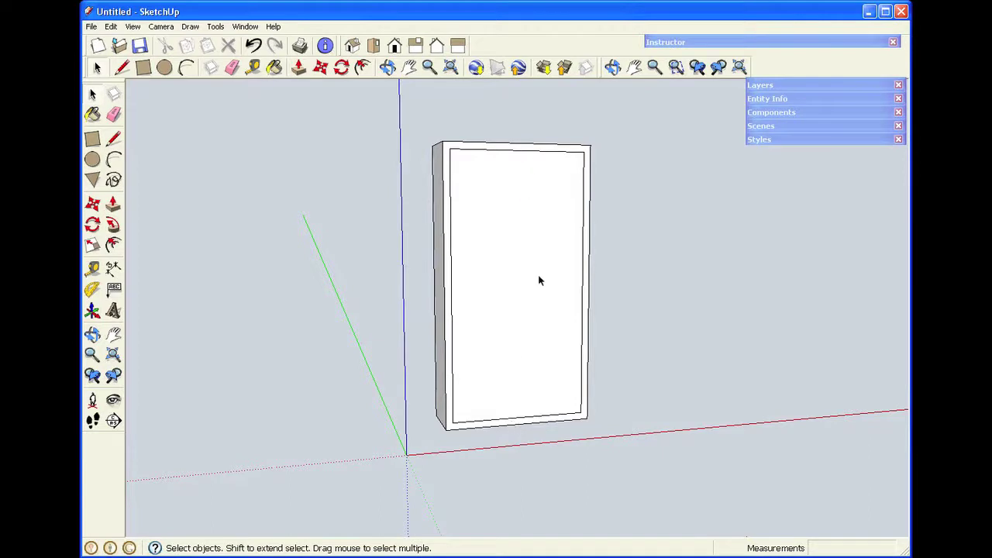
pyautogui.click(522, 421)
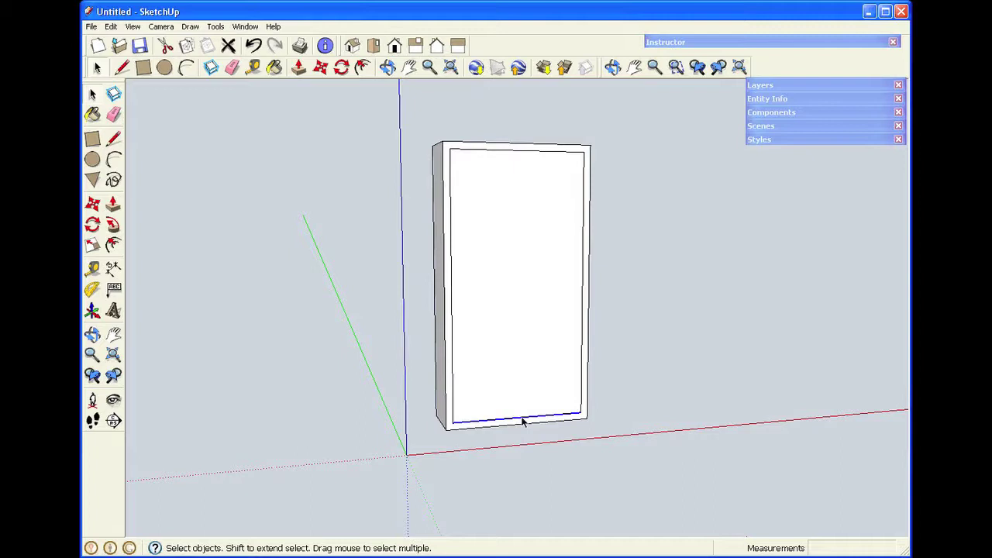
pyautogui.press('m')
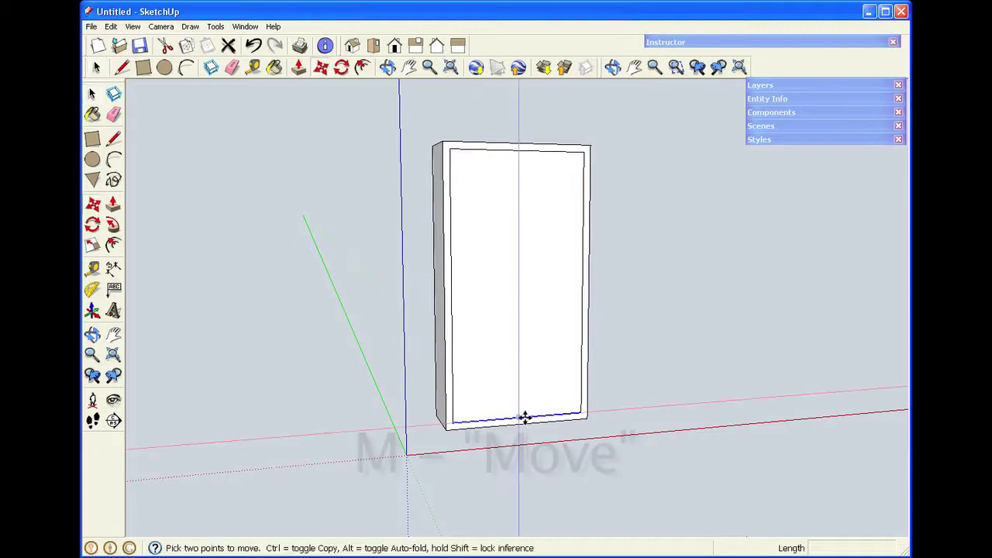
pyautogui.click(582, 415)
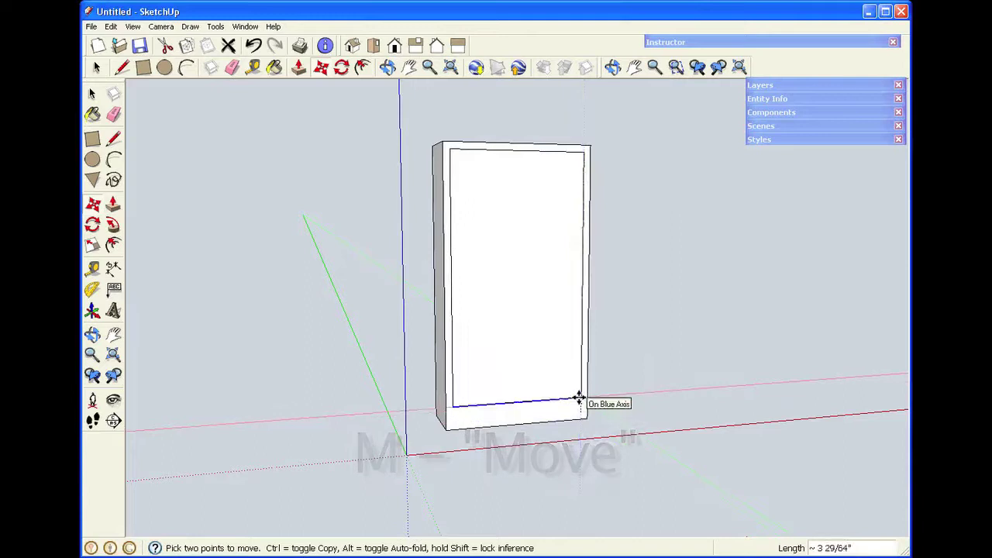
pyautogui.write('3')
pyautogui.press('Return')
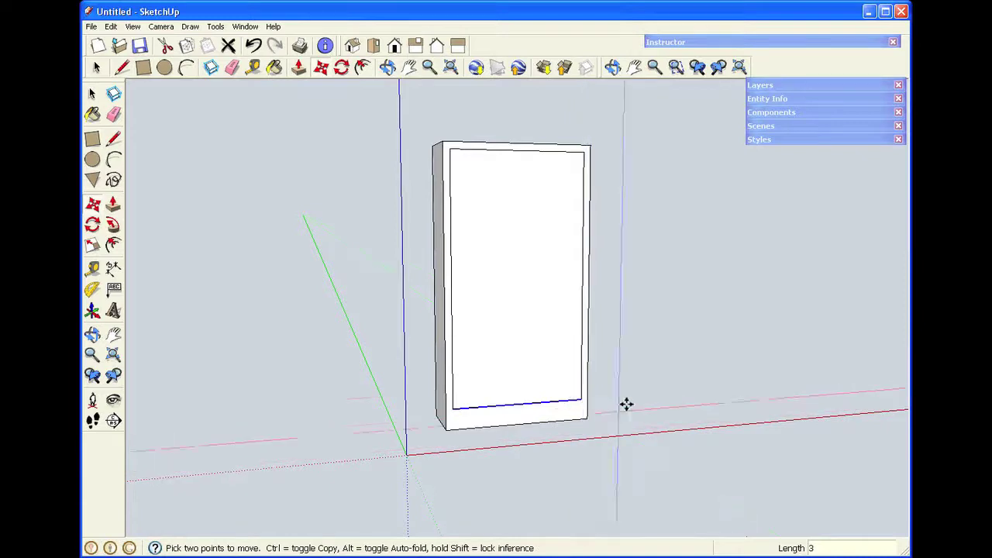
pyautogui.press('space')
pyautogui.click(628, 146)
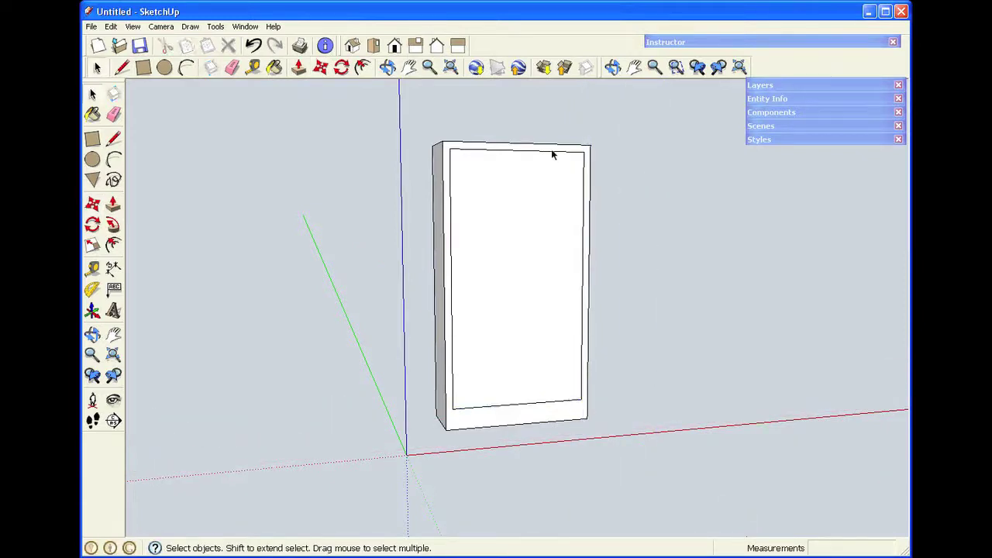
# Step: Move the top inner edge of the front frame down 2 inches along the blue axis
pyautogui.click(552, 152)
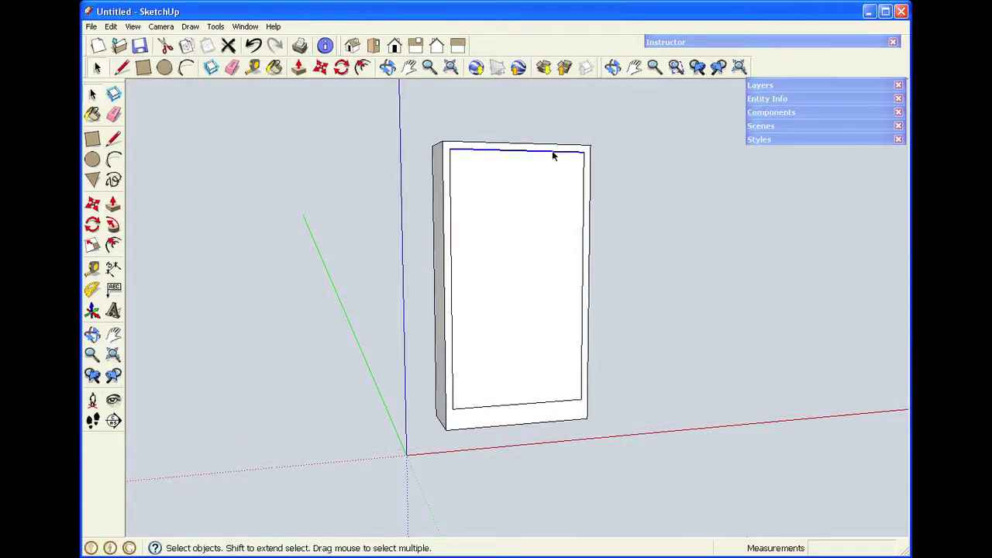
pyautogui.press('m')
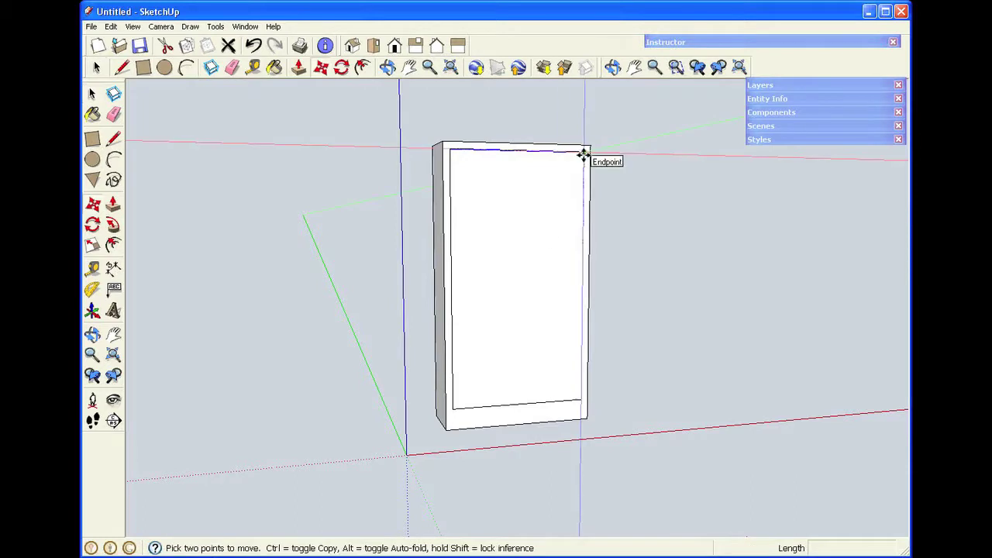
pyautogui.click(583, 154)
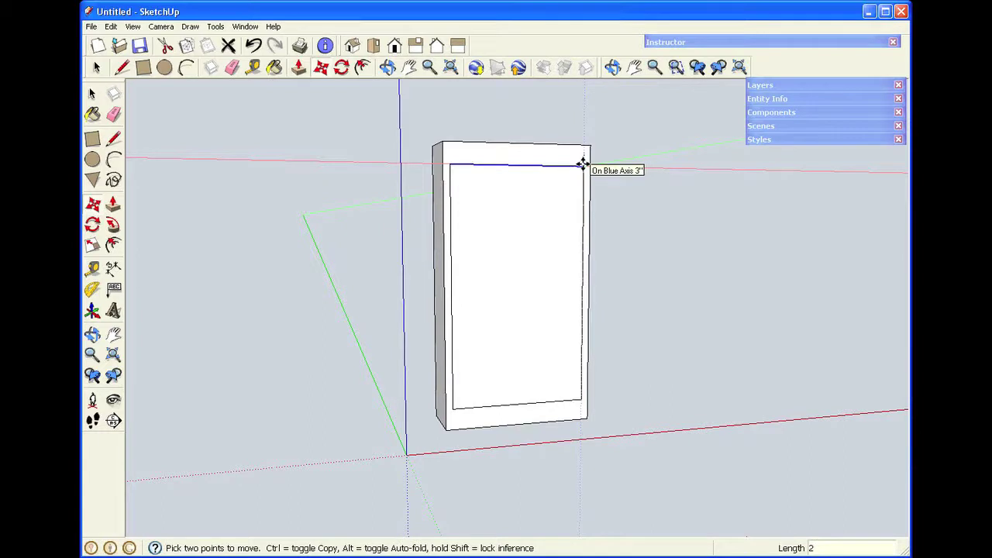
pyautogui.write('2')
pyautogui.press('Return')
pyautogui.press('space')
pyautogui.click(638, 213)
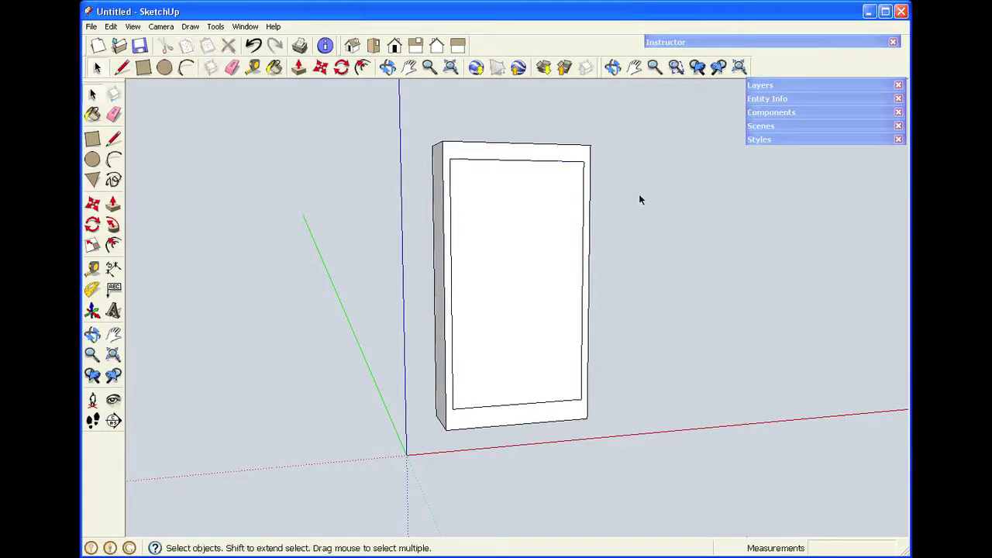
# Step: Copy the bottom inner edge of the front frame 12 inches straight up to mark a shelf's underside
pyautogui.click(387, 67)
pyautogui.moveTo(446, 215); pyautogui.dragTo(475, 233)
pyautogui.scroll(2, 498, 296)
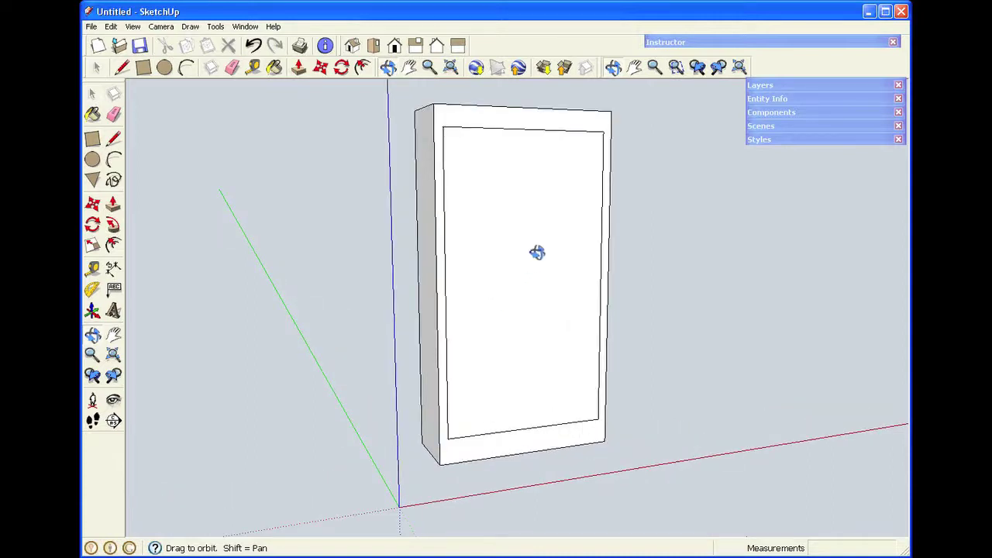
pyautogui.press('space')
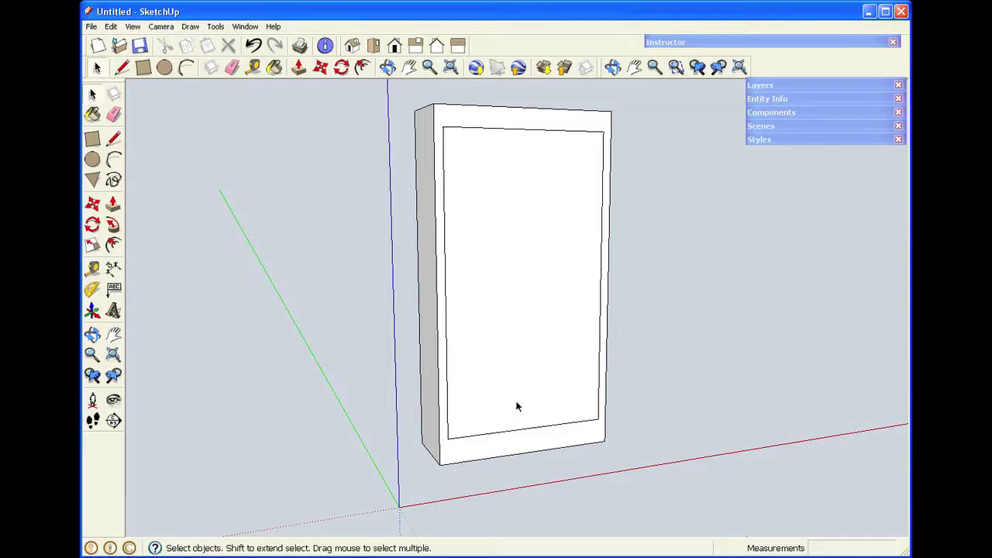
pyautogui.click(531, 428)
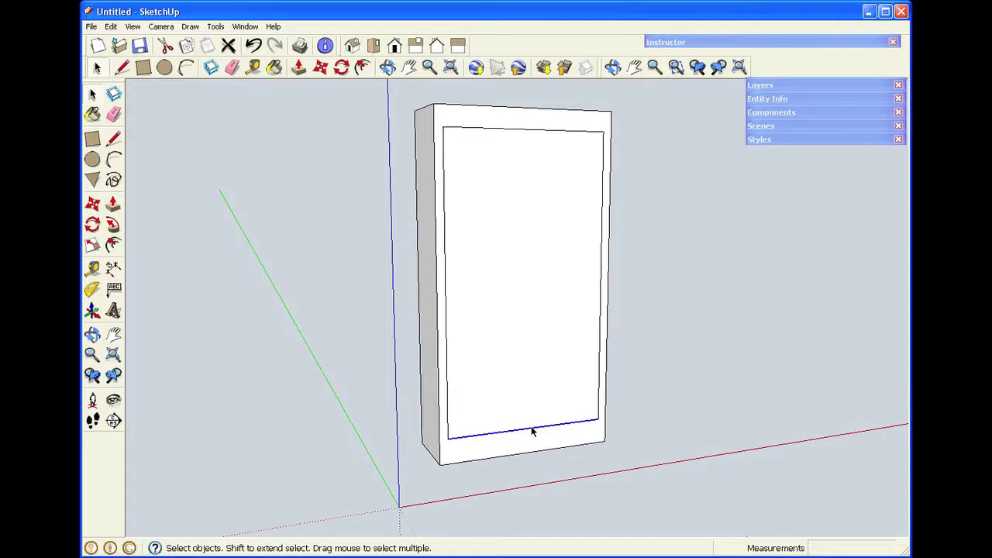
pyautogui.press('m')
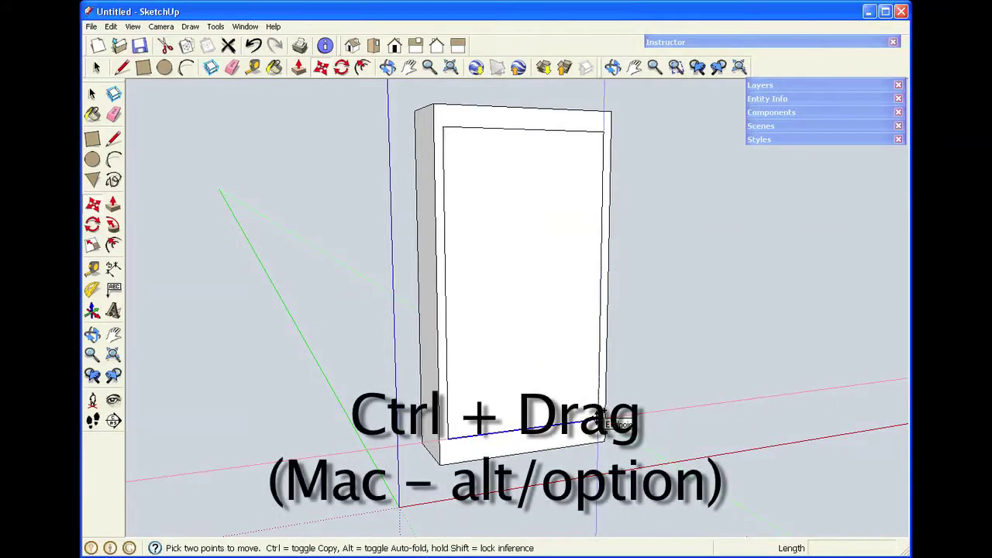
pyautogui.keyDown('ctrl'); pyautogui.moveTo(604, 417); pyautogui.dragTo(600, 366); pyautogui.keyUp('ctrl')
pyautogui.write('12')
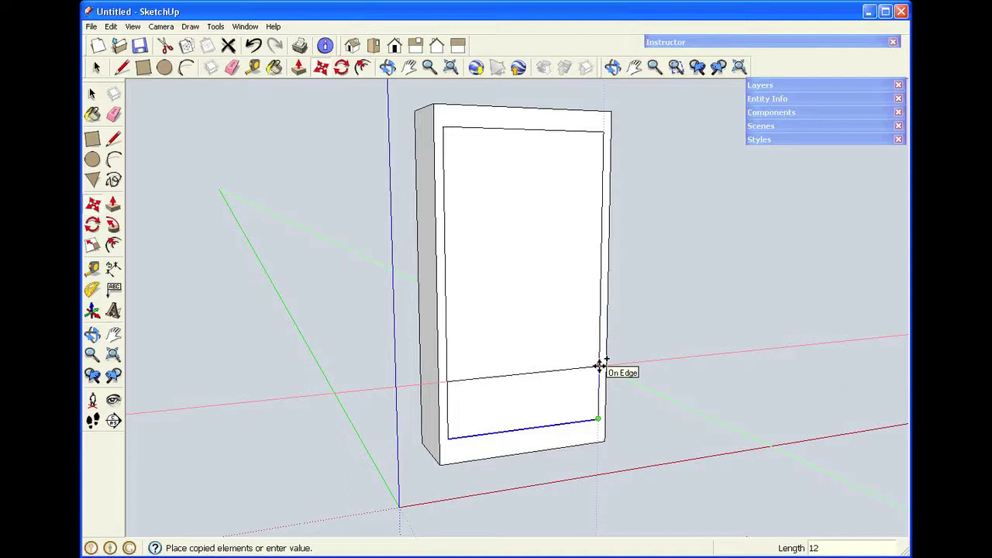
pyautogui.press('Return')
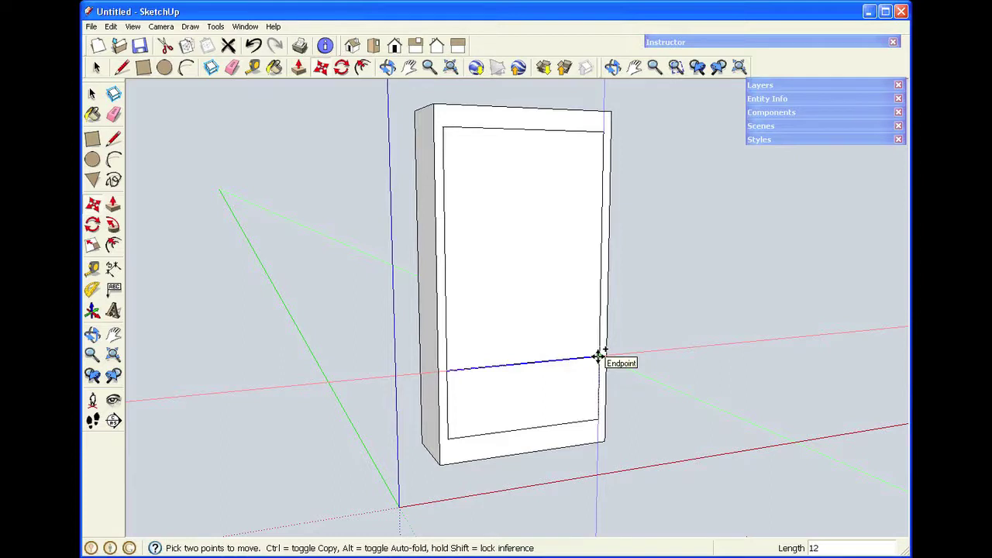
# Step: Copy the new shelf line 0.75 inches upward to mark the shelf's thickness
pyautogui.click(598, 357)
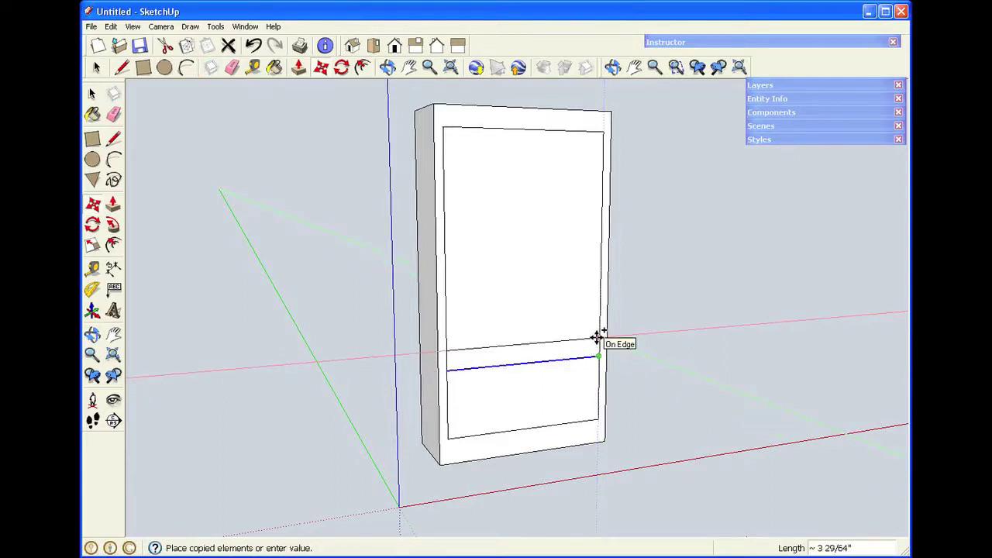
pyautogui.write('.75')
pyautogui.press('Return')
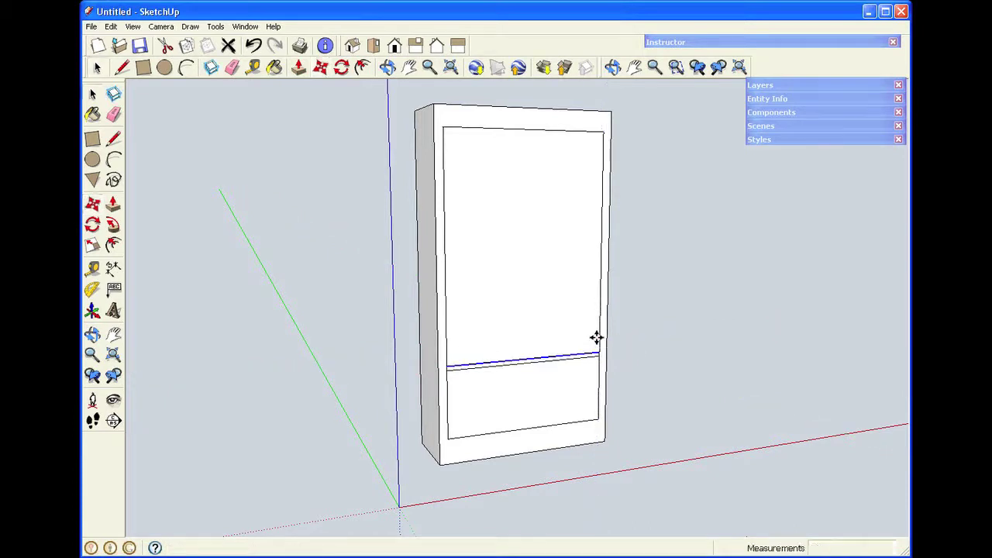
# Step: Copy the two shelf lines together 12 3/4 inches straight up, from the frame's bottom inner corner to the shelf's upper endpoint
pyautogui.press('space')
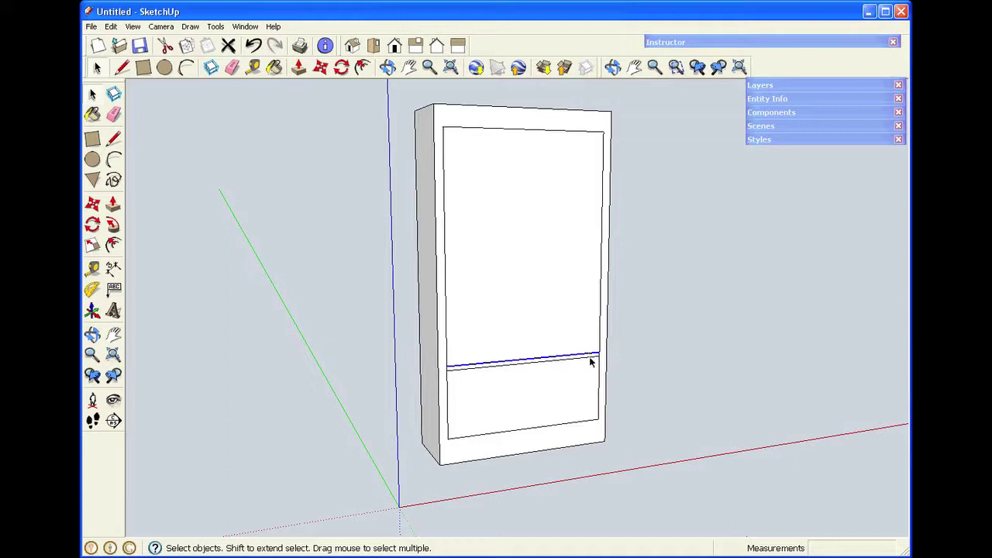
pyautogui.hotkey('ctrl', 'z')
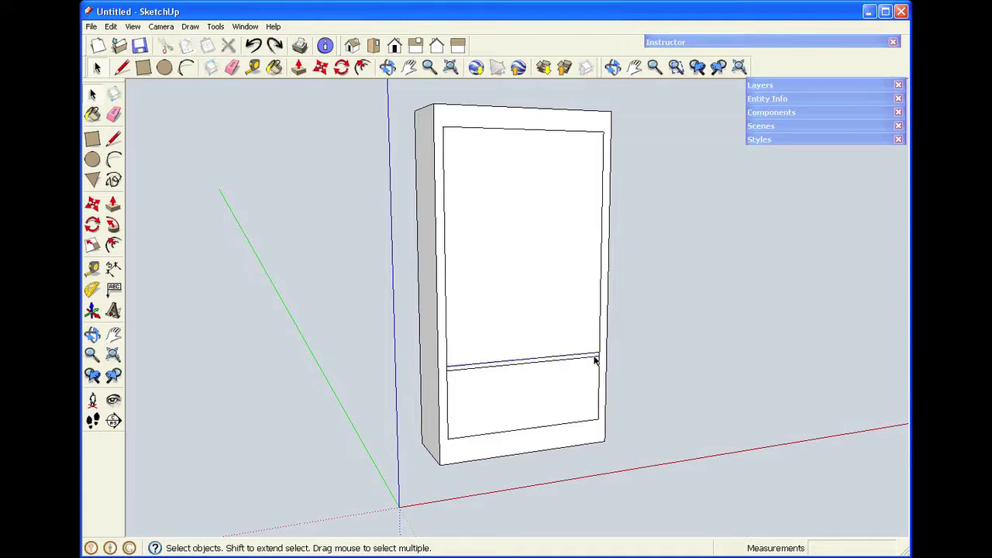
pyautogui.click(596, 359)
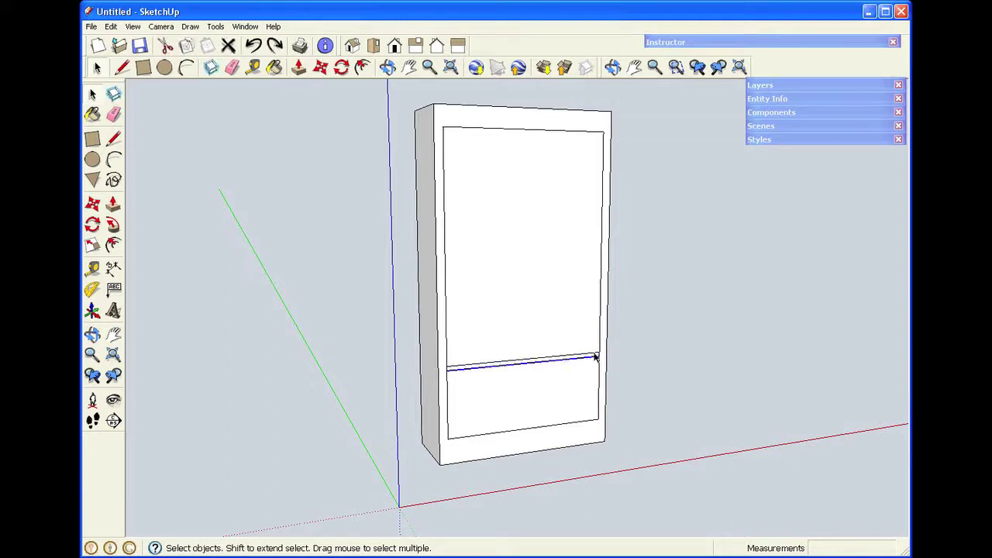
pyautogui.keyDown('shift'); pyautogui.click(592, 355); pyautogui.keyUp('shift')
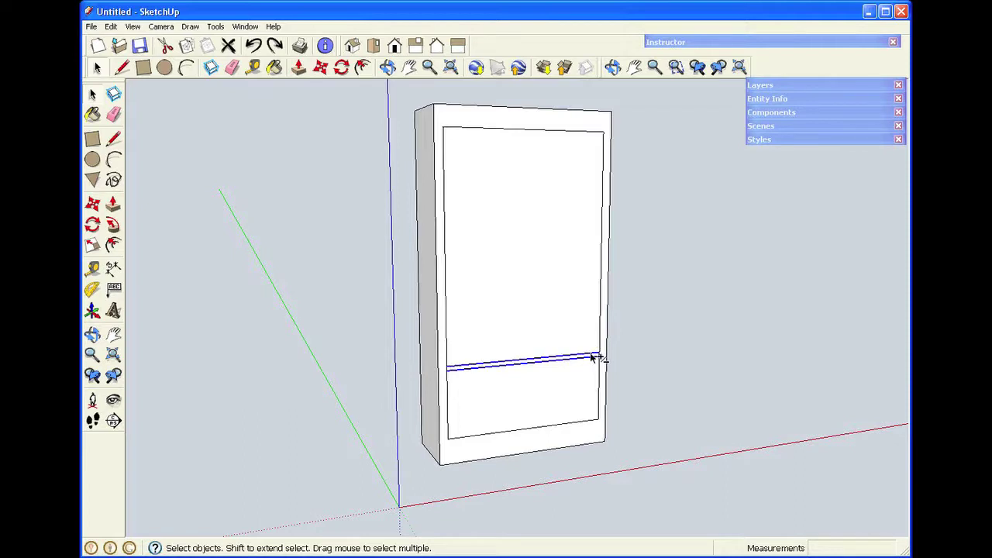
pyautogui.press('m')
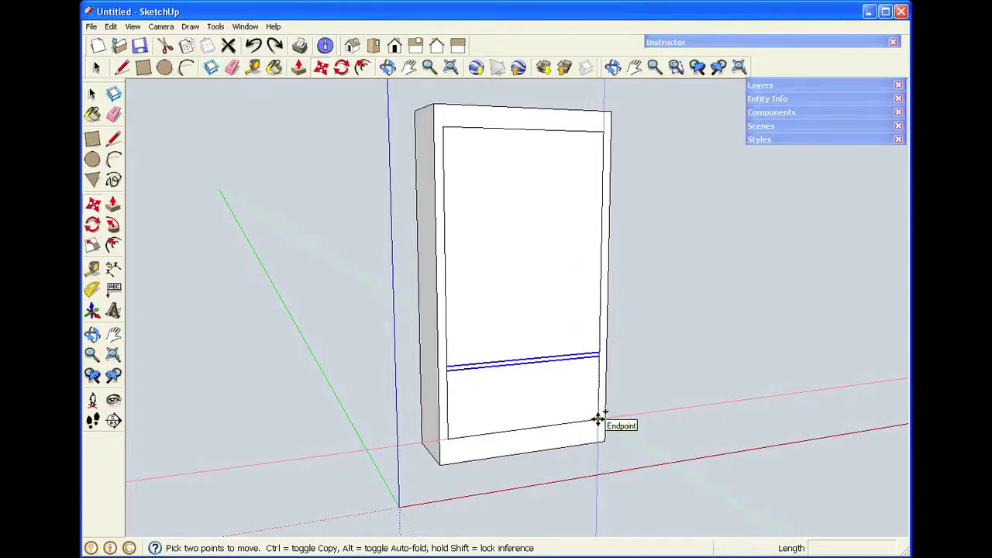
pyautogui.click(598, 419)
pyautogui.press('ctrl')
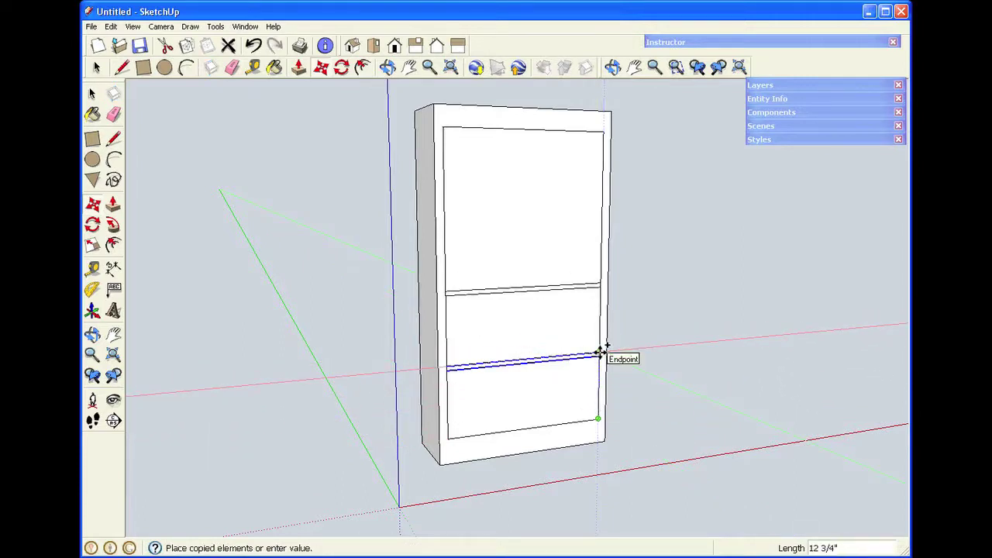
pyautogui.click(600, 353)
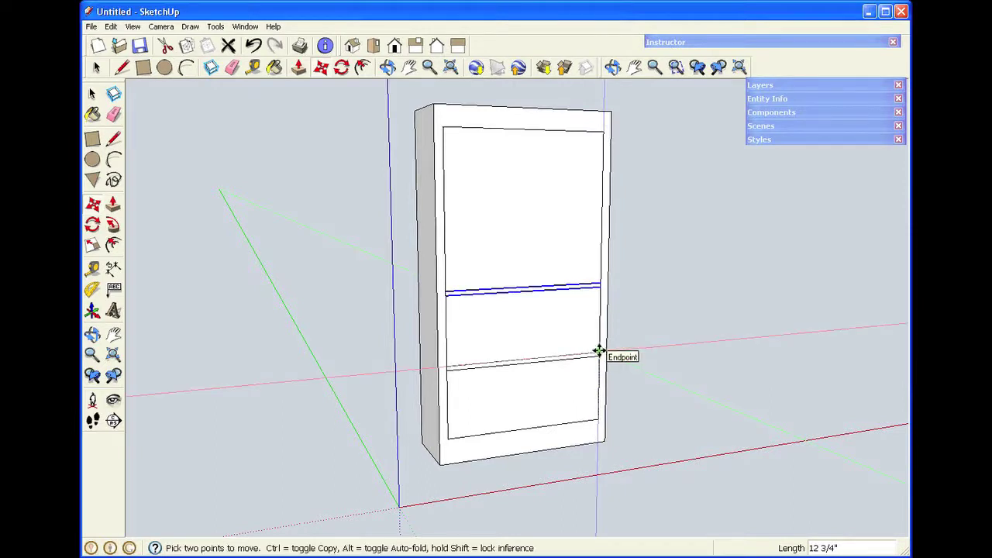
# Step: Multiply the shelf-line copy with 3x to lay out three evenly spaced copies up the front
pyautogui.write('x')
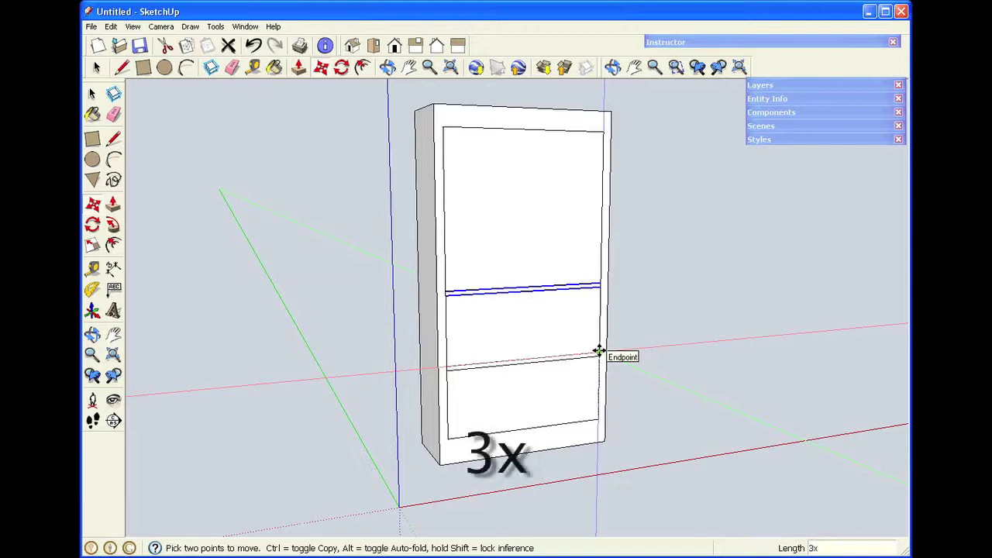
pyautogui.press('Return')
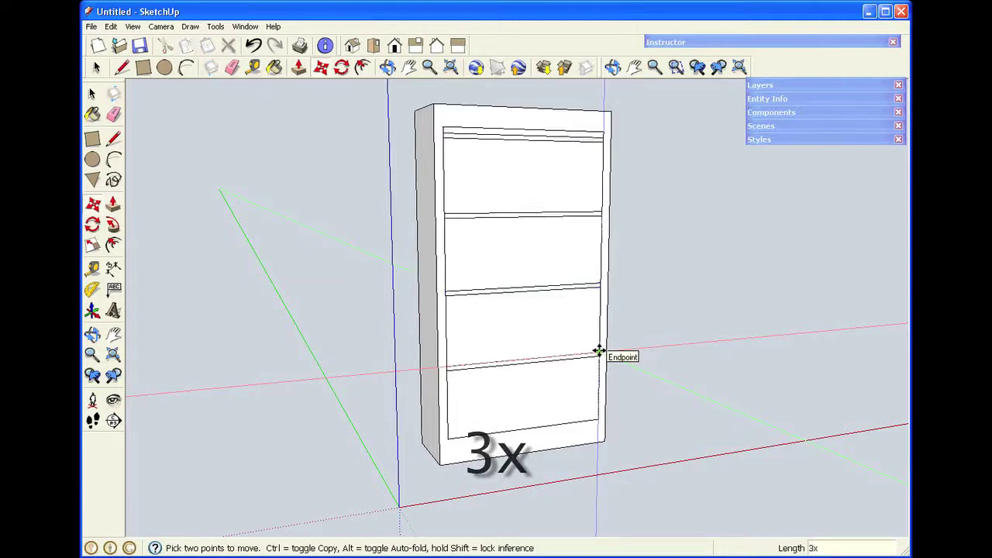
pyautogui.press('space')
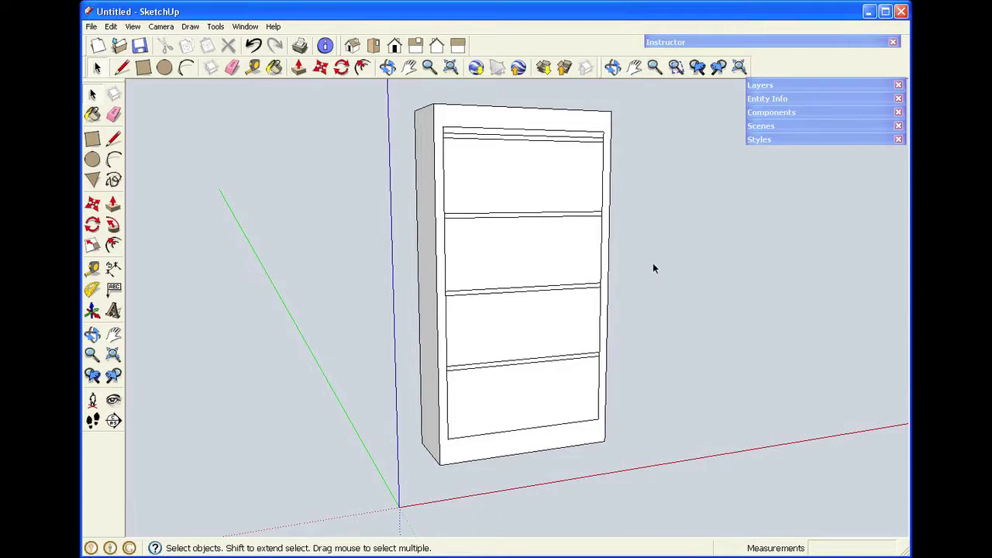
# Step: Copy the entire bookcase about 64 inches along the red axis to stand beside the original
pyautogui.scroll(-2, 654, 260)
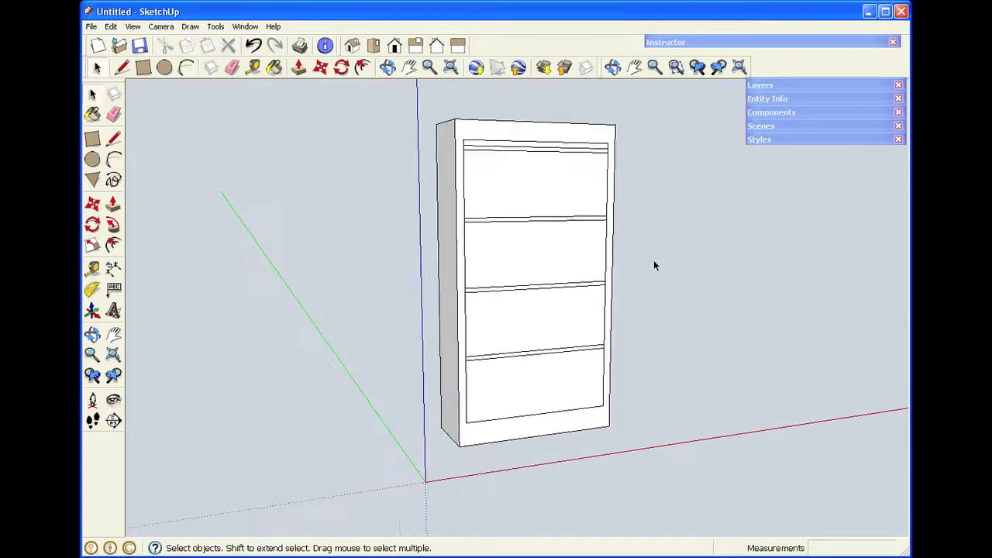
pyautogui.click(634, 68)
pyautogui.moveTo(668, 203); pyautogui.dragTo(509, 250)
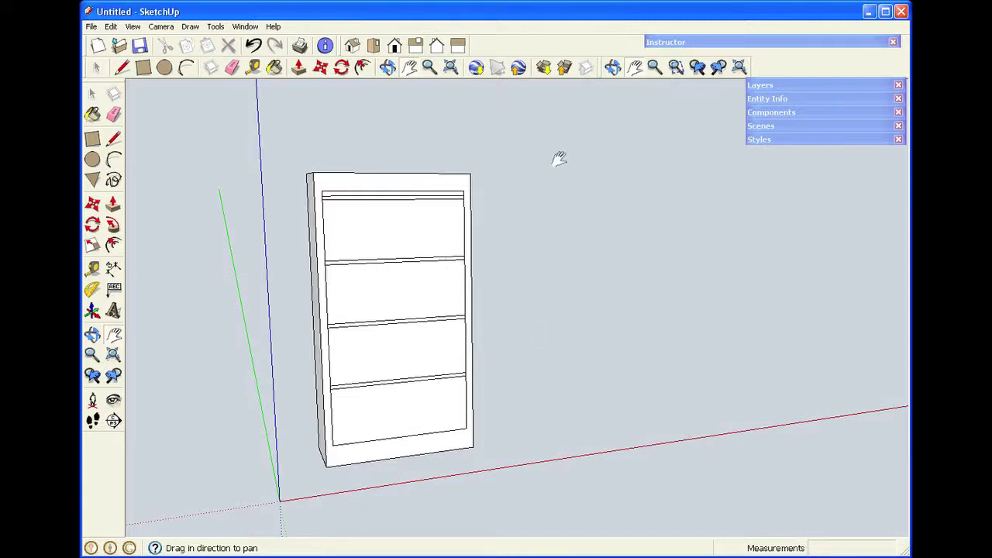
pyautogui.press('space')
pyautogui.moveTo(224, 128); pyautogui.dragTo(555, 502)
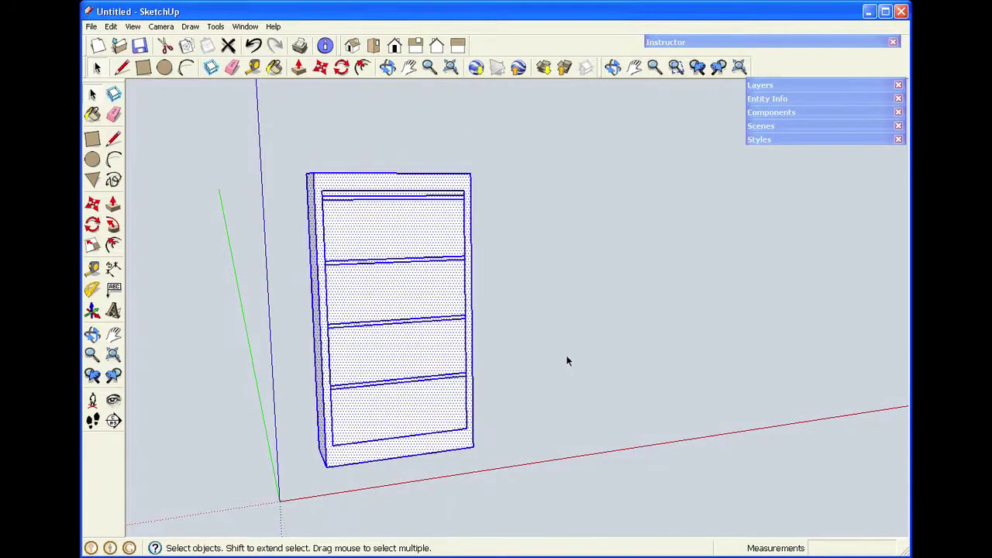
pyautogui.press('m')
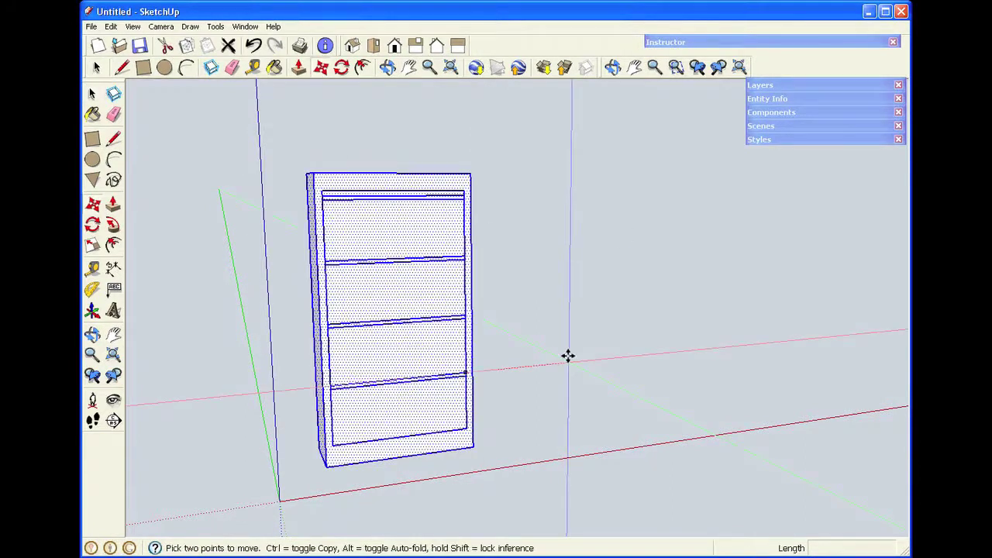
pyautogui.click(325, 467)
pyautogui.press('ctrl')
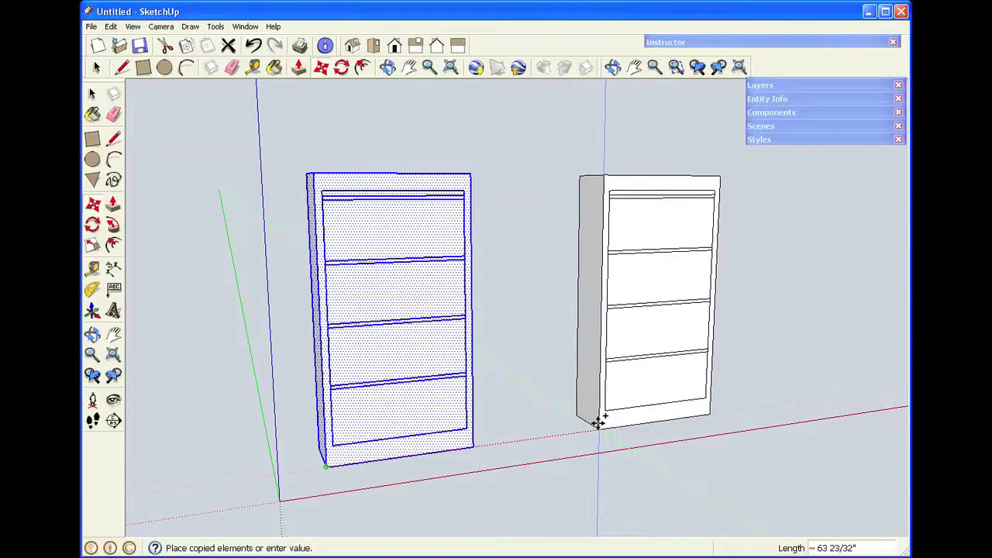
pyautogui.click(599, 425)
pyautogui.press('space')
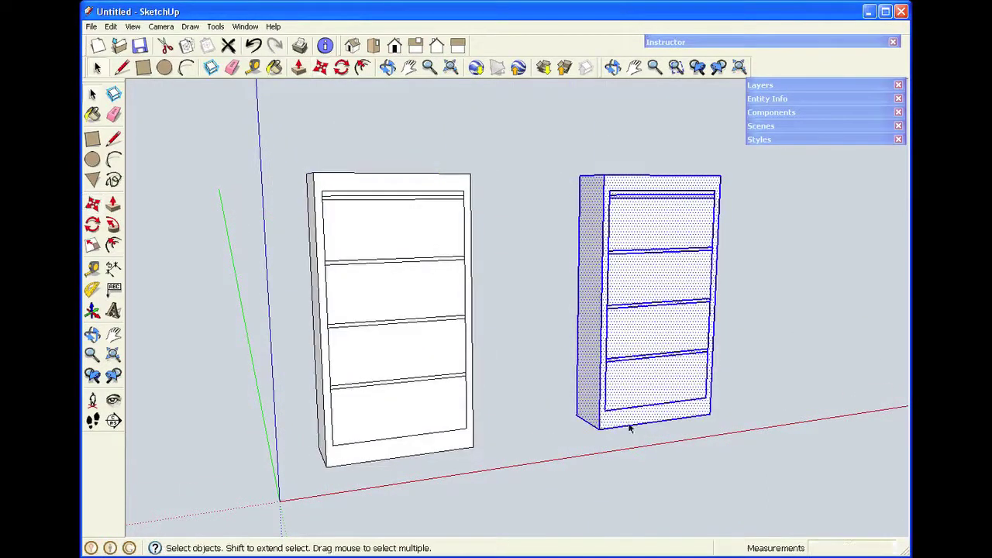
pyautogui.click(803, 217)
# Step: Raise the copied bookcase's top edges and top inner frame edge together 12 inches along the blue axis
pyautogui.scroll(5, 717, 154)
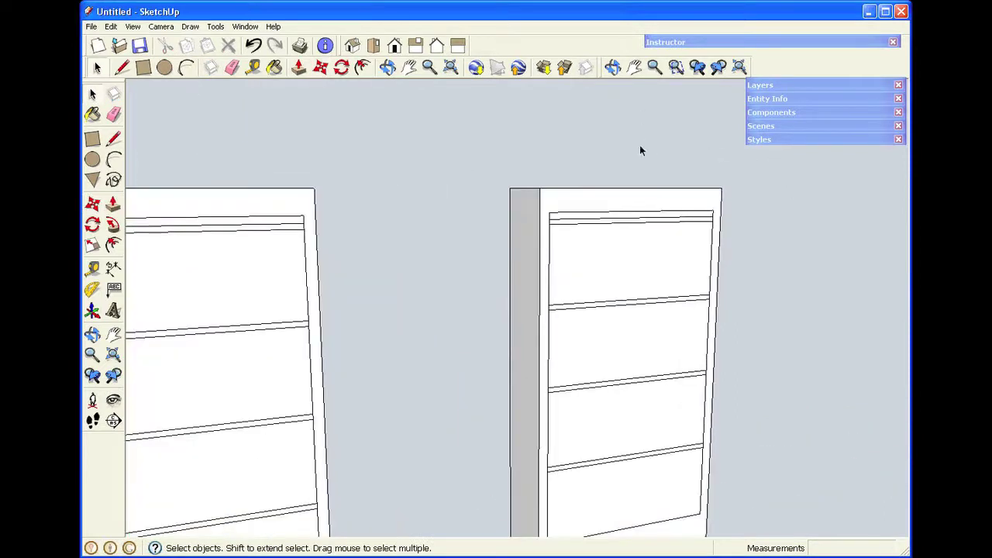
pyautogui.scroll(2, 640, 150)
pyautogui.click(613, 68)
pyautogui.moveTo(570, 264); pyautogui.dragTo(792, 238)
pyautogui.press('space')
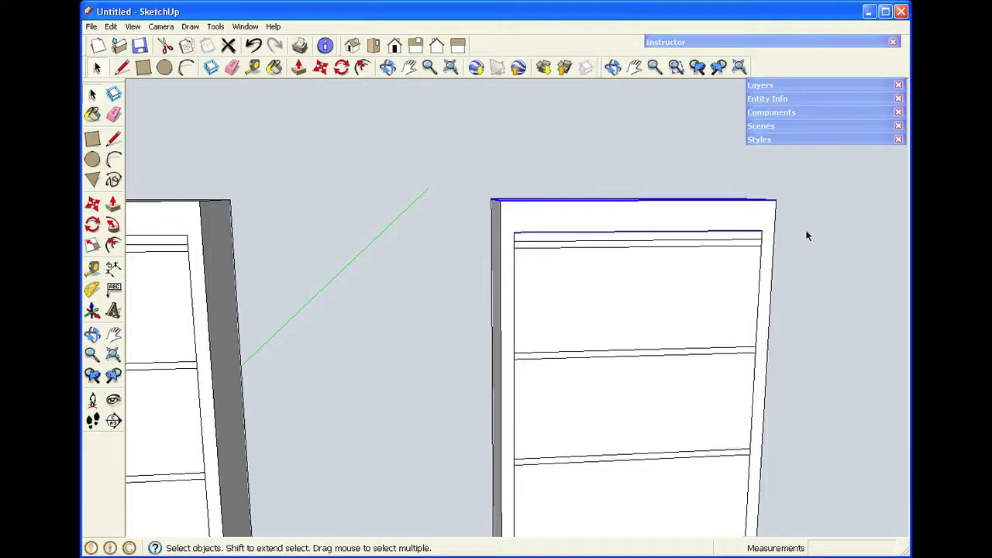
pyautogui.press('m')
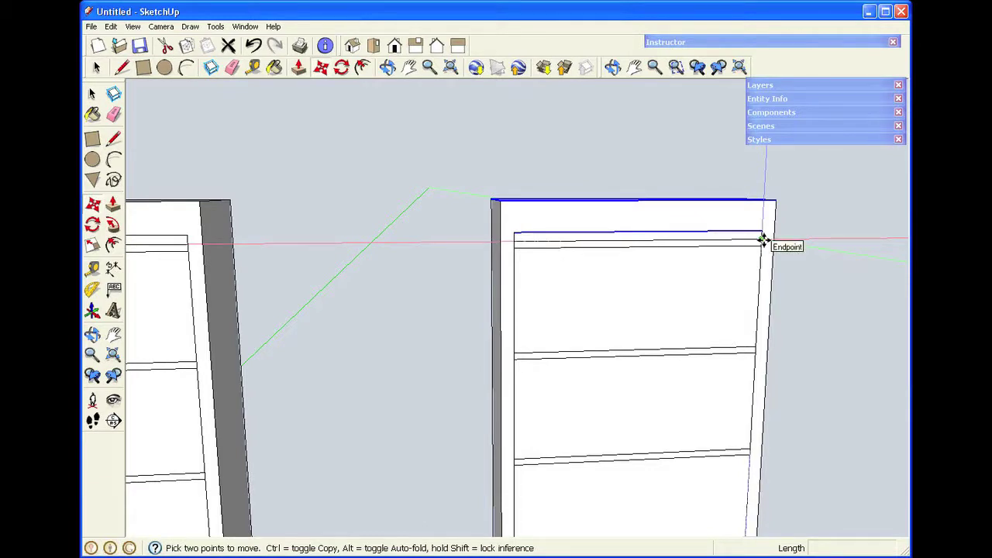
pyautogui.click(764, 241)
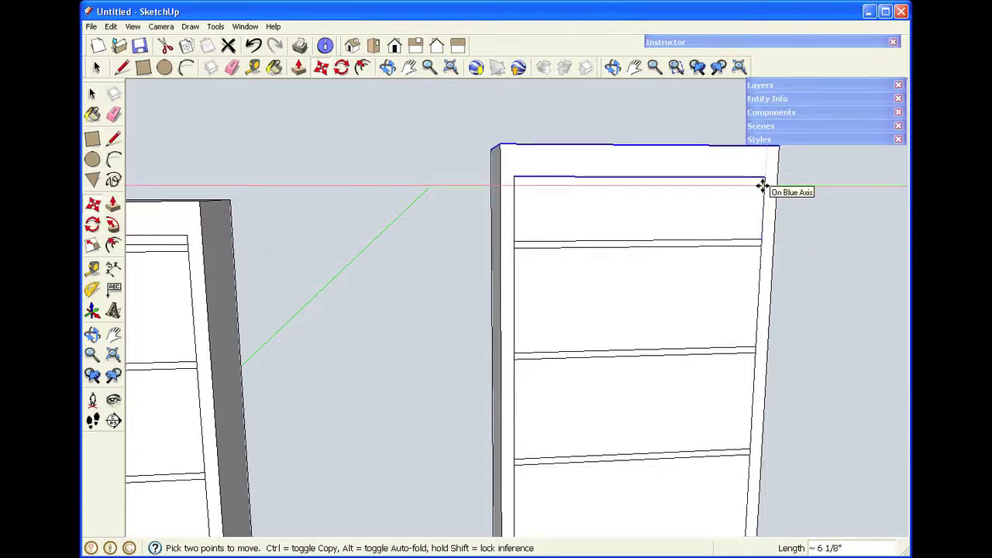
pyautogui.write('12')
pyautogui.press('Return')
pyautogui.press('space')
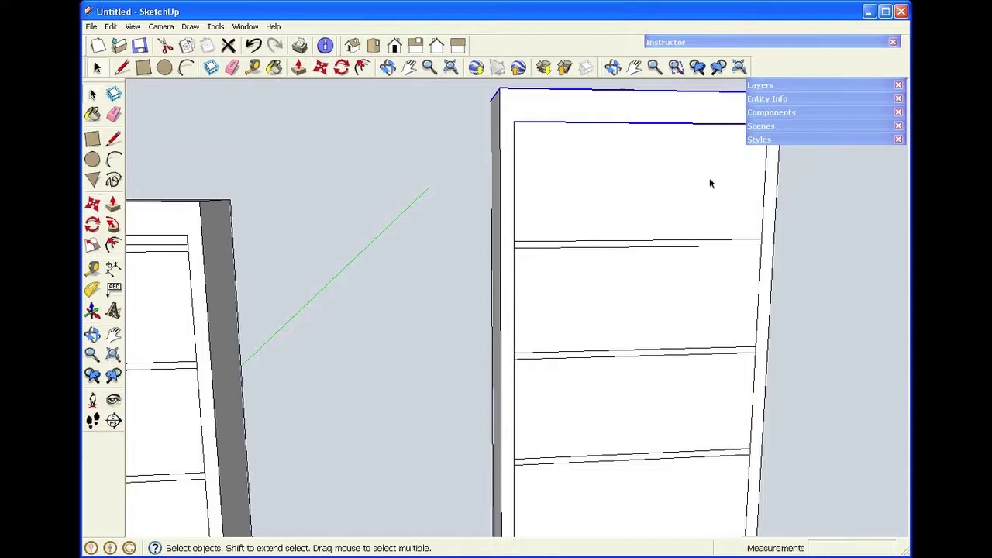
pyautogui.click(363, 160)
# Step: Measure the height of the copied bookcase's uppermost opening, from the top inner frame edge to the shelf below
pyautogui.click(253, 67)
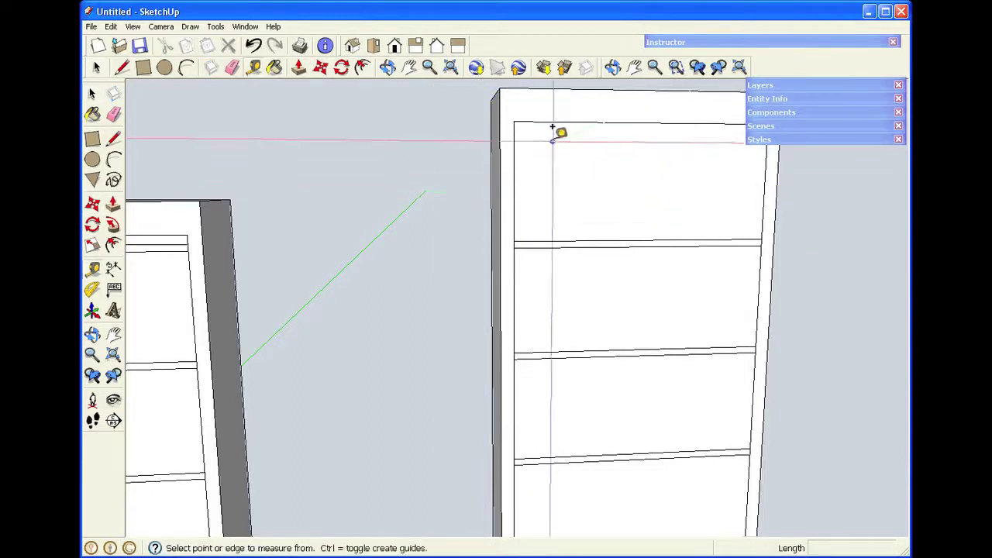
pyautogui.click(537, 112)
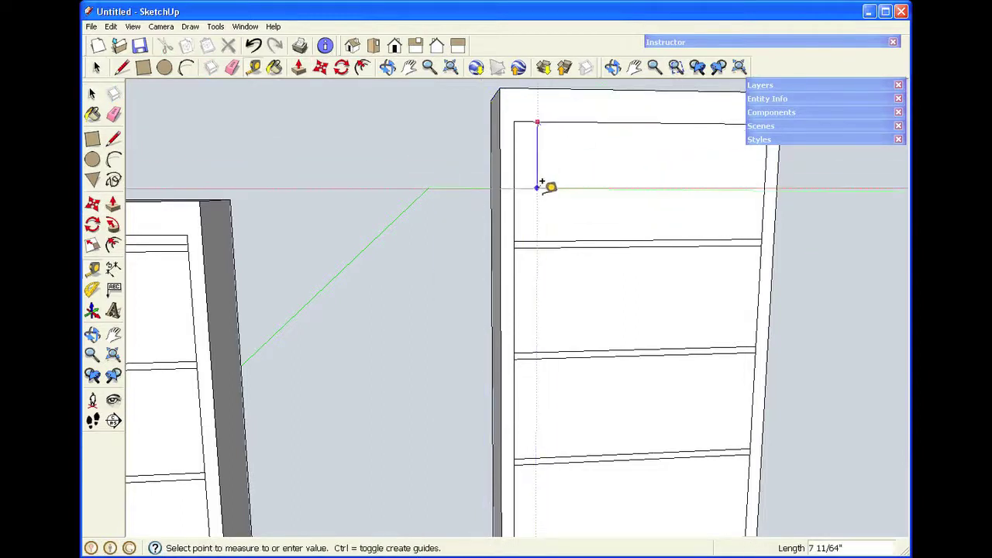
pyautogui.click(545, 230)
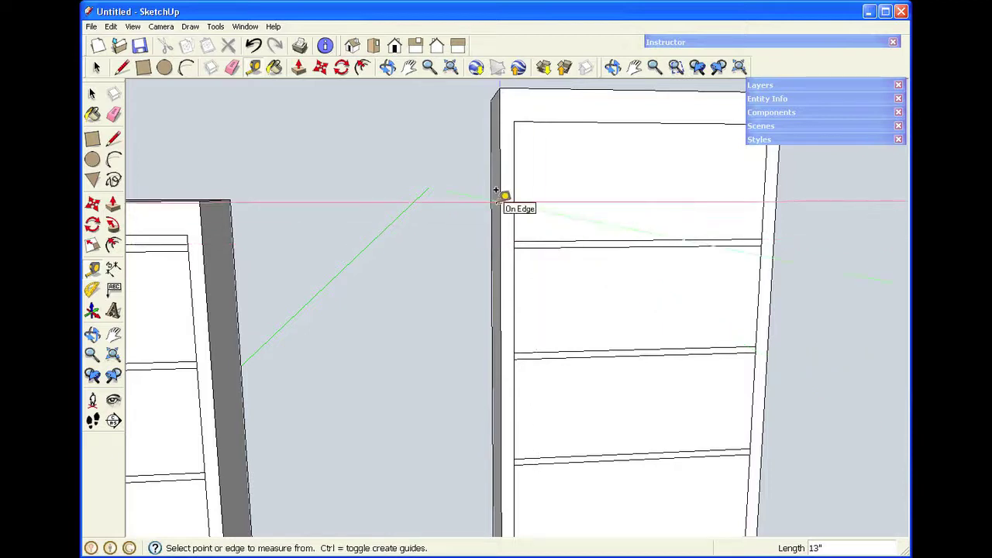
# Step: Lower the copied bookcase's top edges and top inner frame edge together 1 inch along the blue axis
pyautogui.press('space')
pyautogui.scroll(-3, 493, 199)
pyautogui.moveTo(471, 103); pyautogui.dragTo(731, 184)
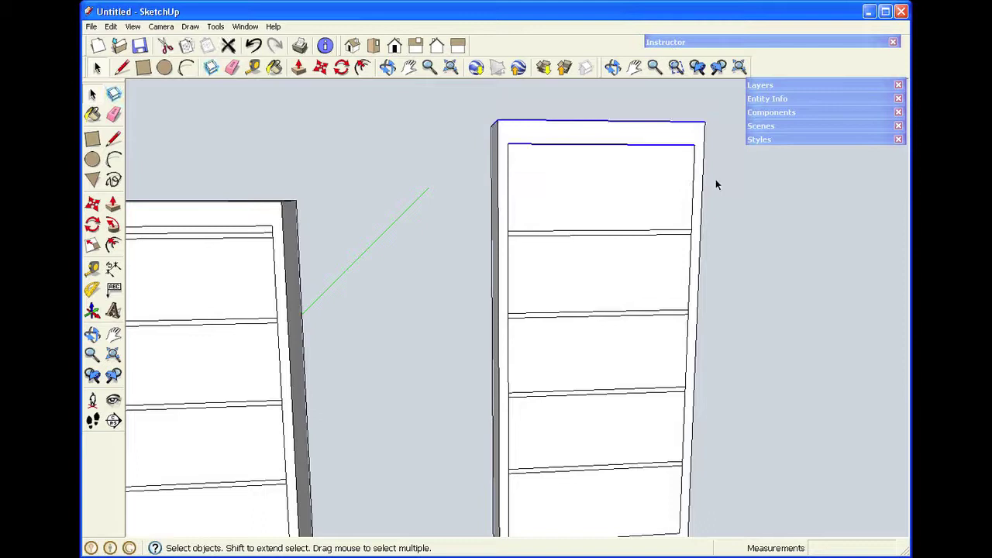
pyautogui.press('m')
pyautogui.click(696, 146)
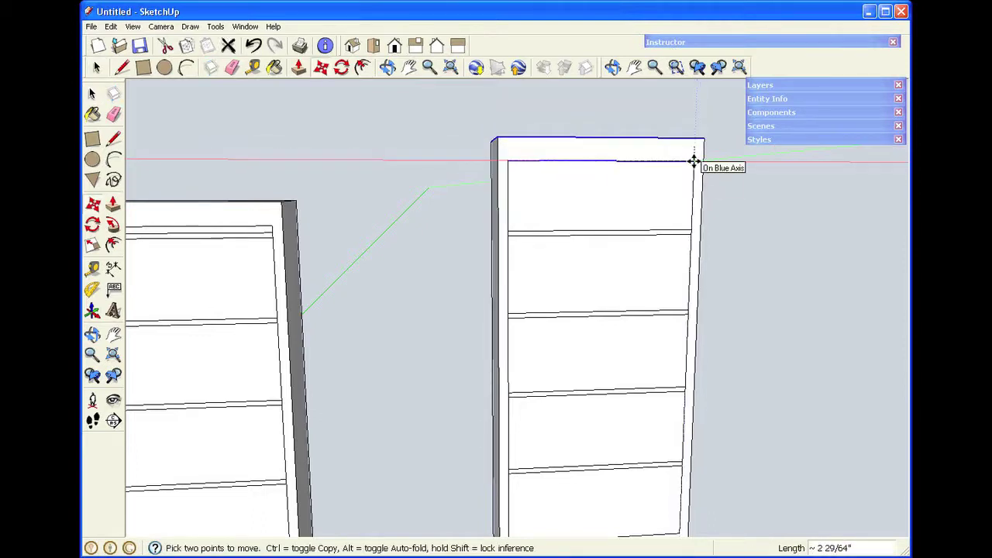
pyautogui.write('1')
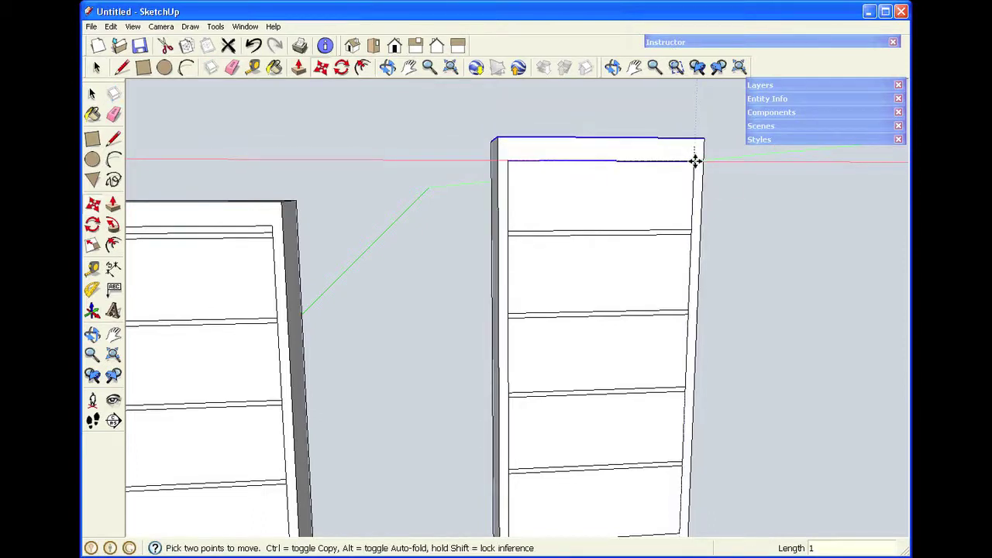
pyautogui.press('Return')
pyautogui.press('space')
pyautogui.click(467, 174)
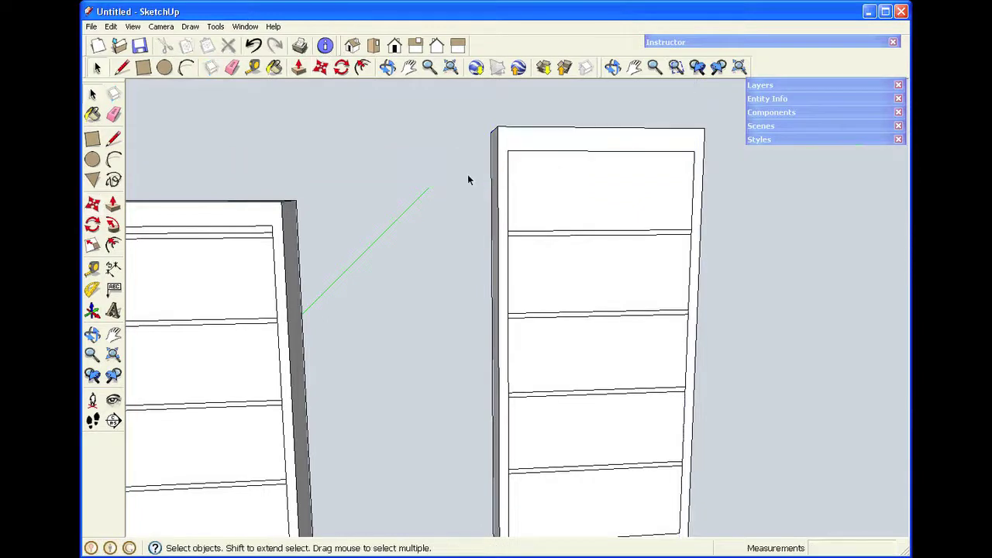
# Step: Delete the upper line of the topmost shelf on the original bookcase
pyautogui.scroll(-4, 469, 185)
pyautogui.scroll(5, 180, 214)
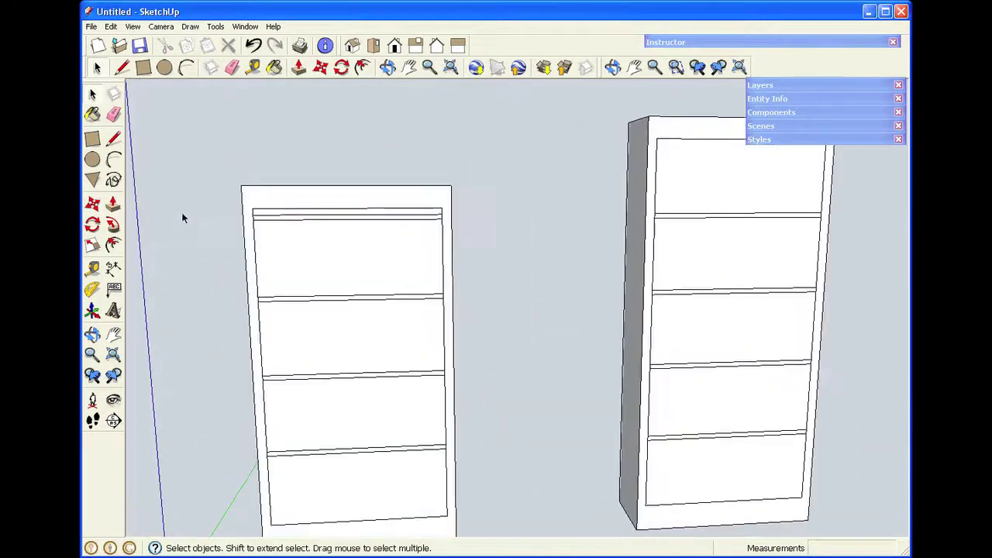
pyautogui.click(357, 207)
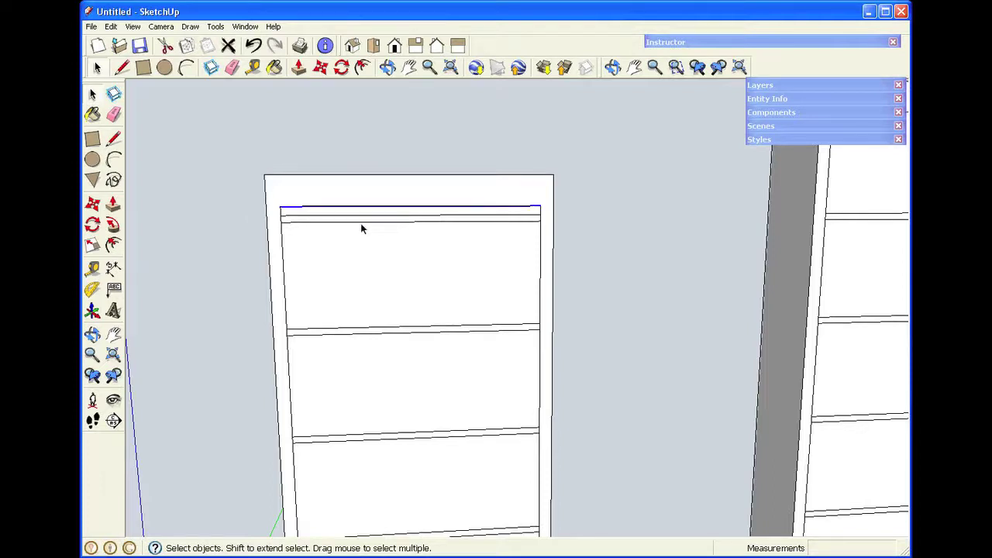
pyautogui.click(361, 225)
pyautogui.click(360, 222)
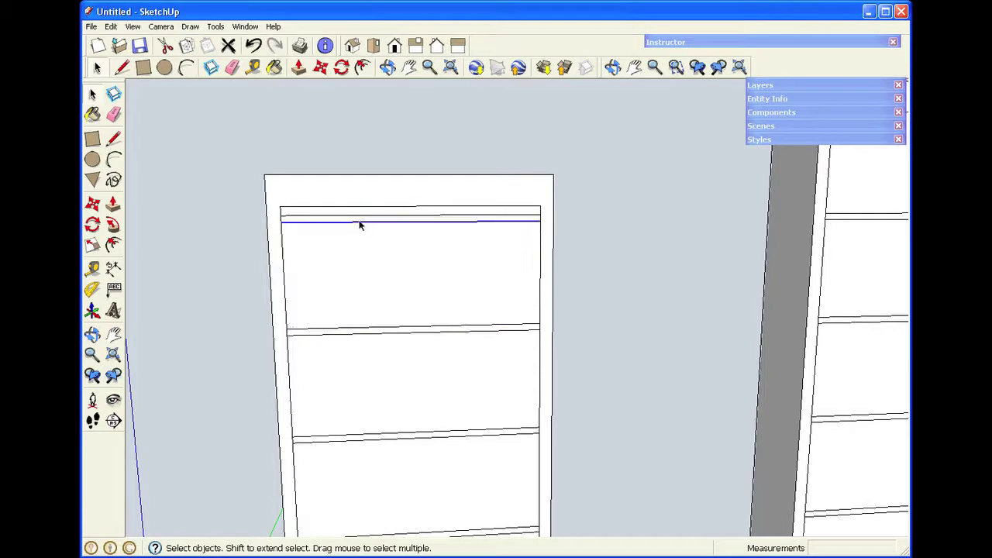
pyautogui.click(367, 158)
pyautogui.click(371, 216)
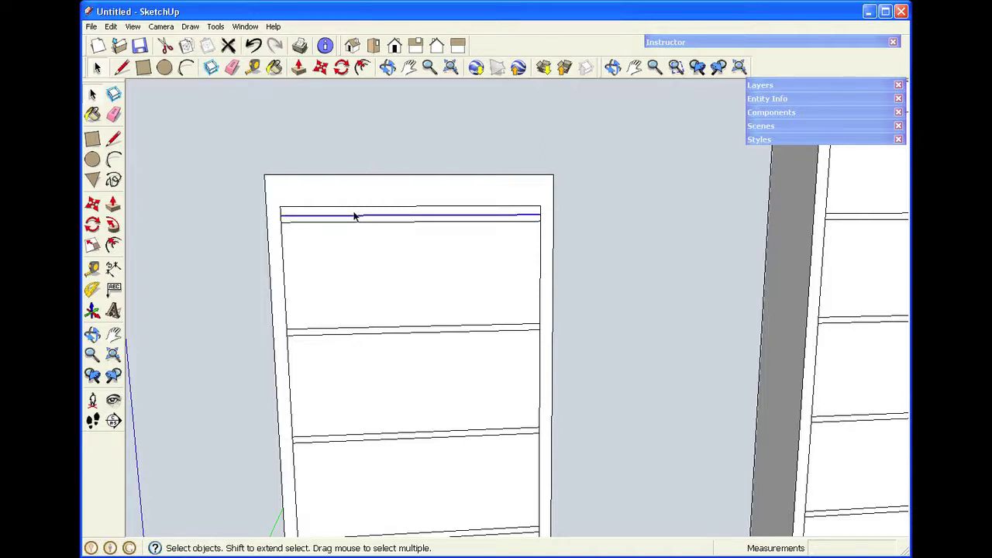
pyautogui.press('Delete')
# Step: Lower the original bookcase's top edges and top inner frame edge 1 3/4 inches to meet the remaining topmost shelf line
pyautogui.moveTo(250, 153)
pyautogui.mouseDown()
pyautogui.moveTo(507, 186)
pyautogui.moveTo(592, 212)
pyautogui.mouseUp()
pyautogui.press('m')
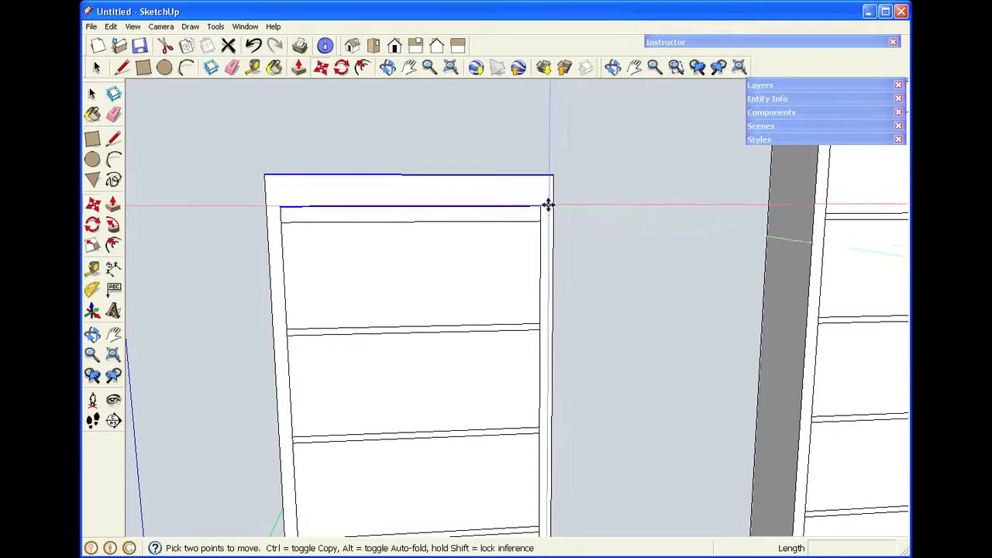
pyautogui.click(541, 209)
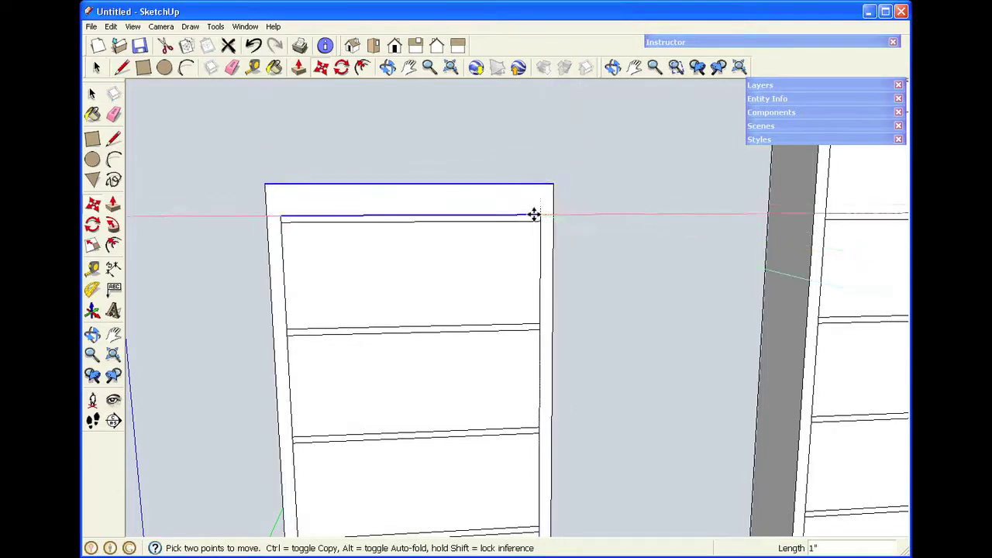
pyautogui.click(537, 222)
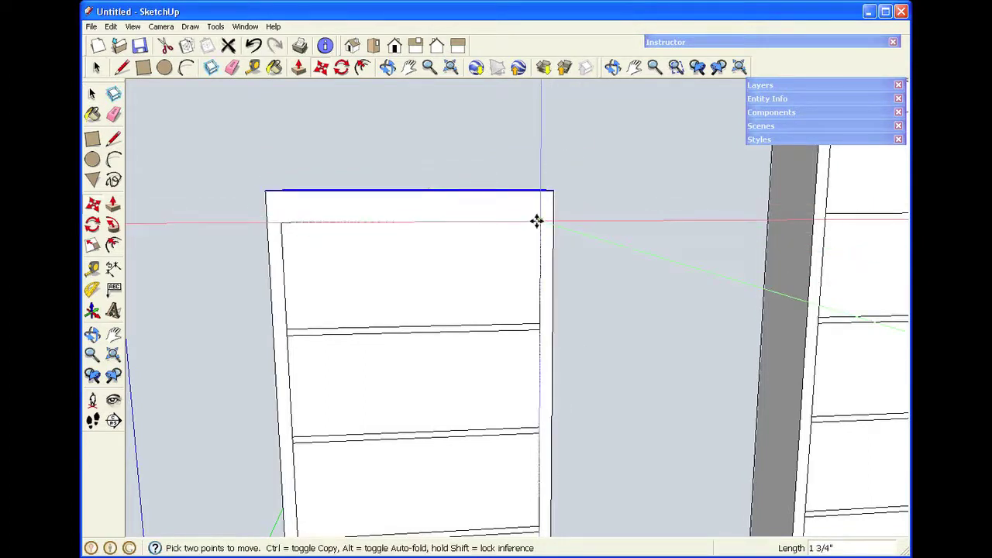
# Step: Add a vertical dimension for the original bookcase's overall height along its outer front edge, placed beside the case
pyautogui.press('space')
pyautogui.click(590, 252)
pyautogui.scroll(-4, 593, 259)
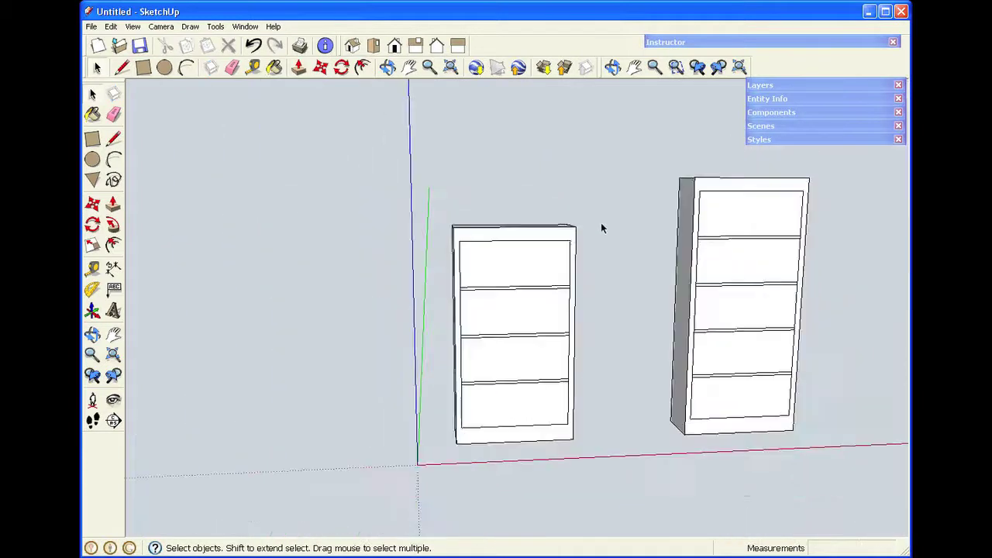
pyautogui.click(634, 67)
pyautogui.moveTo(587, 255); pyautogui.dragTo(455, 252)
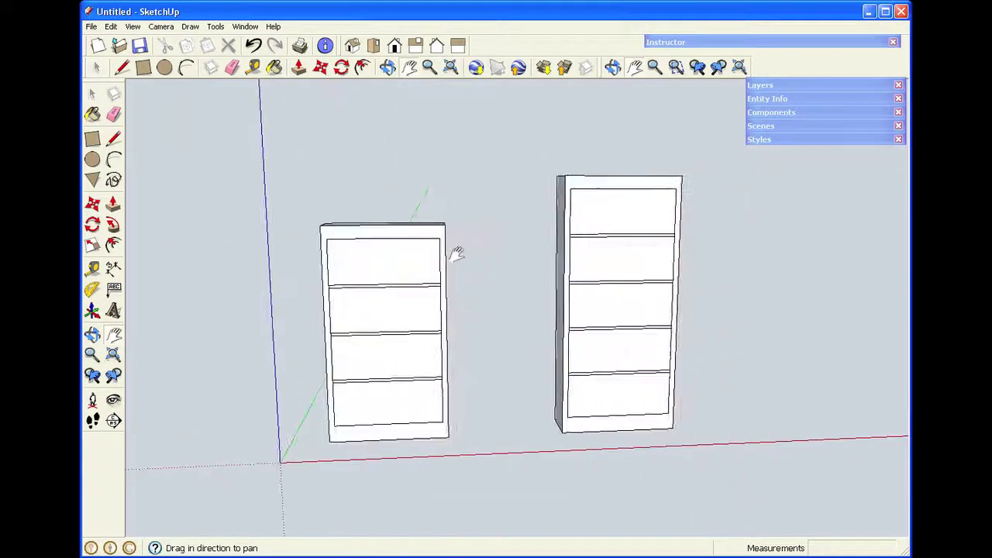
pyautogui.click(387, 68)
pyautogui.moveTo(390, 330); pyautogui.dragTo(512, 312)
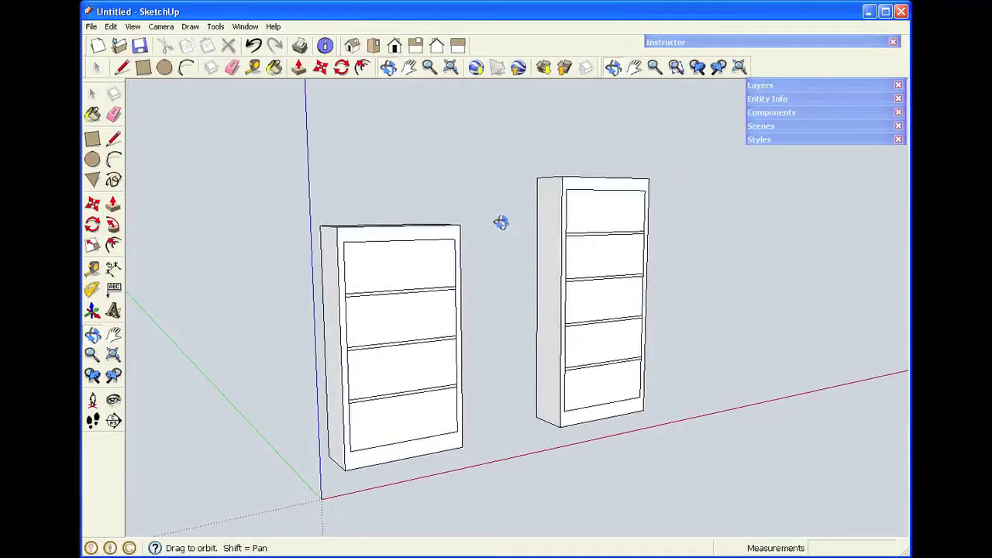
pyautogui.press('space')
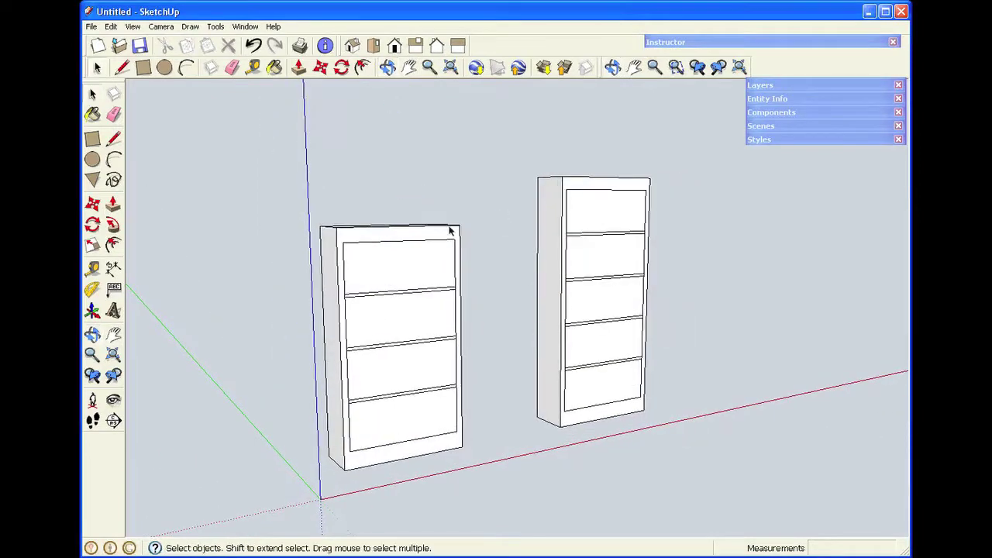
pyautogui.click(114, 269)
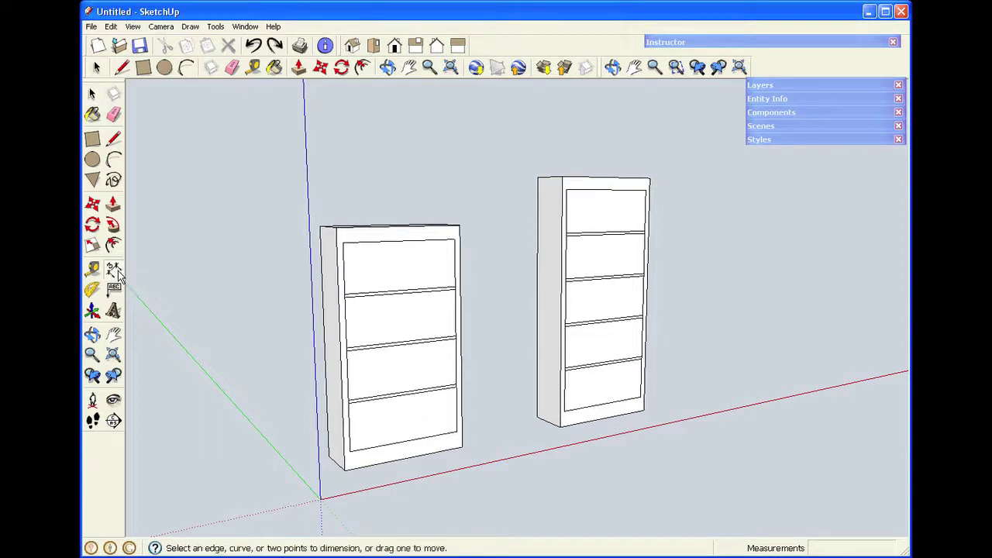
pyautogui.click(335, 229)
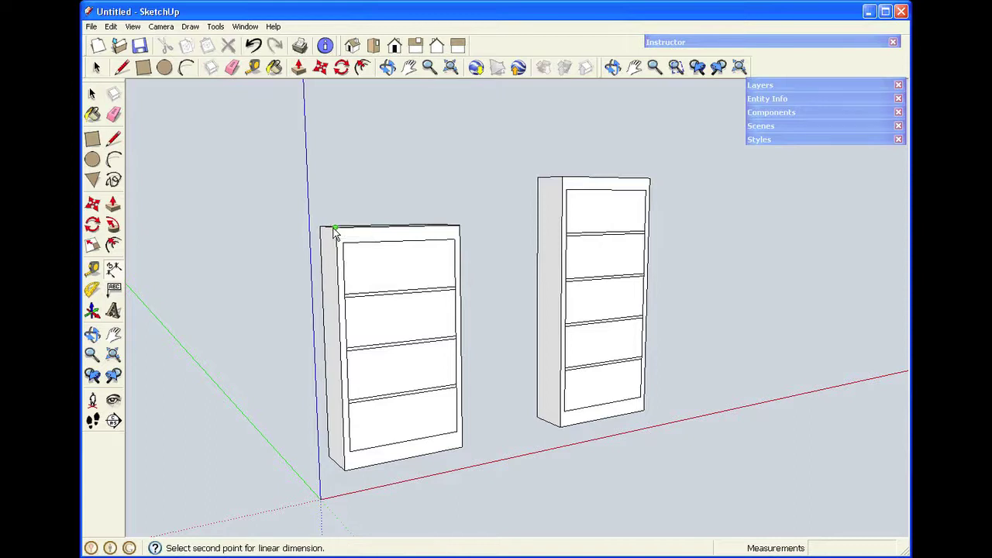
pyautogui.click(346, 471)
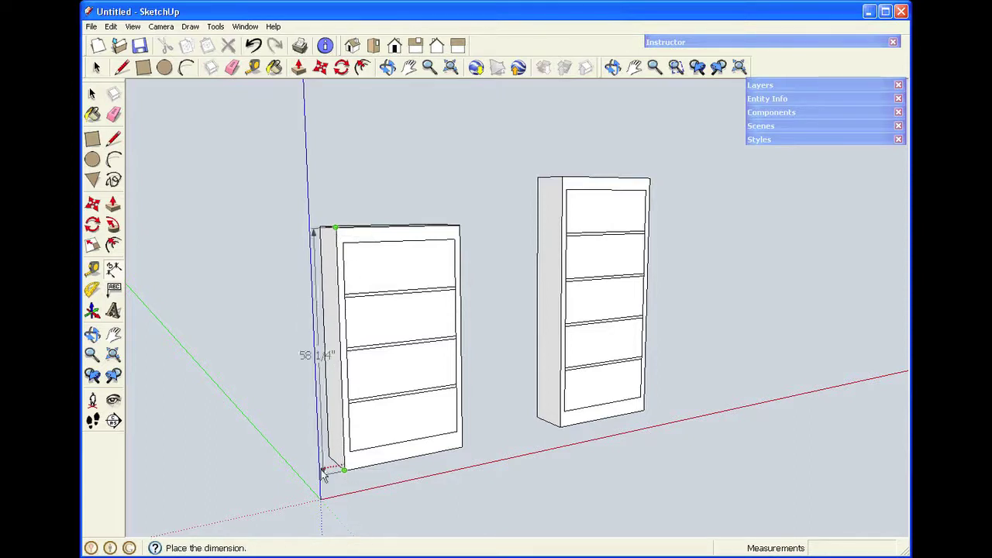
pyautogui.click(285, 484)
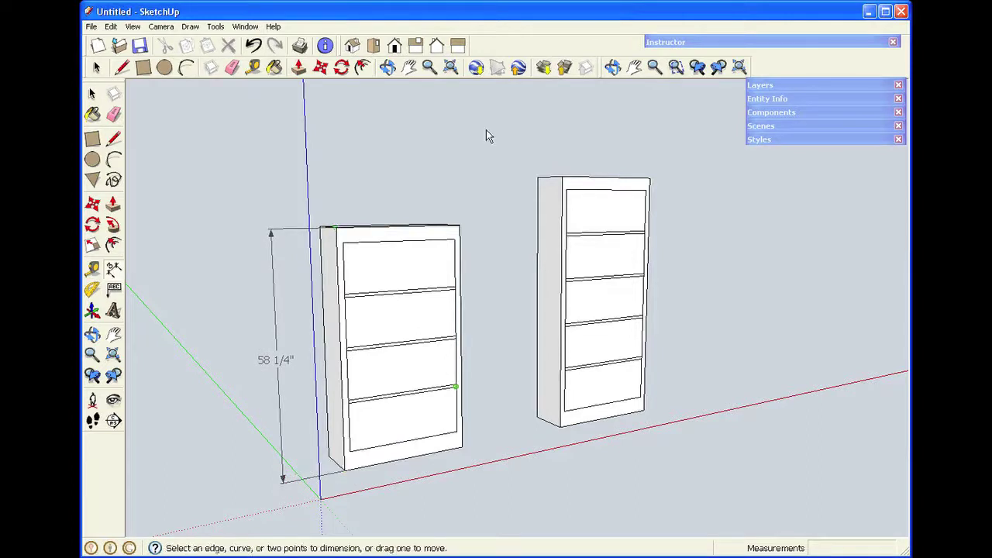
# Step: Dimension the copied, taller bookcase's overall height along its outer front edge
pyautogui.click(651, 180)
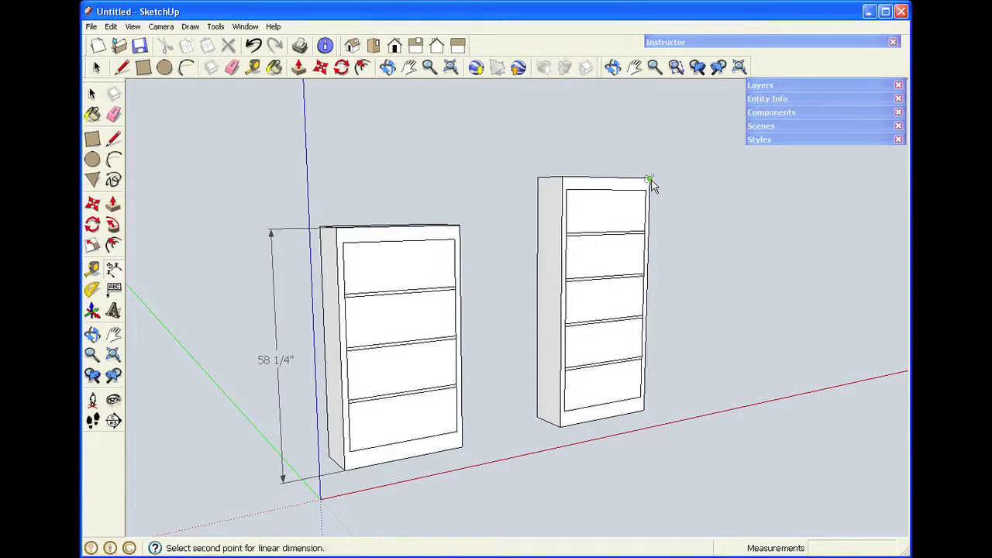
pyautogui.click(646, 410)
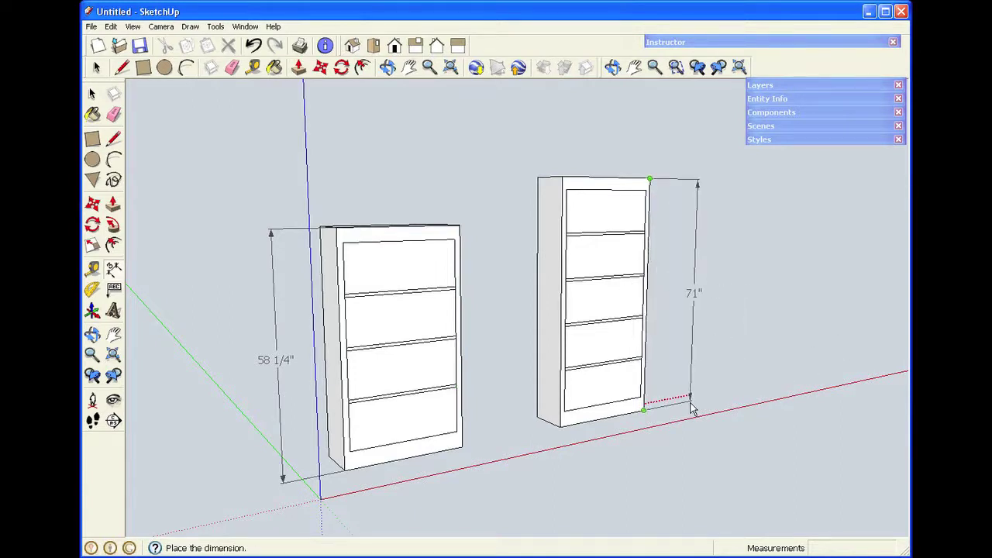
pyautogui.click(691, 403)
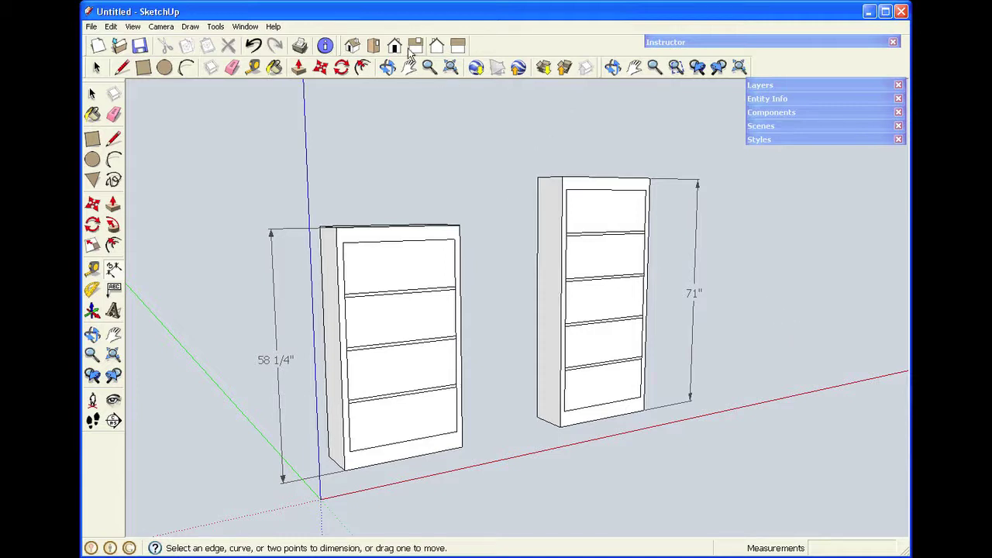
# Step: Load the standing woman figure from the component library's 3D Warehouse page and place it on the ground between the two bookcases
pyautogui.click(388, 67)
pyautogui.moveTo(492, 224); pyautogui.dragTo(463, 246)
pyautogui.press('space')
pyautogui.click(799, 113)
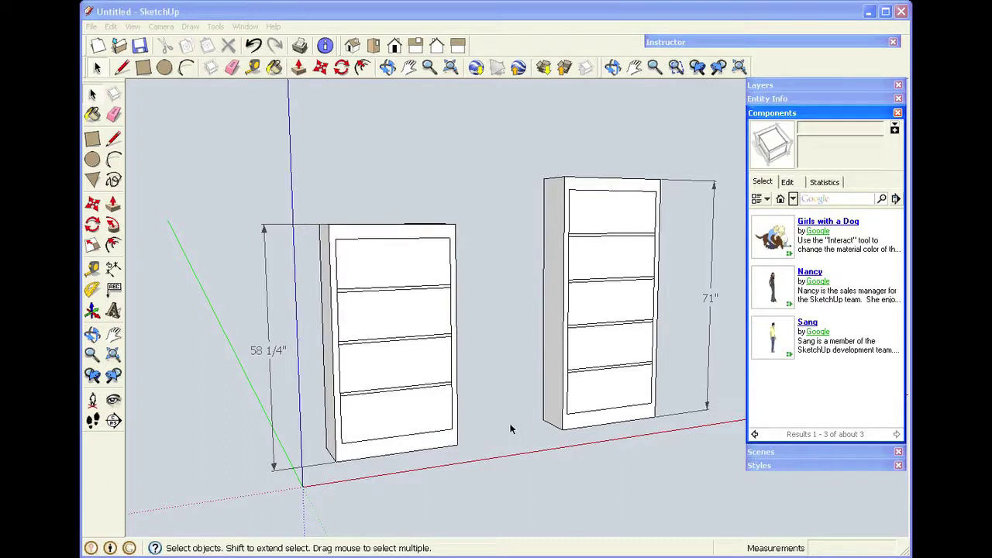
pyautogui.click(820, 273)
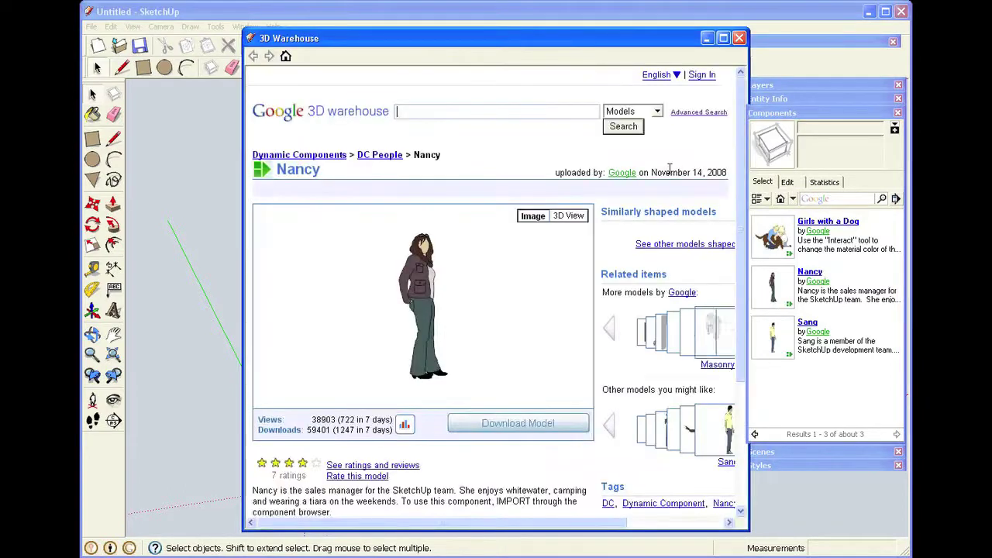
pyautogui.click(516, 422)
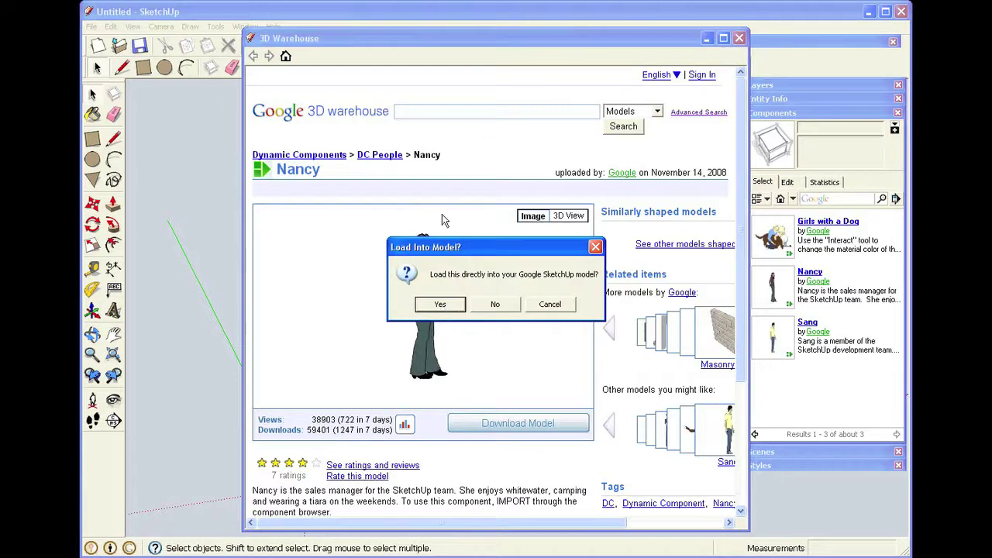
pyautogui.click(445, 304)
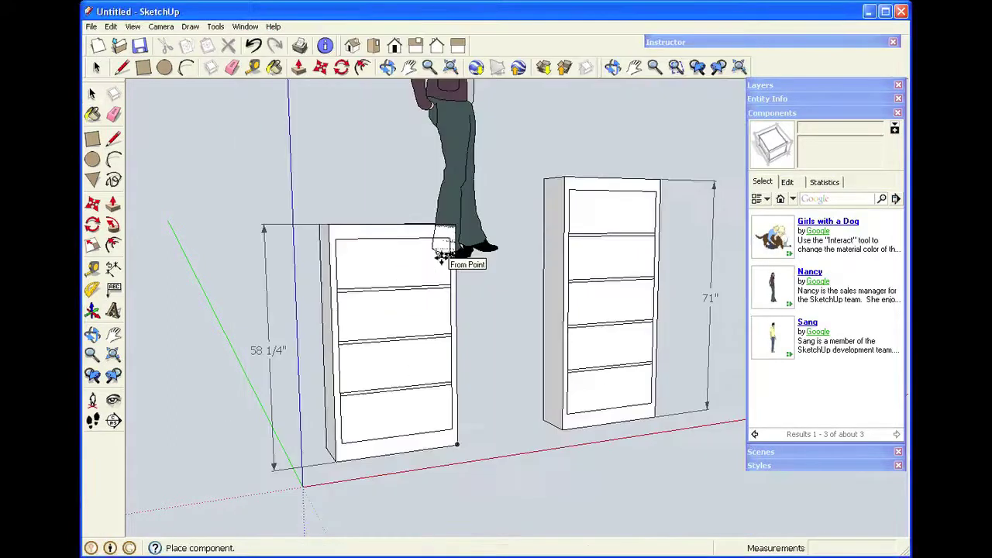
pyautogui.click(509, 437)
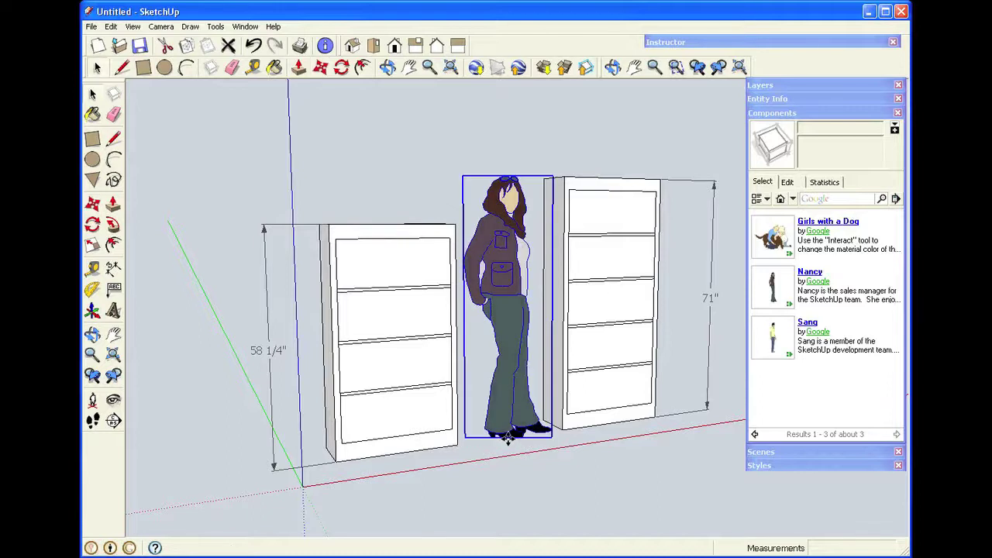
pyautogui.click(518, 124)
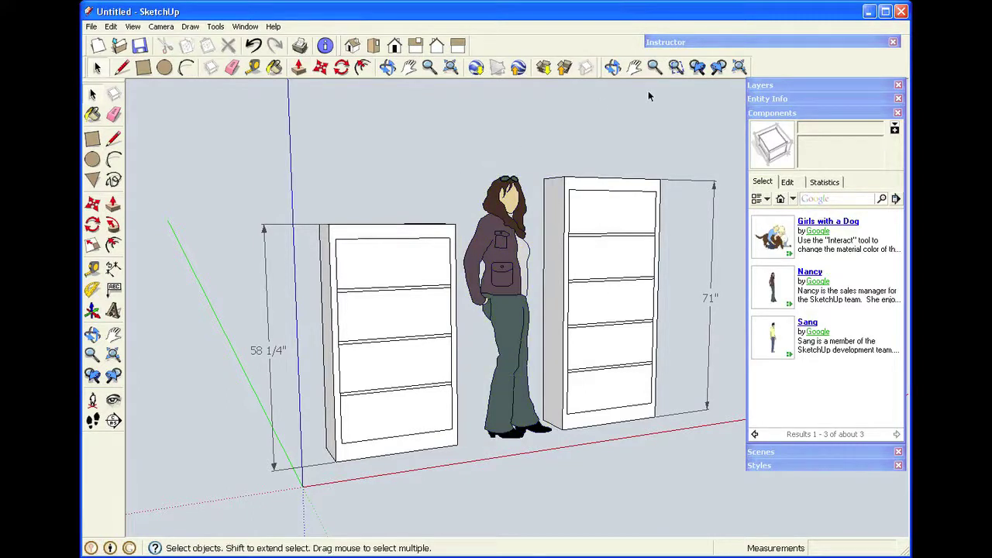
# Step: Compare the bookcases with the standing figure for scale and delete the figure
pyautogui.click(612, 68)
pyautogui.moveTo(593, 275); pyautogui.dragTo(331, 328)
pyautogui.moveTo(614, 339); pyautogui.dragTo(514, 330)
pyautogui.press('space')
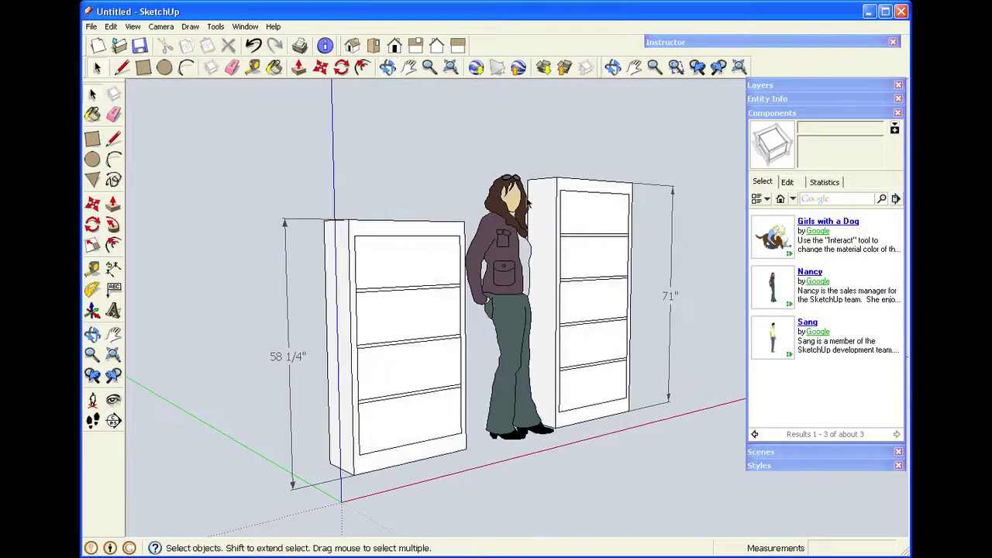
pyautogui.click(511, 203)
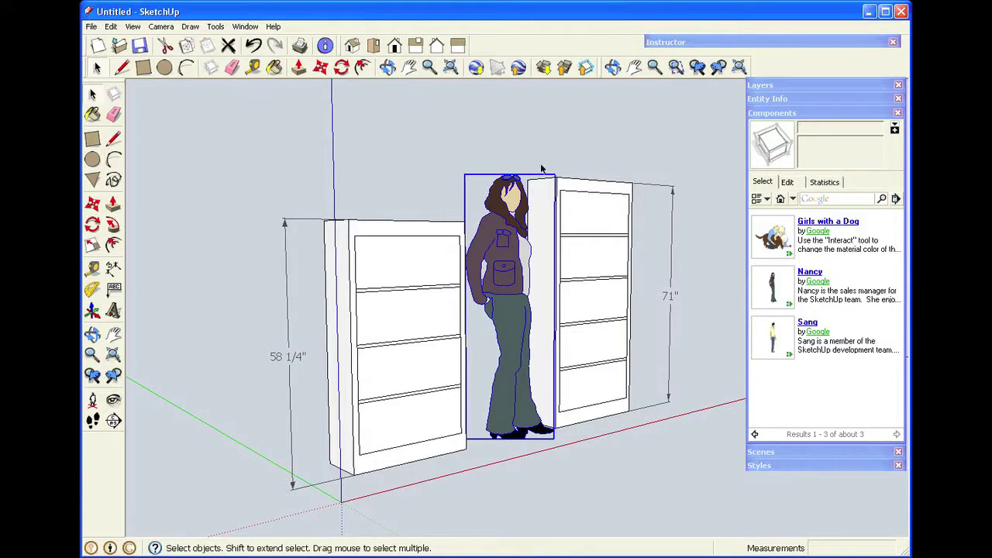
pyautogui.press('Delete')
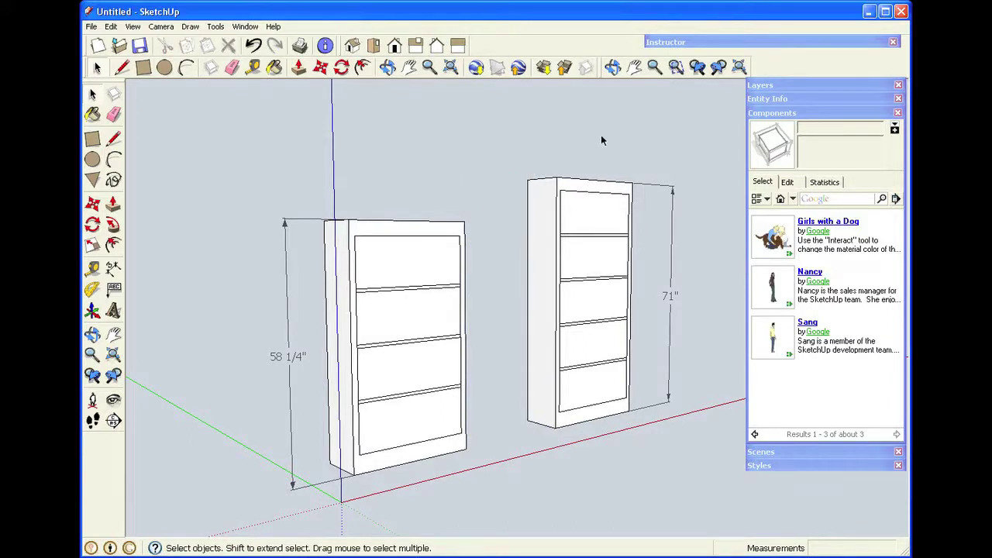
# Step: Delete the taller bookcase together with its height dimension
pyautogui.click(782, 112)
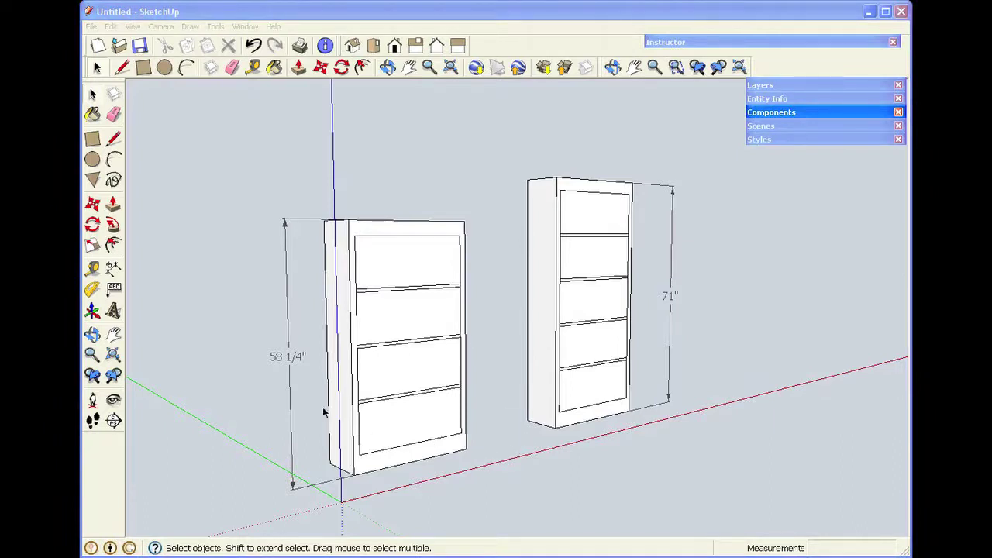
pyautogui.moveTo(509, 150); pyautogui.dragTo(727, 457)
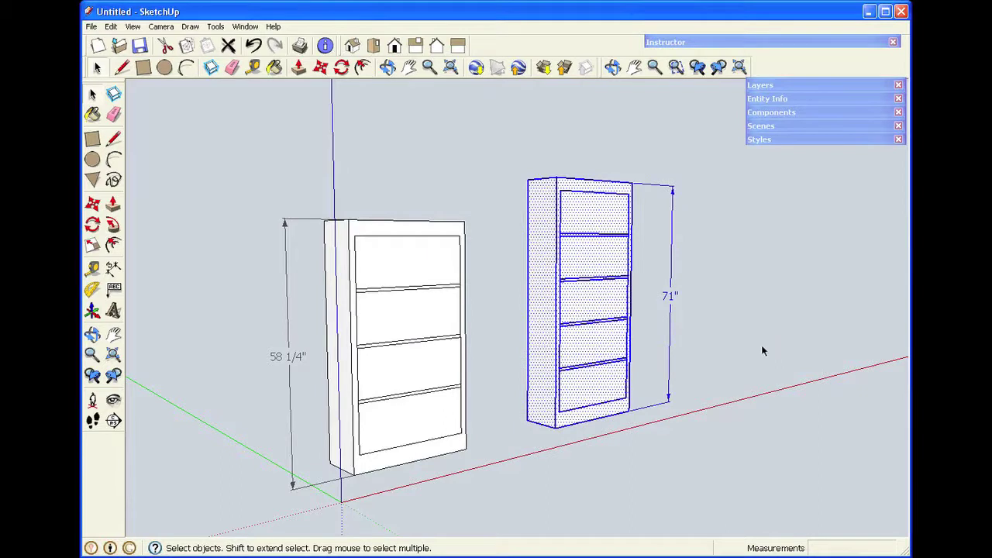
pyautogui.press('Delete')
# Step: Push the face of the remaining bookcase's topmost opening 11 1/4 inches inward
pyautogui.click(386, 70)
pyautogui.moveTo(471, 457)
pyautogui.mouseDown()
pyautogui.moveTo(238, 452)
pyautogui.moveTo(473, 459)
pyautogui.mouseUp()
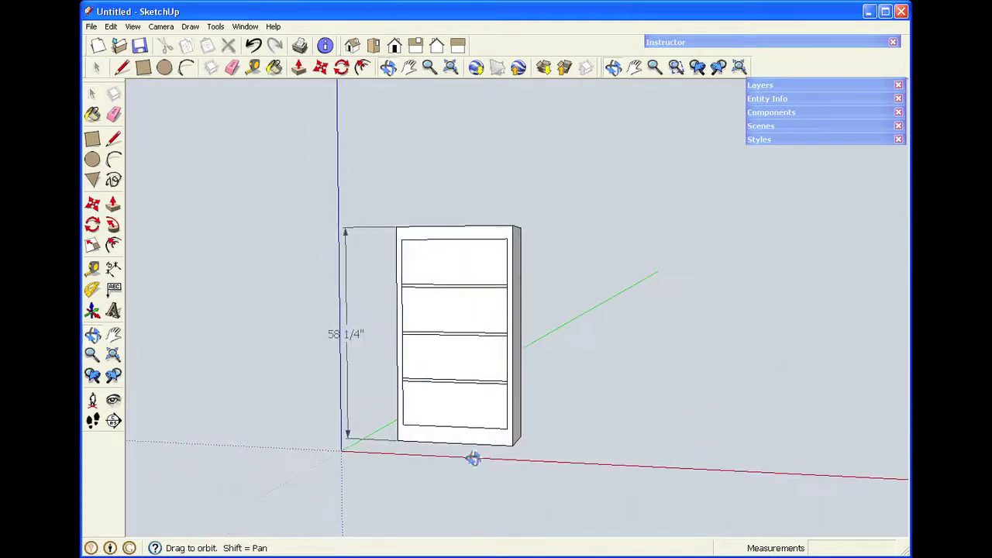
pyautogui.scroll(3, 455, 314)
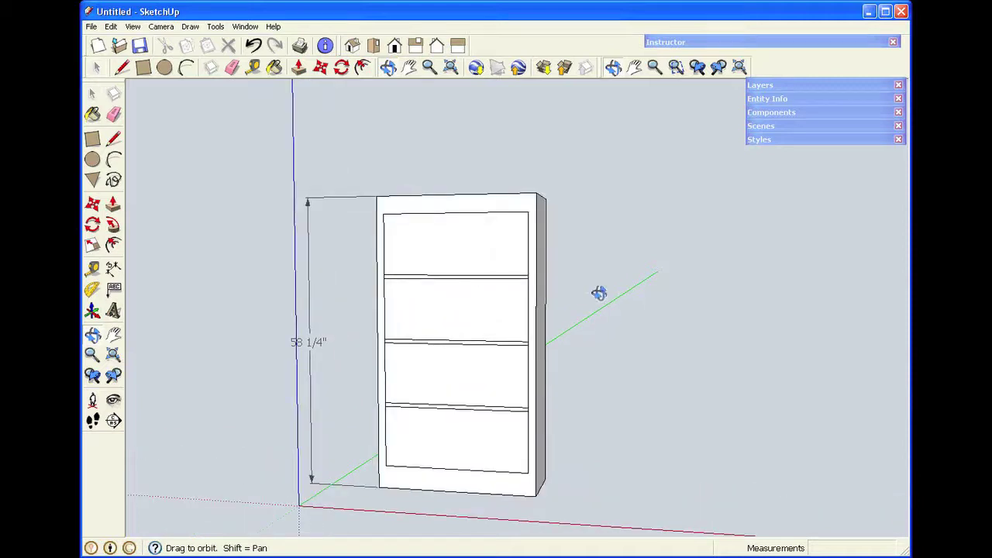
pyautogui.press('space')
pyautogui.click(501, 258)
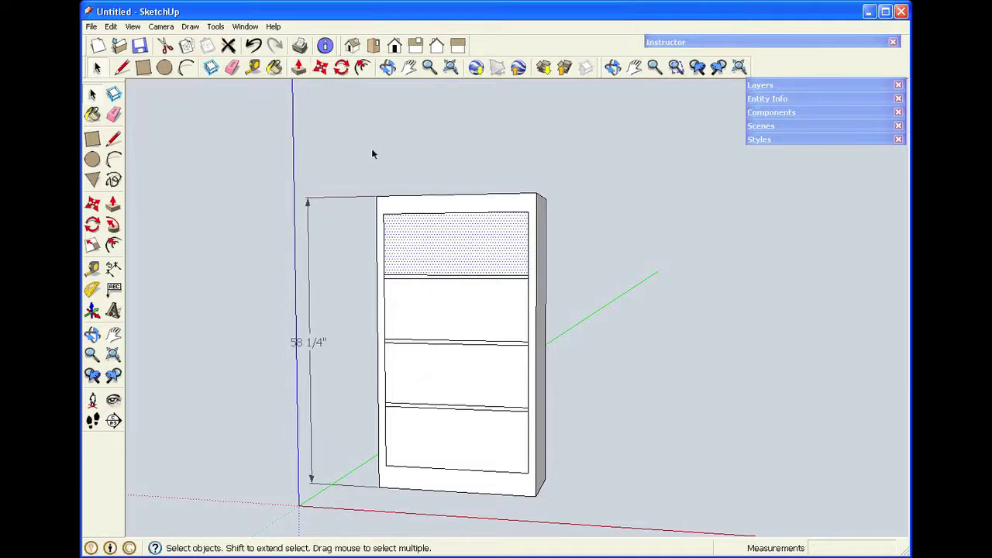
pyautogui.press('p')
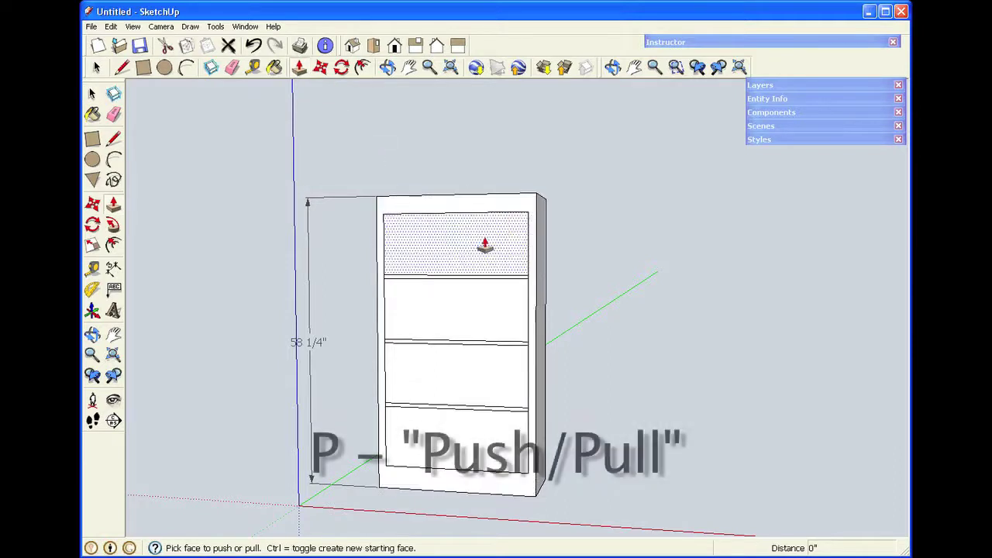
pyautogui.moveTo(485, 245); pyautogui.dragTo(495, 246)
pyautogui.write('11 1/4')
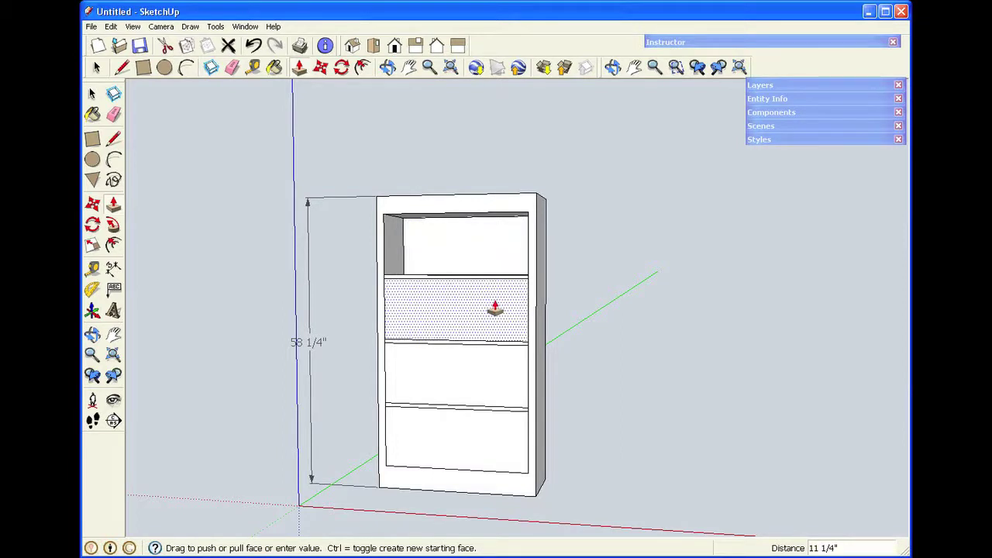
# Step: Push the faces of the three lower openings inward by the same 11 1/4 inches
pyautogui.doubleClick(495, 308)
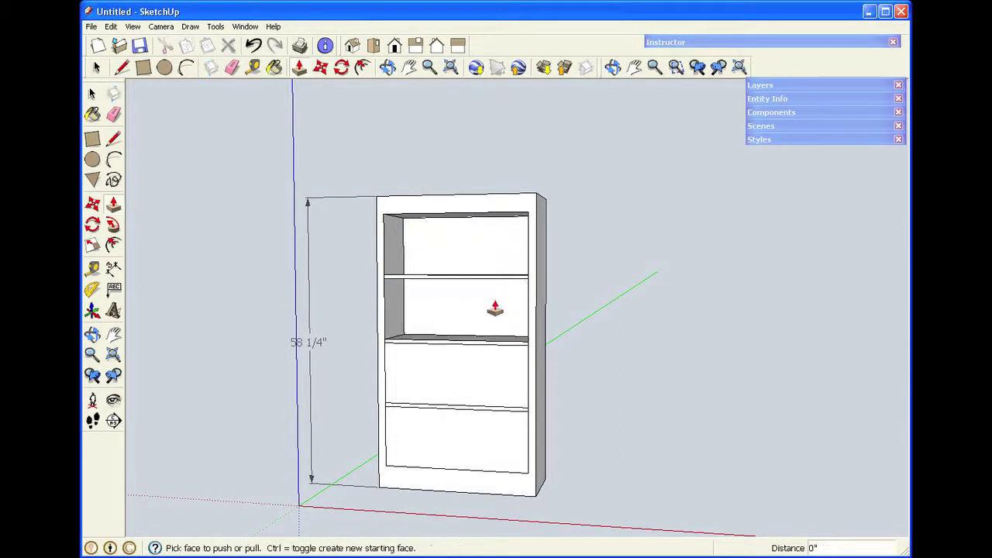
pyautogui.doubleClick(501, 373)
pyautogui.doubleClick(445, 458)
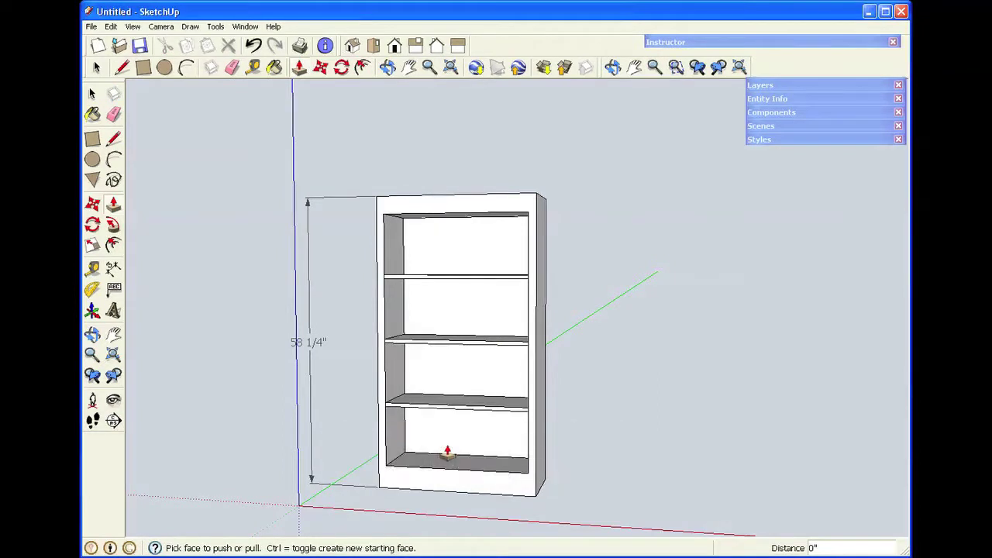
pyautogui.press('space')
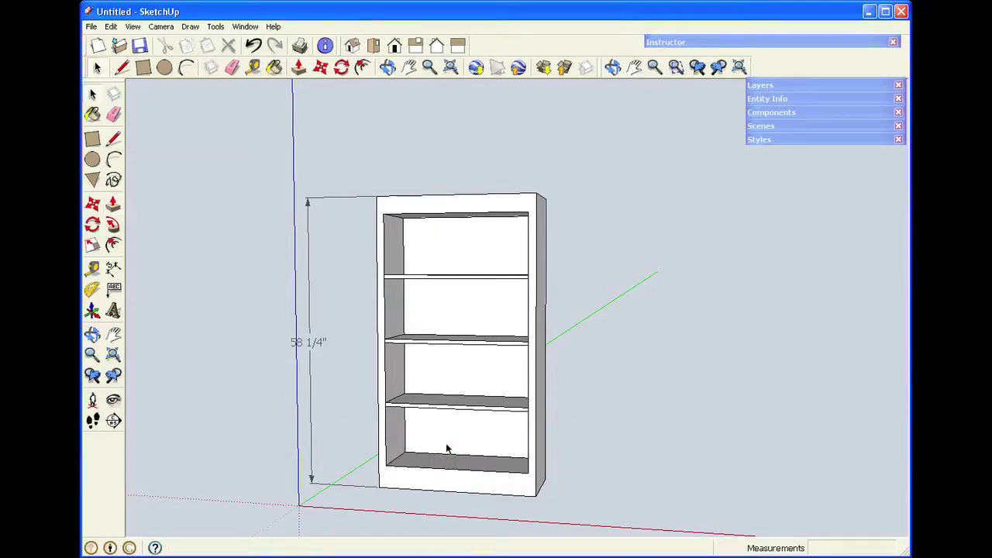
# Step: Examine the hollowed-out bookcase, its shelves and its side panel from different angles
pyautogui.click(387, 68)
pyautogui.moveTo(516, 210); pyautogui.dragTo(412, 264)
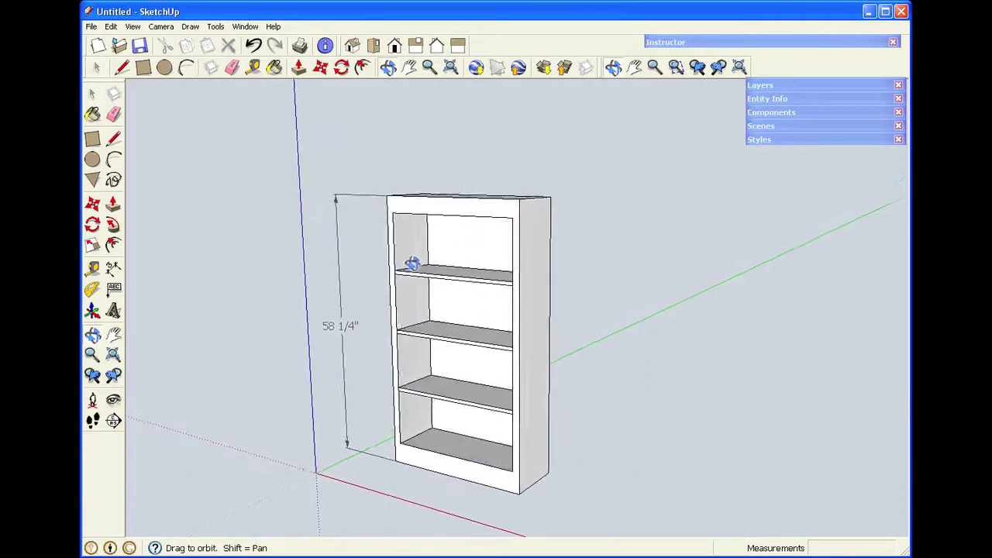
pyautogui.moveTo(547, 196); pyautogui.dragTo(601, 266)
pyautogui.moveTo(602, 310); pyautogui.dragTo(607, 415)
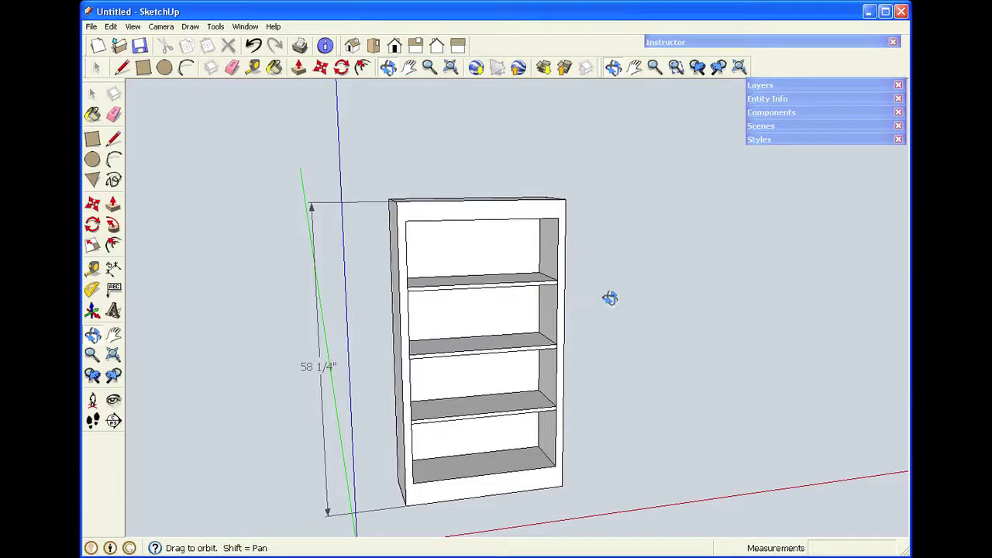
pyautogui.press('space')
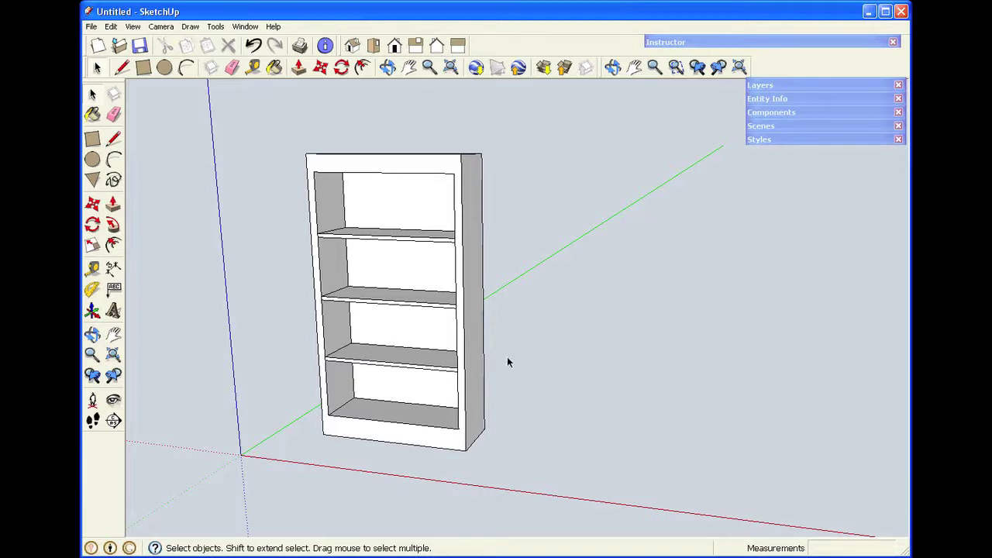
pyautogui.click(468, 170)
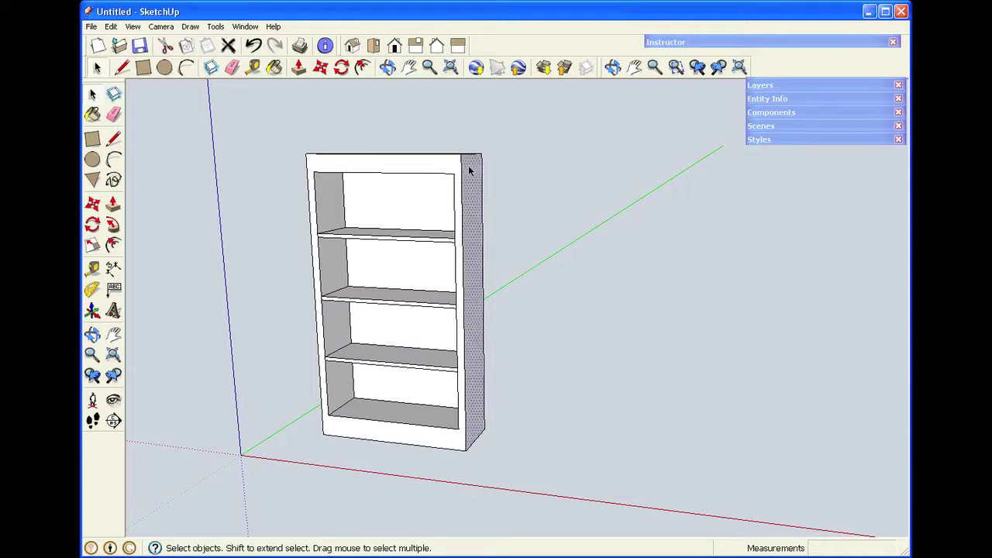
pyautogui.click(501, 189)
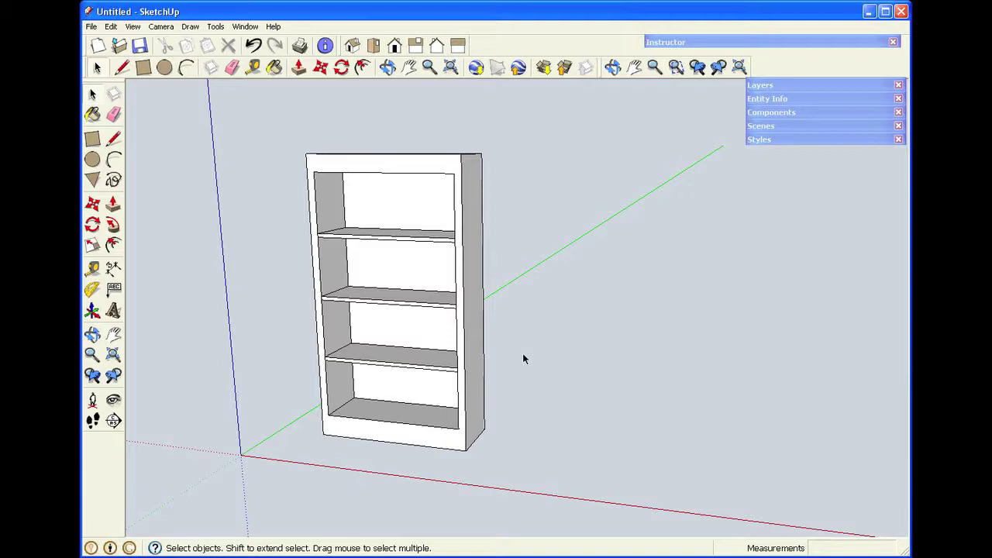
# Step: Measure the depth and the height of the bookcase's right side panel with the Tape Measure
pyautogui.click(252, 66)
pyautogui.click(462, 154)
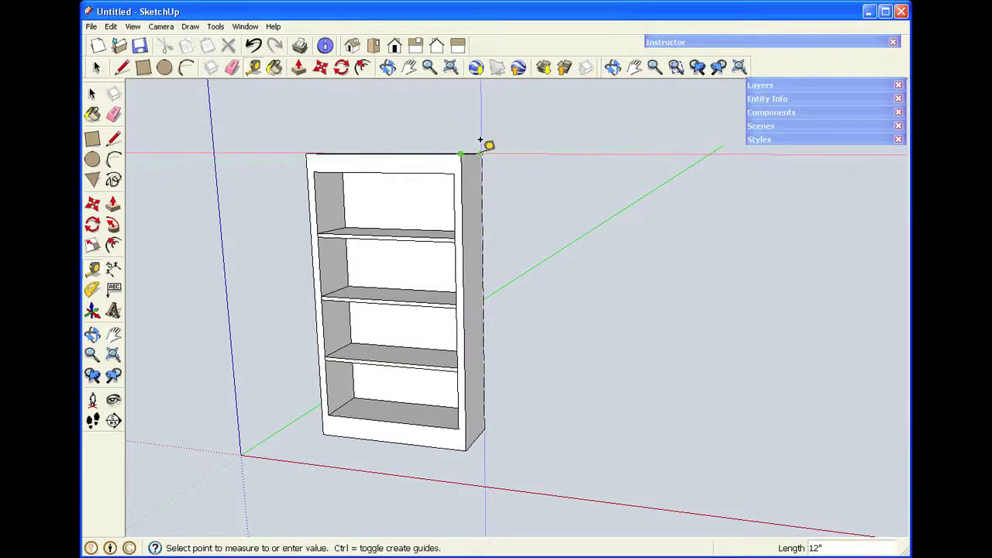
pyautogui.click(481, 140)
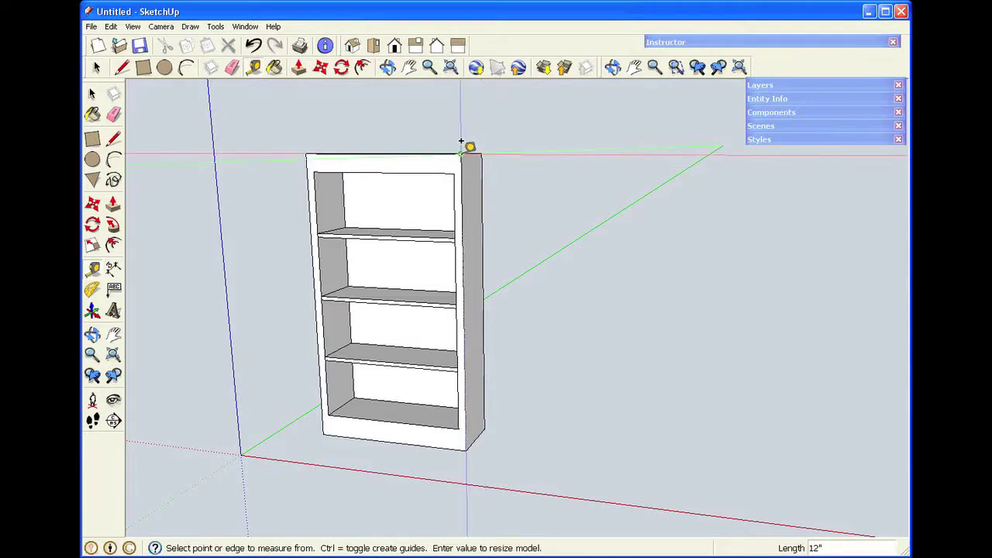
pyautogui.click(462, 154)
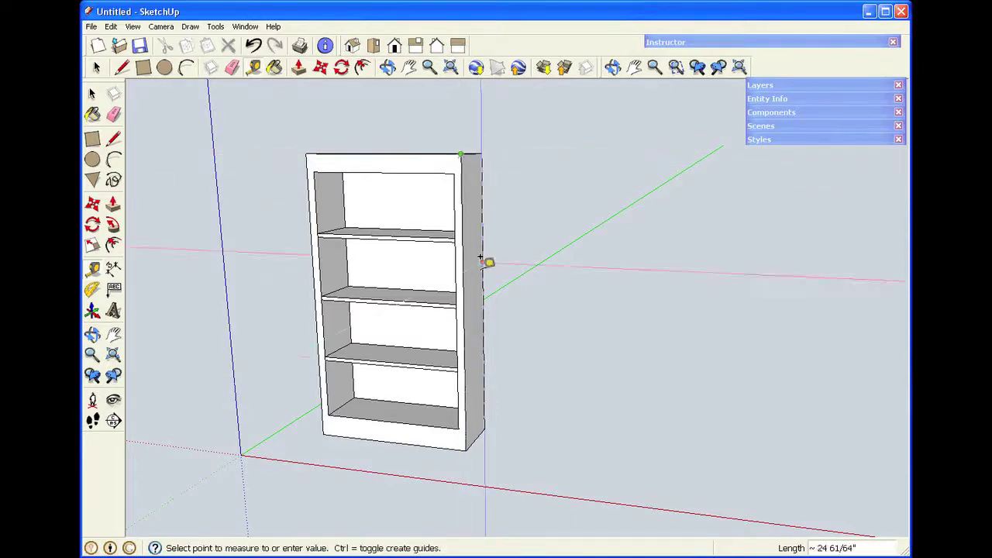
pyautogui.click(466, 448)
pyautogui.press('space')
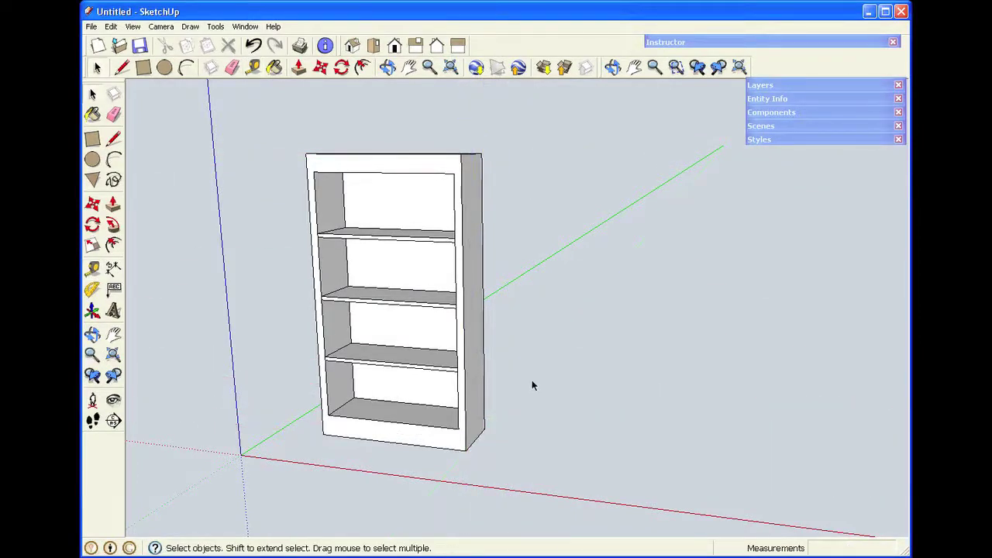
# Step: Copy the bookcase's right side face about 23 inches outward along the red axis
pyautogui.click(475, 355)
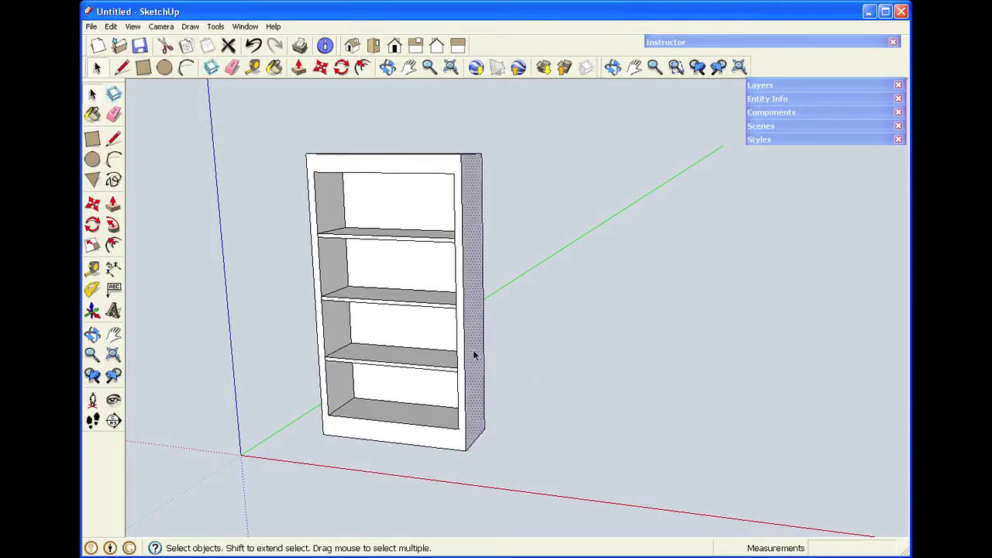
pyautogui.press('m')
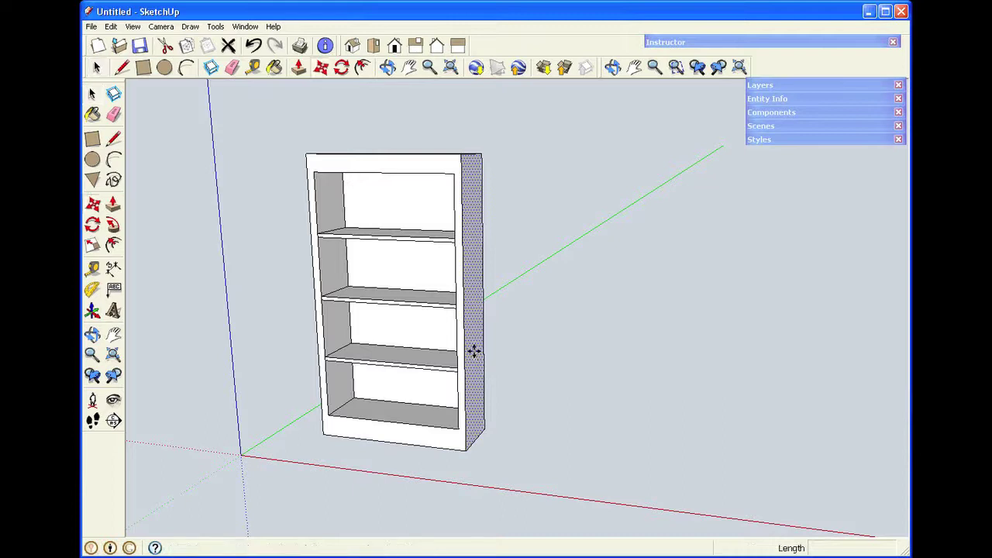
pyautogui.press('ctrl')
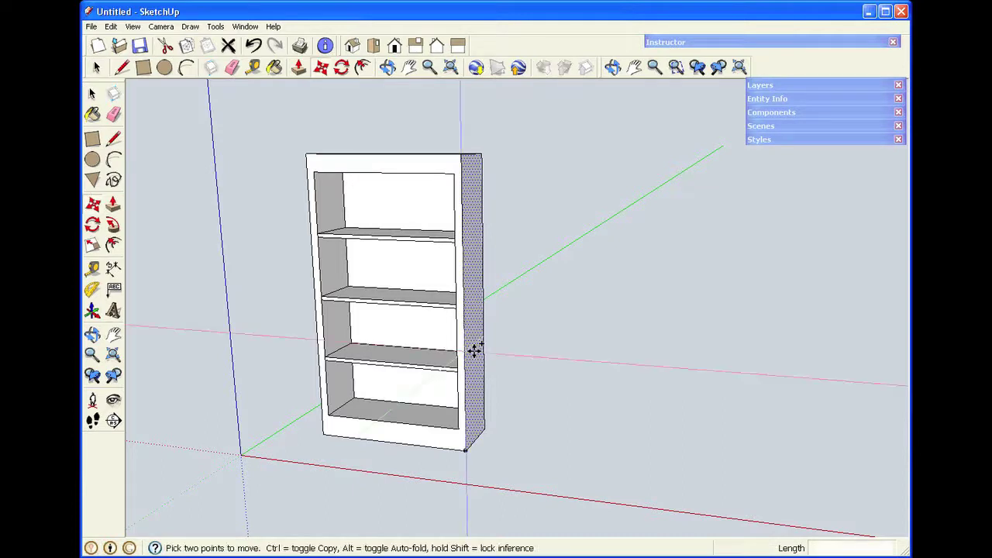
pyautogui.click(473, 351)
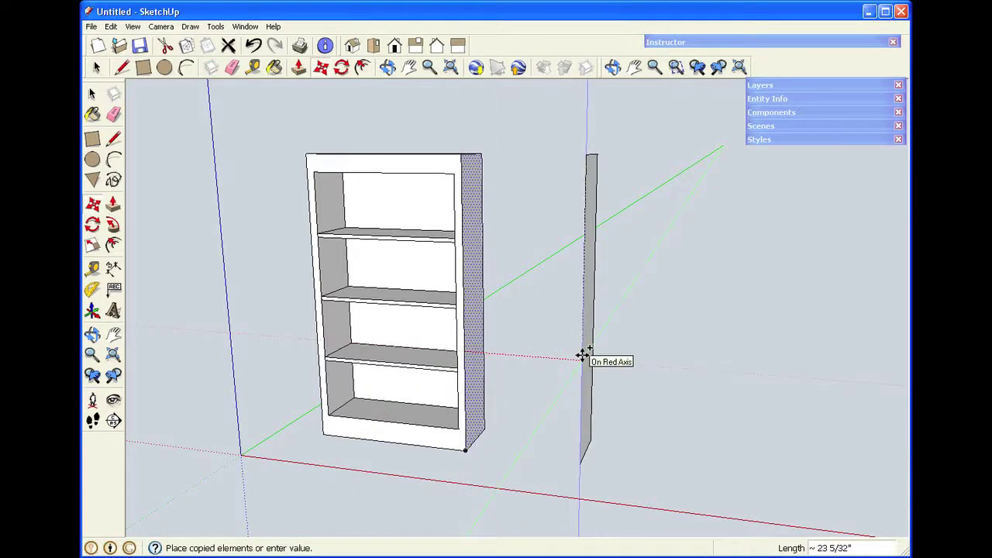
pyautogui.click(582, 355)
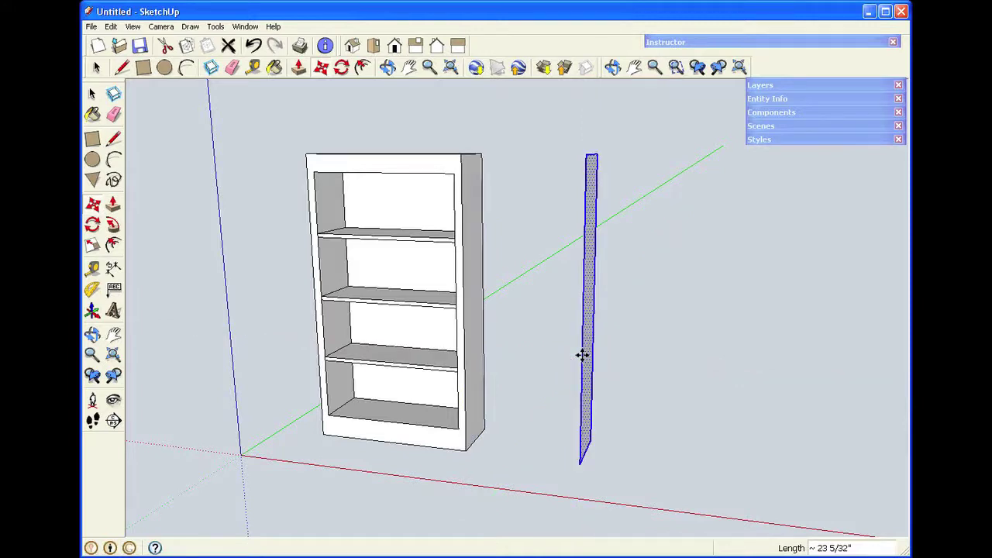
pyautogui.press('space')
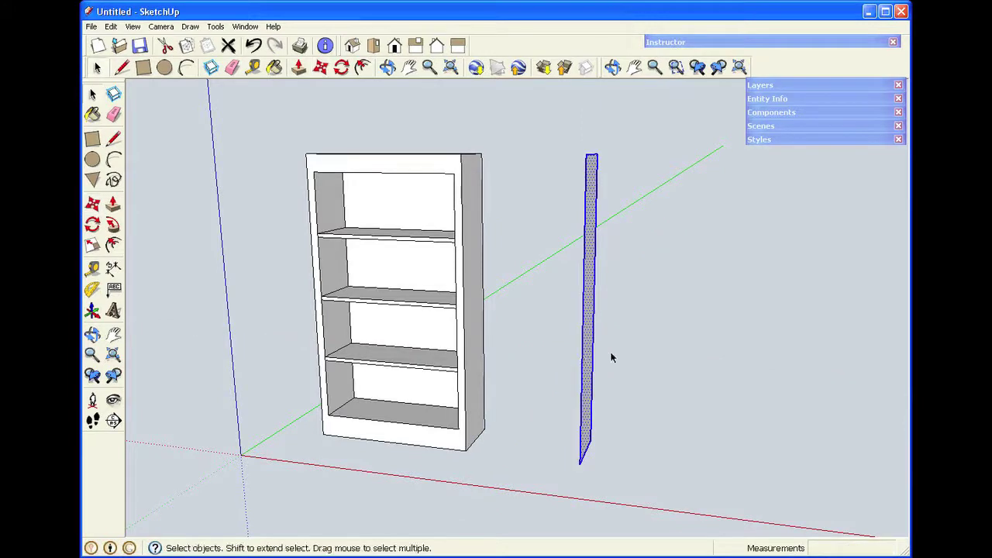
# Step: Extrude the copied side face into a board .75 inches thick toward the bookcase
pyautogui.press('p')
pyautogui.moveTo(589, 365); pyautogui.dragTo(580, 363)
pyautogui.write('.')
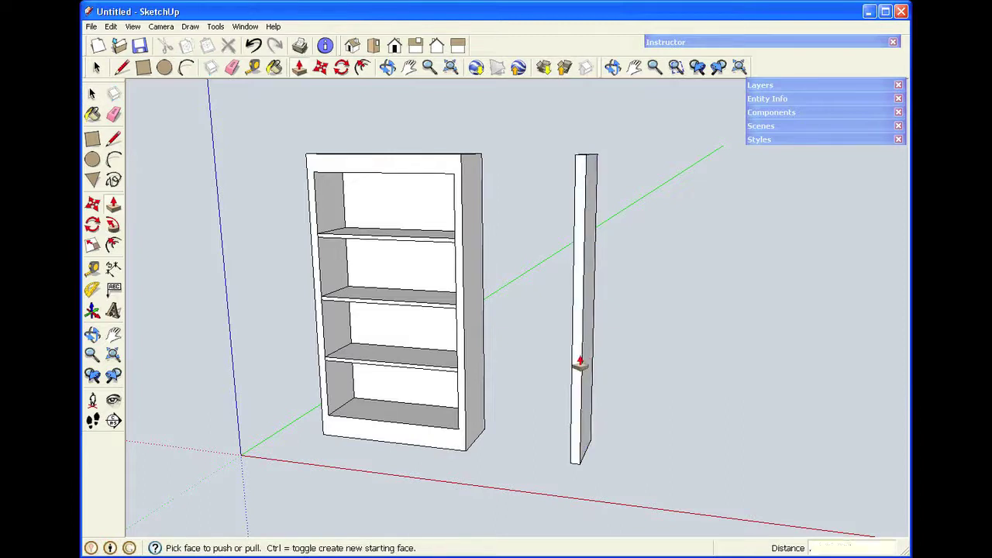
pyautogui.write('75')
pyautogui.press('Return')
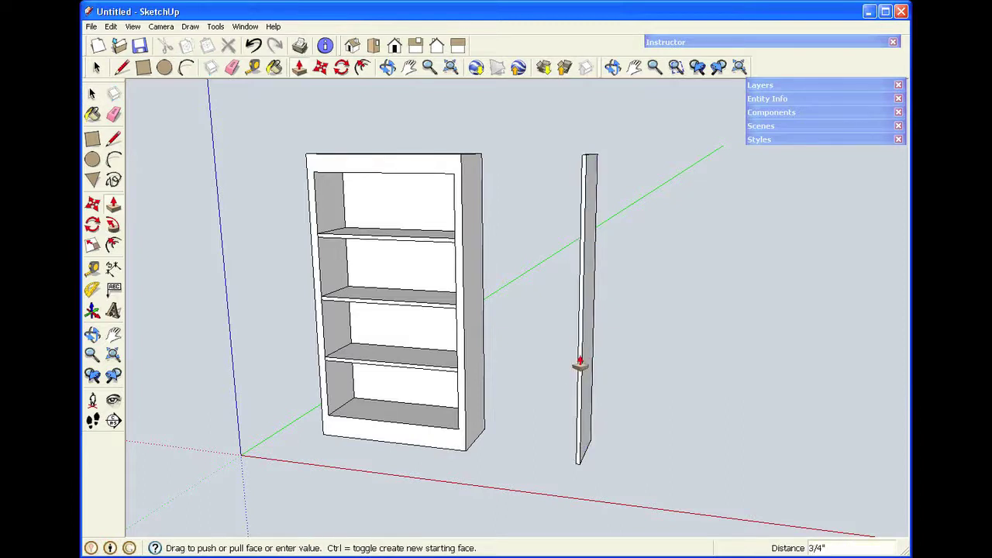
# Step: Push the narrow front edge face of the separate side board back by .75 inches
pyautogui.scroll(5, 580, 363)
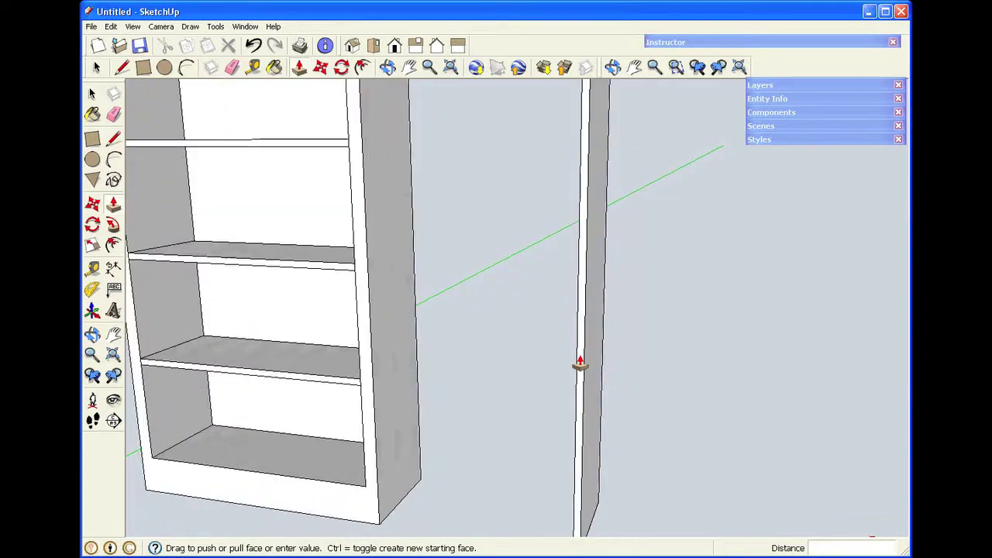
pyautogui.moveTo(580, 363); pyautogui.dragTo(581, 358)
pyautogui.write('.75')
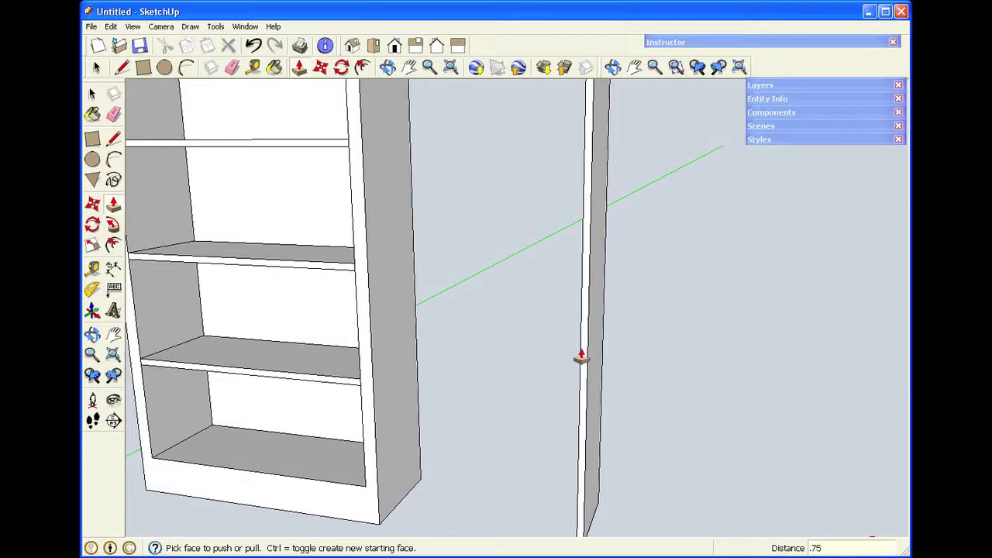
pyautogui.press('Return')
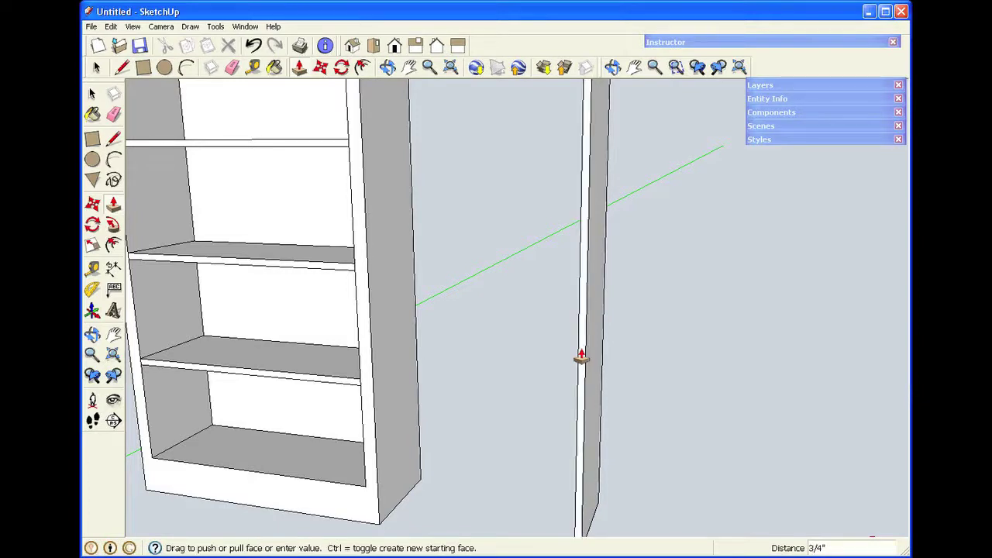
pyautogui.press('space')
pyautogui.scroll(-4, 582, 350)
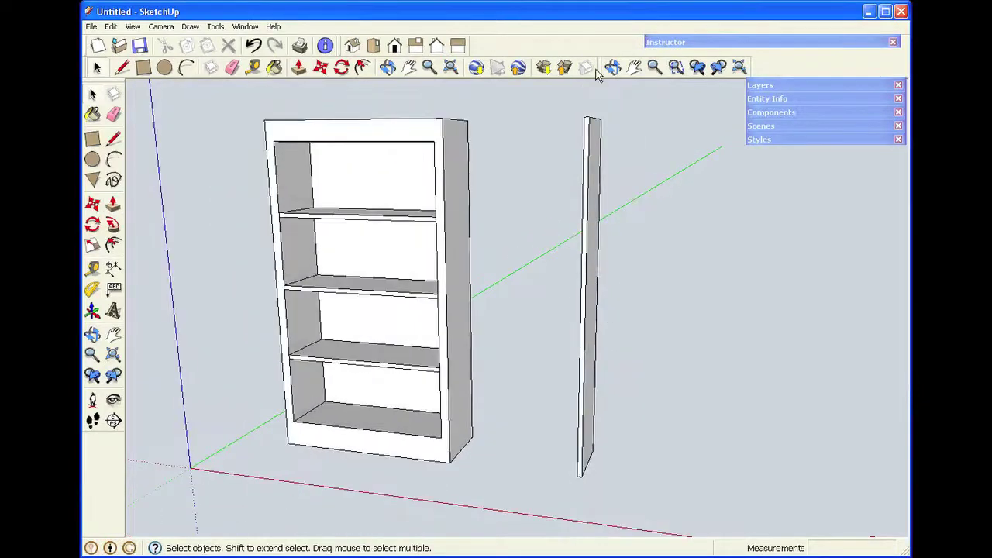
# Step: Copy the rear vertical edge of the side board's broad outer face .75 inches inward across that face
pyautogui.click(613, 67)
pyautogui.moveTo(636, 271); pyautogui.dragTo(476, 296)
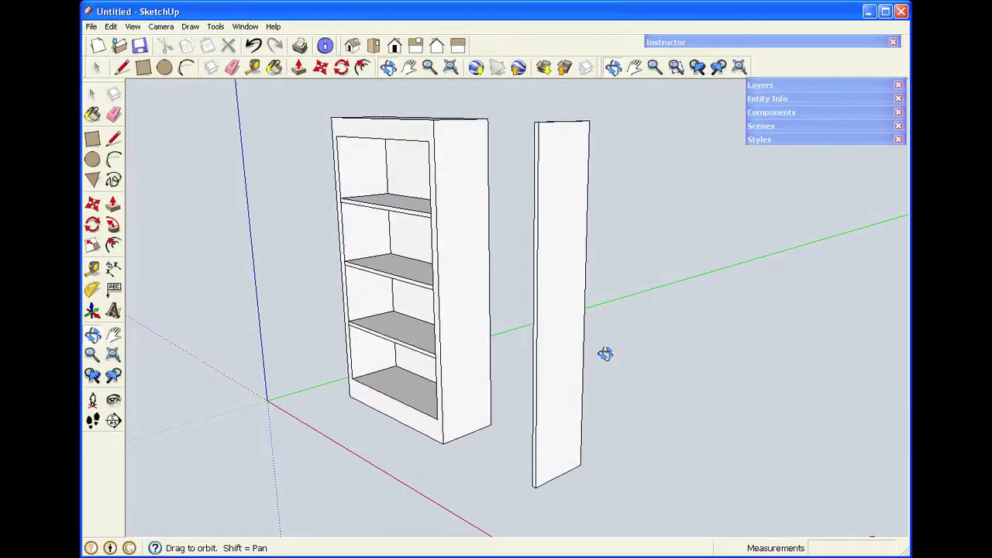
pyautogui.moveTo(602, 350); pyautogui.dragTo(605, 261)
pyautogui.press('space')
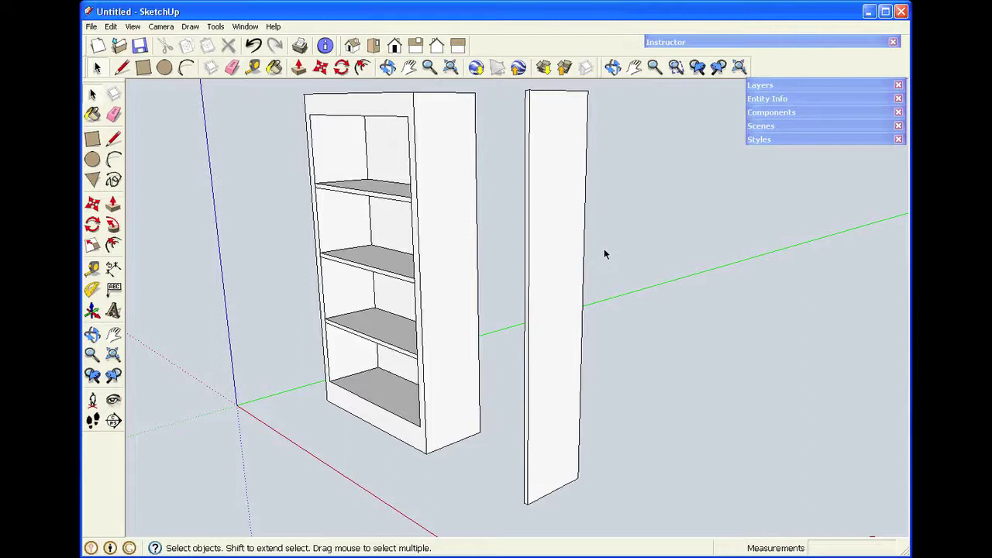
pyautogui.click(586, 248)
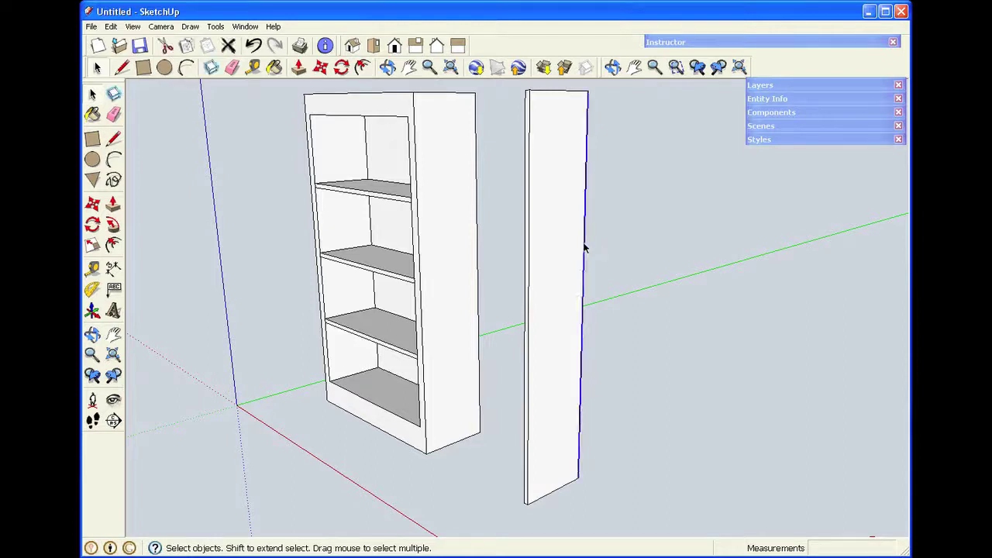
pyautogui.press('m')
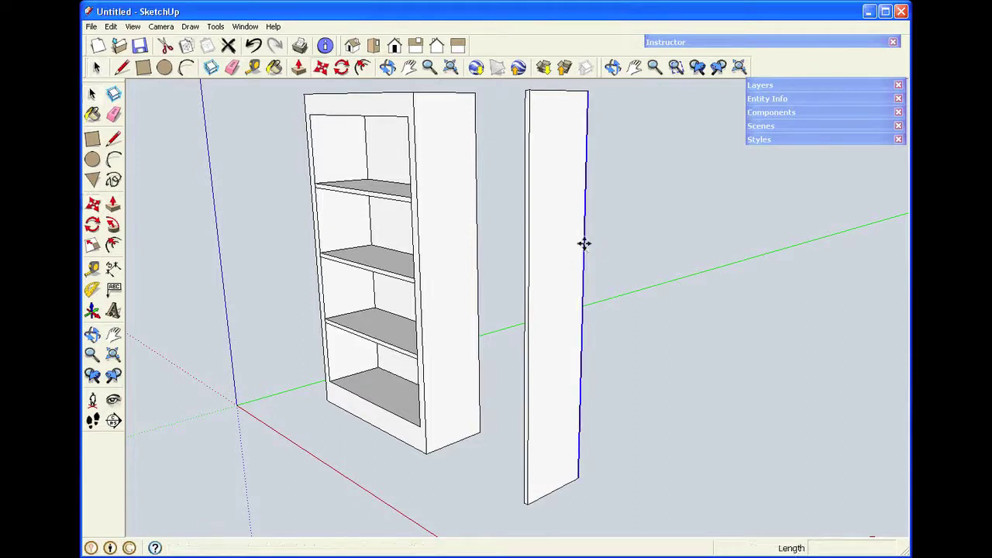
pyautogui.press('ctrl')
pyautogui.click(584, 244)
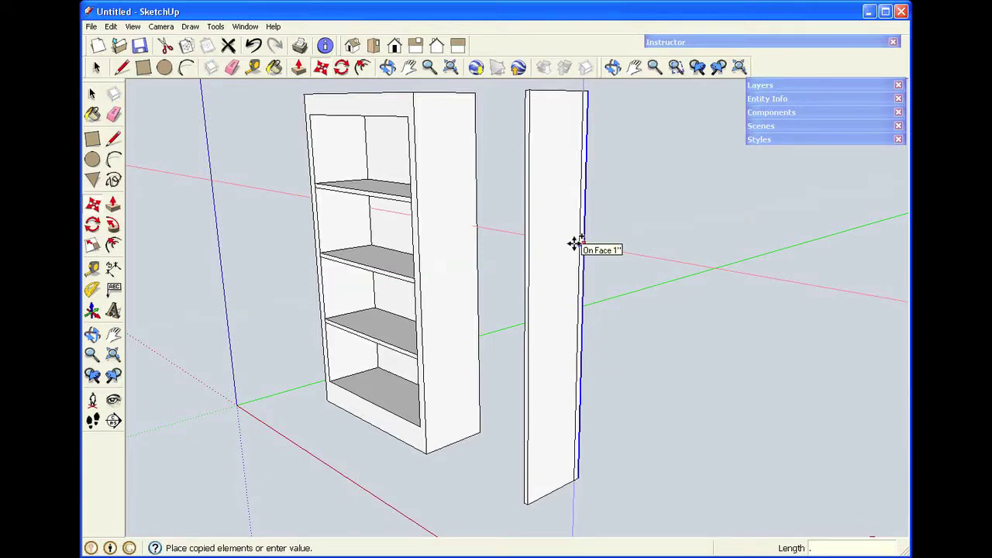
pyautogui.write('.75')
pyautogui.press('Return')
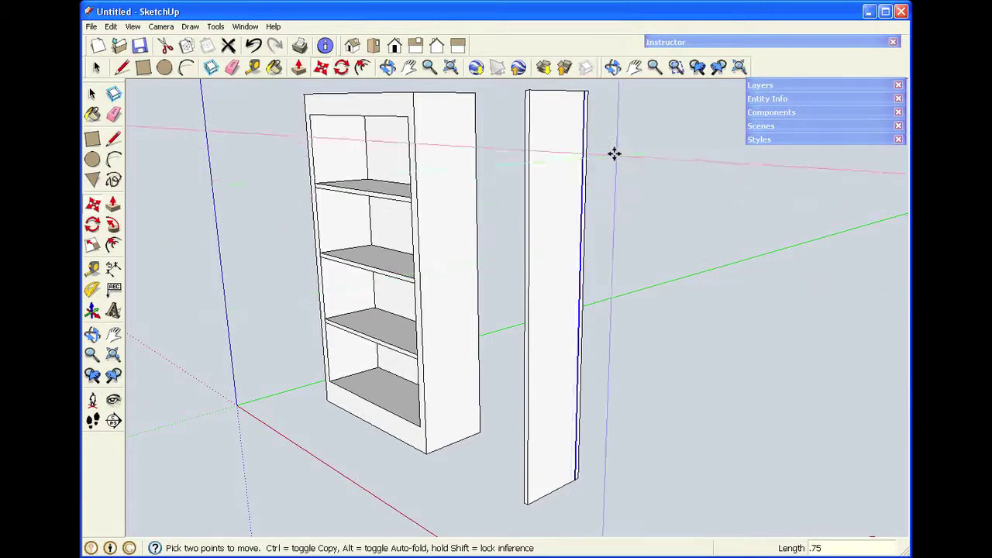
# Step: Push the narrow strip along the side board's rear edge .5 inches inward to form a rabbet
pyautogui.scroll(3, 609, 74)
pyautogui.scroll(2, 597, 87)
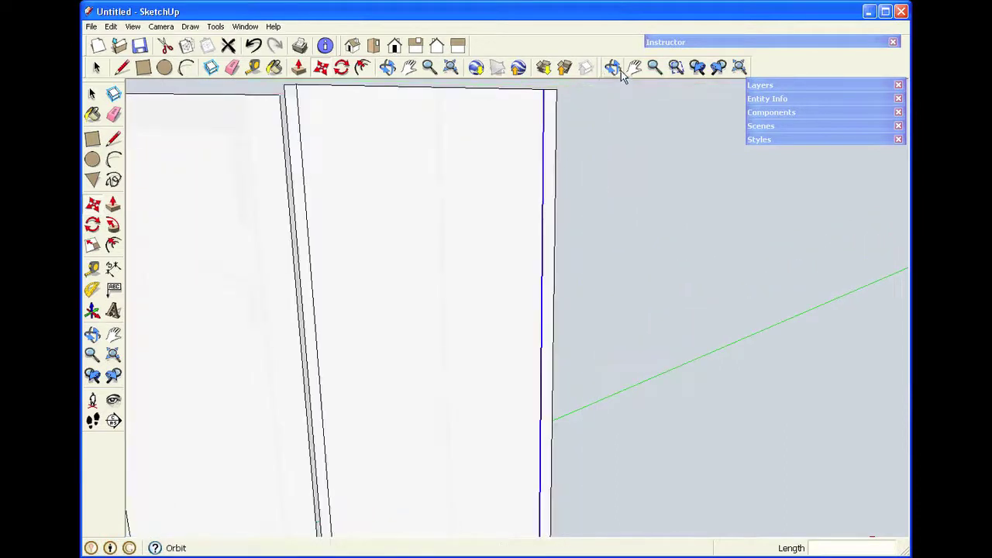
pyautogui.click(634, 67)
pyautogui.moveTo(601, 97); pyautogui.dragTo(598, 266)
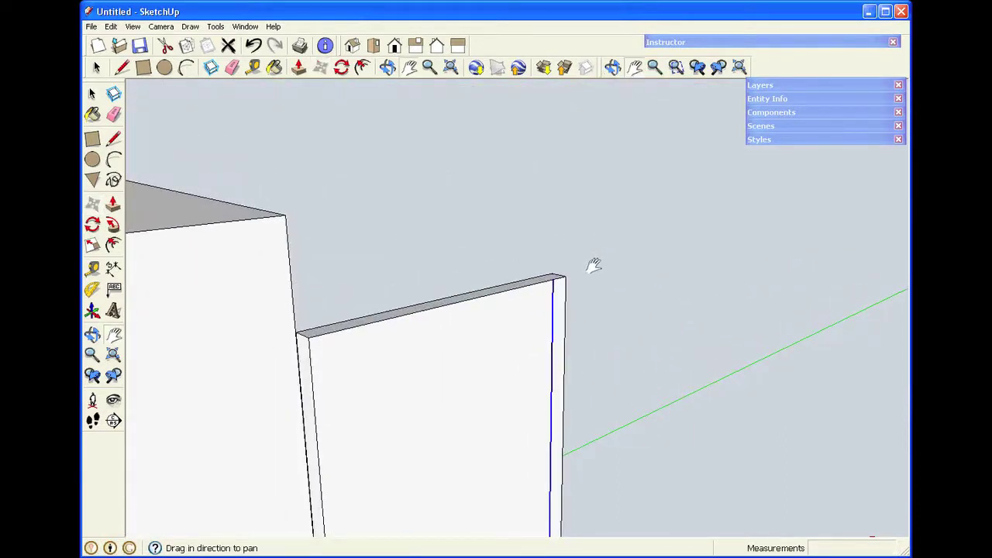
pyautogui.press('space')
pyautogui.press('p')
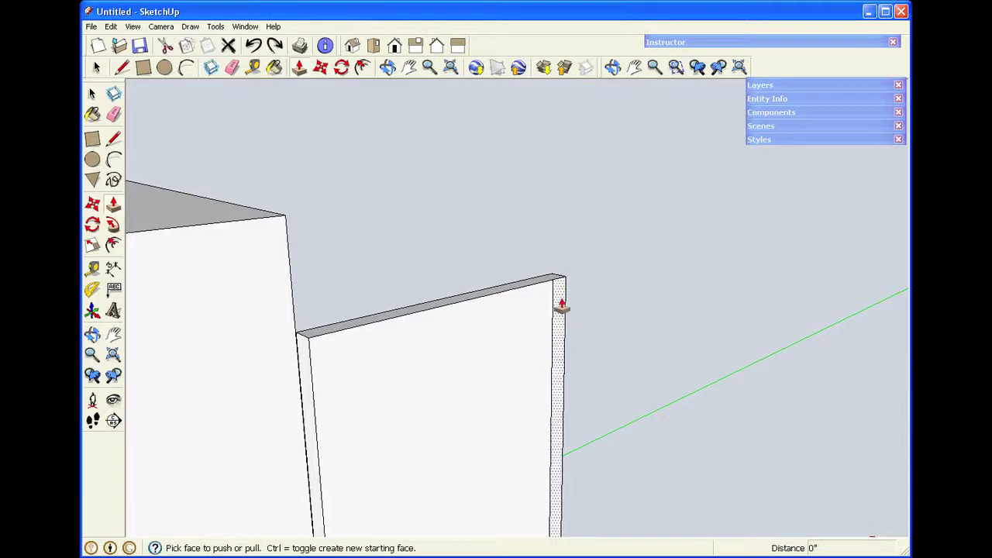
pyautogui.click(558, 300)
pyautogui.click(559, 288)
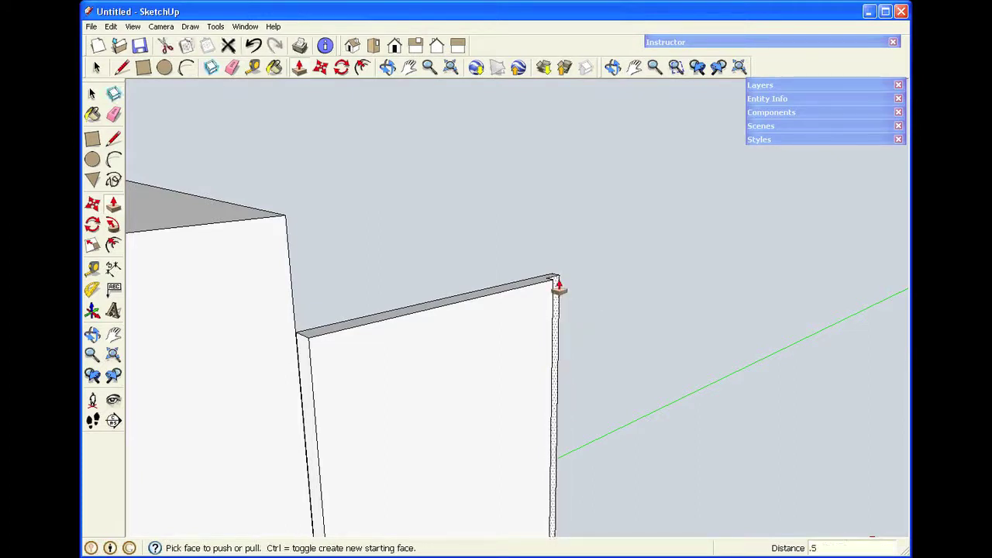
pyautogui.press('Return')
pyautogui.press('space')
pyautogui.scroll(-1, 573, 285)
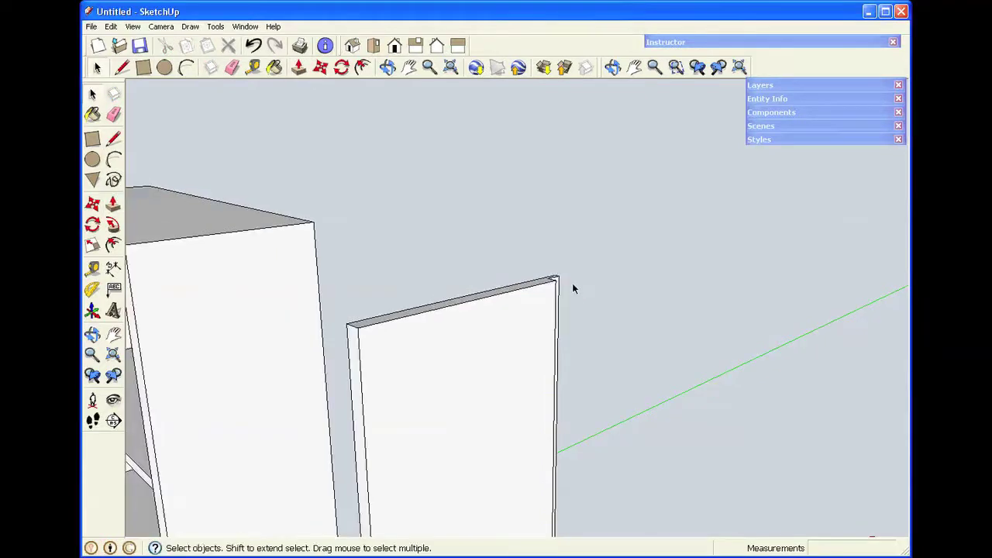
pyautogui.scroll(-5, 572, 283)
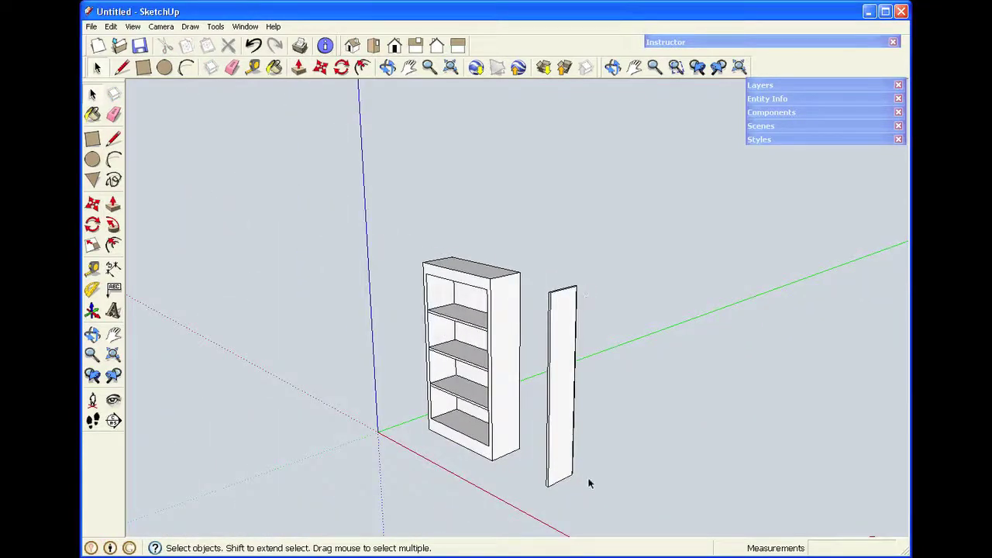
# Step: Make the entire separate side board a component named "side"
pyautogui.scroll(2, 588, 484)
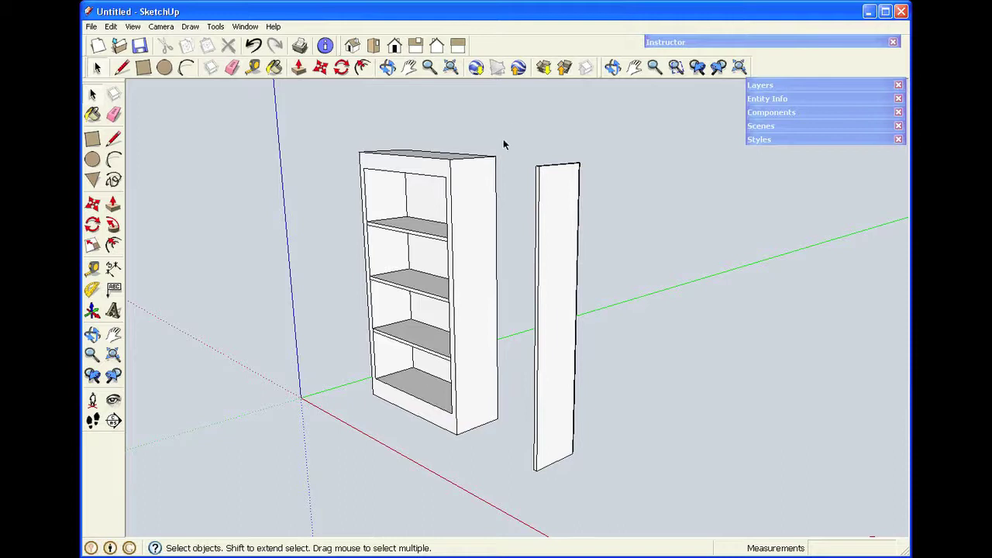
pyautogui.moveTo(510, 139); pyautogui.dragTo(612, 505)
pyautogui.rightClick(555, 325)
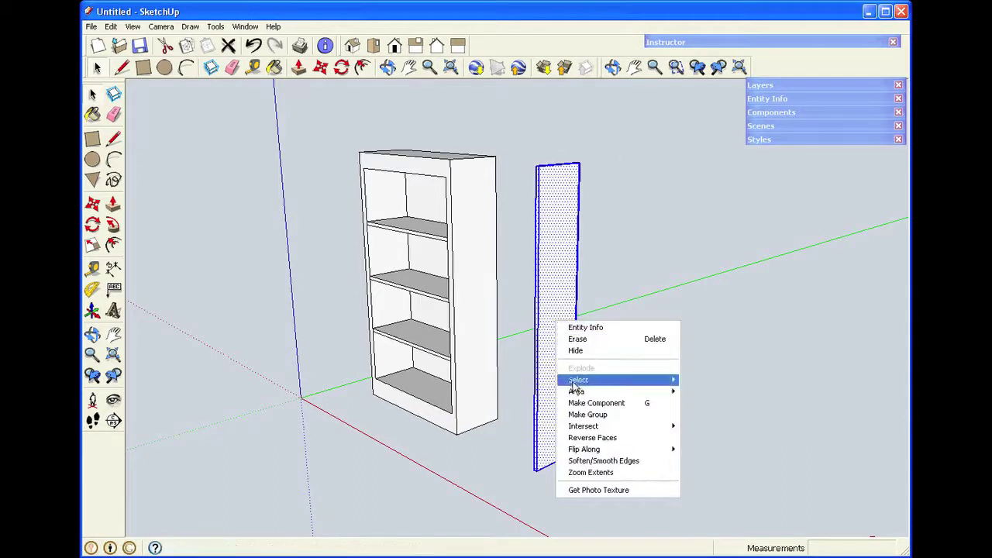
pyautogui.click(578, 403)
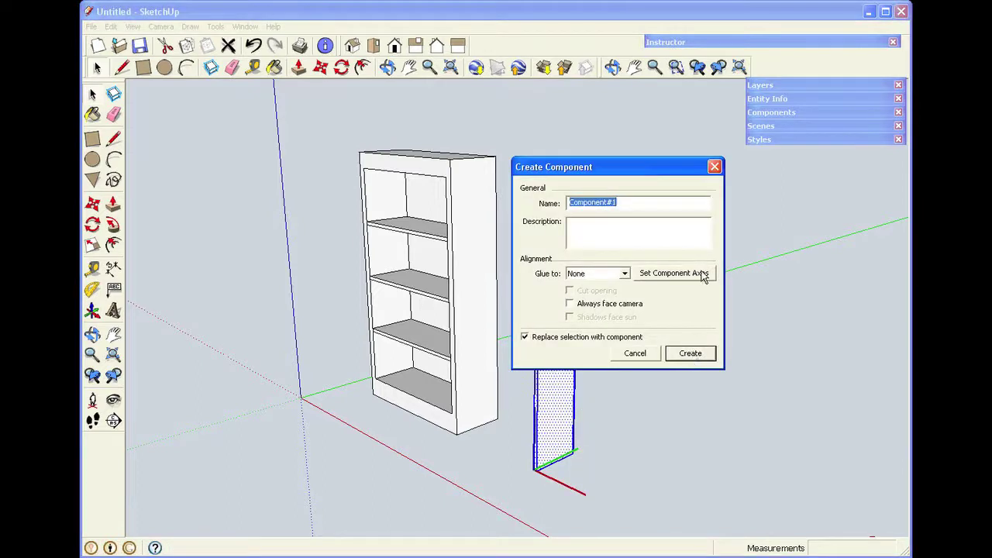
pyautogui.write('side')
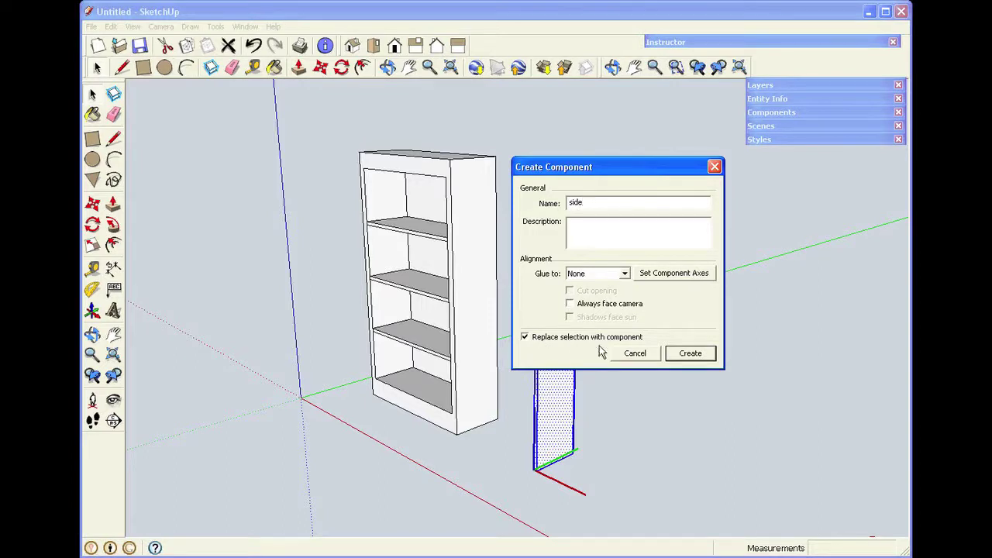
pyautogui.click(688, 355)
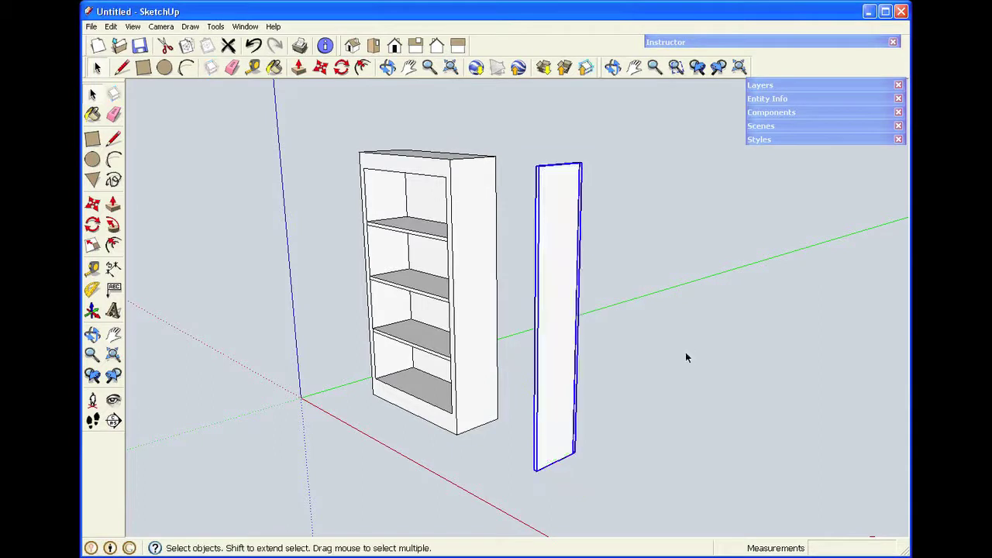
pyautogui.click(685, 352)
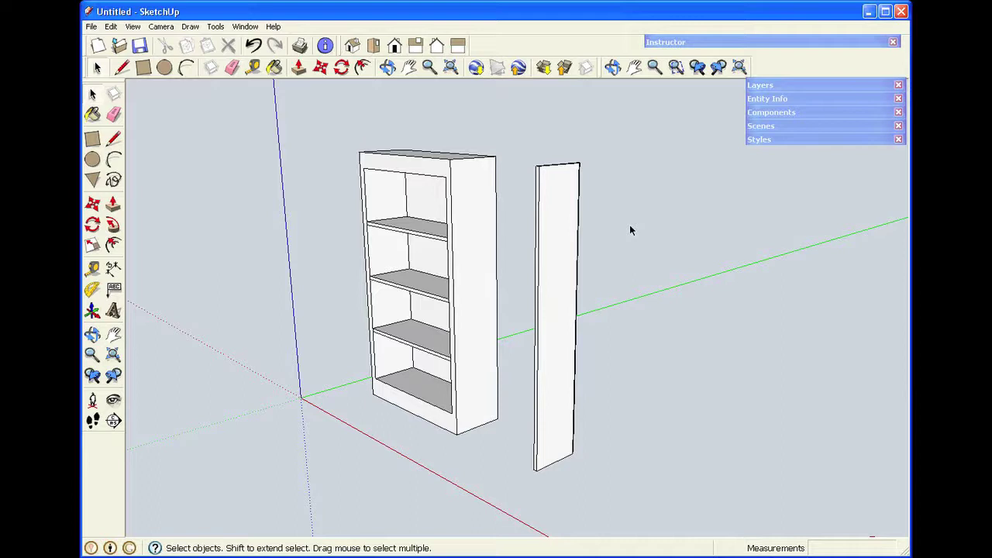
# Step: Copy the bookcase's front frame face about 67 inches along the red axis, past the separate side board
pyautogui.click(438, 170)
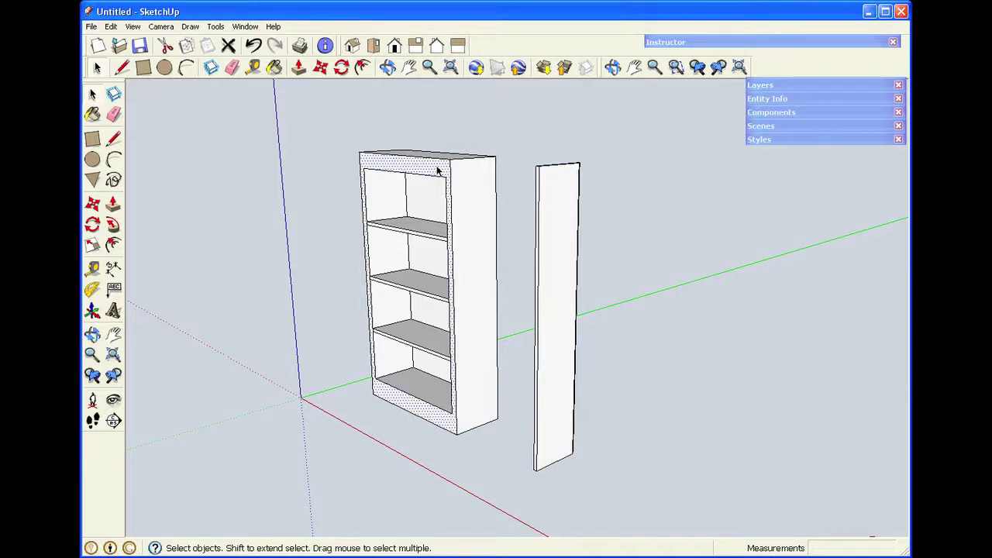
pyautogui.press('m')
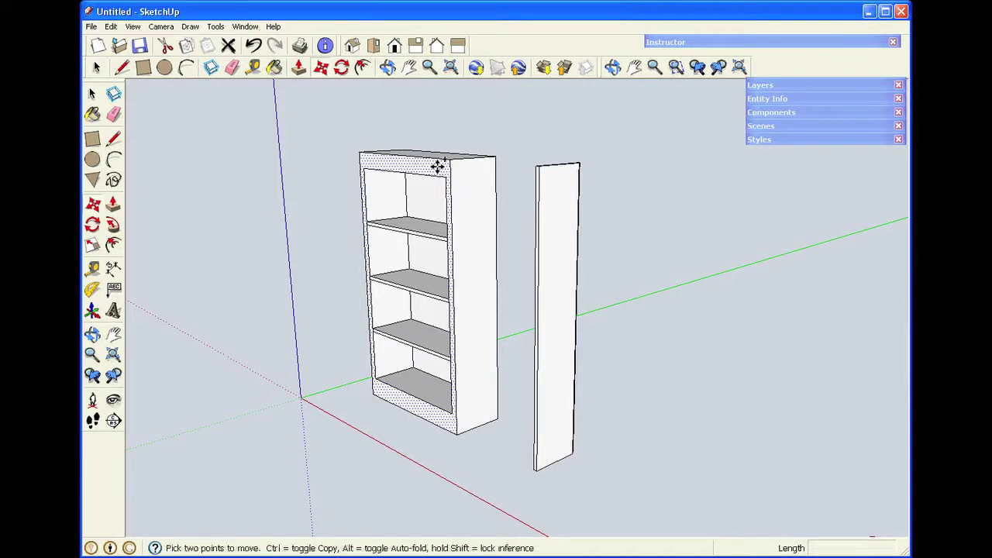
pyautogui.click(438, 167)
pyautogui.press('ctrl')
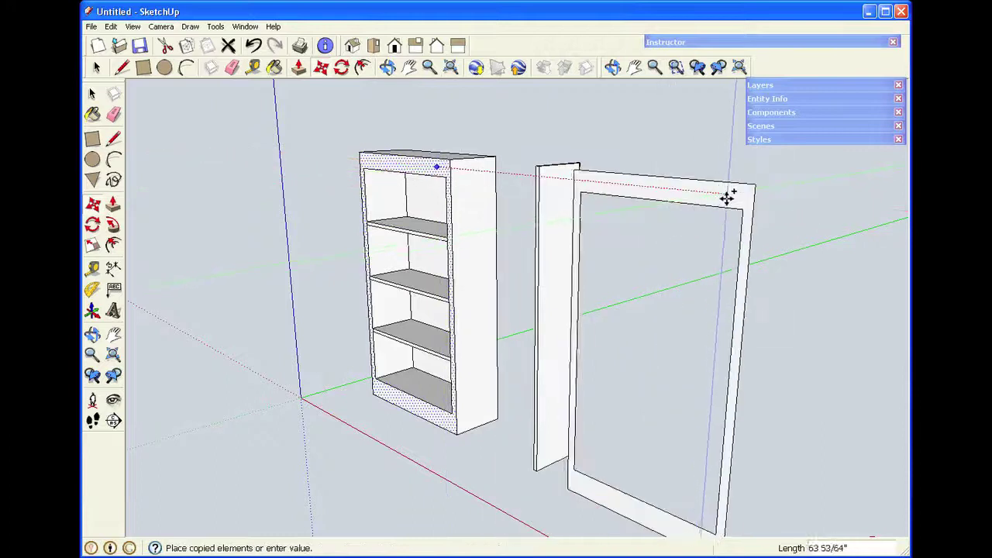
pyautogui.click(746, 199)
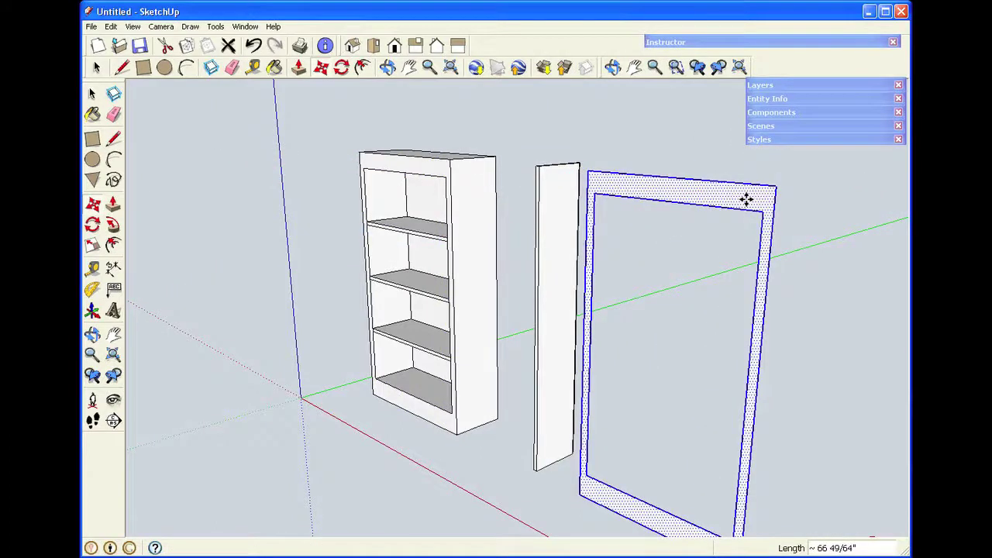
pyautogui.press('space')
pyautogui.click(717, 235)
pyautogui.scroll(-2, 714, 231)
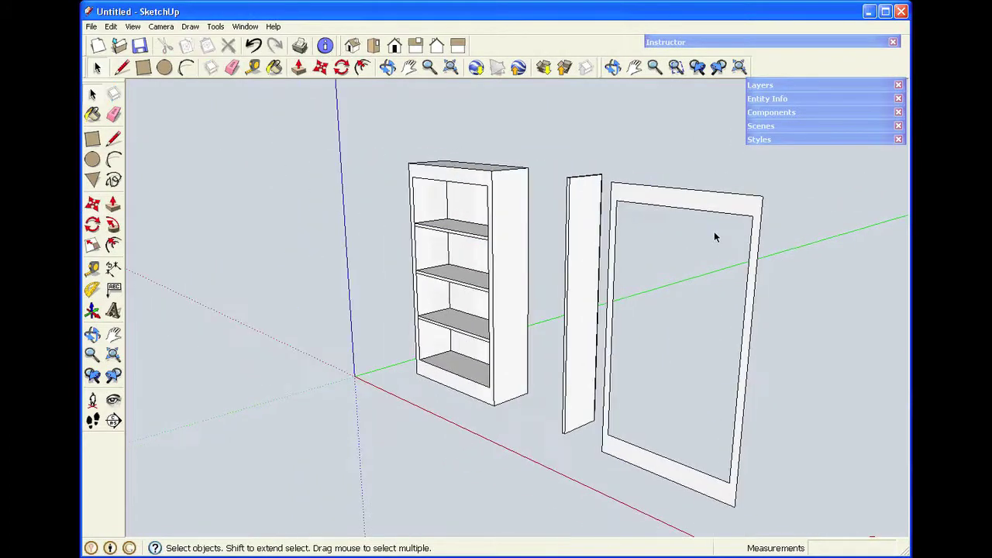
# Step: Draw a vertical line from the frame copy's upper left inner corner to its top edge, separating stile from rail
pyautogui.click(612, 67)
pyautogui.moveTo(655, 289); pyautogui.dragTo(699, 307)
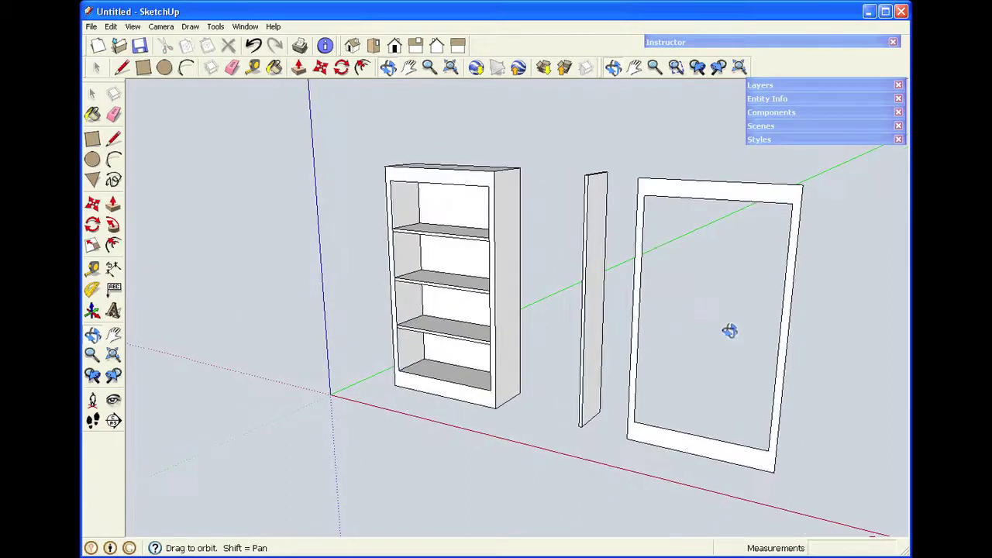
pyautogui.scroll(1, 729, 330)
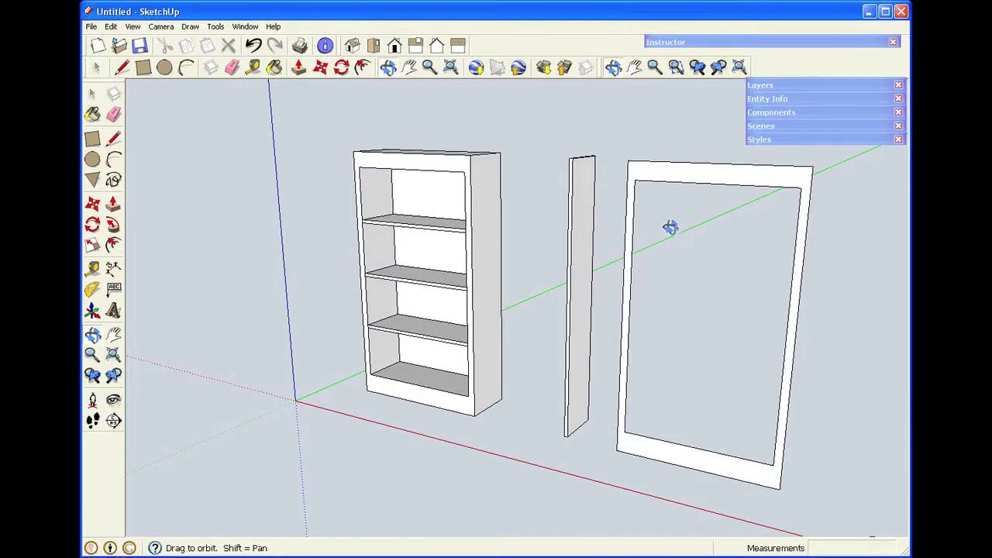
pyautogui.scroll(4, 654, 208)
pyautogui.scroll(1, 624, 97)
pyautogui.press('space')
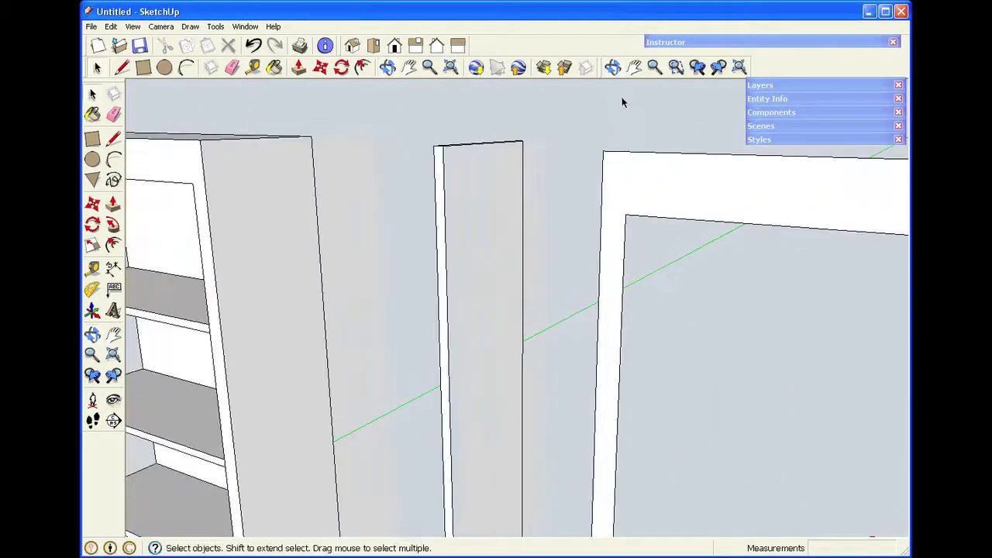
pyautogui.press('l')
pyautogui.click(626, 214)
pyautogui.click(627, 168)
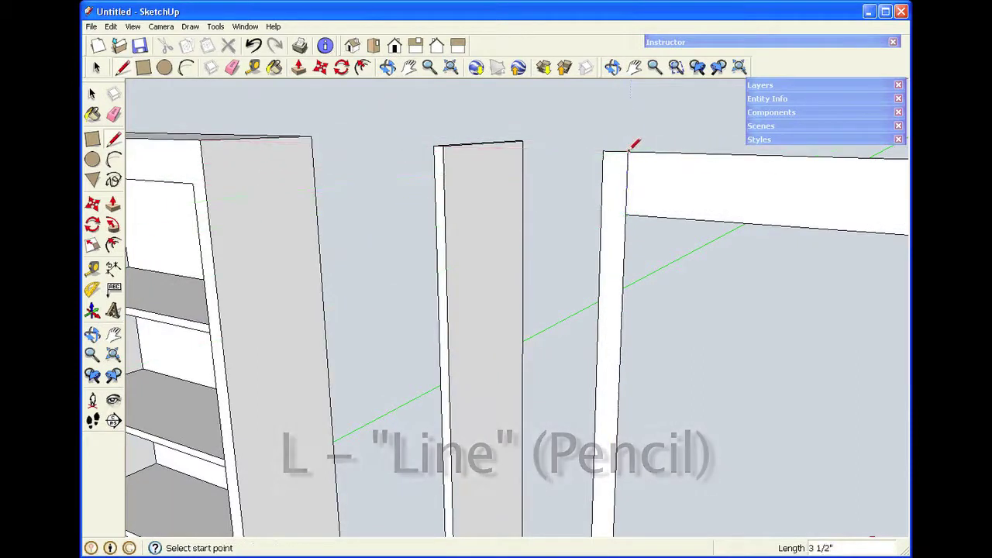
# Step: Draw a vertical line from the frame copy's lower left inner corner straight down to its bottom edge
pyautogui.scroll(-5, 634, 165)
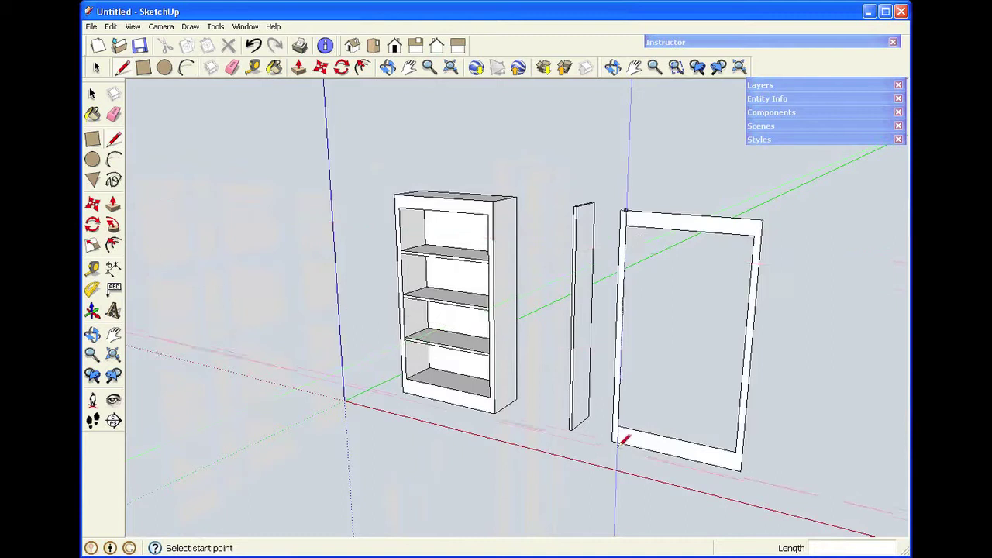
pyautogui.scroll(4, 622, 452)
pyautogui.scroll(3, 621, 453)
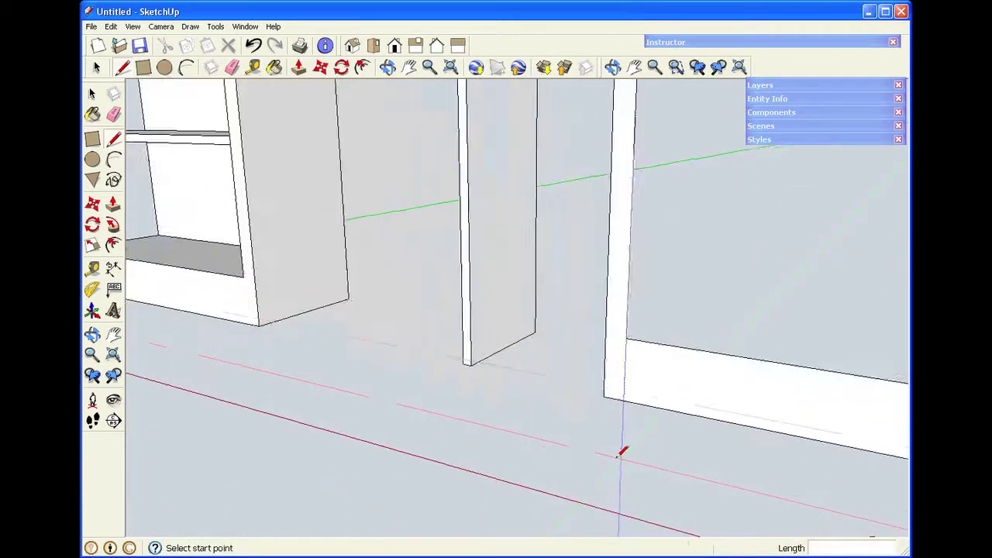
pyautogui.click(626, 338)
pyautogui.click(624, 401)
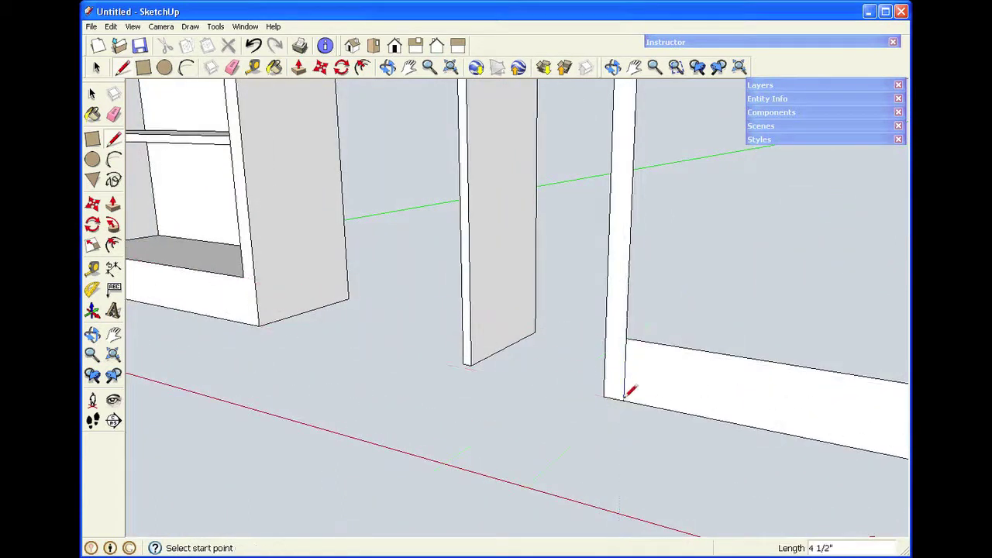
pyautogui.press('space')
# Step: Separate the frame copy's right stile from both rails with vertical lines from its lower and upper inner corners to the outer edges
pyautogui.scroll(-5, 624, 399)
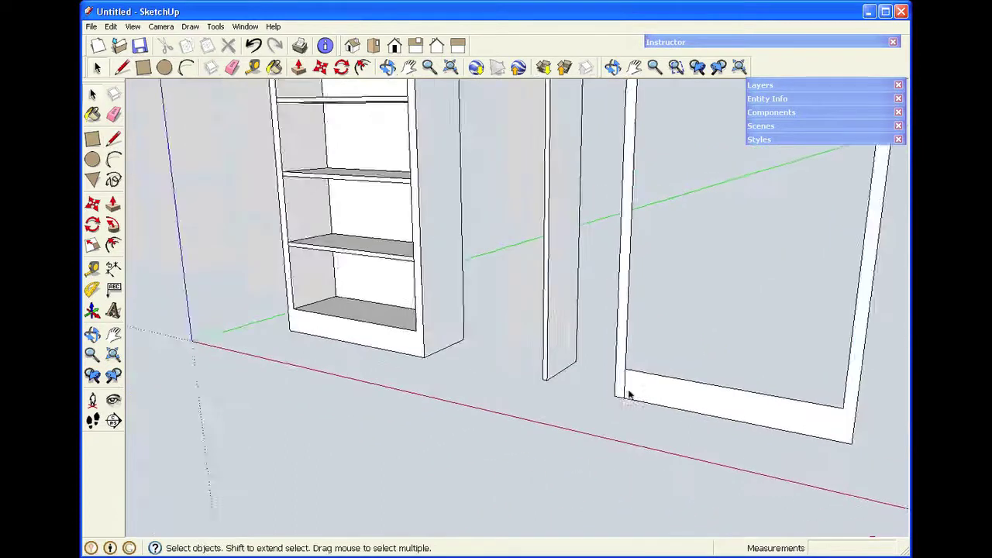
pyautogui.press('l')
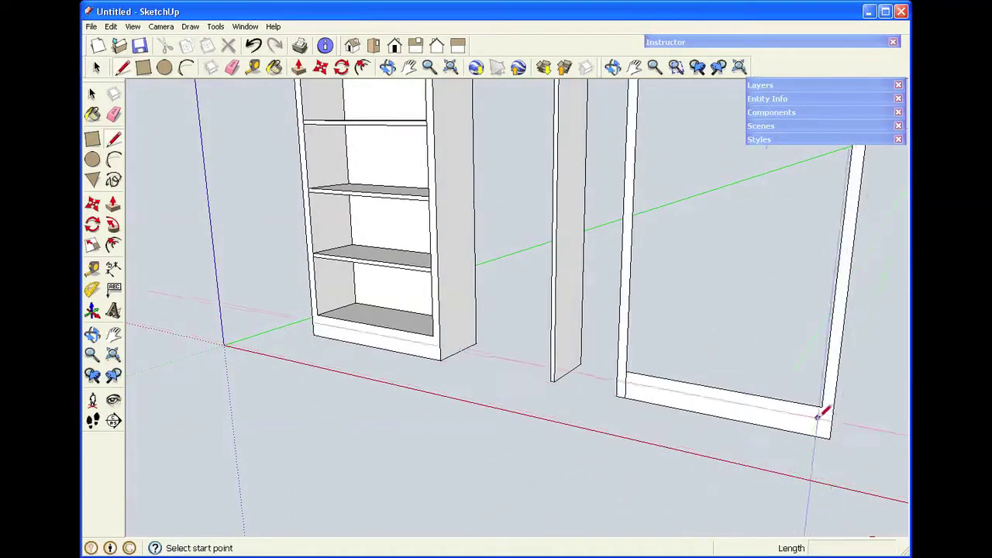
pyautogui.click(822, 405)
pyautogui.click(823, 432)
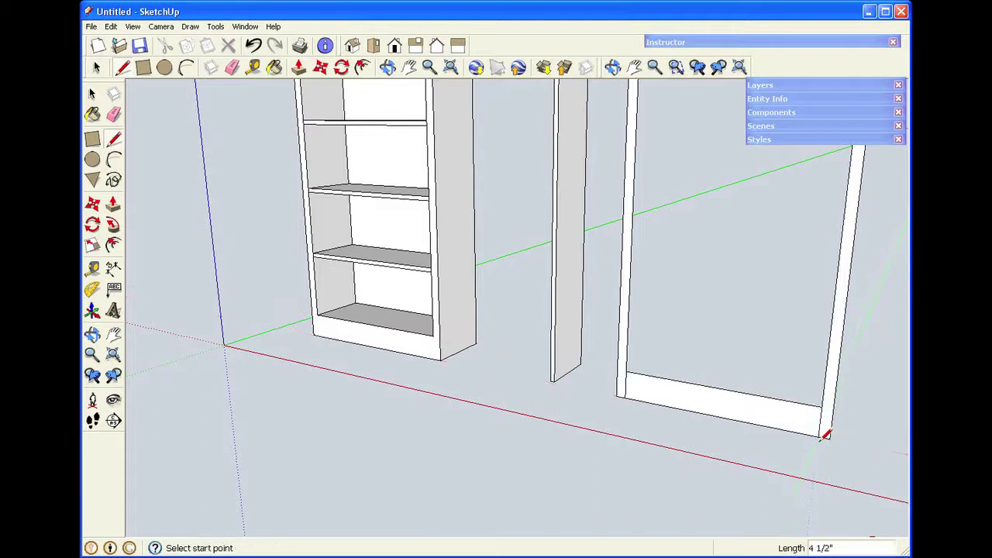
pyautogui.scroll(-3, 816, 405)
pyautogui.scroll(4, 833, 203)
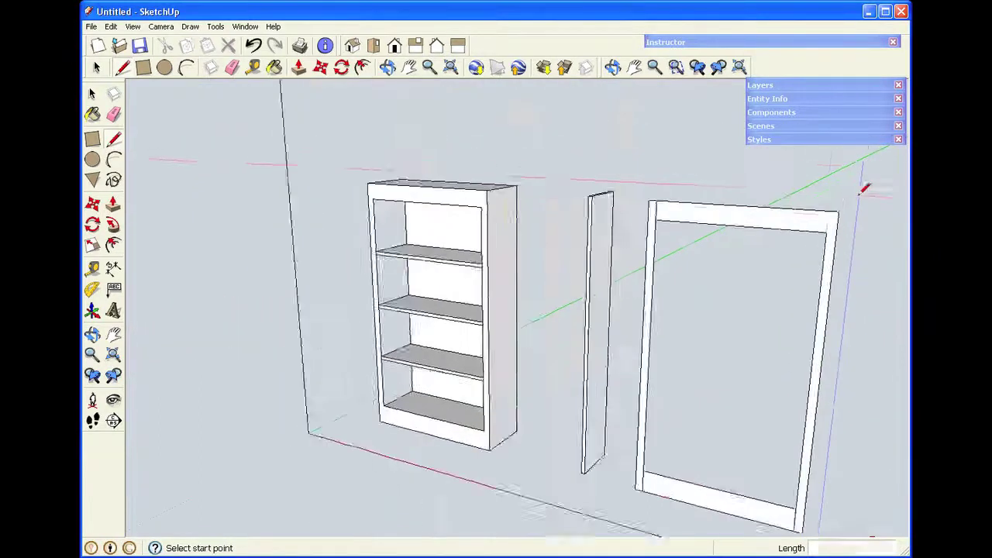
pyautogui.click(820, 238)
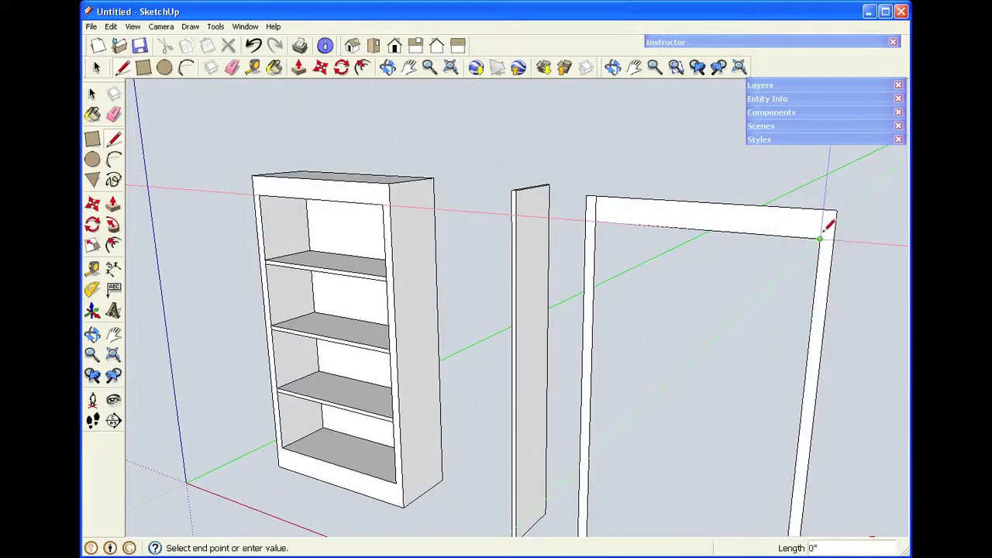
pyautogui.press('space')
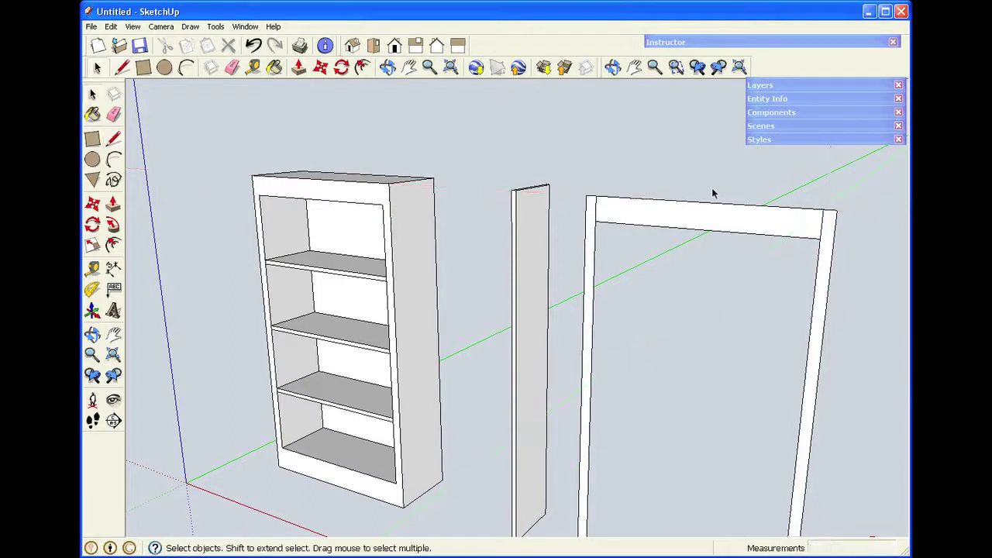
# Step: Pull the left stile face of the frame copy forward to a thickness of 3/4 inch
pyautogui.click(634, 68)
pyautogui.moveTo(637, 278); pyautogui.dragTo(634, 223)
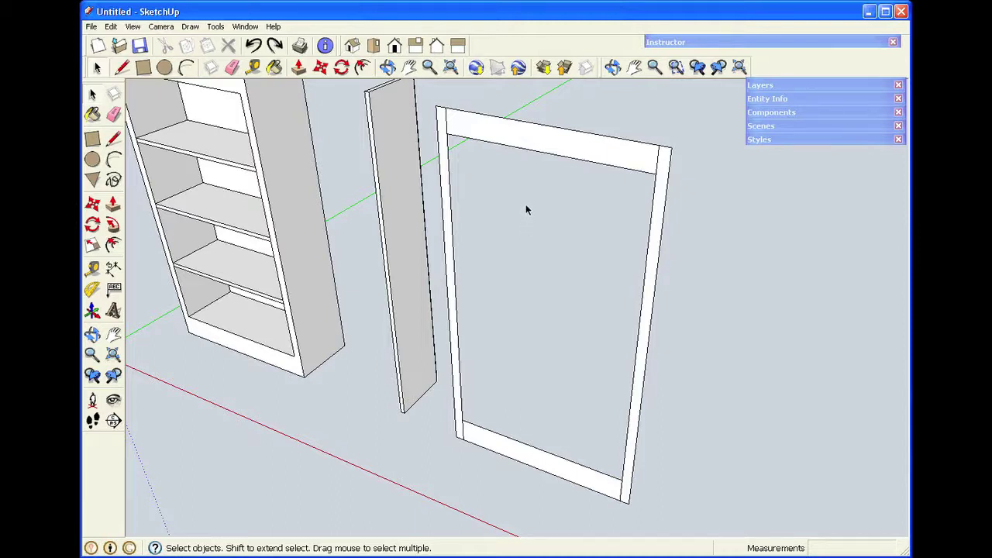
pyautogui.press('p')
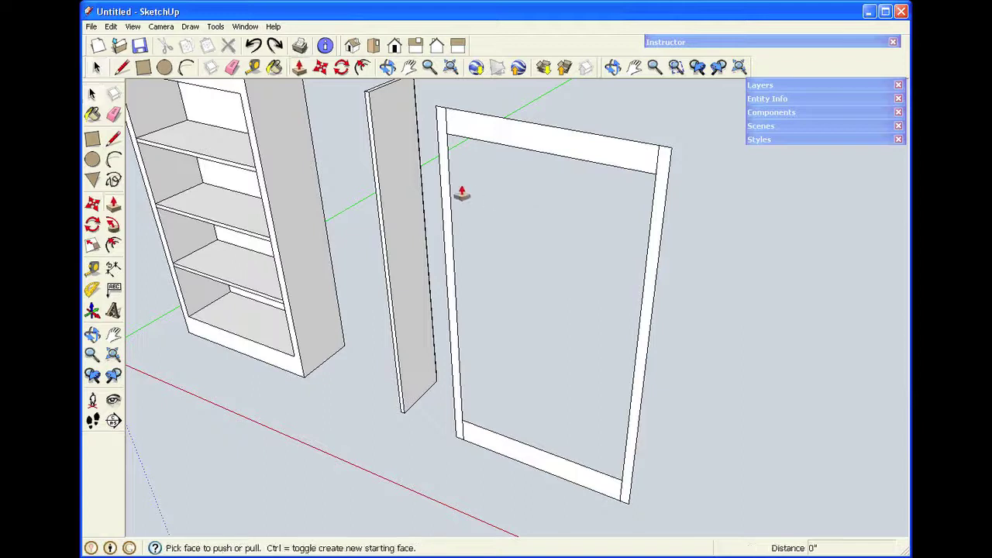
pyautogui.click(446, 189)
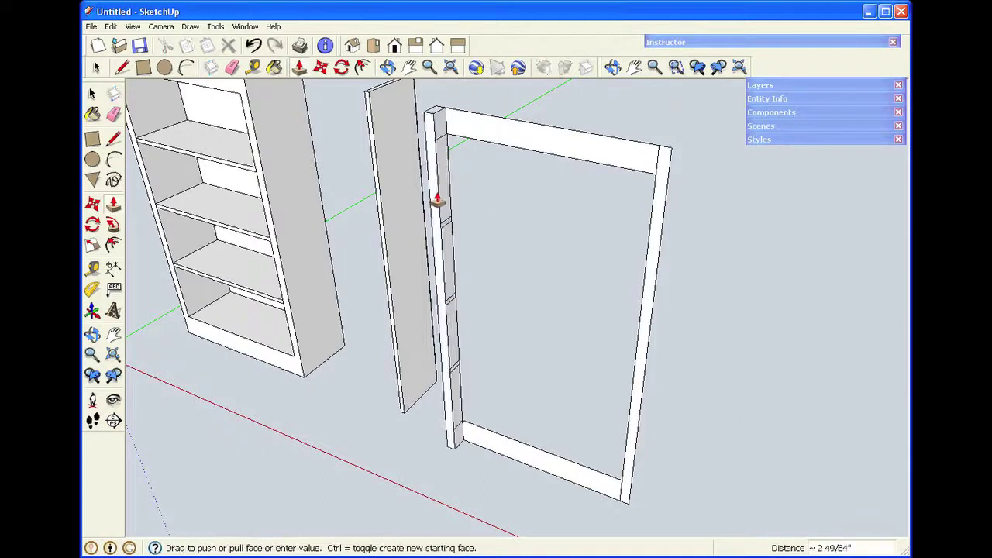
pyautogui.click(435, 200)
pyautogui.write('.')
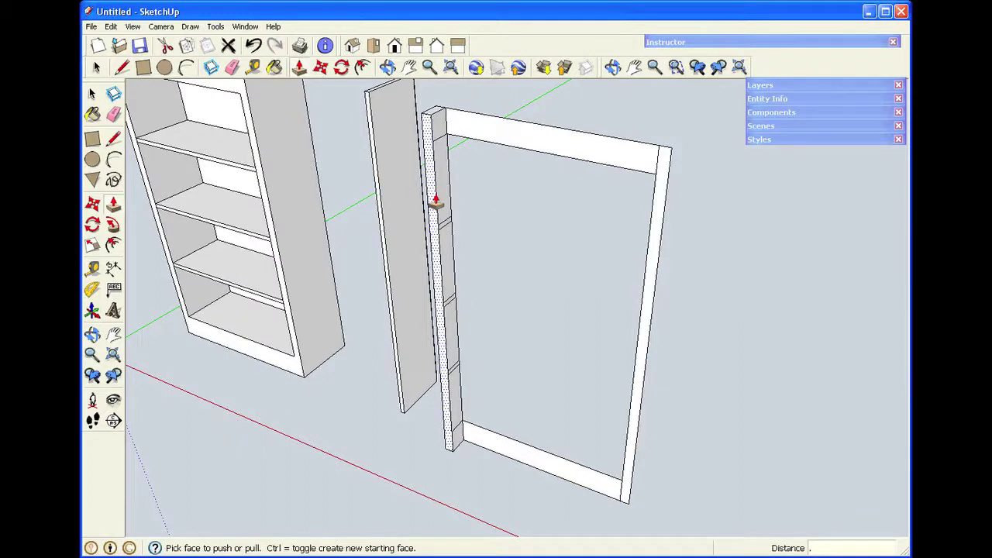
pyautogui.click(436, 200)
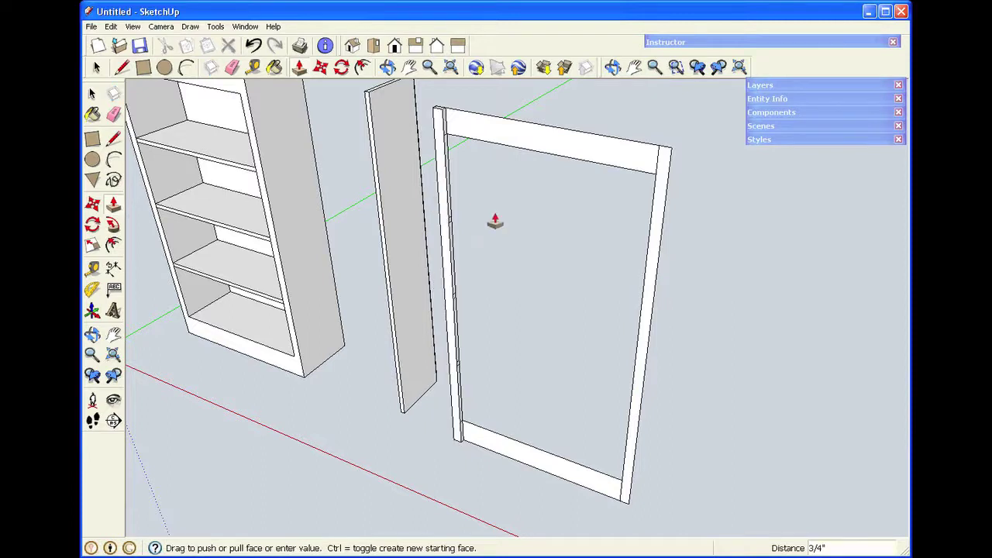
pyautogui.scroll(3, 466, 240)
pyautogui.scroll(3, 455, 221)
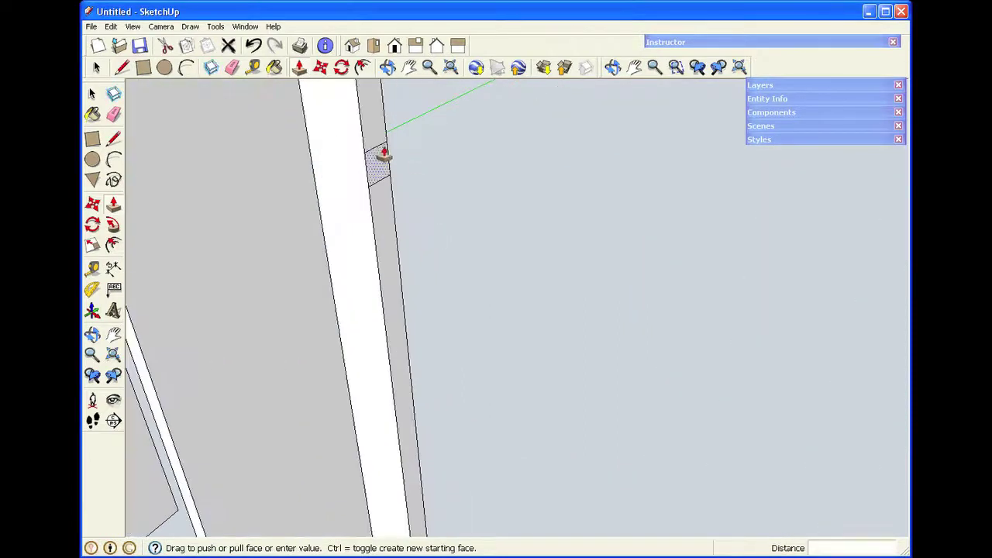
pyautogui.scroll(-6, 449, 182)
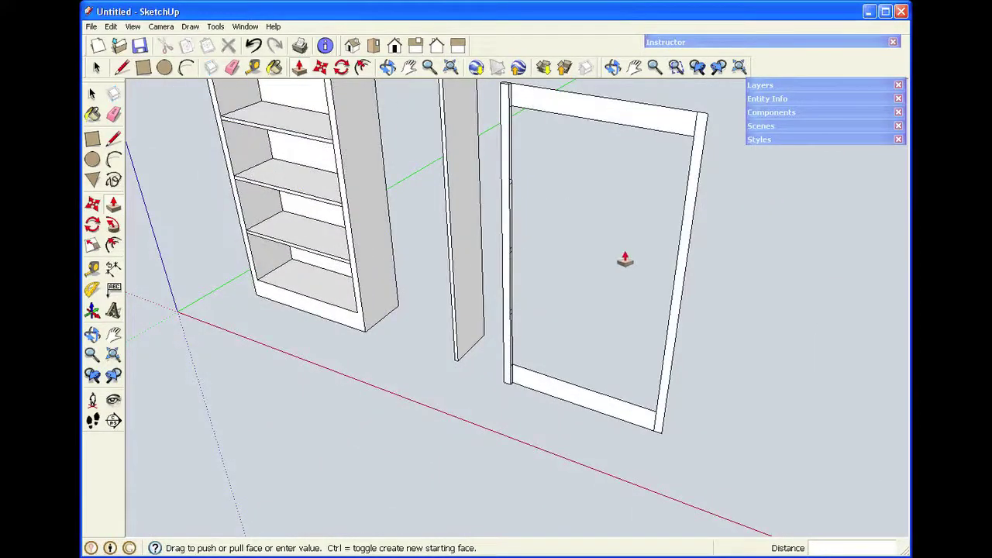
pyautogui.press('space')
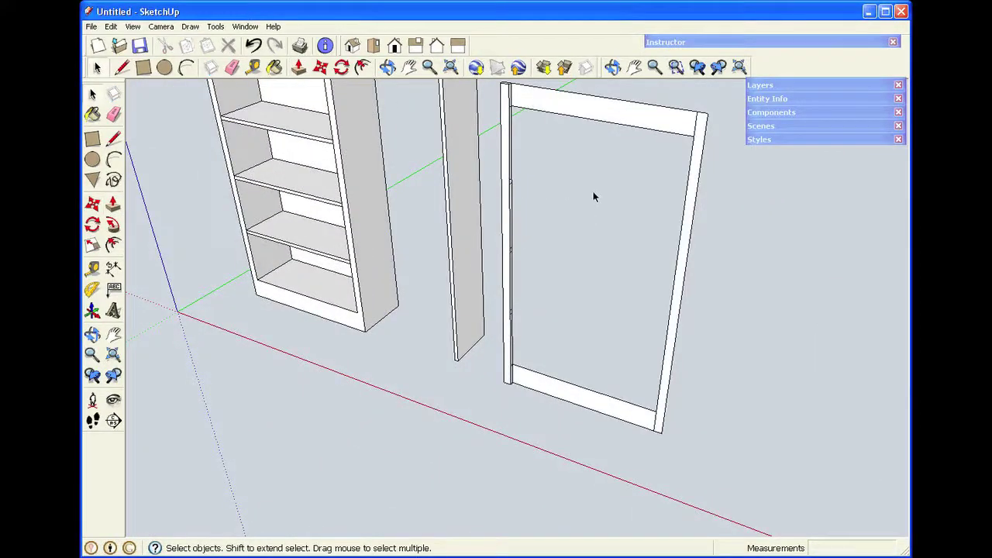
# Step: Make the entire left stile of the frame copy a component named "stile", replacing the selection with the component
pyautogui.keyDown('shift'); pyautogui.moveTo(525, 236); pyautogui.dragTo(582, 226); pyautogui.keyUp('shift')
pyautogui.press('space')
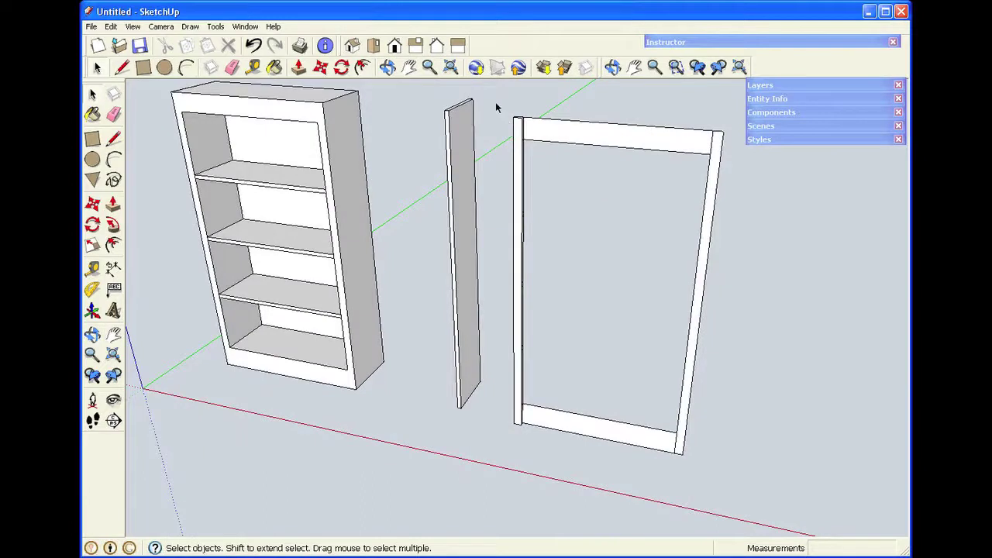
pyautogui.moveTo(497, 102); pyautogui.dragTo(538, 454)
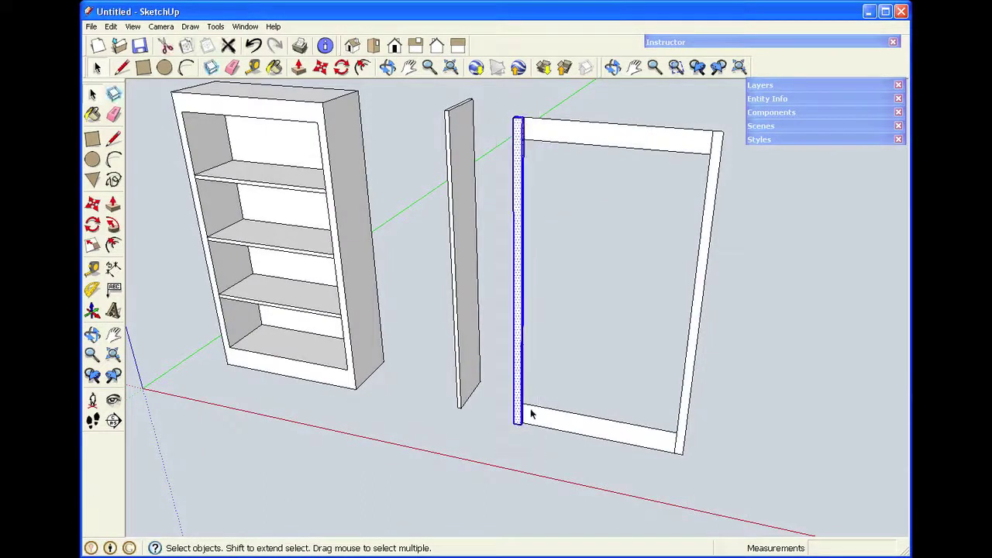
pyautogui.rightClick(520, 369)
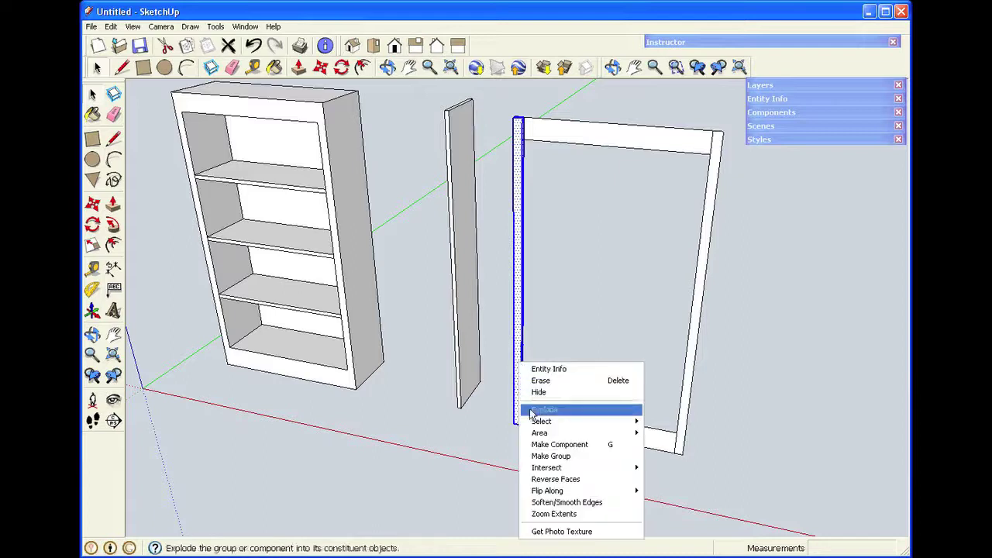
pyautogui.click(540, 445)
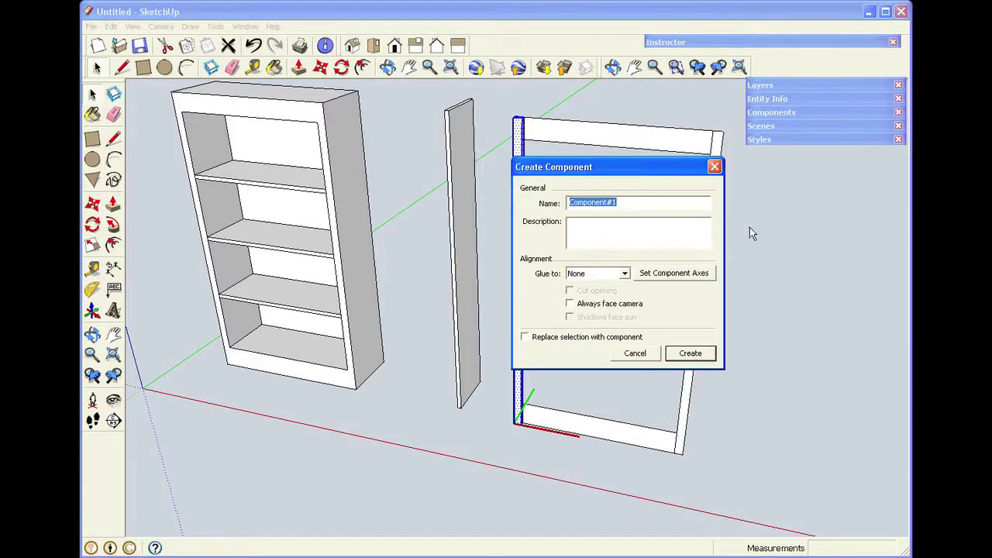
pyautogui.write('stile')
pyautogui.click(525, 337)
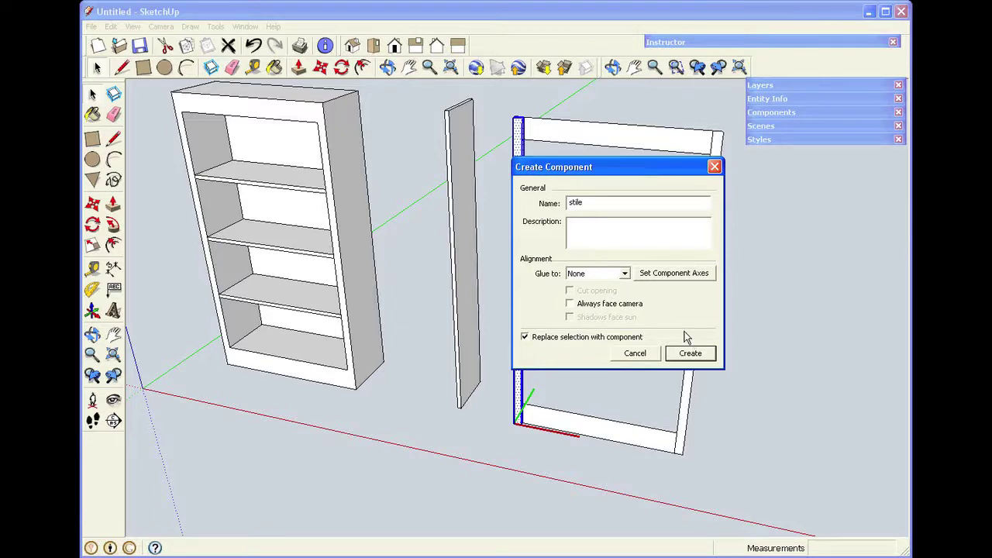
pyautogui.click(689, 356)
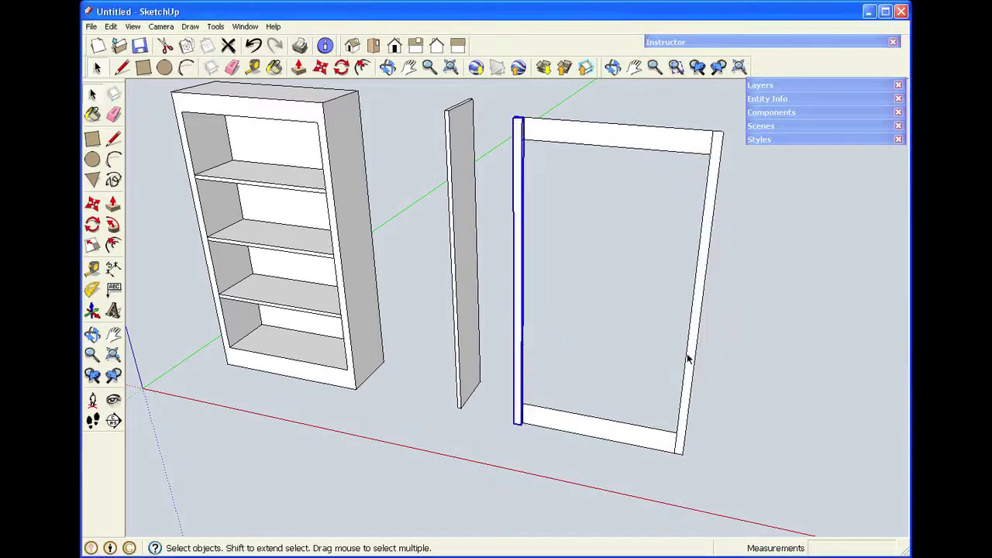
pyautogui.click(523, 269)
pyautogui.click(551, 273)
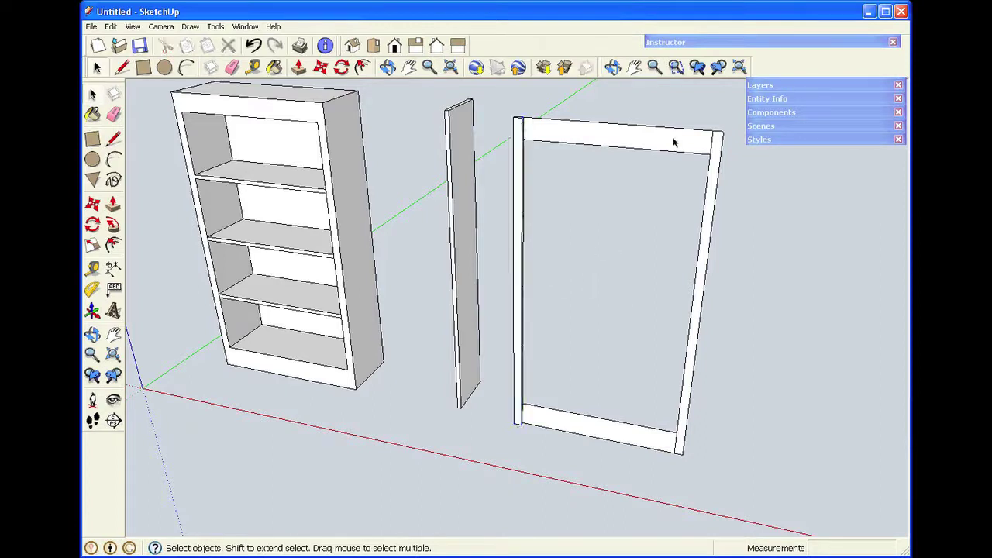
# Step: Pull the frame copy's top rail face forward 3/4 inch, flush with the front of the left stile
pyautogui.scroll(3, 668, 132)
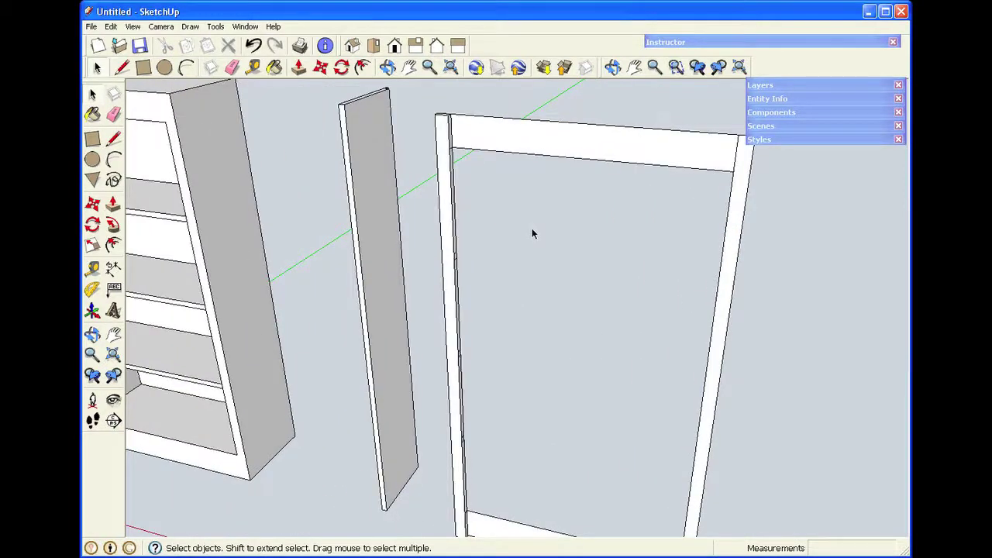
pyautogui.press('p')
pyautogui.click(489, 145)
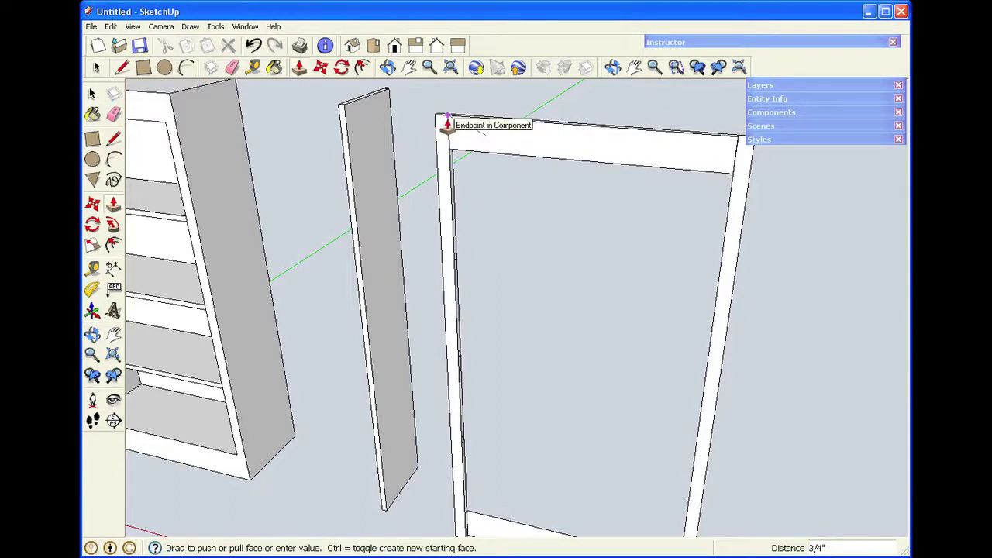
pyautogui.click(447, 124)
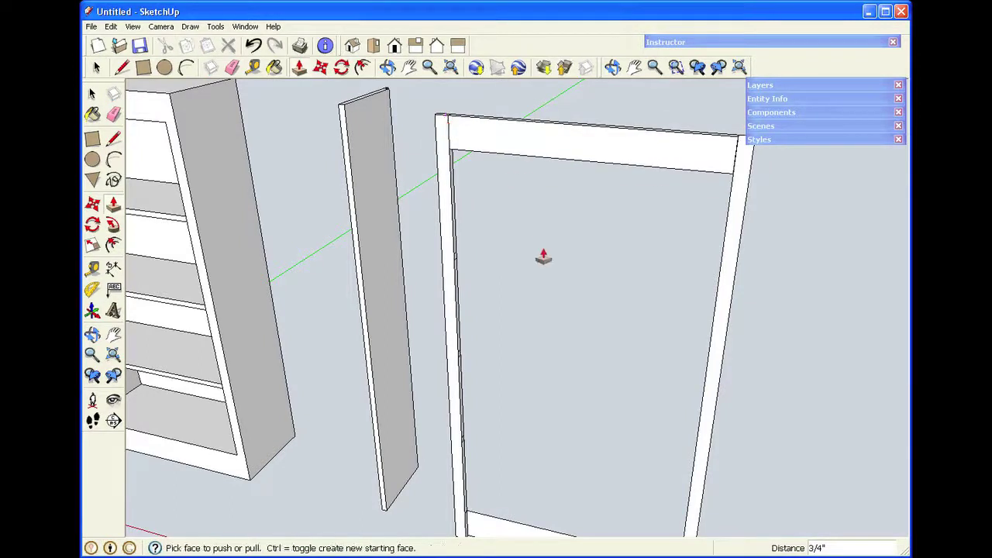
# Step: Make the entire top rail a component named "top rail", replacing the selection with the component
pyautogui.press('space')
pyautogui.scroll(-2, 543, 246)
pyautogui.moveTo(448, 126); pyautogui.dragTo(696, 214)
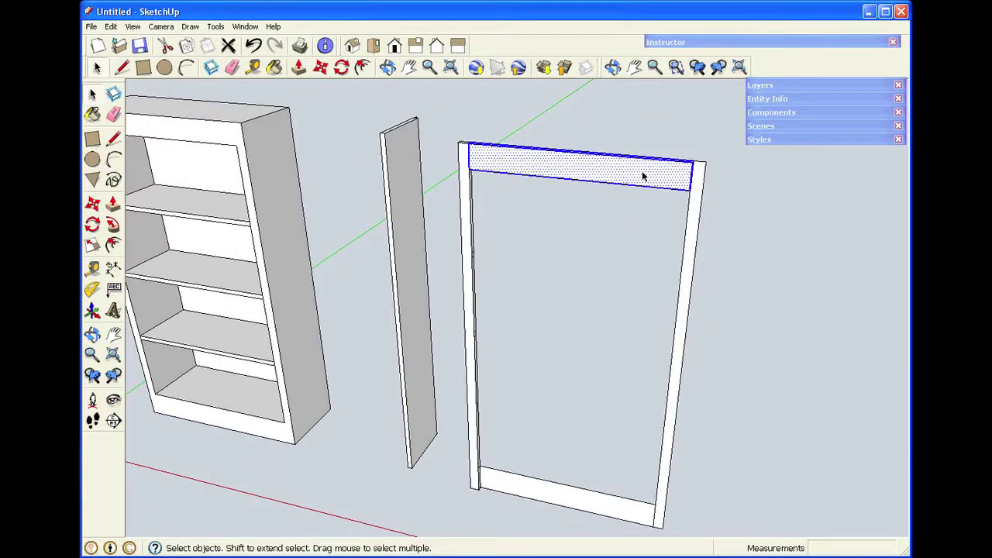
pyautogui.rightClick(642, 177)
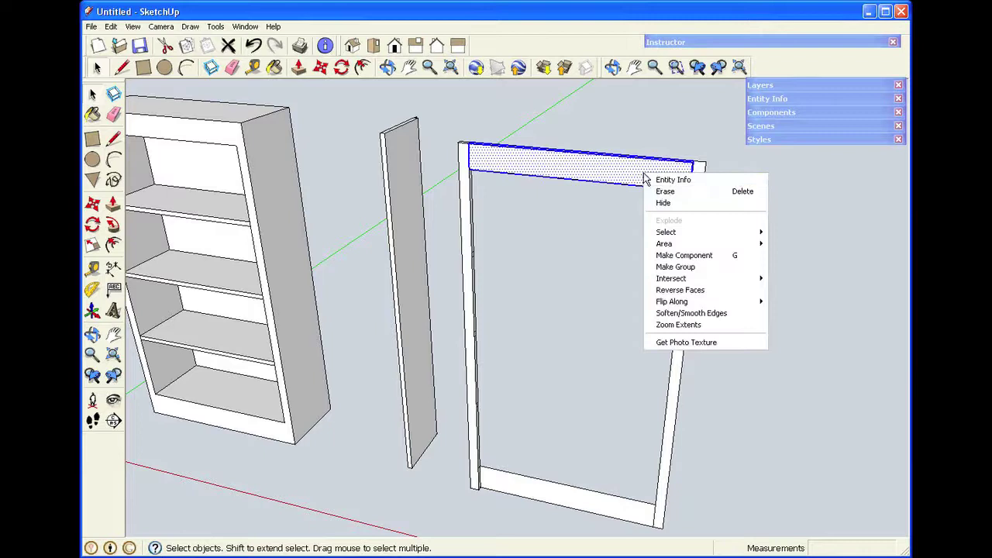
pyautogui.click(667, 255)
pyautogui.write('top rail')
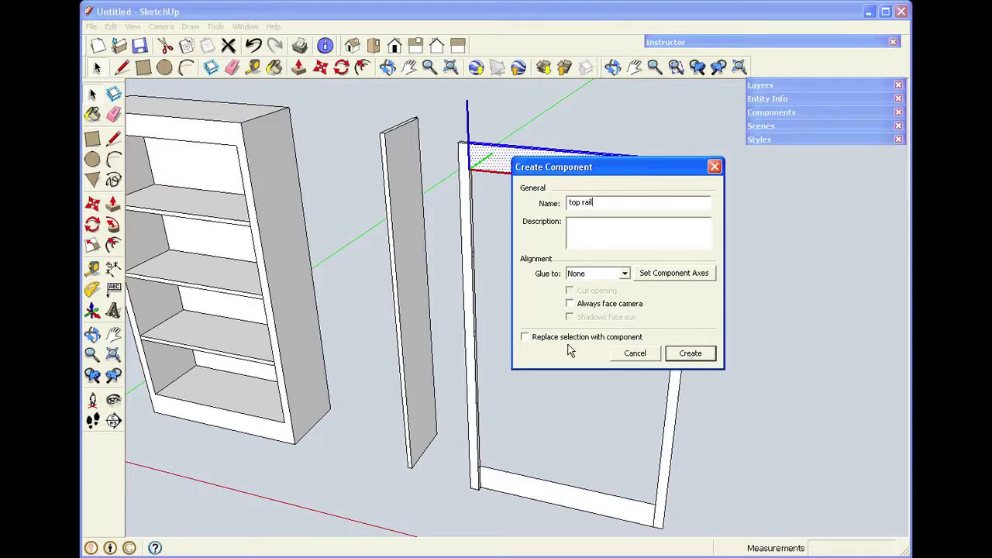
pyautogui.click(526, 339)
pyautogui.click(687, 355)
pyautogui.click(596, 447)
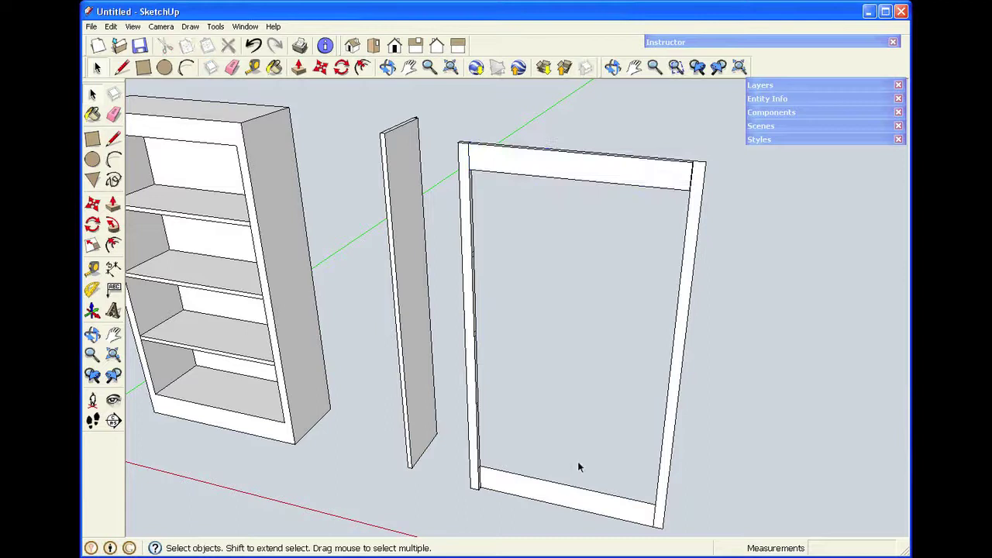
# Step: Pull the frame copy's bottom rail face forward 3/4 inch, flush with the front of the left stile
pyautogui.scroll(-3, 576, 472)
pyautogui.scroll(5, 572, 514)
pyautogui.scroll(1, 571, 524)
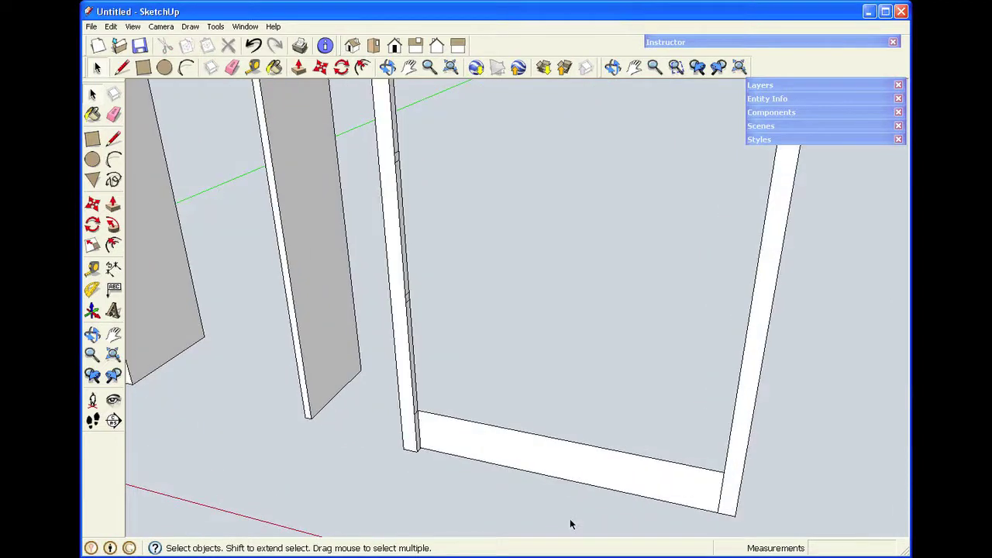
pyautogui.press('p')
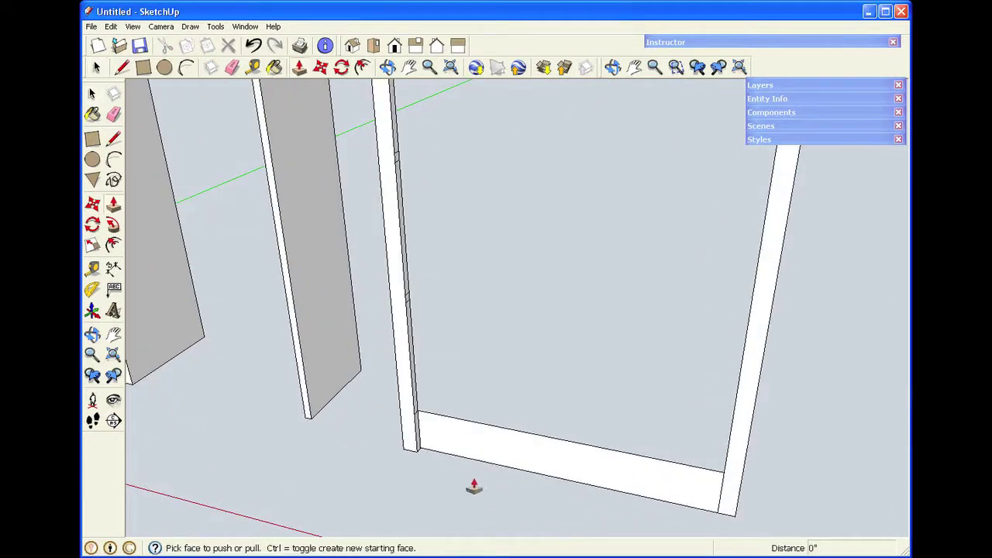
pyautogui.click(438, 445)
pyautogui.click(416, 423)
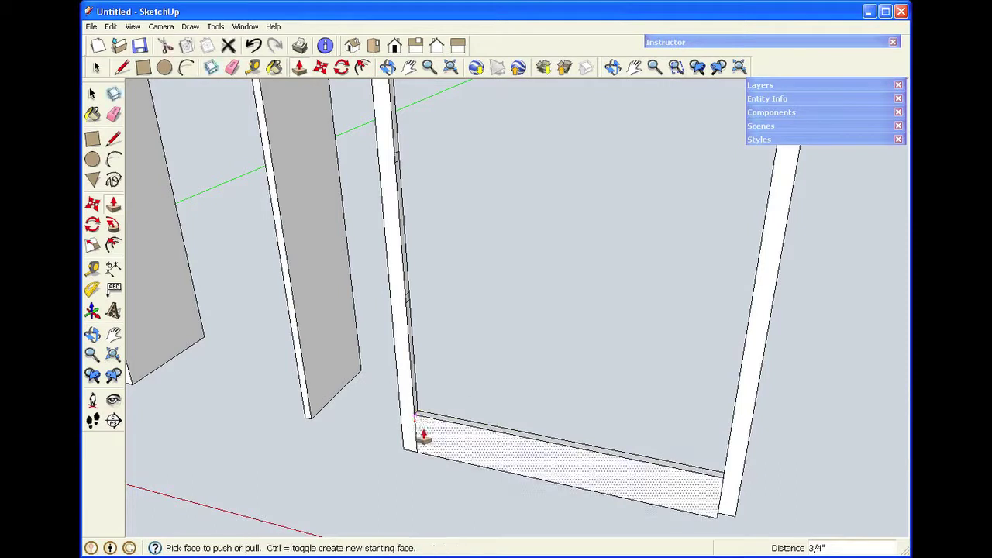
# Step: Make the entire bottom rail a component named "bottom rail", replacing the selection with the component
pyautogui.press('space')
pyautogui.moveTo(387, 388); pyautogui.dragTo(736, 530)
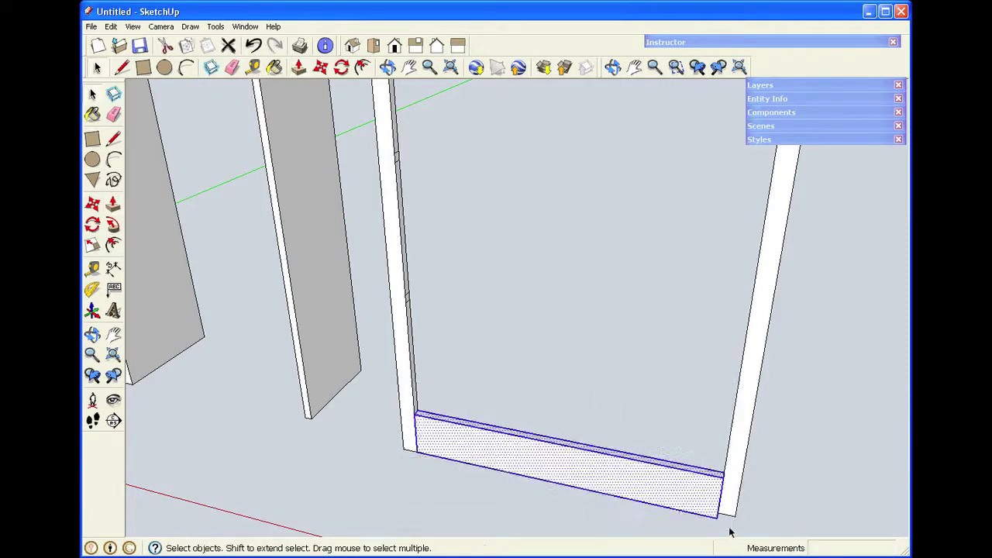
pyautogui.rightClick(667, 490)
pyautogui.click(702, 391)
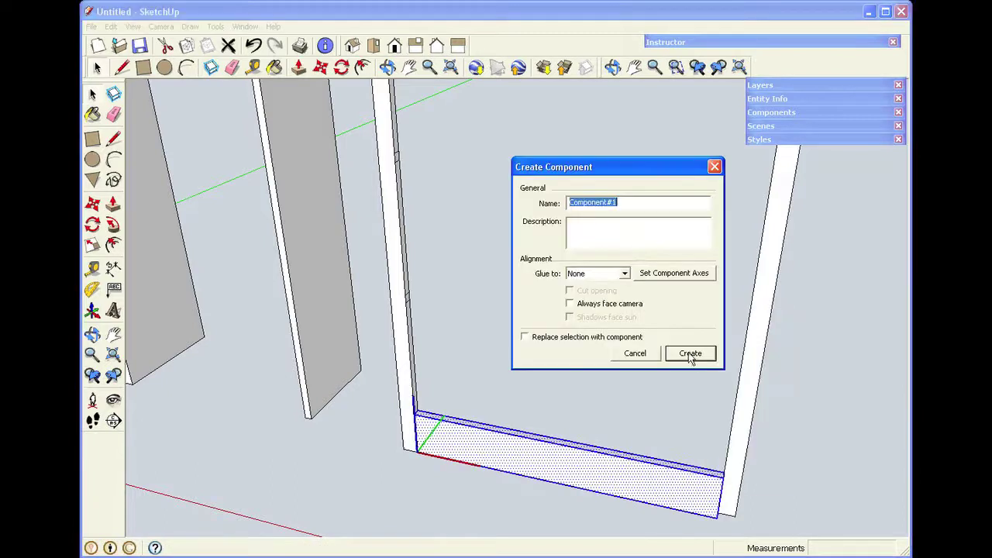
pyautogui.write('bottom rail')
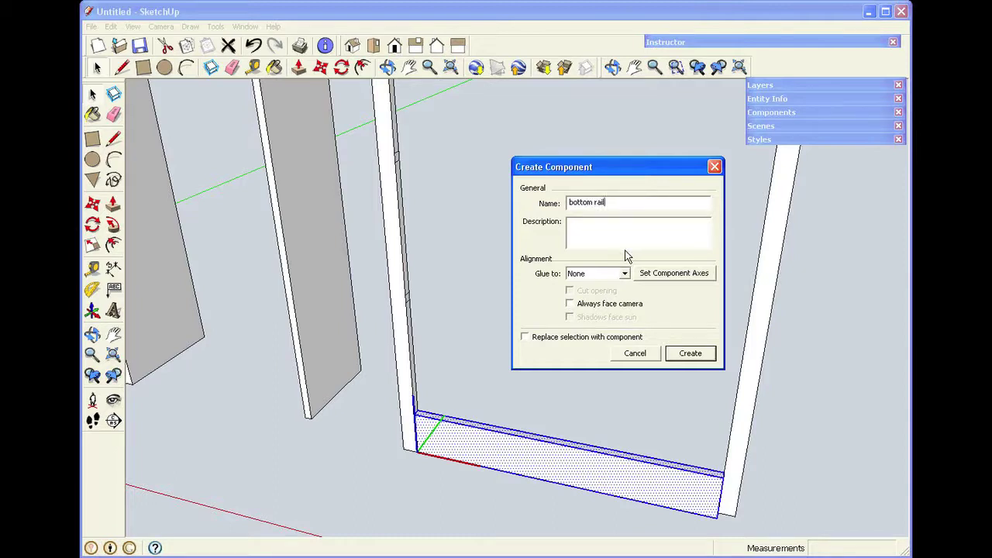
pyautogui.click(526, 338)
pyautogui.click(699, 354)
pyautogui.click(665, 376)
# Step: Select the top rail, left stile and bottom rail in turn to check each one as a separate component
pyautogui.scroll(-6, 635, 353)
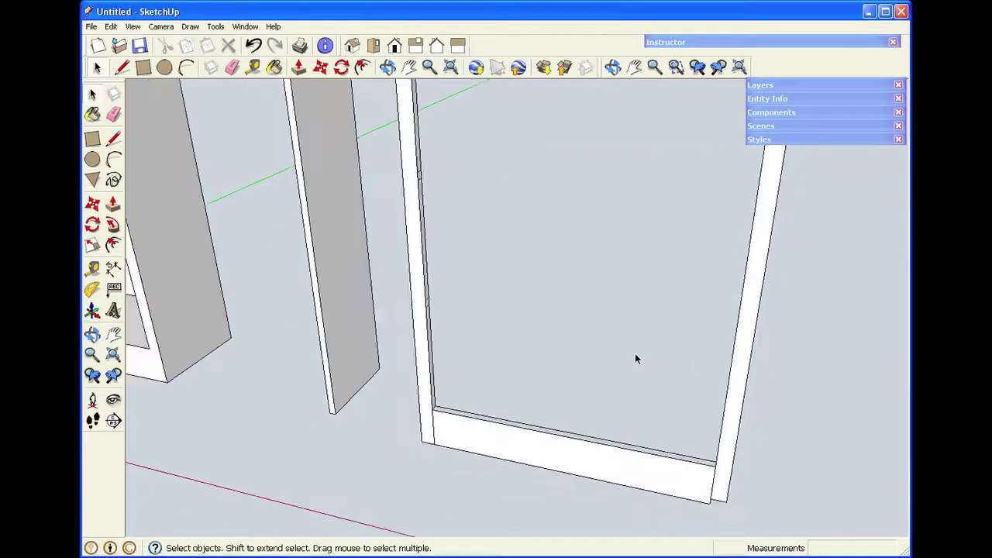
pyautogui.scroll(2, 656, 124)
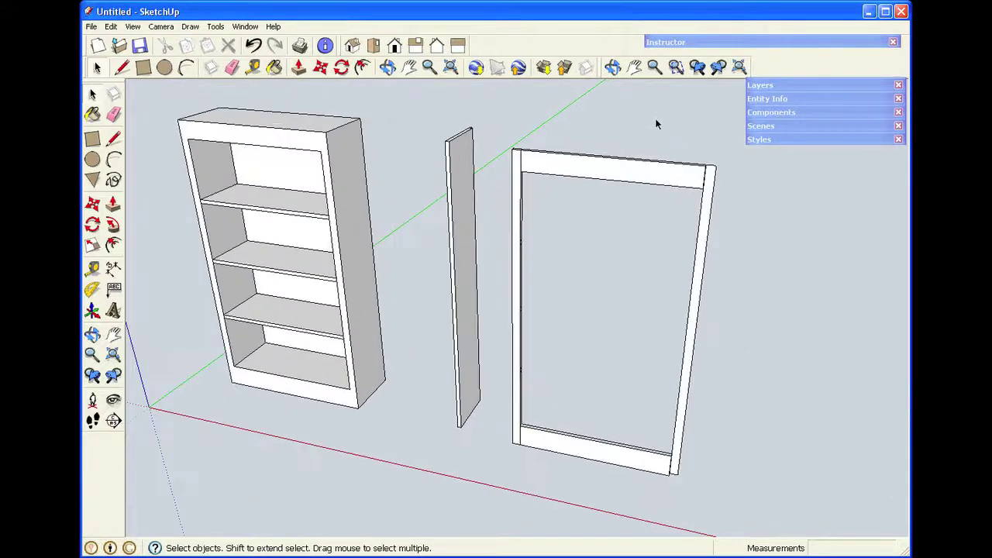
pyautogui.click(617, 176)
pyautogui.click(571, 242)
pyautogui.click(523, 225)
pyautogui.click(549, 283)
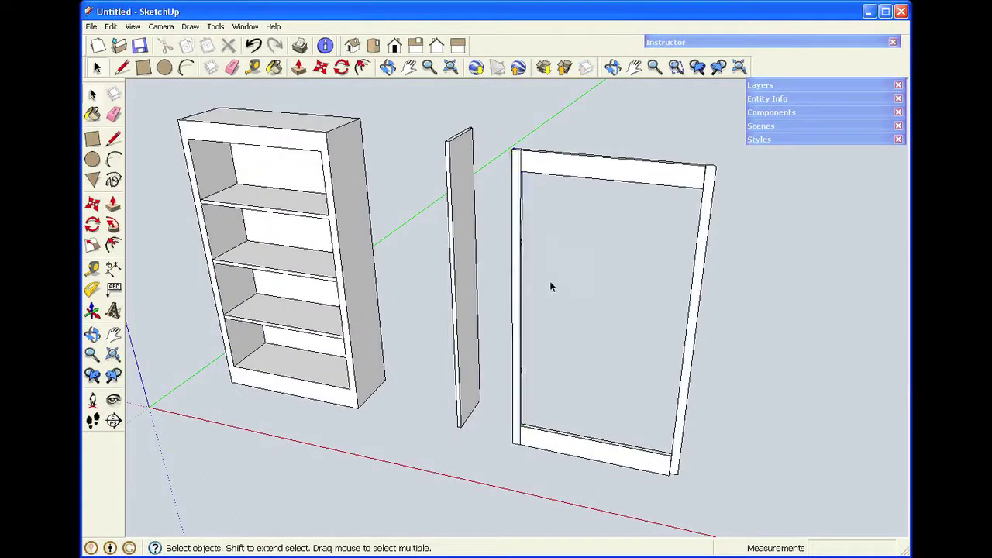
pyautogui.click(596, 453)
pyautogui.click(627, 359)
# Step: Pull the frame copy's right stile face forward 10 1/2 inches
pyautogui.click(389, 68)
pyautogui.moveTo(463, 268); pyautogui.dragTo(676, 260)
pyautogui.press('space')
pyautogui.press('p')
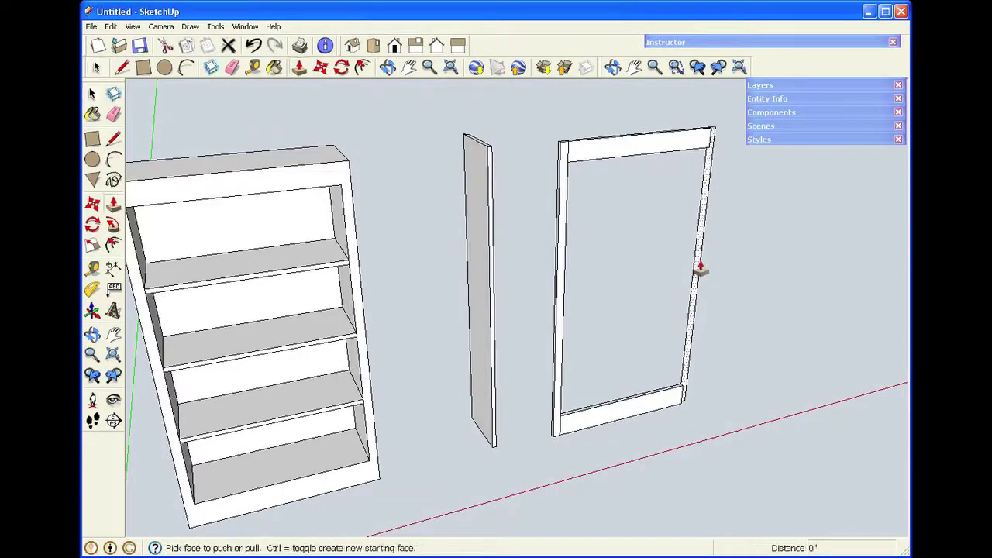
pyautogui.moveTo(701, 269); pyautogui.dragTo(725, 295)
pyautogui.write('10 1/2')
pyautogui.press('Return')
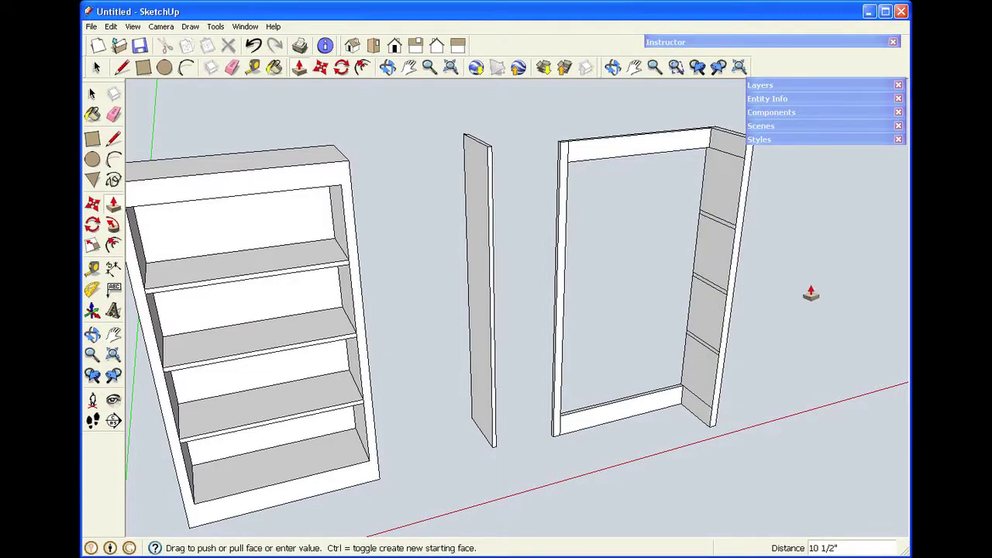
# Step: Copy the shelf lines and the bottom line from the extruded right stile's inner face onto the side panel, matching their lower front corners
pyautogui.press('space')
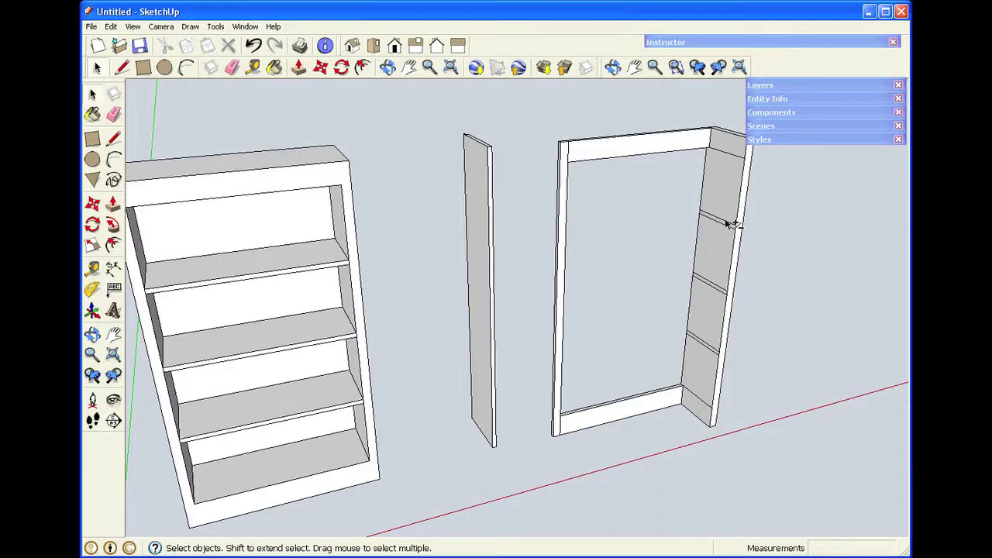
pyautogui.click(726, 221)
pyautogui.keyDown('shift'); pyautogui.click(721, 288); pyautogui.keyUp('shift')
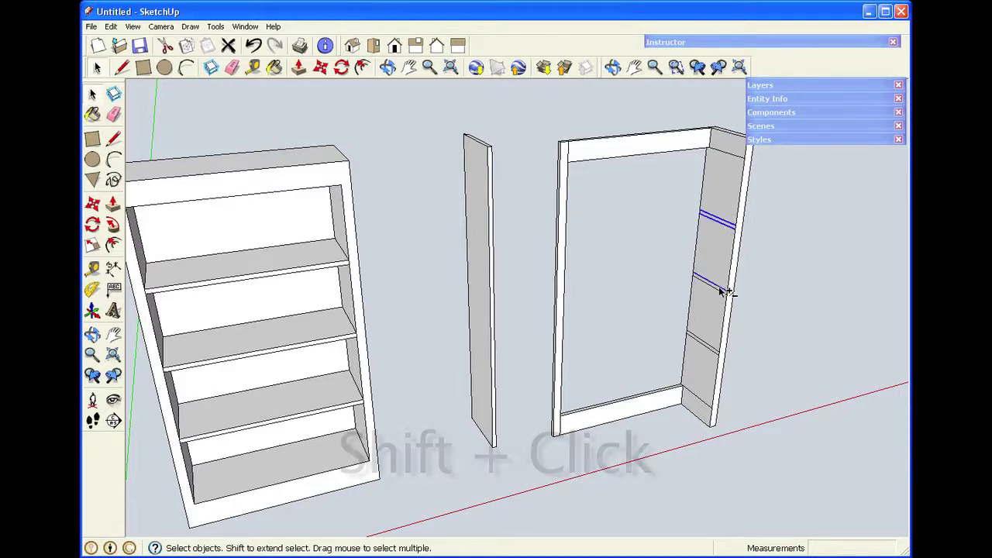
pyautogui.keyDown('shift'); pyautogui.click(710, 349); pyautogui.keyUp('shift')
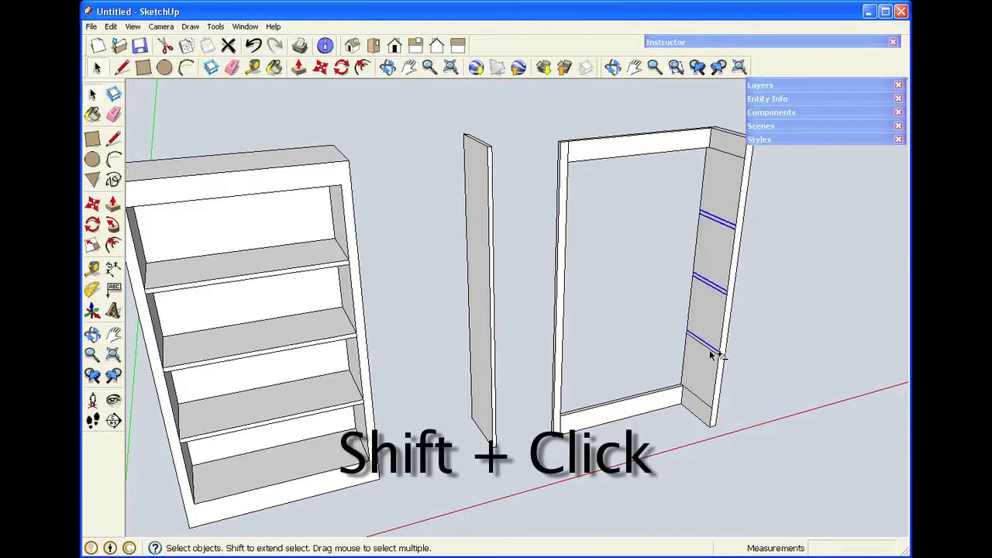
pyautogui.keyDown('shift'); pyautogui.click(703, 400); pyautogui.keyUp('shift')
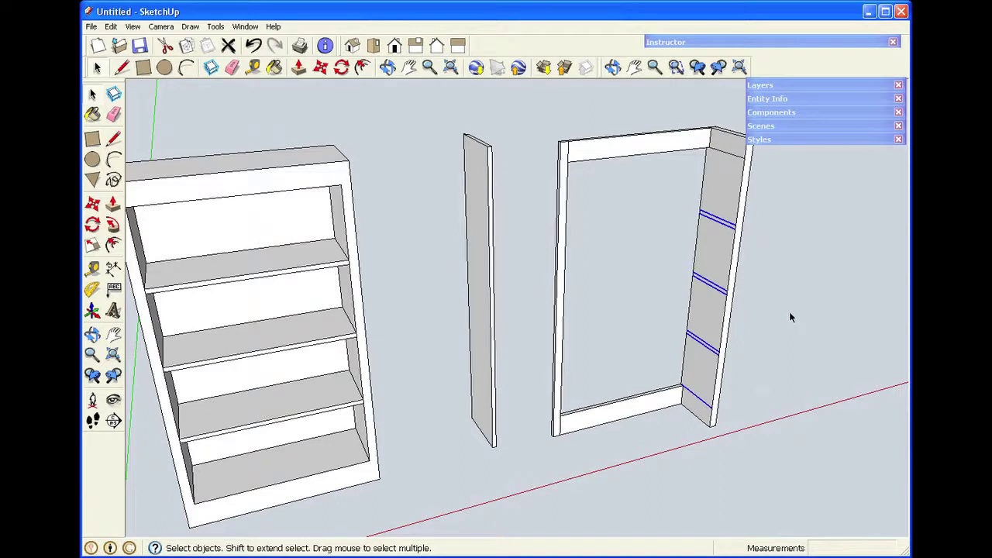
pyautogui.press('m')
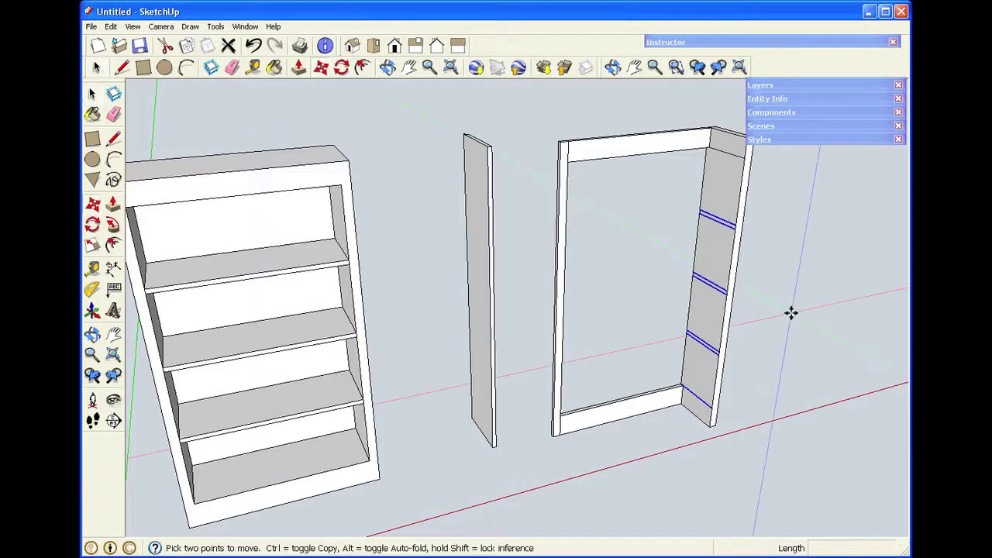
pyautogui.click(710, 424)
pyautogui.press('ctrl')
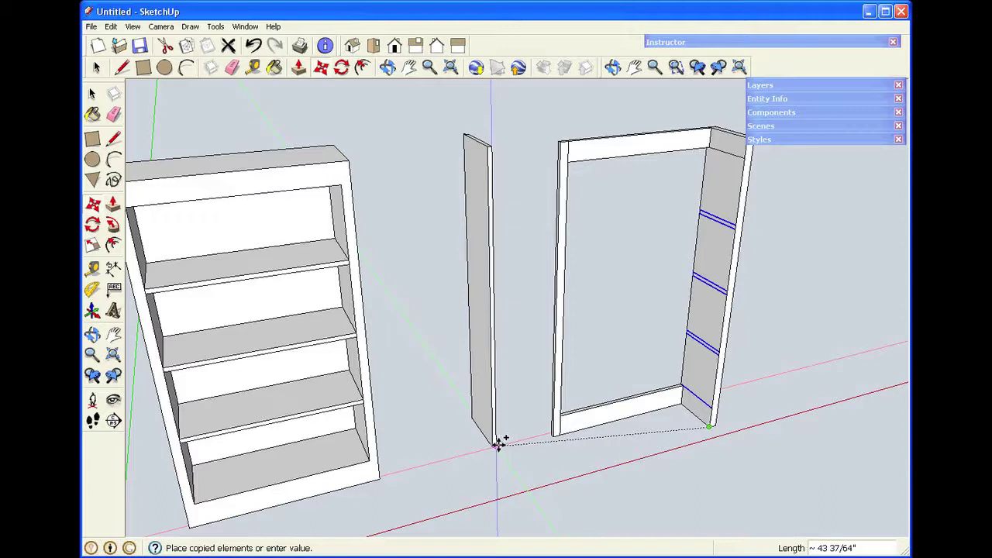
pyautogui.moveTo(499, 444); pyautogui.dragTo(206, 376, button='middle')
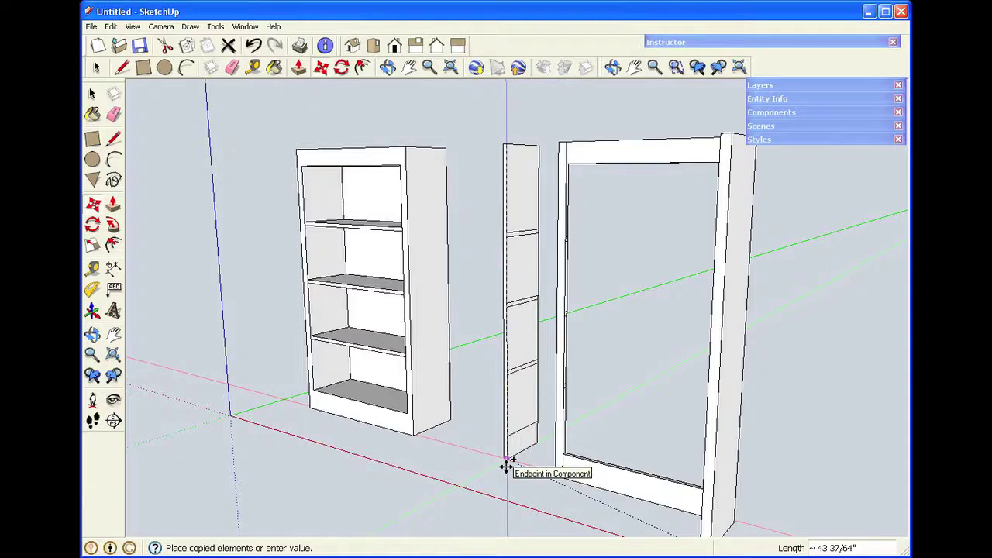
pyautogui.click(505, 465)
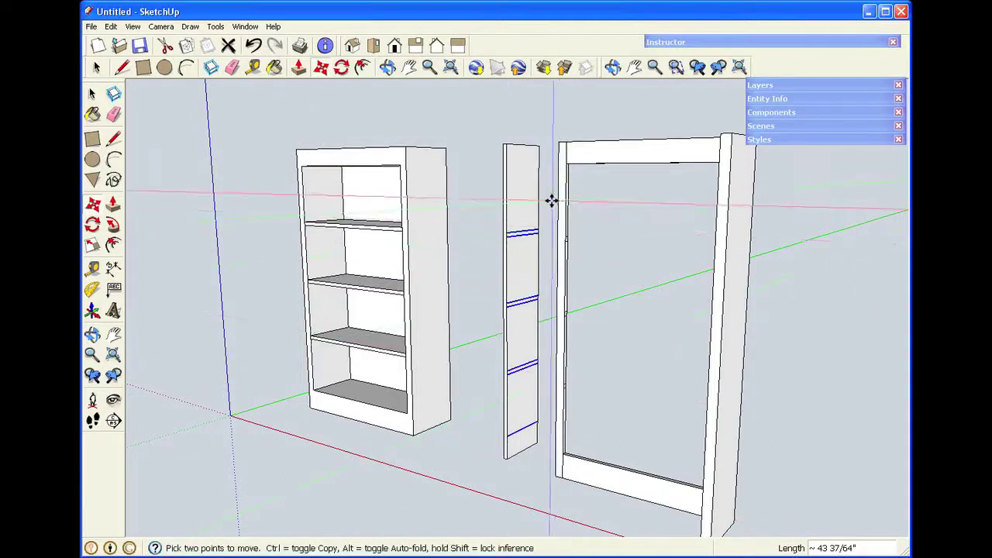
pyautogui.scroll(3, 551, 199)
pyautogui.scroll(-3, 550, 199)
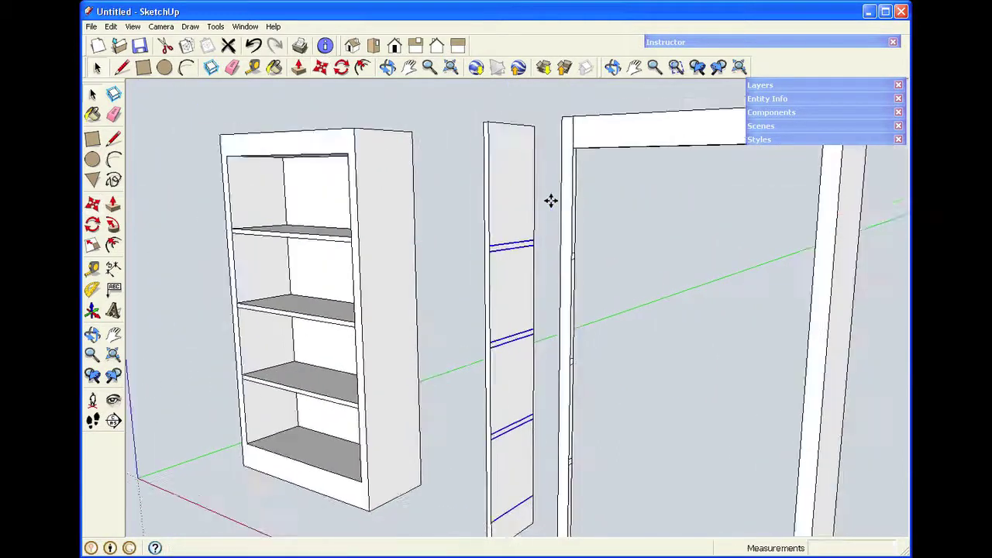
pyautogui.press('space')
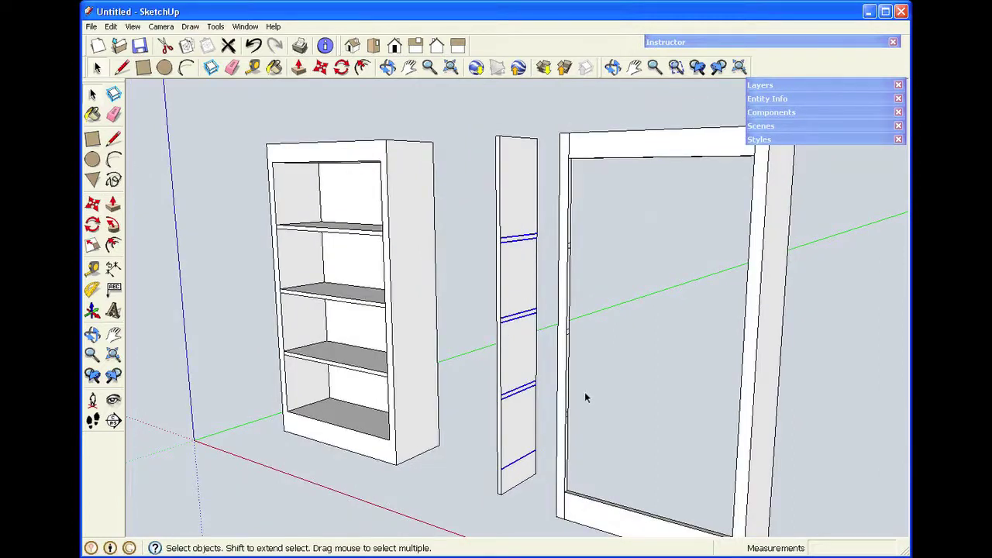
# Step: Open the side panel component for editing
pyautogui.scroll(3, 541, 483)
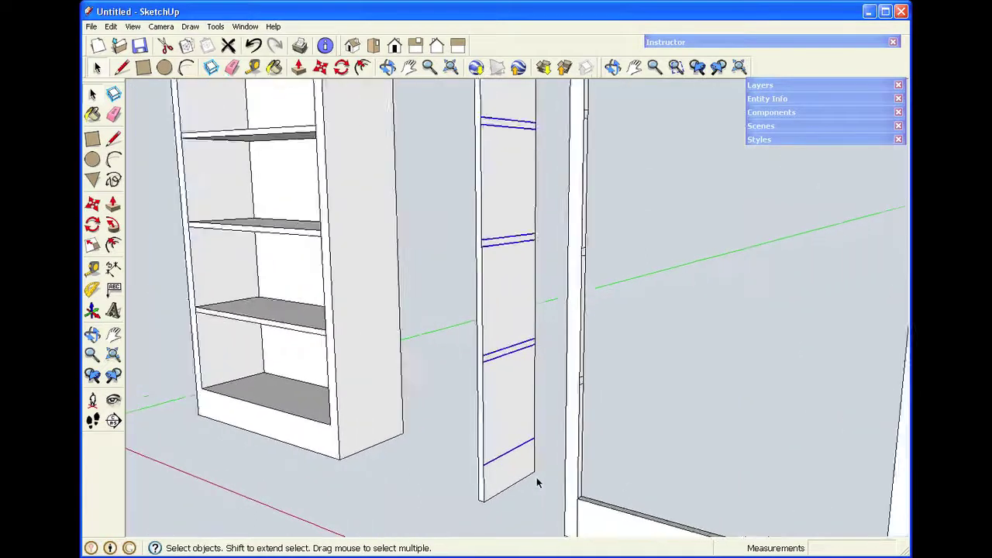
pyautogui.click(549, 383)
pyautogui.click(523, 339)
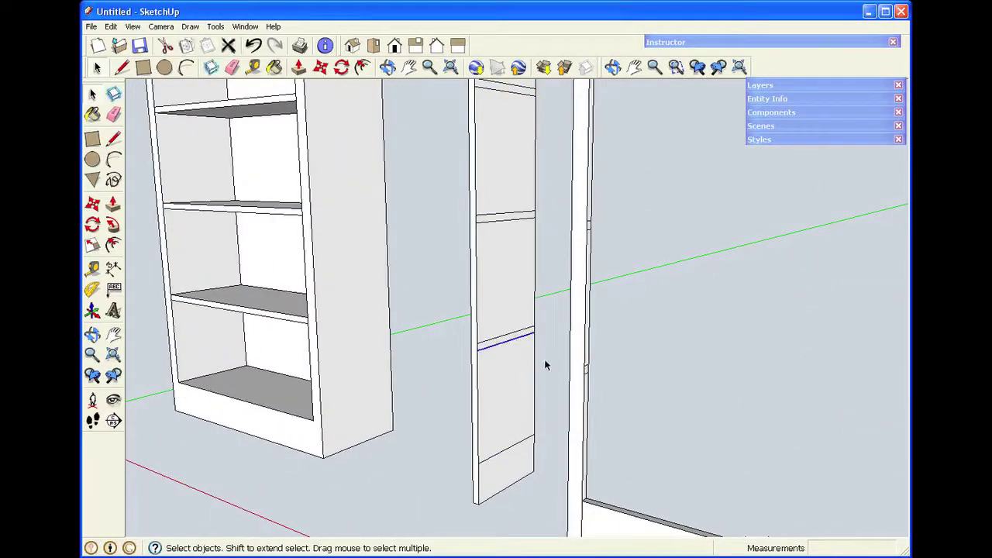
pyautogui.click(514, 401)
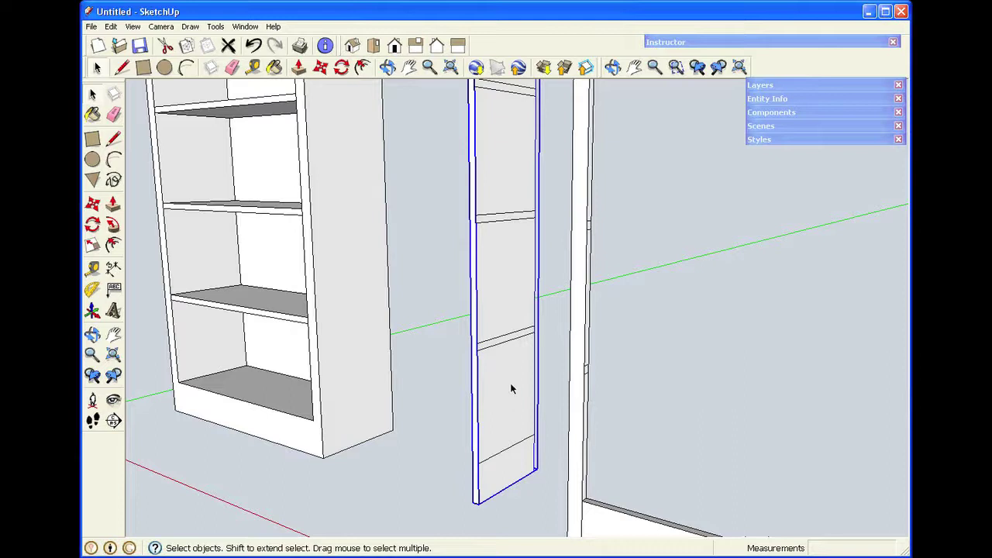
pyautogui.rightClick(512, 389)
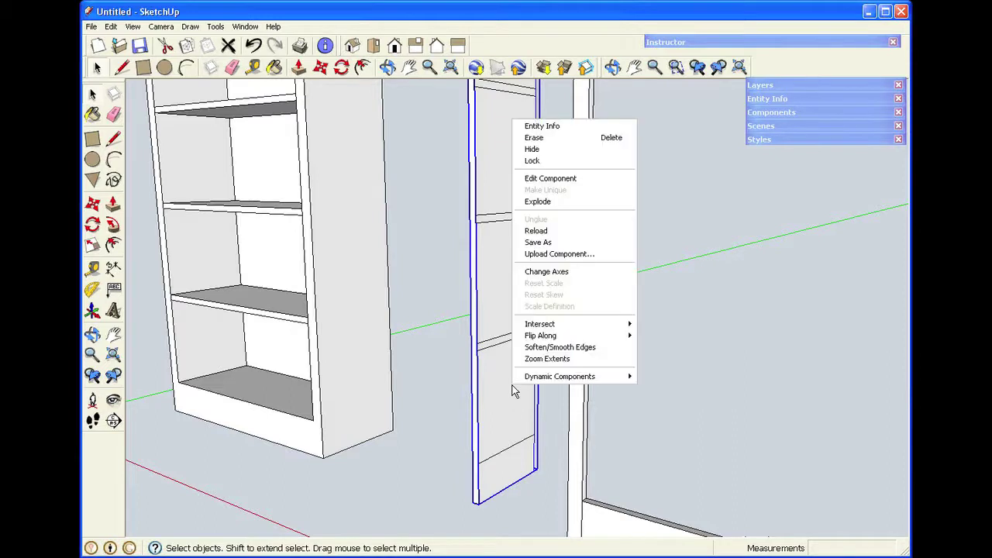
pyautogui.click(557, 181)
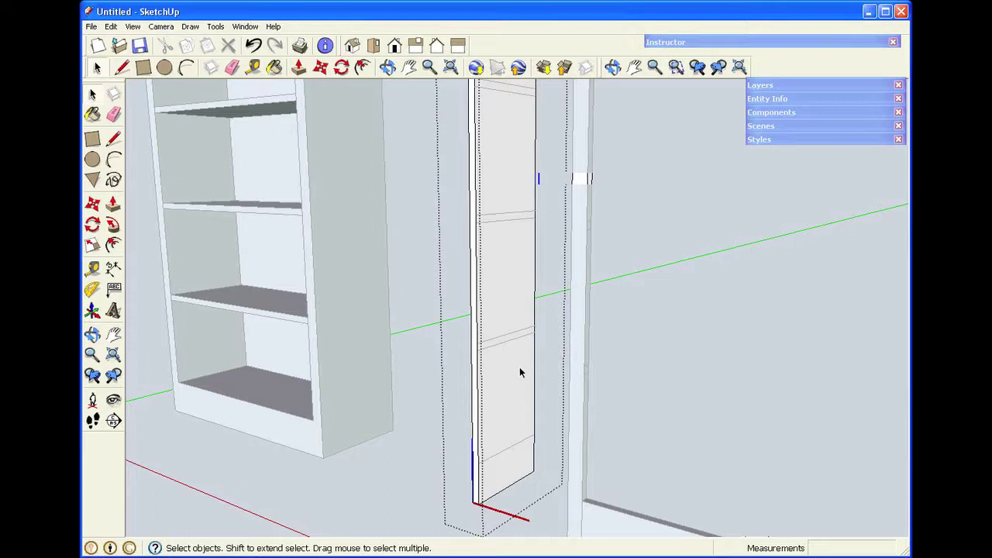
# Step: Trace both lines of the lowest middle shelf across the side panel's inner face inside the component, each 10 1/2 inches long
pyautogui.press('l')
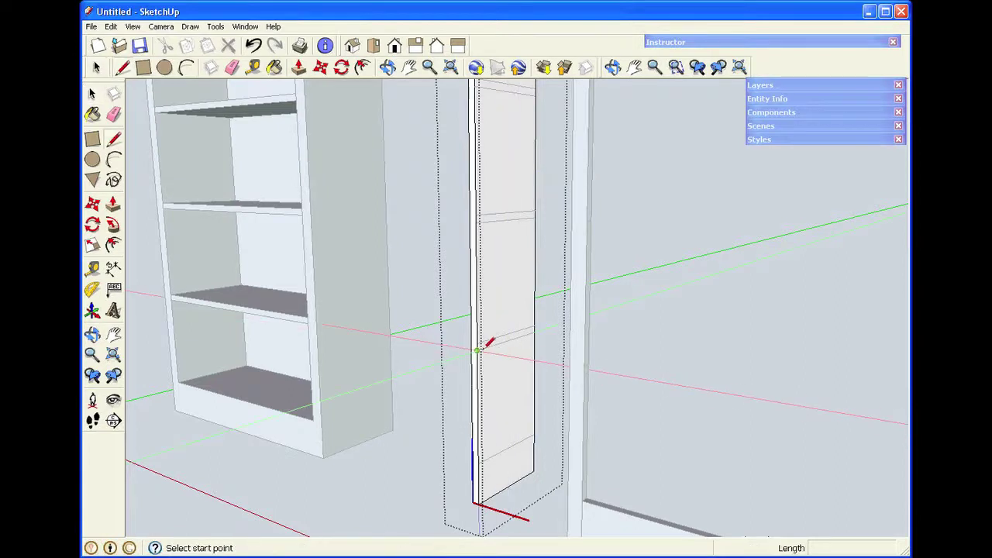
pyautogui.click(481, 350)
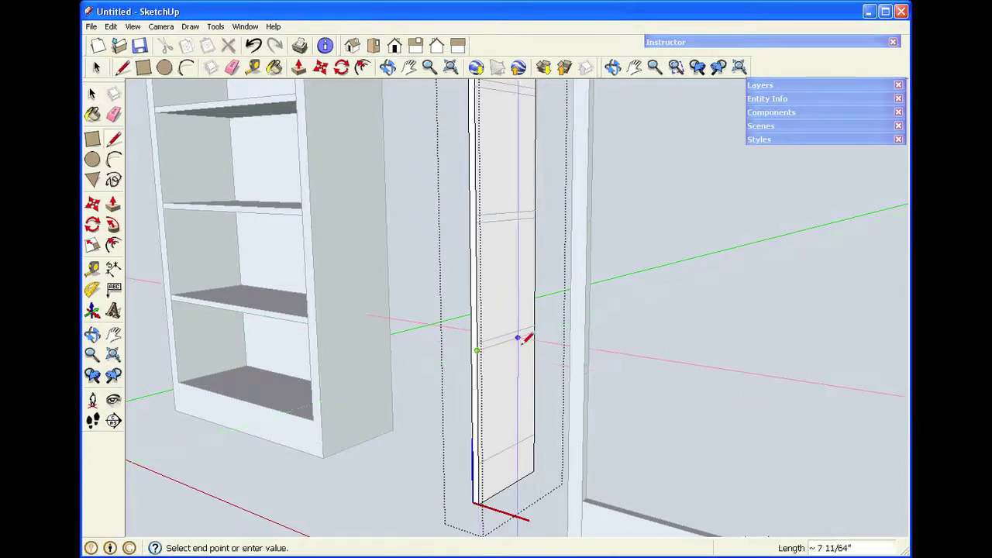
pyautogui.scroll(2, 523, 336)
pyautogui.scroll(1, 524, 335)
pyautogui.click(544, 314)
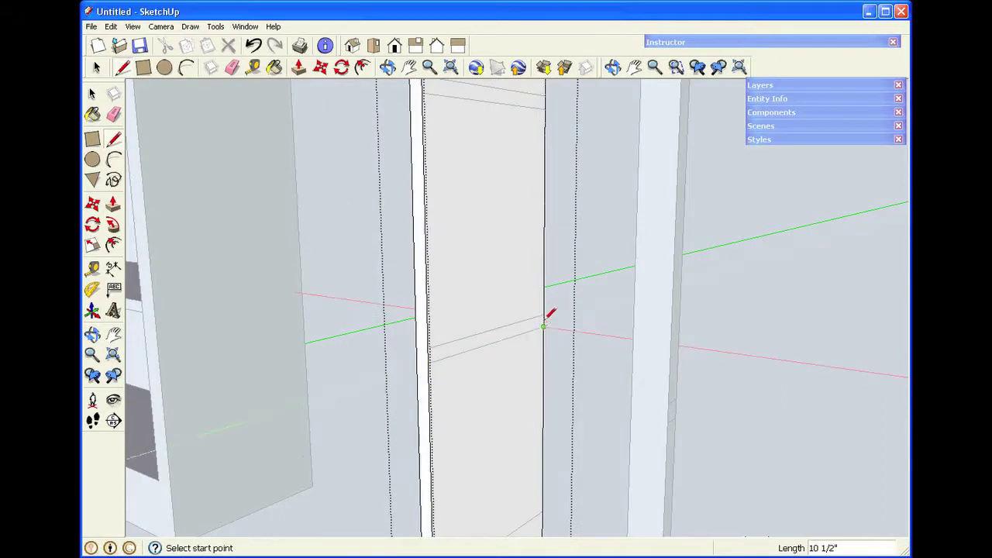
pyautogui.click(544, 314)
pyautogui.click(431, 346)
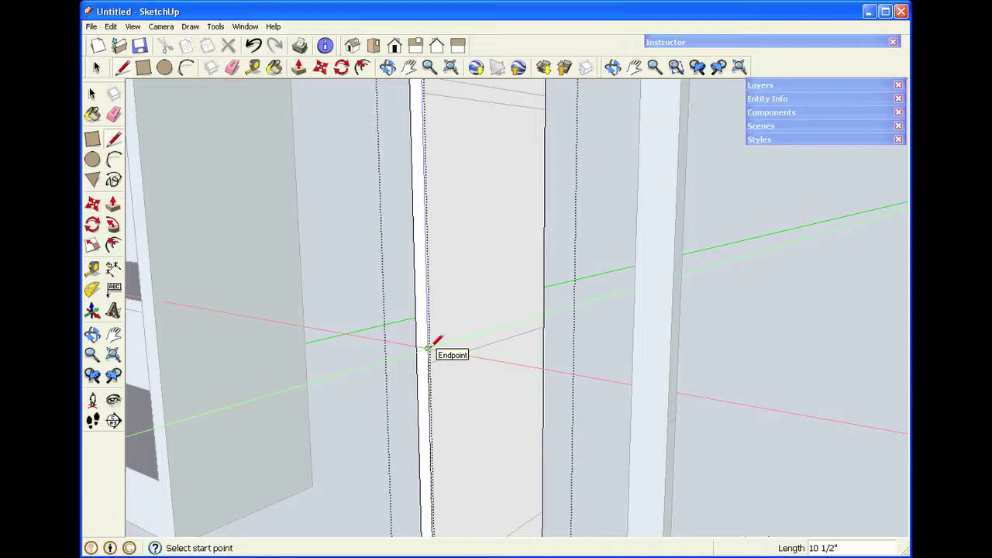
# Step: Push the strip between the two traced shelf lines 1/4 inch into the side panel to form a dado
pyautogui.press('p')
pyautogui.click(470, 352)
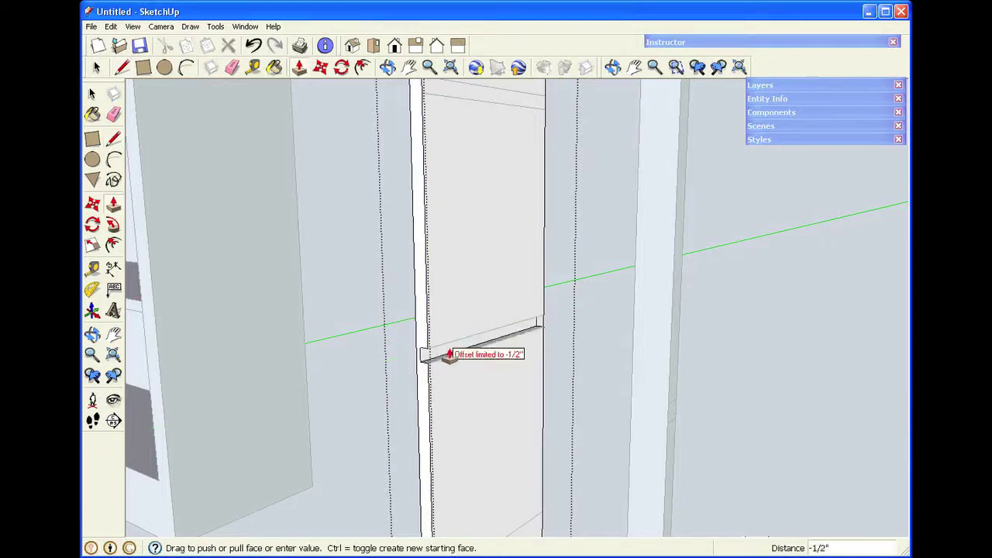
pyautogui.click(446, 359)
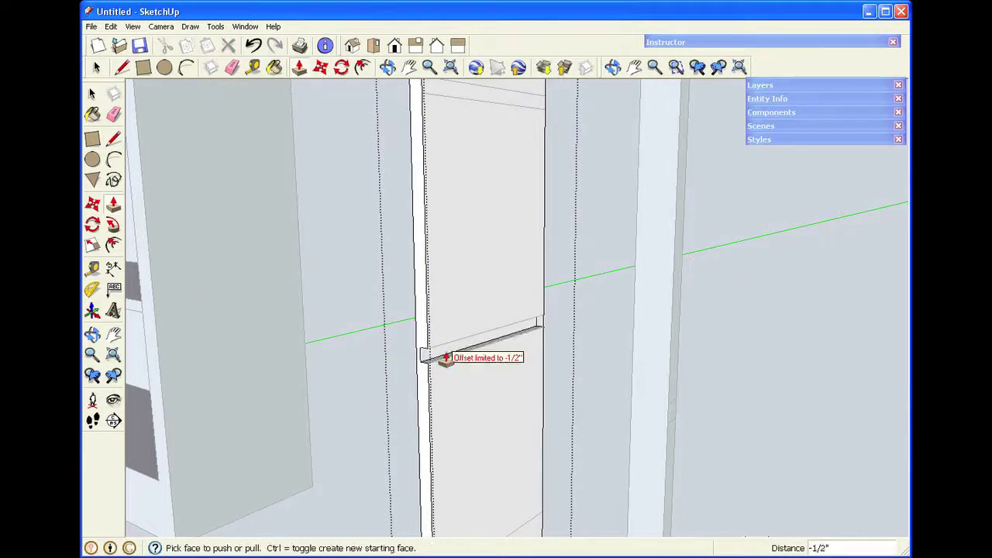
pyautogui.write('.25')
pyautogui.press('Return')
pyautogui.press('space')
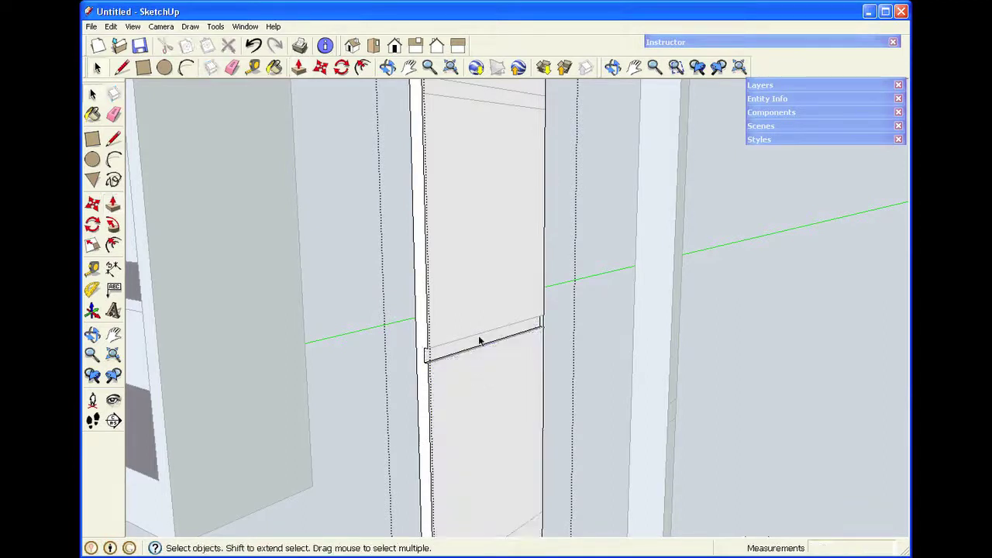
# Step: Copy the dado's upper and lower edge lines down 12 3/4 inches to the bottom shelf line on the side panel
pyautogui.click(477, 337)
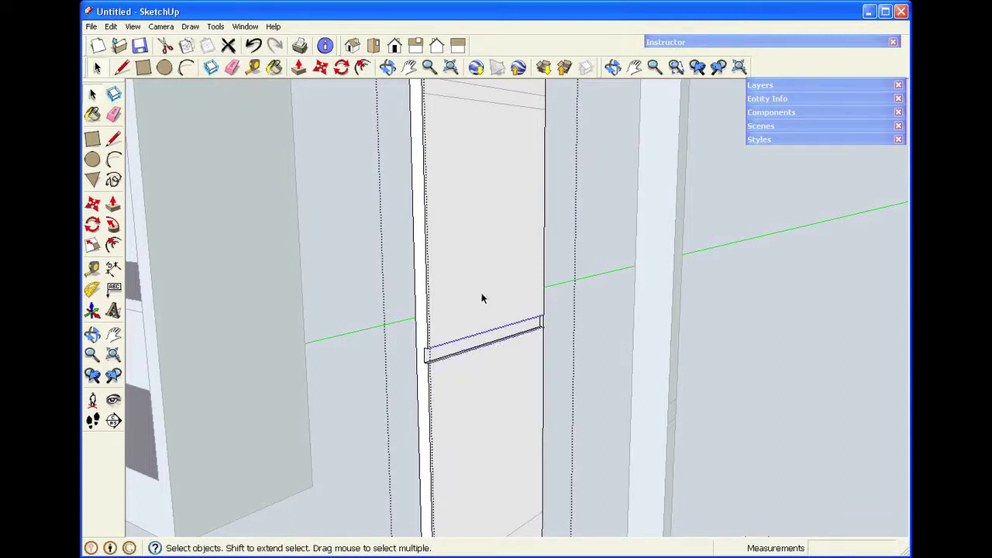
pyautogui.press('m')
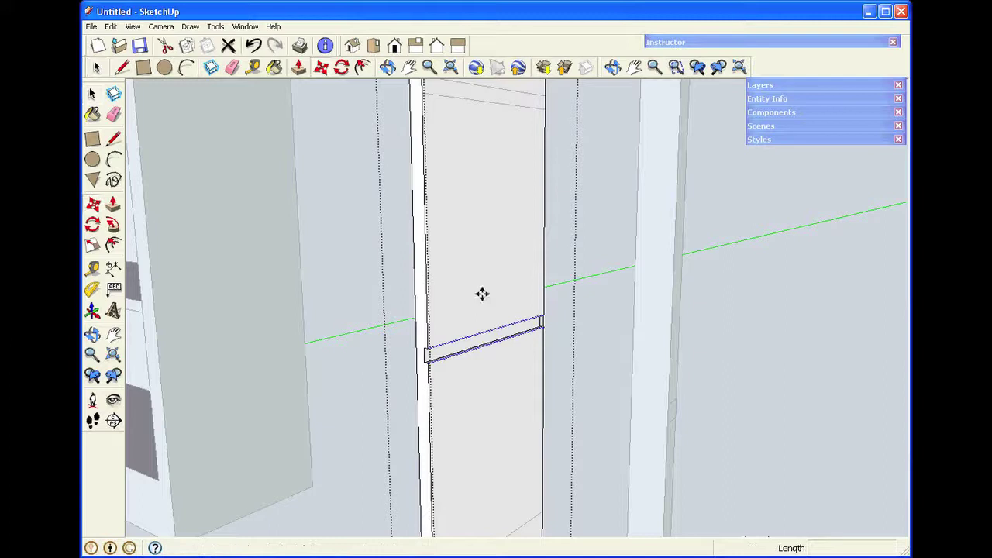
pyautogui.click(432, 348)
pyautogui.press('ctrl')
pyautogui.scroll(-2, 438, 345)
pyautogui.scroll(-3, 438, 347)
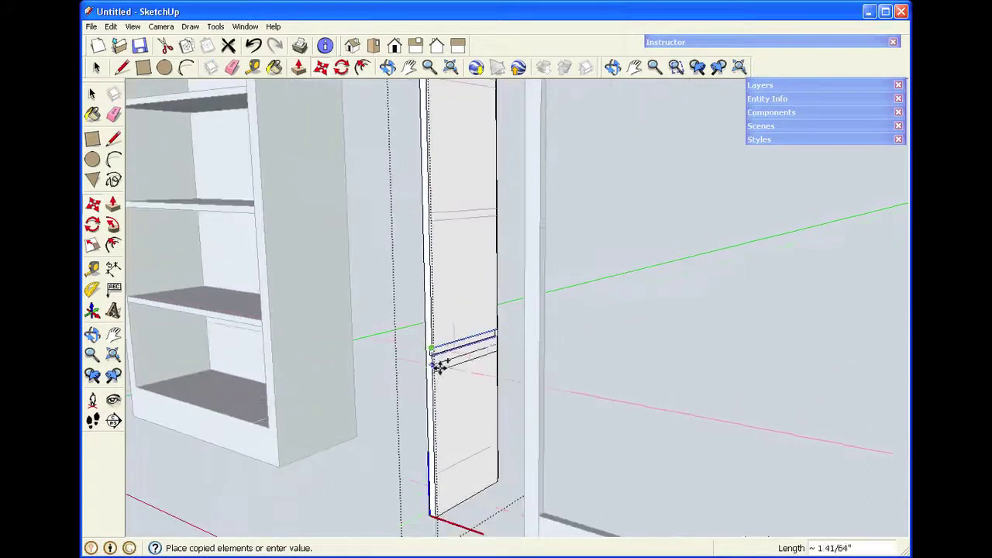
pyautogui.click(436, 473)
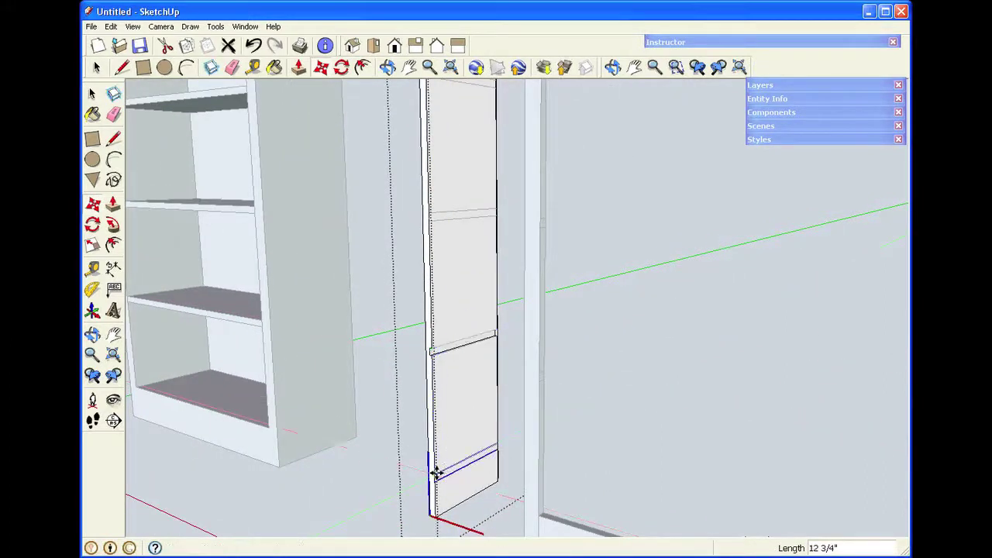
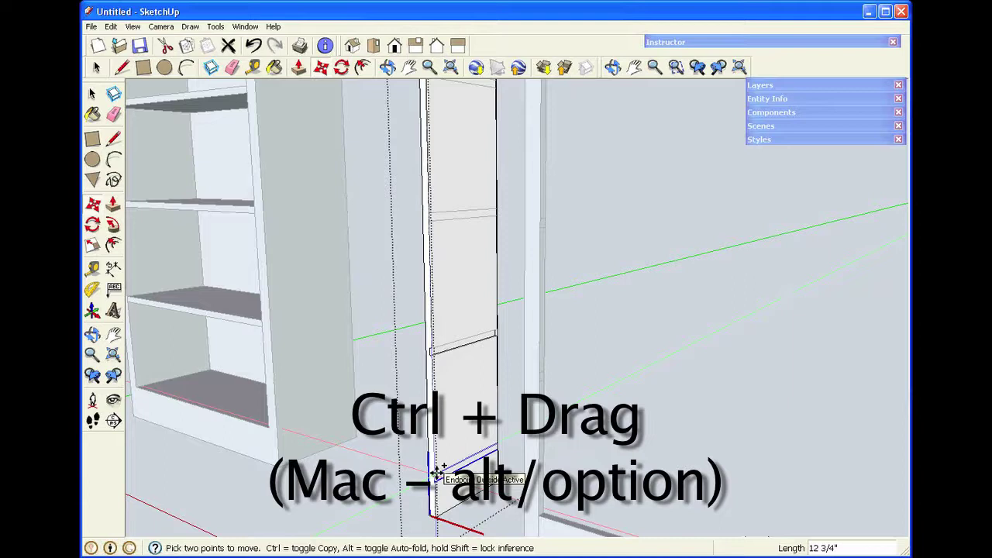
# Step: Copy the pair of lines up 25 1/2 inches to the center shelf mark, and again up to the highest shelf mark
pyautogui.click(437, 473)
pyautogui.press('ctrl')
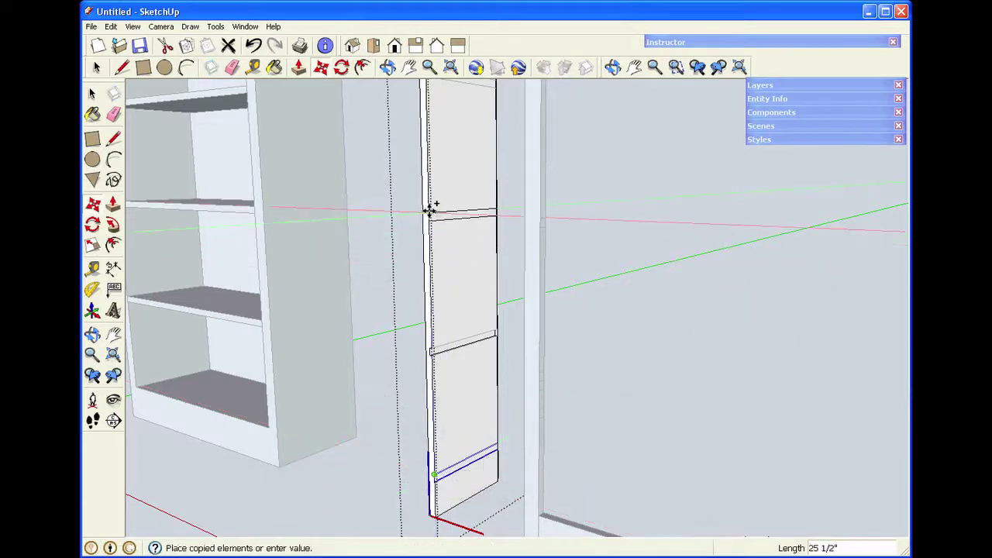
pyautogui.click(431, 210)
pyautogui.scroll(-3, 432, 209)
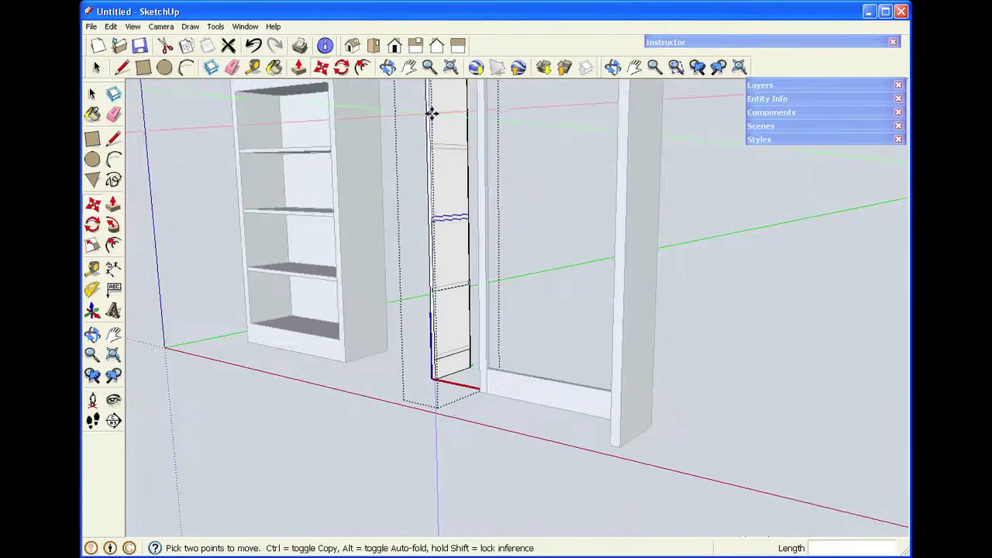
pyautogui.scroll(4, 431, 124)
pyautogui.scroll(3, 430, 156)
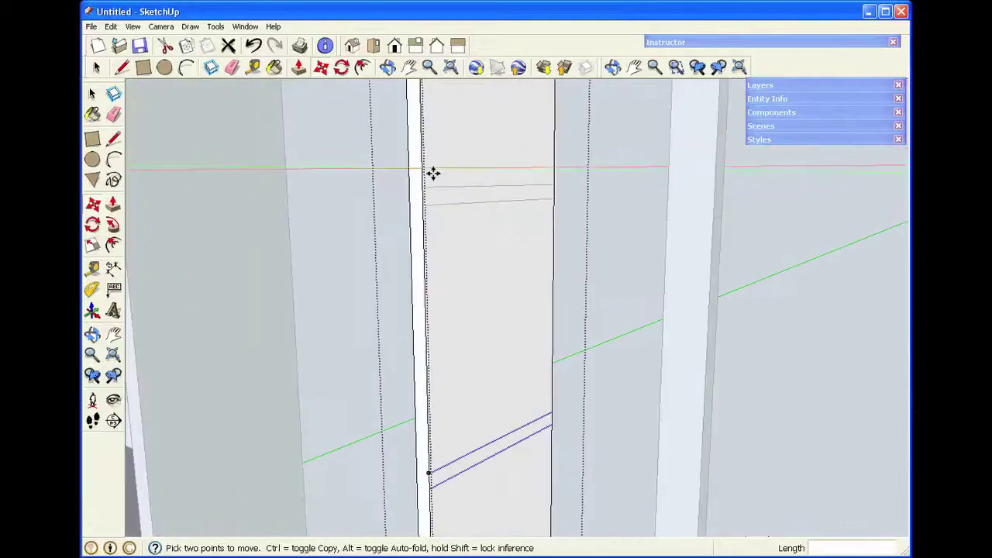
pyautogui.click(431, 471)
pyautogui.press('ctrl')
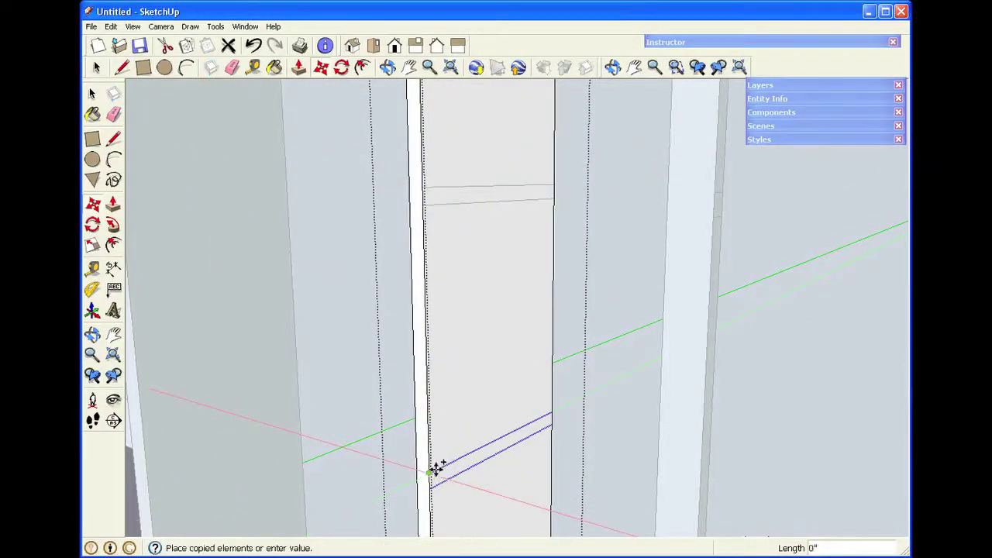
pyautogui.click(423, 186)
# Step: Copy the pair of lines up 15 1/2 inches from the highest shelf position to the side panel's top edge
pyautogui.scroll(-6, 468, 271)
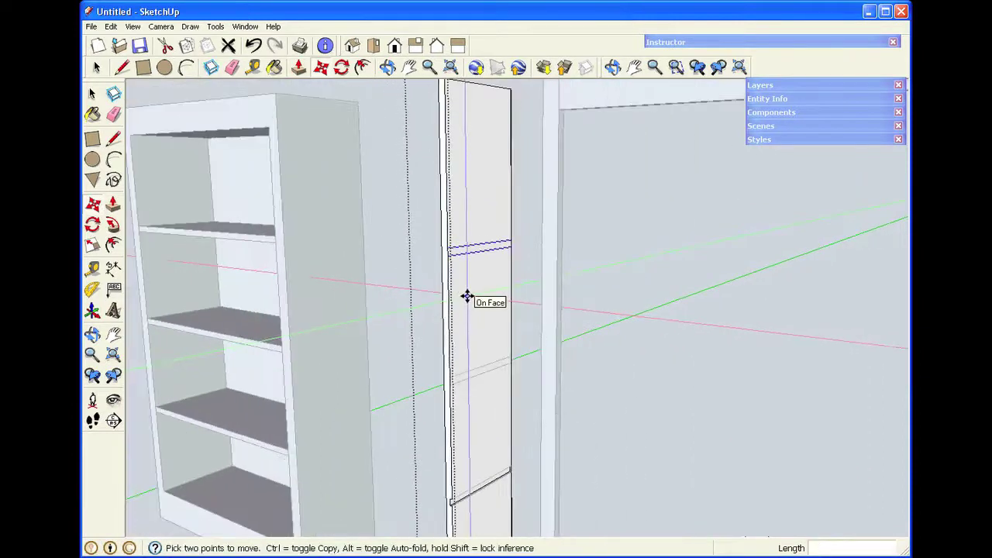
pyautogui.scroll(5, 470, 142)
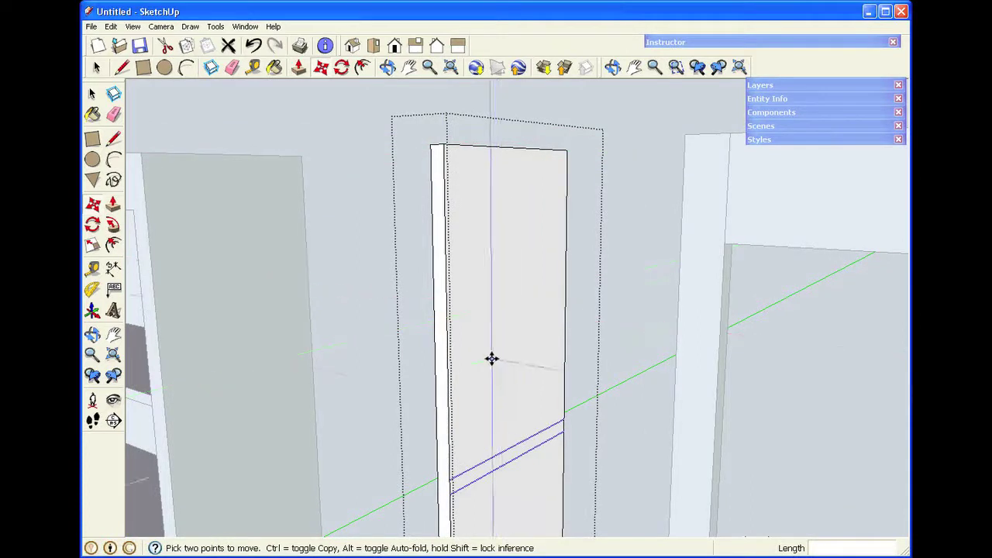
pyautogui.click(450, 479)
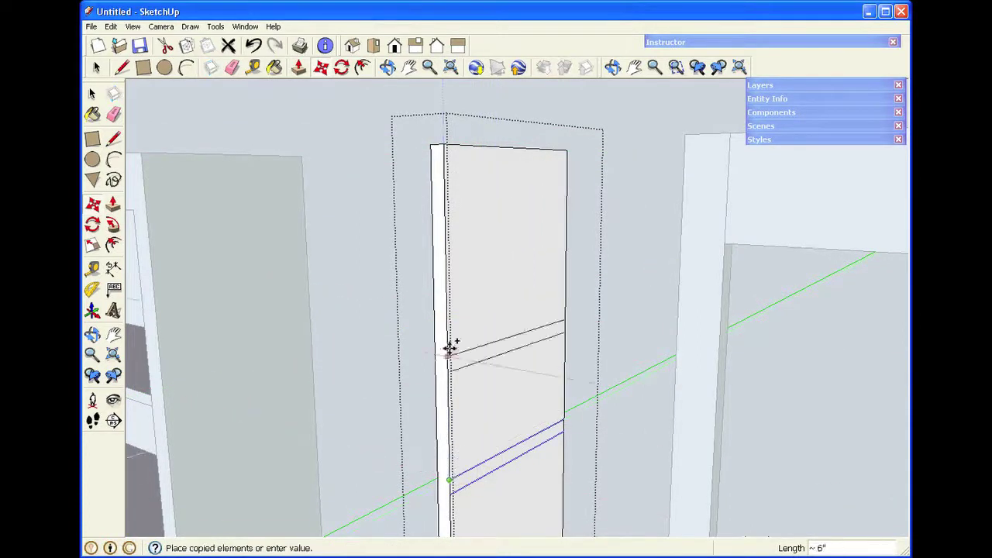
pyautogui.click(446, 144)
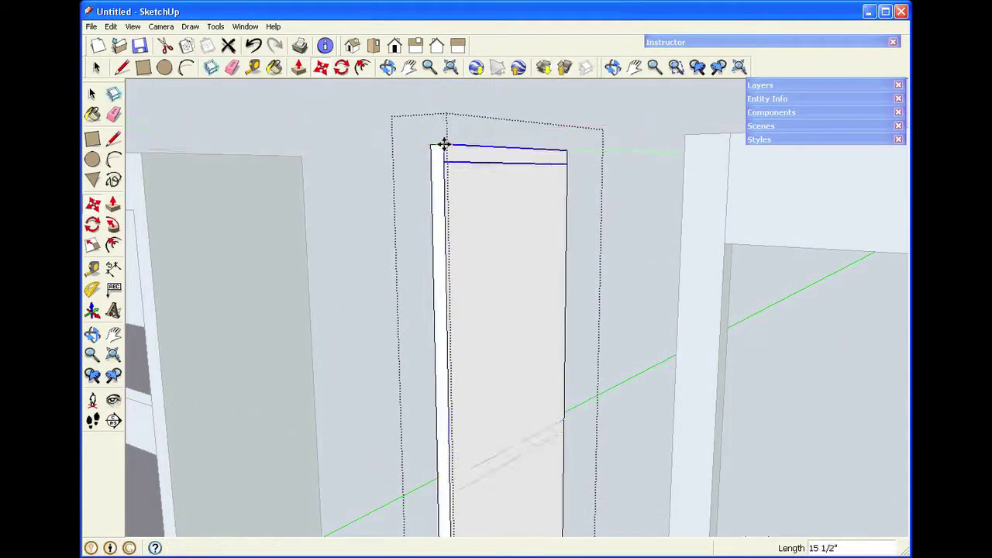
pyautogui.press('space')
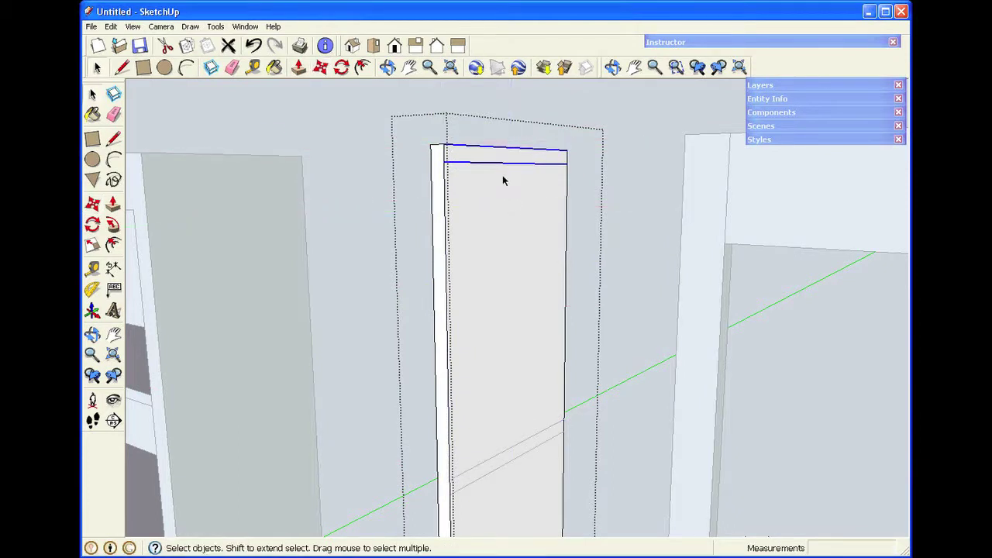
# Step: Push the strip along the panel's top edge and the highest shelf strip inward, repeating the 1/4-inch depth
pyautogui.press('p')
pyautogui.click(459, 159)
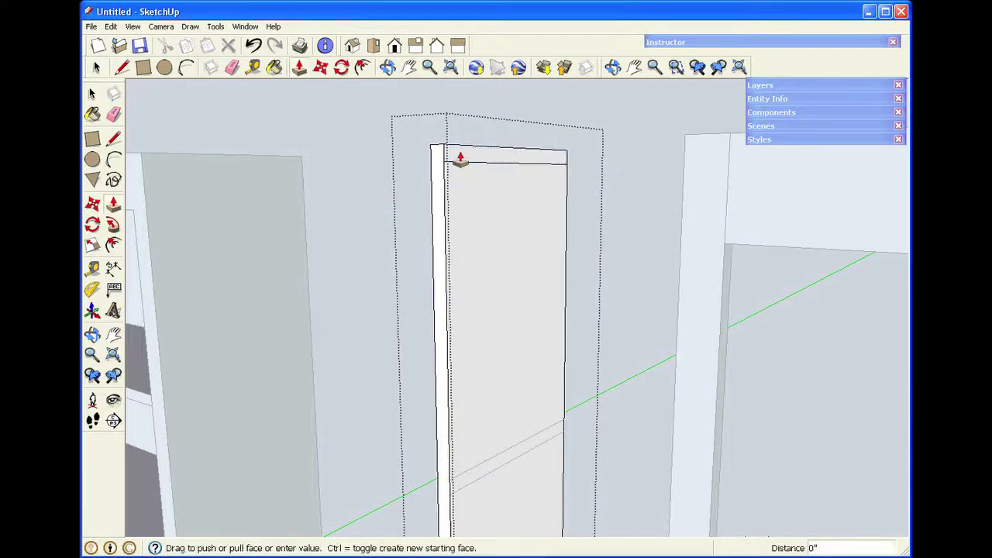
pyautogui.scroll(-3, 496, 325)
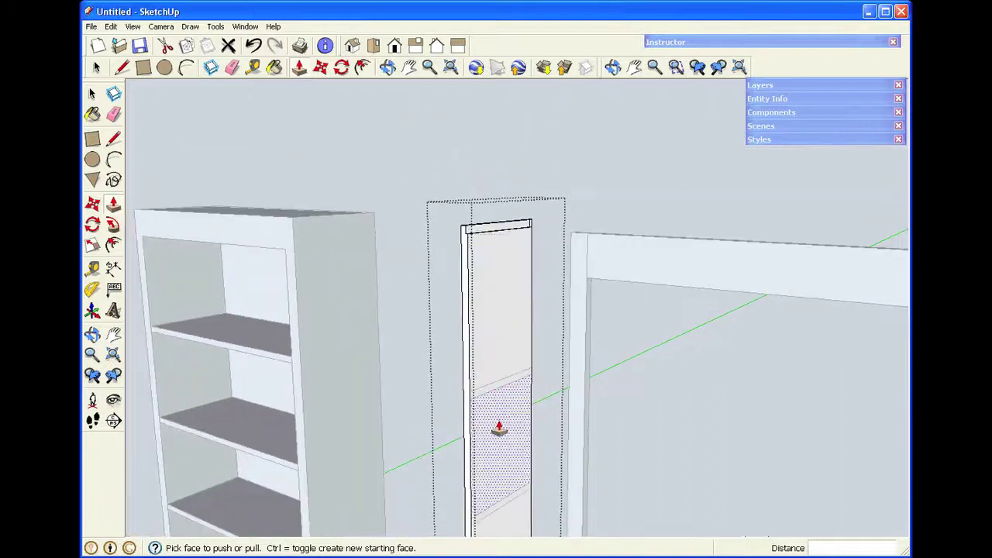
pyautogui.scroll(5, 498, 403)
pyautogui.scroll(3, 498, 430)
pyautogui.doubleClick(401, 317)
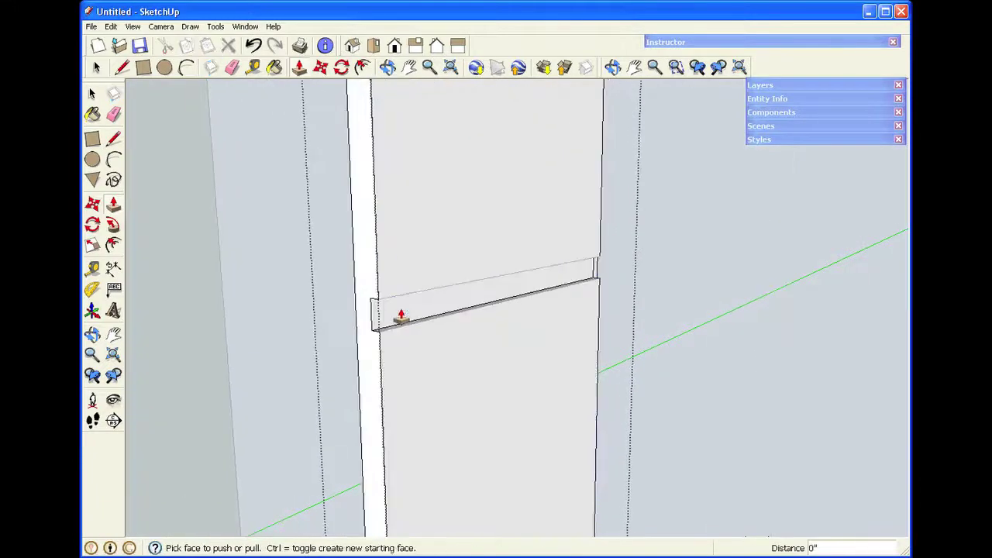
# Step: Repeat the 1/4-inch push on the center shelf strip and the bottom shelf strip of the side panel
pyautogui.scroll(-8, 403, 321)
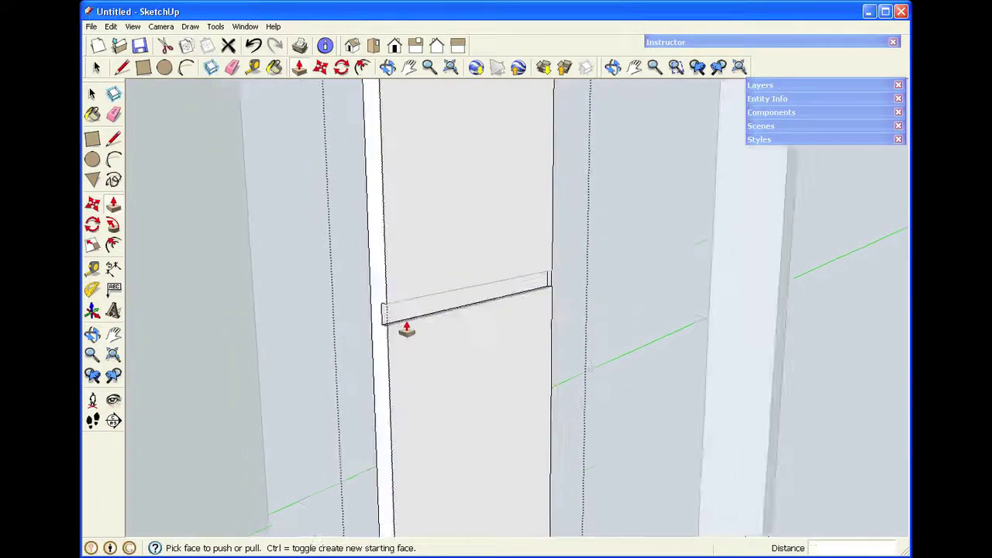
pyautogui.scroll(6, 473, 490)
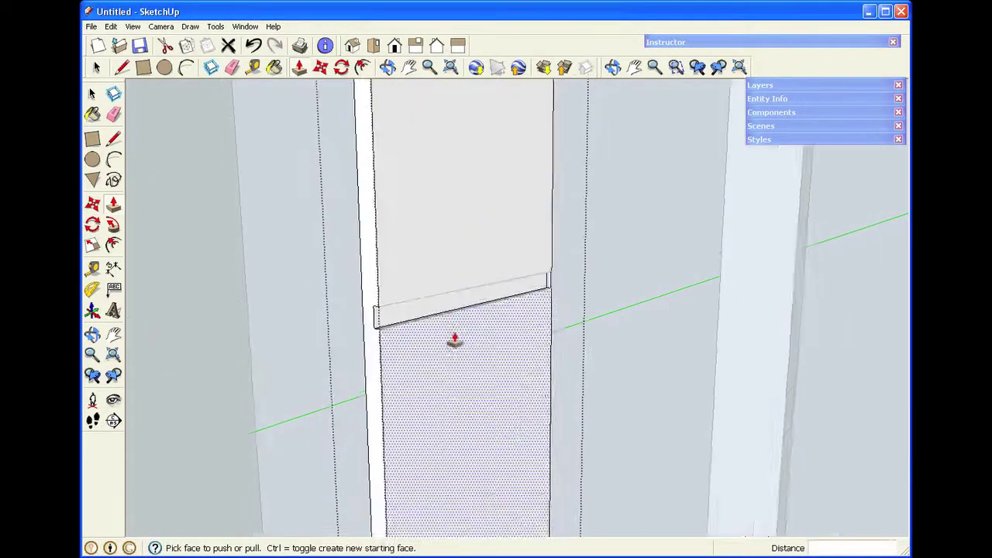
pyautogui.scroll(-8, 455, 339)
pyautogui.scroll(8, 502, 534)
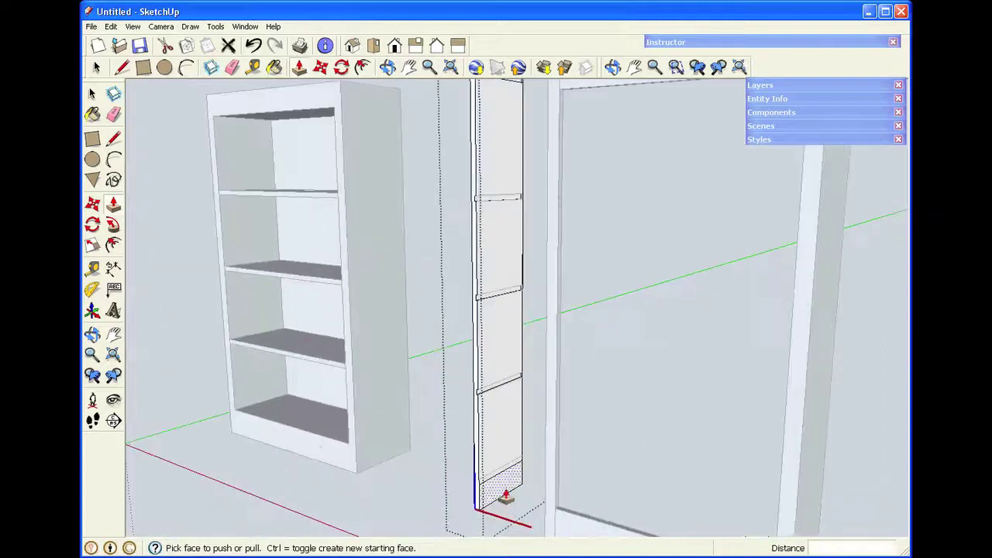
pyautogui.click(451, 364)
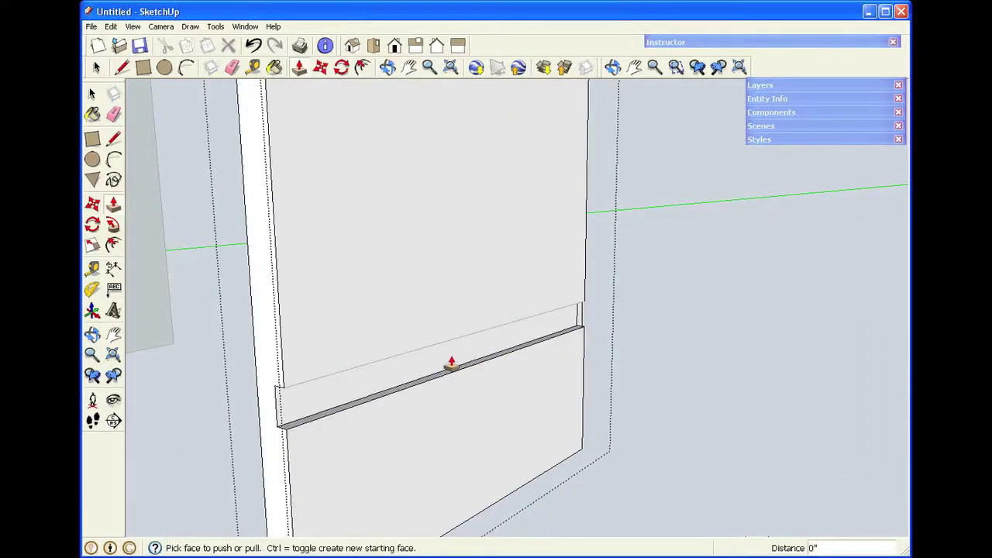
pyautogui.press('space')
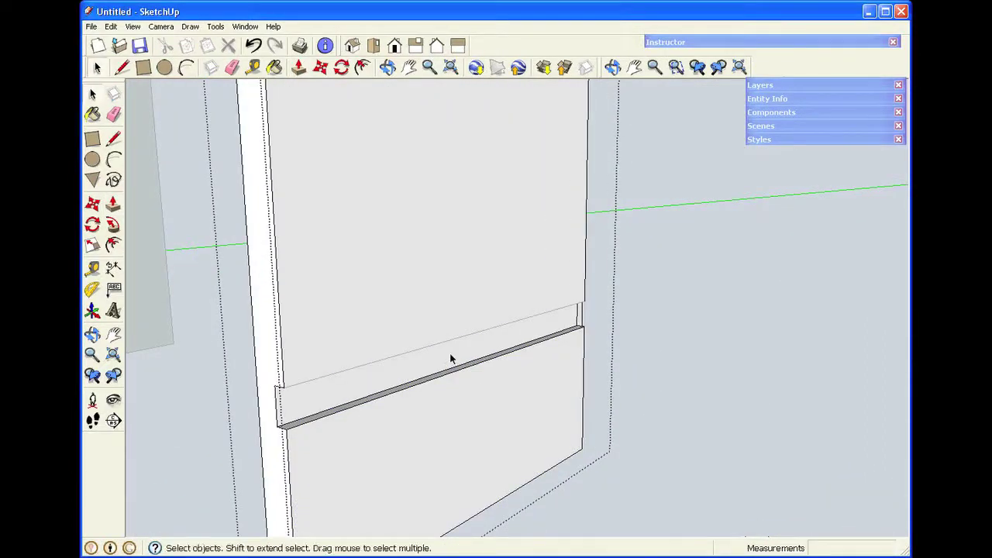
pyautogui.click(387, 68)
pyautogui.moveTo(682, 380); pyautogui.dragTo(671, 360)
pyautogui.scroll(-10, 671, 360)
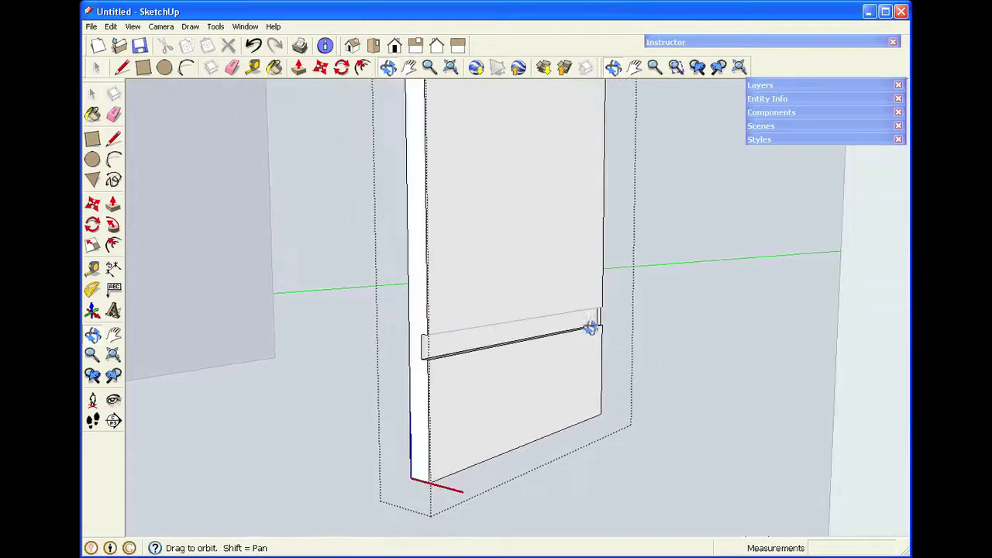
# Step: Finish editing the side panel component and delete the deep upright at the right-hand end of the face frame rails
pyautogui.press('space')
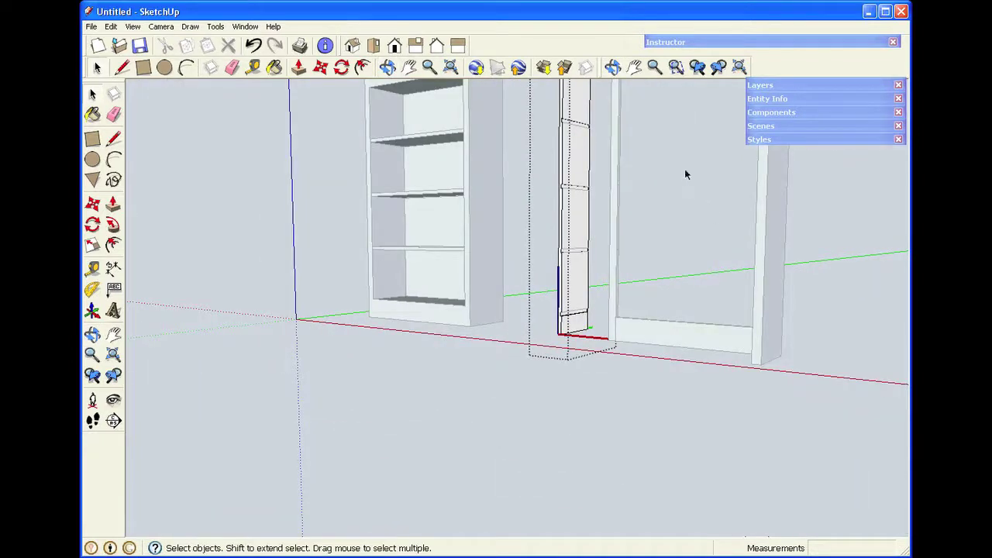
pyautogui.click(685, 174)
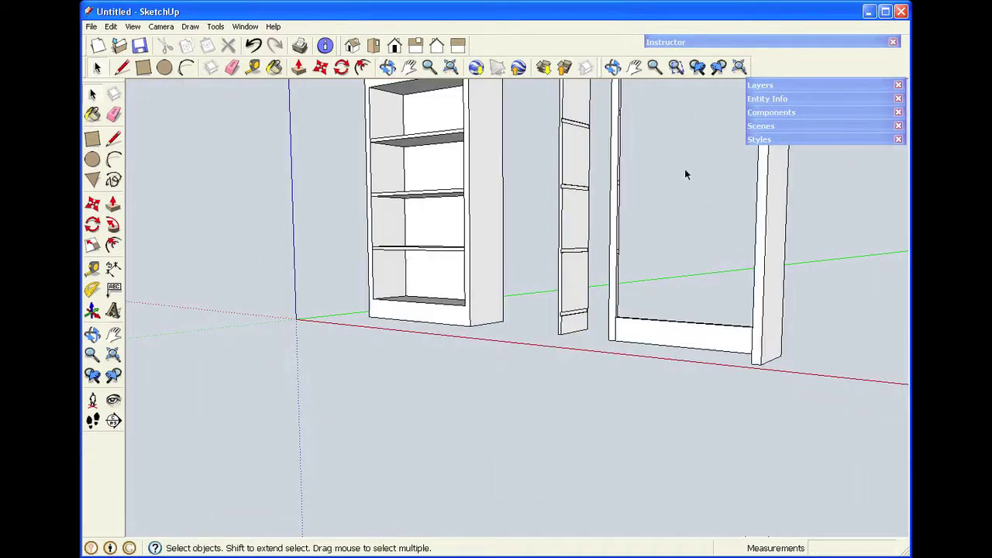
pyautogui.click(634, 67)
pyautogui.scroll(-5, 658, 207)
pyautogui.press('space')
pyautogui.moveTo(618, 105); pyautogui.dragTo(730, 525)
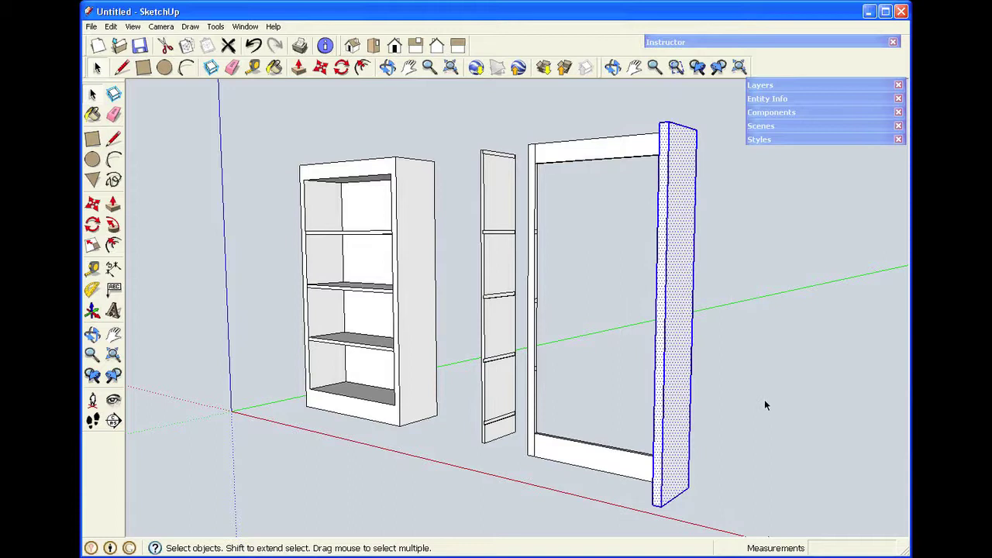
pyautogui.press('Delete')
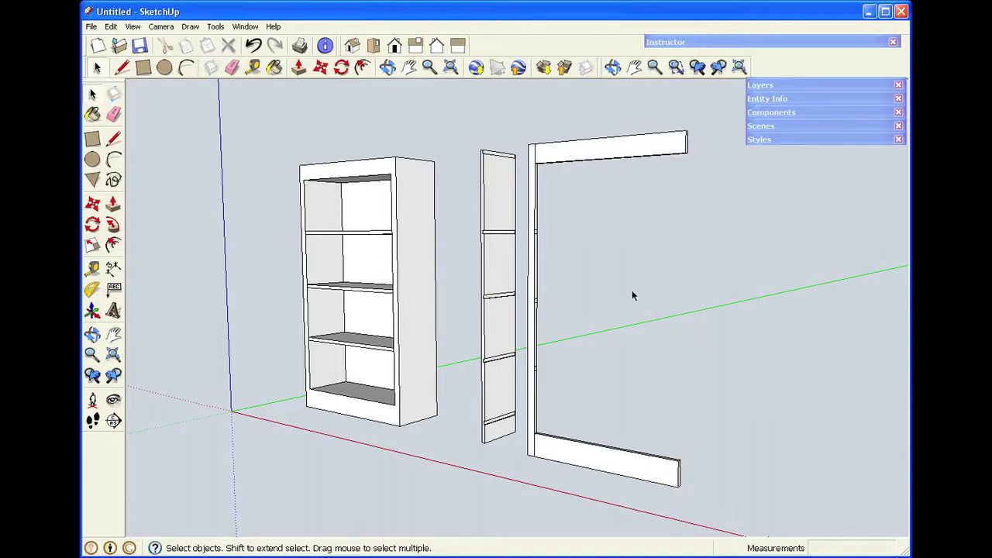
# Step: Move the side panel about 12 3/8" so its top front corner meets the back outer corner of the remaining stile
pyautogui.click(613, 68)
pyautogui.moveTo(469, 189); pyautogui.dragTo(730, 318)
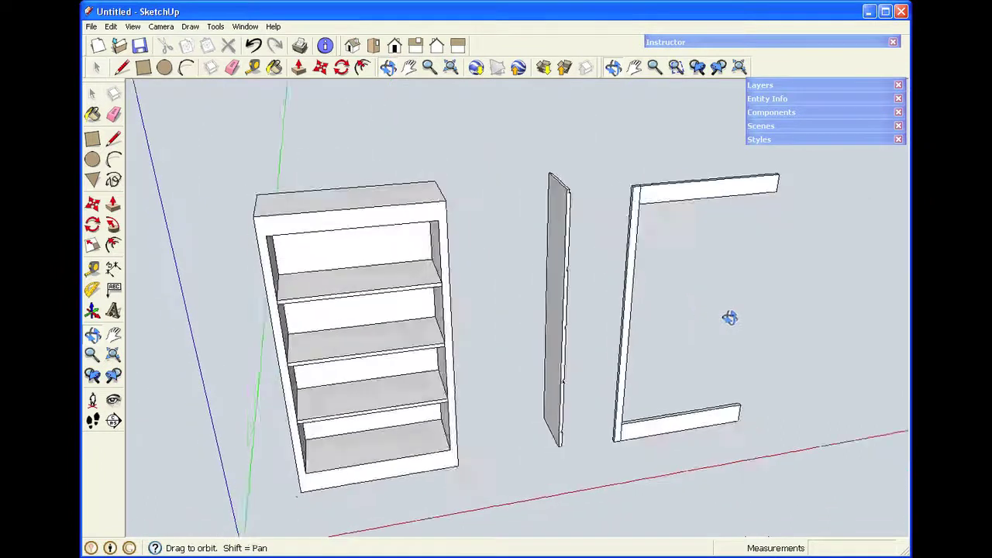
pyautogui.scroll(5, 649, 171)
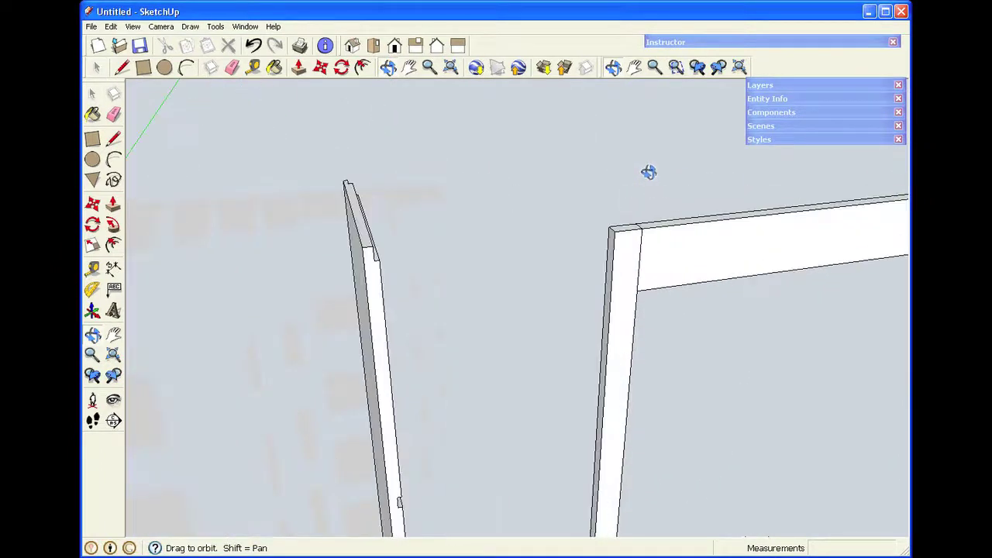
pyautogui.press('space')
pyautogui.click(374, 298)
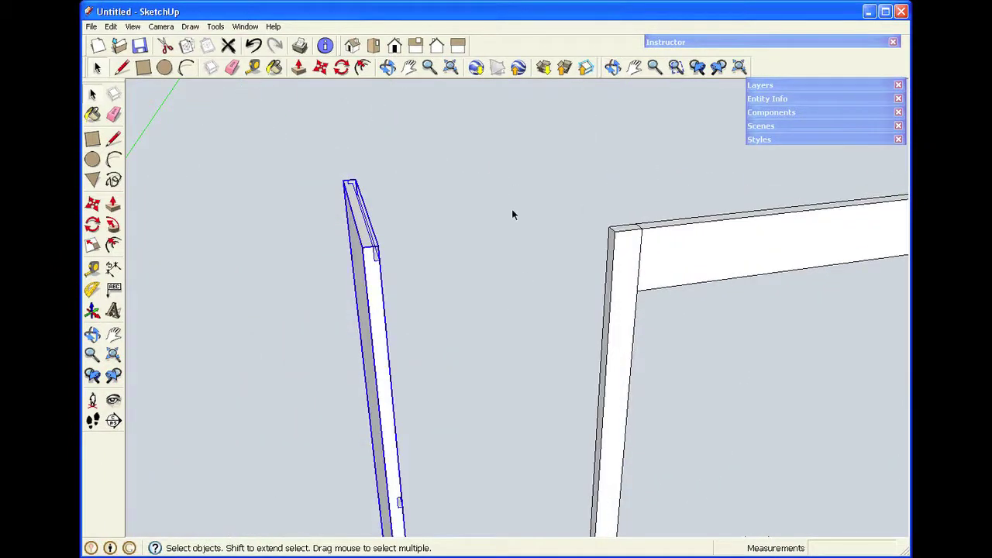
pyautogui.press('m')
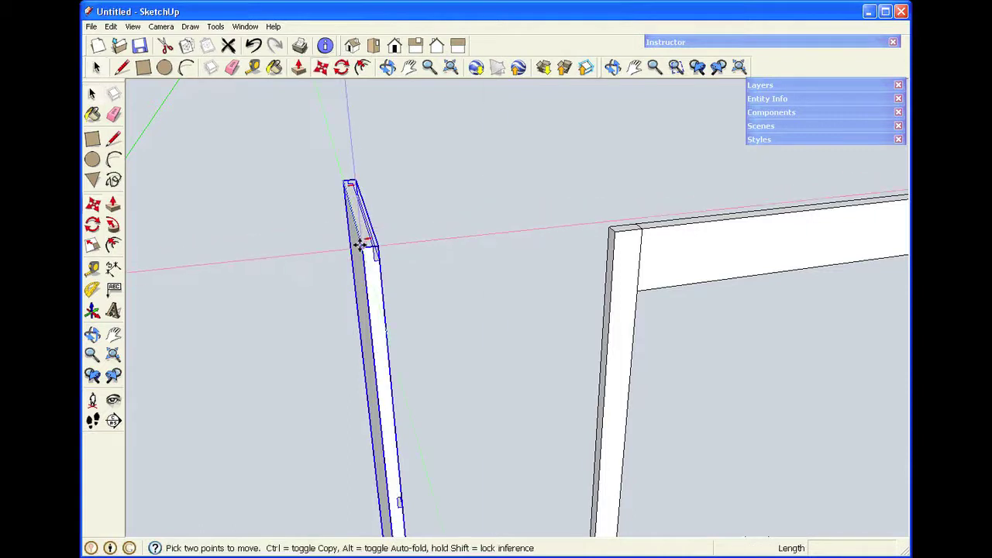
pyautogui.click(360, 245)
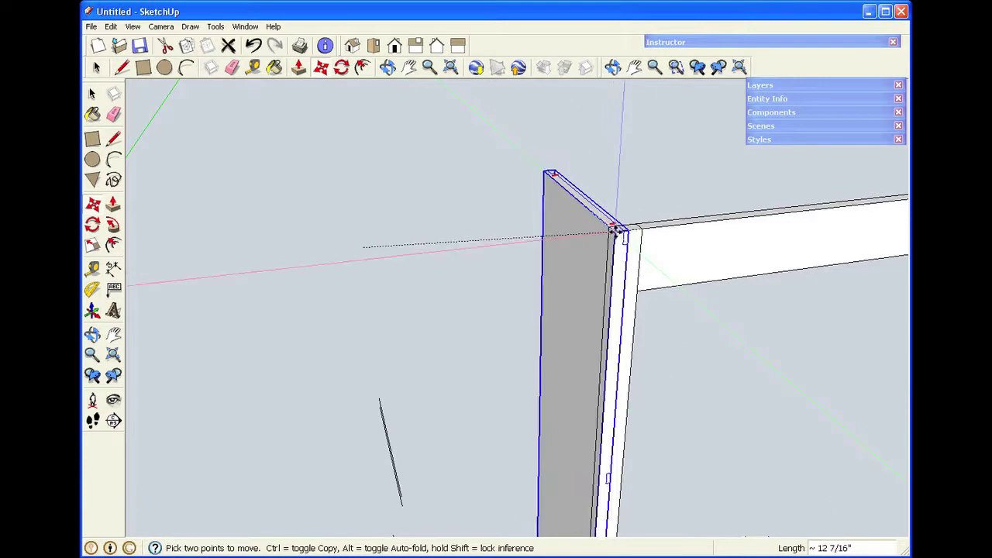
pyautogui.click(616, 227)
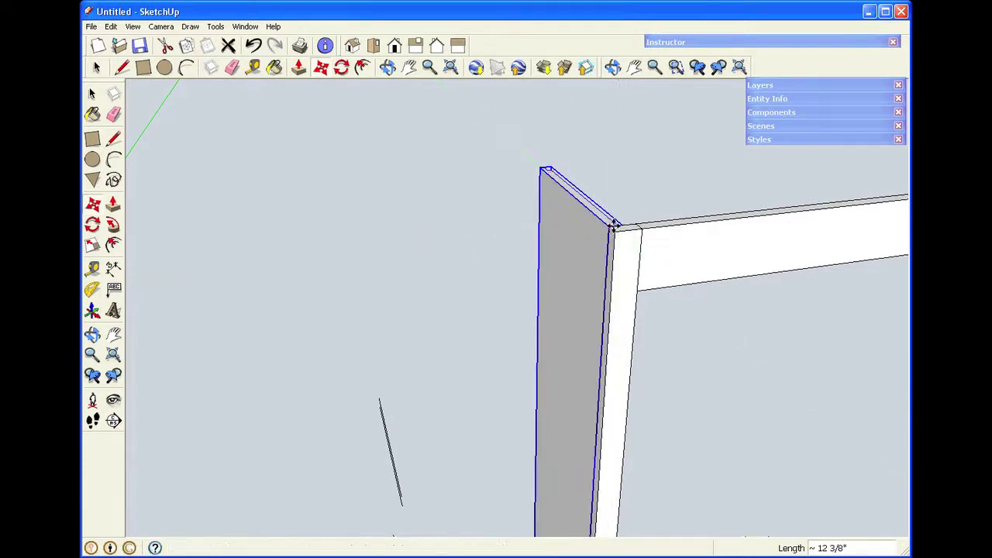
pyautogui.press('space')
pyautogui.click(519, 264)
# Step: Delete the stray line segments left at the side panel's original position
pyautogui.scroll(-4, 466, 290)
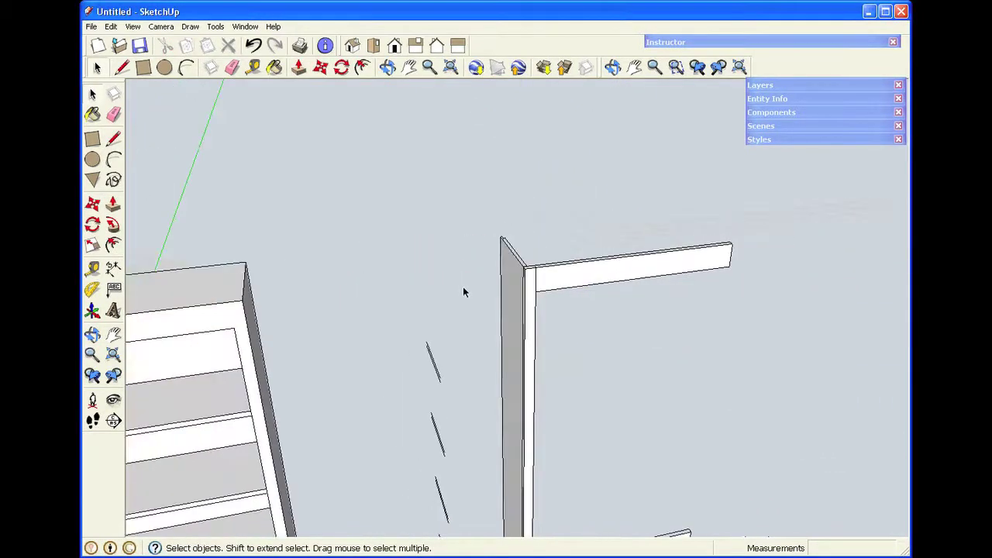
pyautogui.scroll(-3, 464, 291)
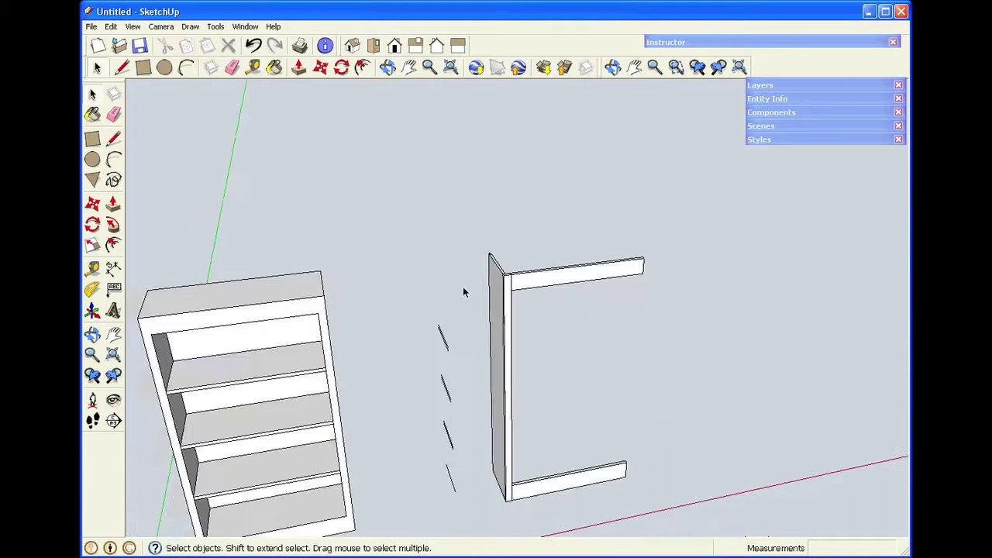
pyautogui.click(612, 68)
pyautogui.moveTo(461, 488)
pyautogui.mouseDown()
pyautogui.moveTo(454, 354)
pyautogui.moveTo(468, 481)
pyautogui.mouseUp()
pyautogui.scroll(3, 466, 474)
pyautogui.scroll(3, 466, 287)
pyautogui.press('space')
pyautogui.moveTo(441, 110)
pyautogui.mouseDown()
pyautogui.moveTo(428, 443)
pyautogui.moveTo(377, 450)
pyautogui.mouseUp()
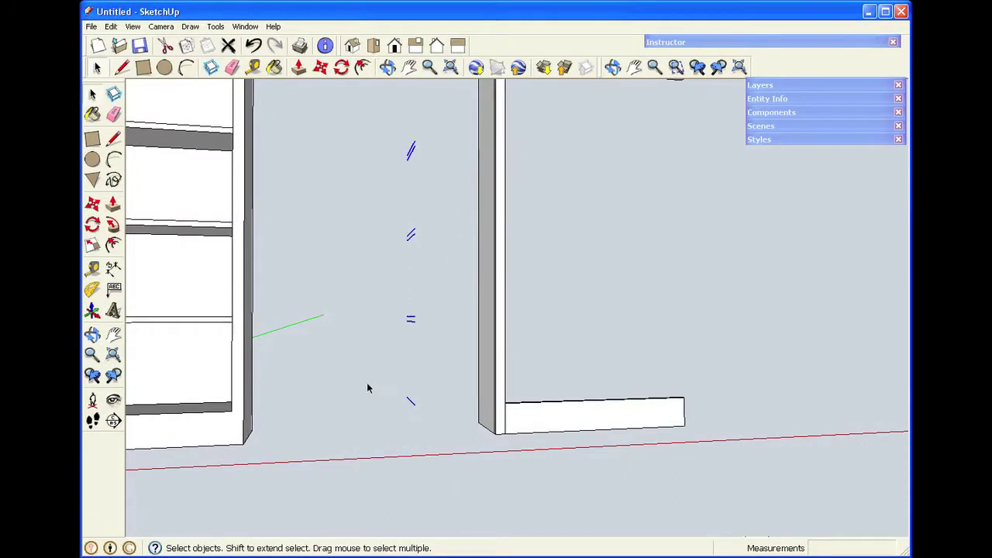
pyautogui.press('Delete')
# Step: Copy the stile 30 1/2" across to the open end of the face frame rails, snapping it to the upper rail's corner
pyautogui.click(612, 68)
pyautogui.moveTo(613, 201); pyautogui.dragTo(665, 272)
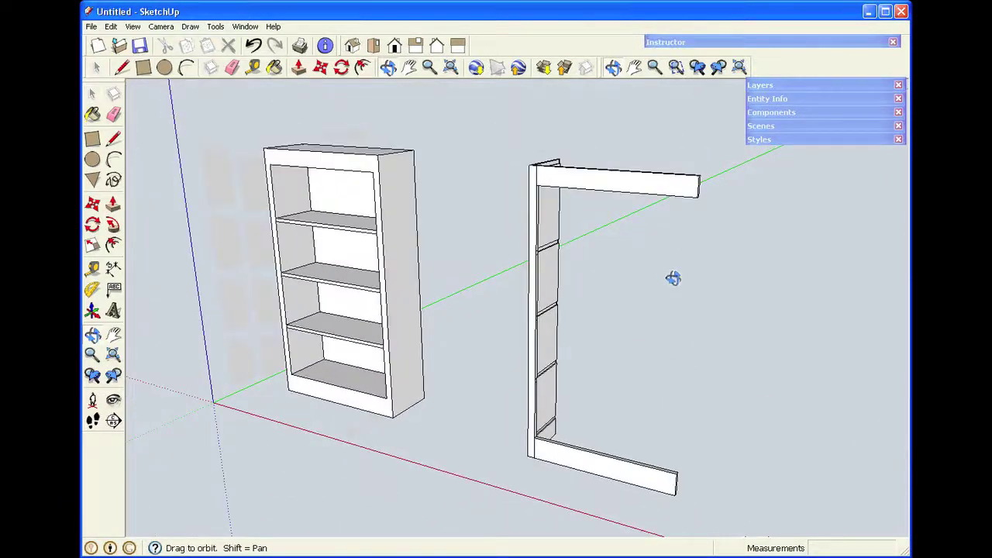
pyautogui.press('space')
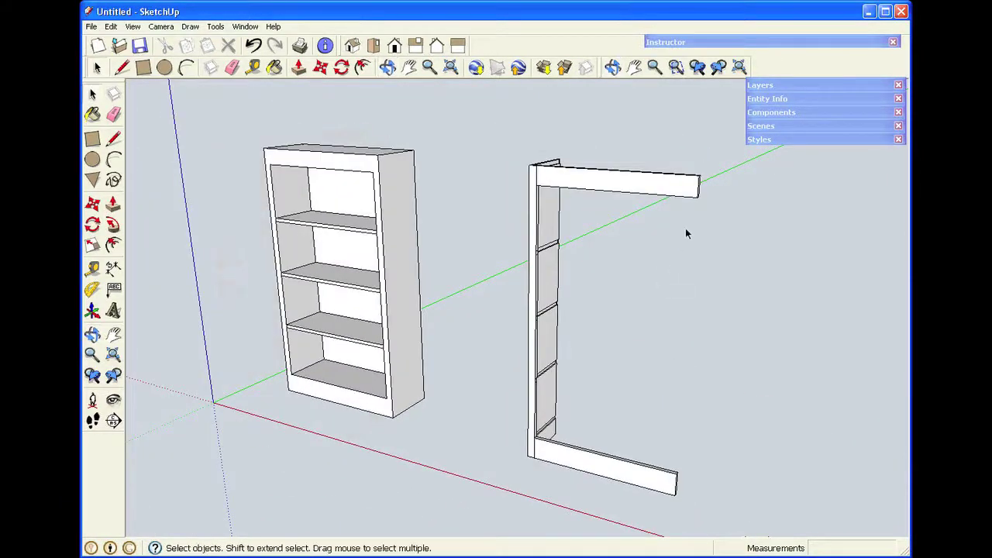
pyautogui.click(634, 67)
pyautogui.moveTo(631, 266); pyautogui.dragTo(536, 257)
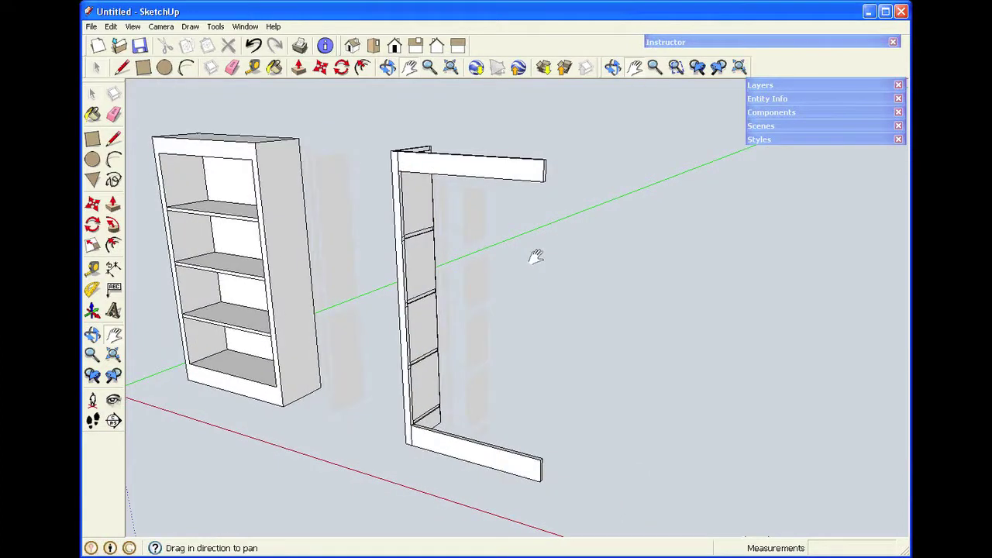
pyautogui.press('space')
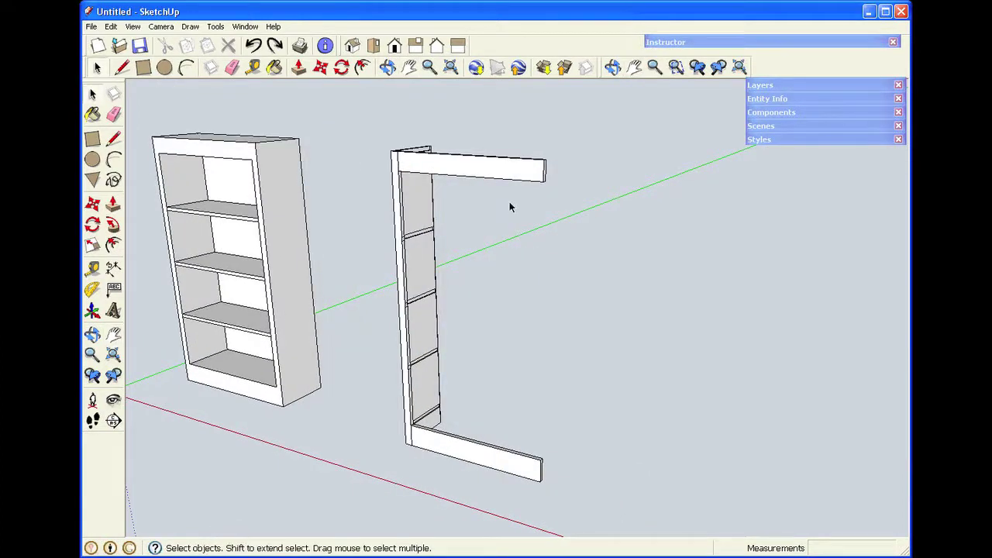
pyautogui.click(396, 195)
pyautogui.scroll(6, 452, 130)
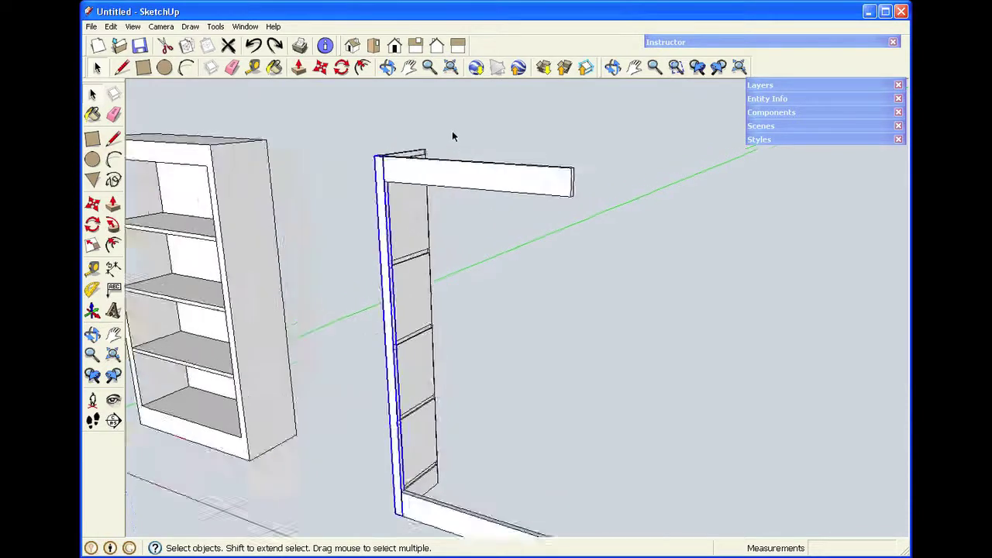
pyautogui.scroll(-1, 453, 132)
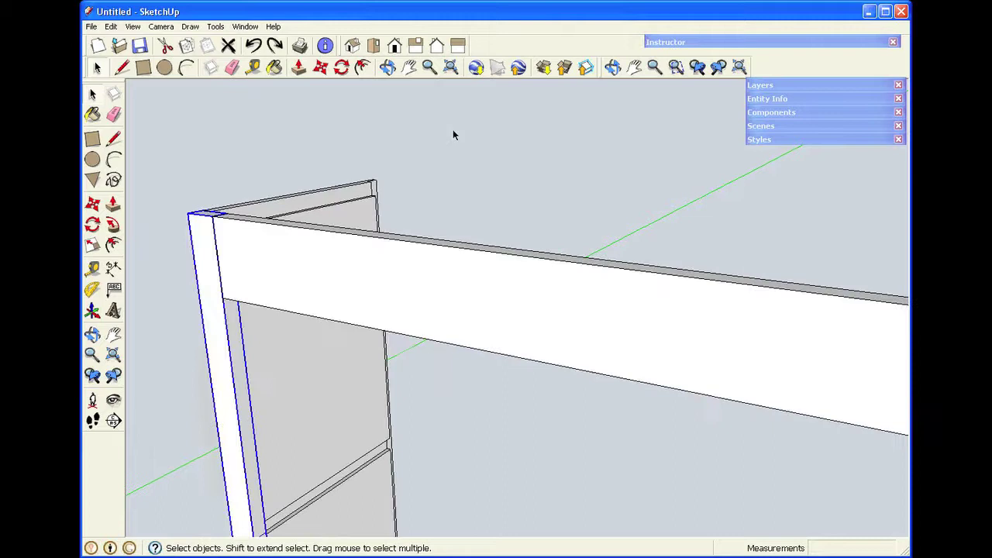
pyautogui.press('m')
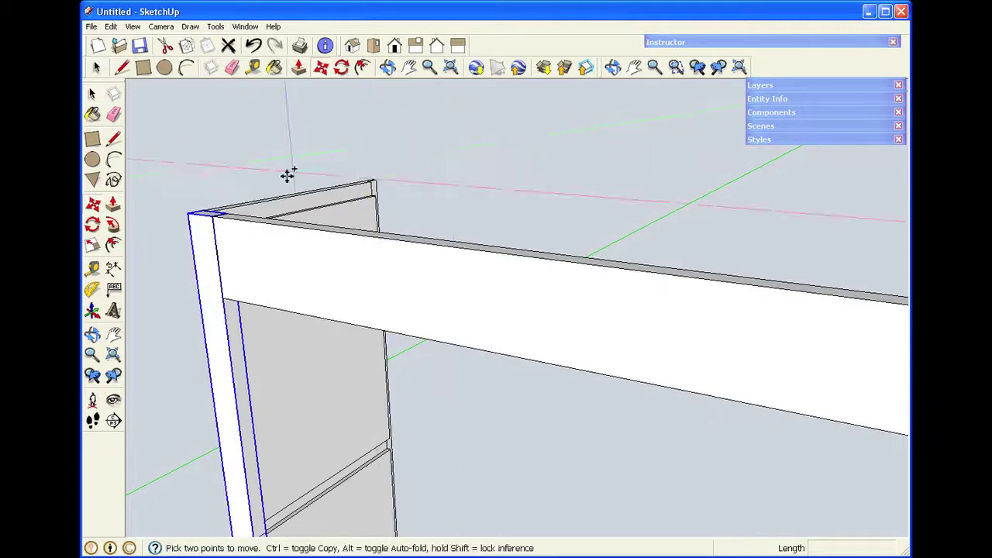
pyautogui.press('ctrl')
pyautogui.click(190, 211)
pyautogui.scroll(-3, 233, 206)
pyautogui.scroll(-3, 262, 200)
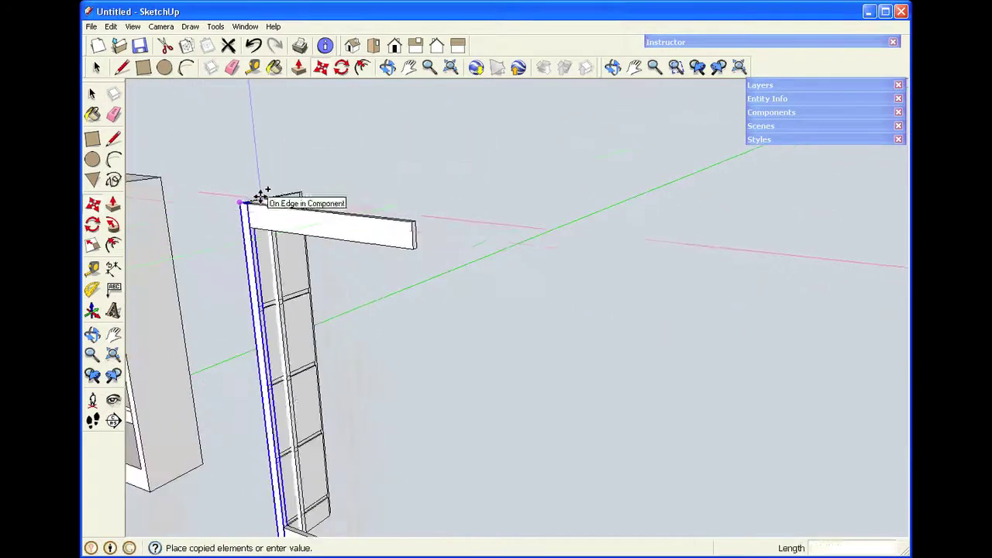
pyautogui.scroll(3, 400, 231)
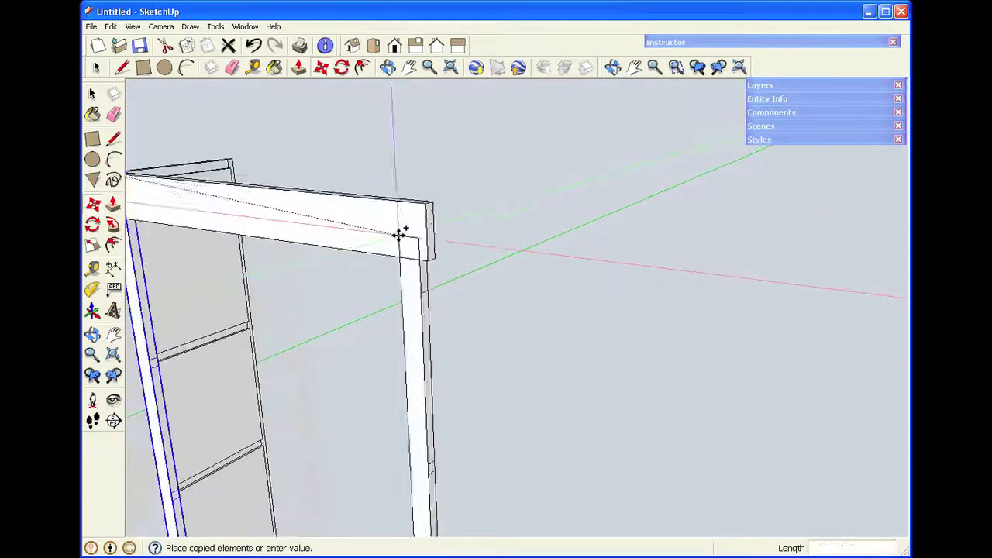
pyautogui.click(425, 204)
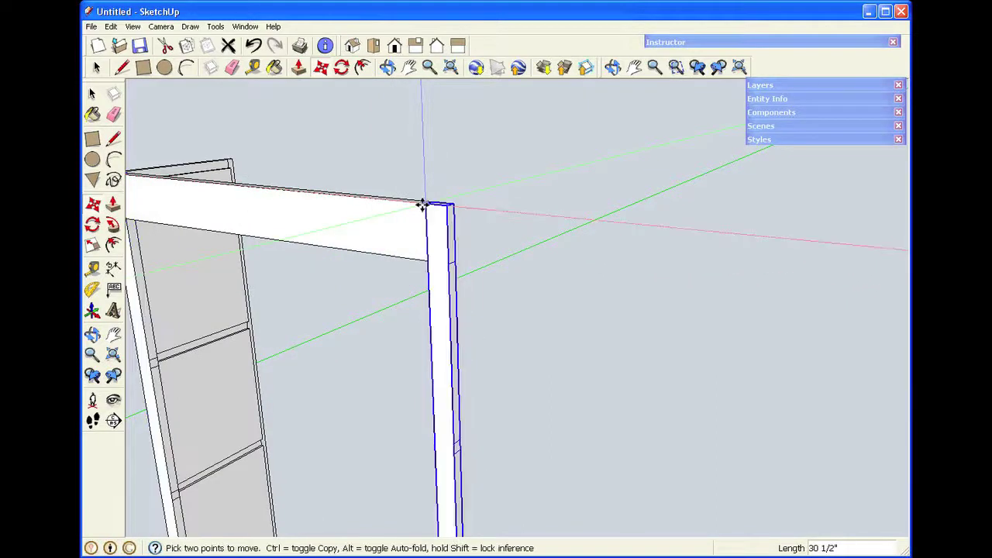
# Step: Flip the copied stile along the component's red axis
pyautogui.rightClick(448, 262)
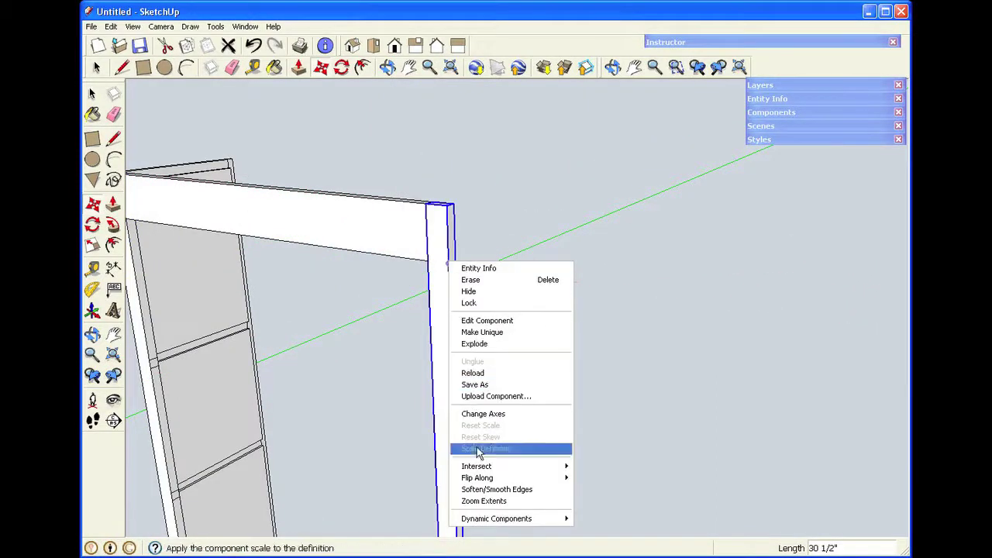
pyautogui.moveTo(481, 482)
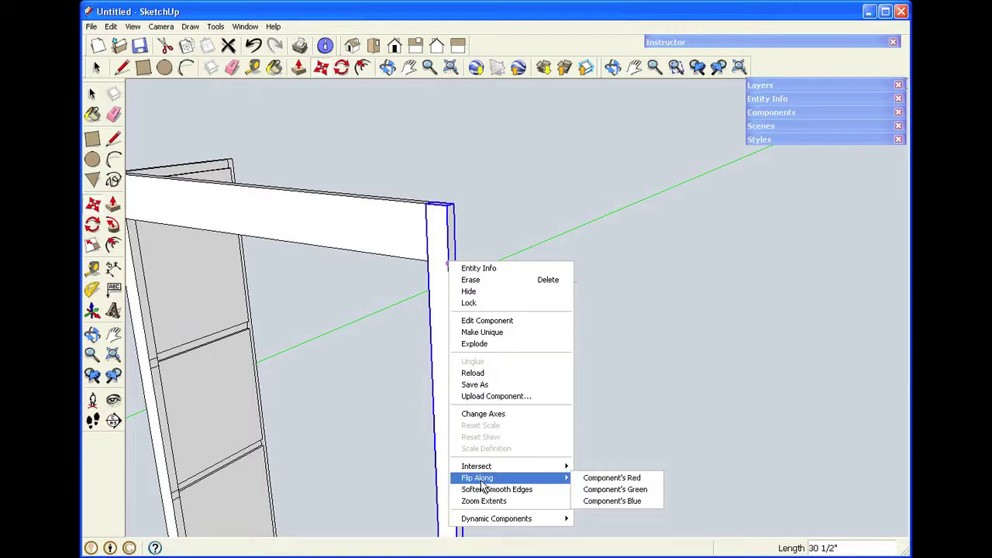
pyautogui.click(603, 478)
pyautogui.press('m')
pyautogui.press('space')
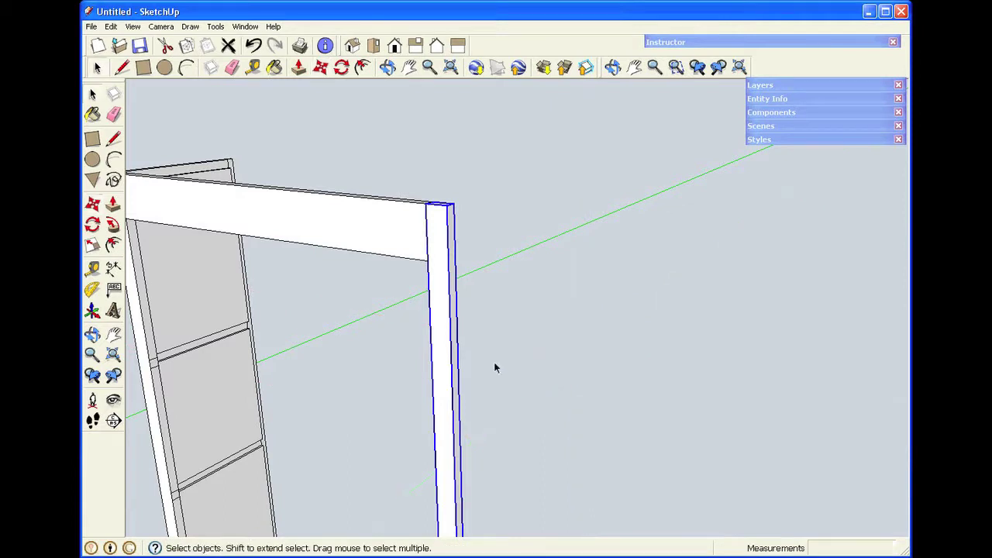
pyautogui.click(336, 320)
# Step: Copy the side panel 32" across to the back outer corner of the copied stile
pyautogui.scroll(-4, 219, 289)
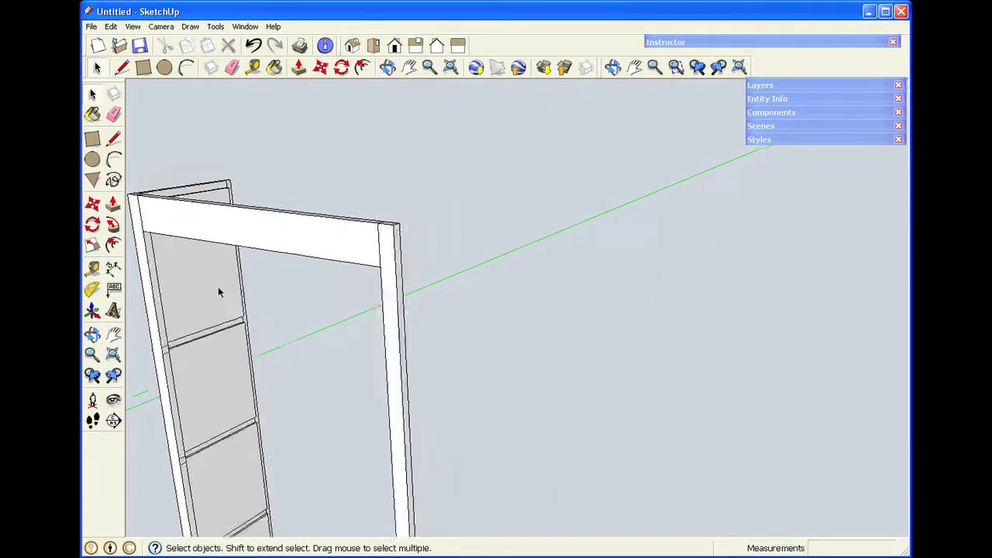
pyautogui.scroll(5, 144, 229)
pyautogui.scroll(2, 144, 232)
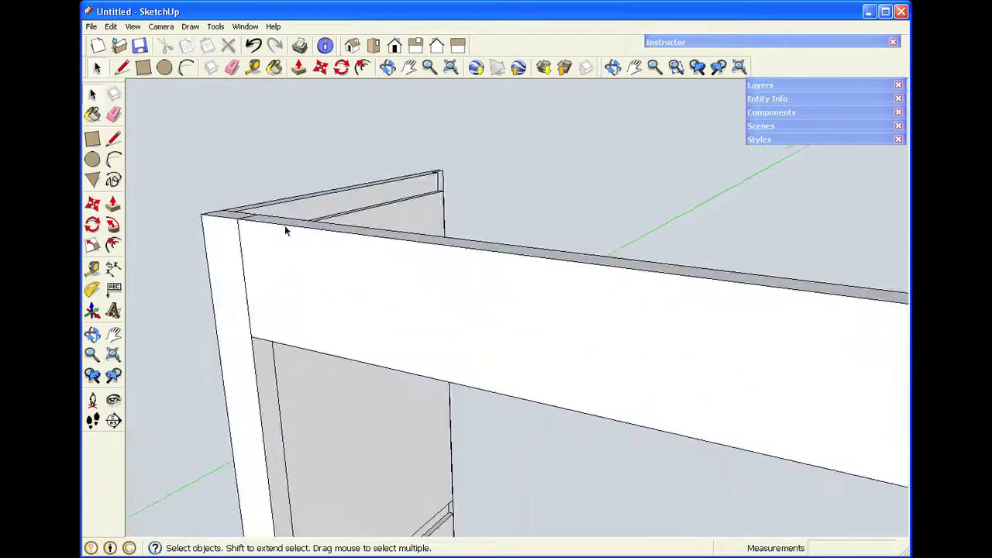
pyautogui.click(372, 199)
pyautogui.press('m')
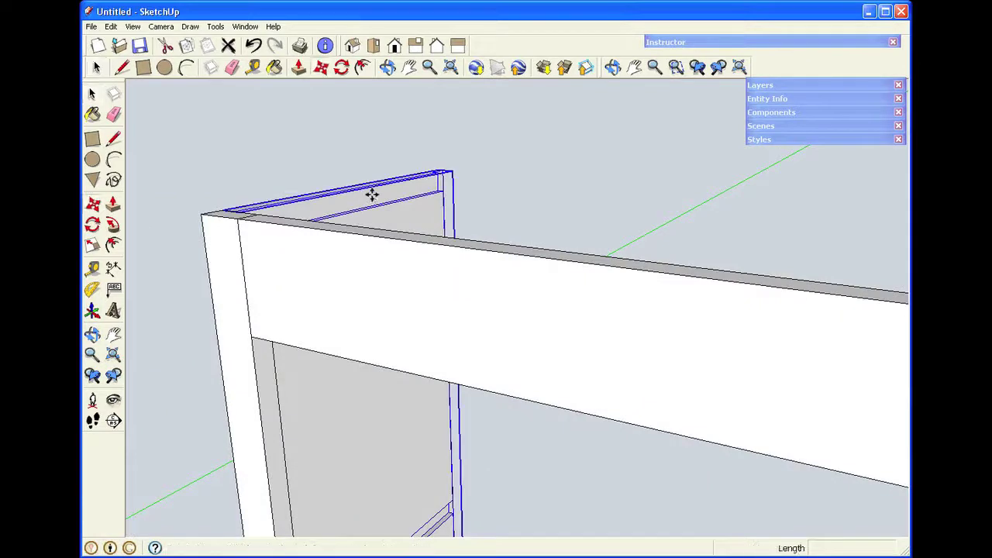
pyautogui.press('ctrl')
pyautogui.click(226, 207)
pyautogui.scroll(-3, 266, 194)
pyautogui.scroll(-1, 277, 187)
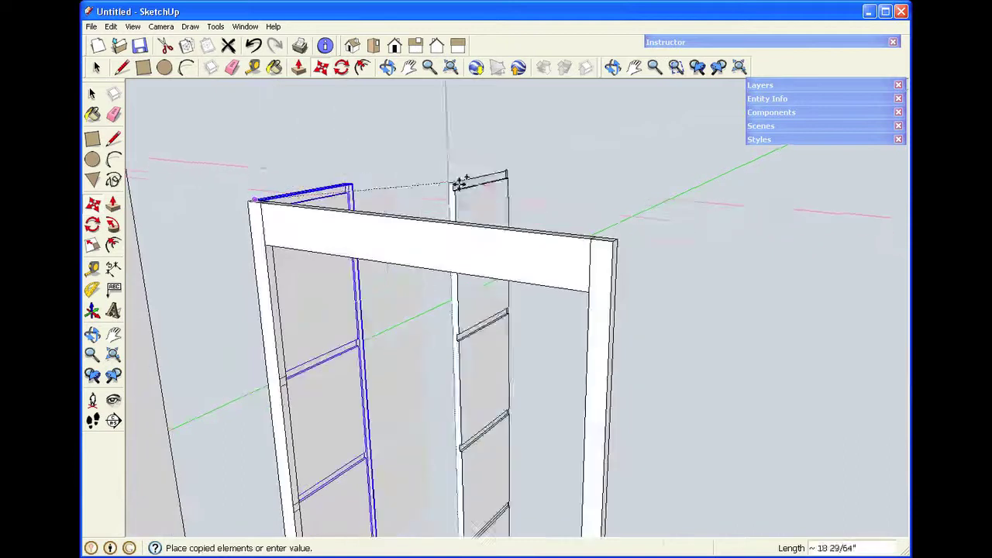
pyautogui.click(620, 236)
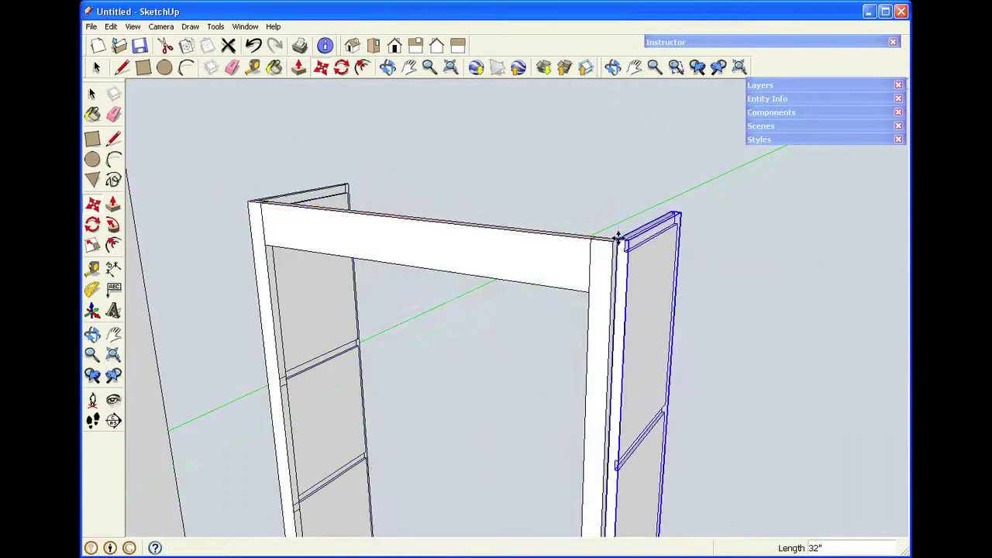
# Step: Move the copied side panel 3/4" inward so its outer face lines up with the stile's outer edge
pyautogui.scroll(3, 598, 199)
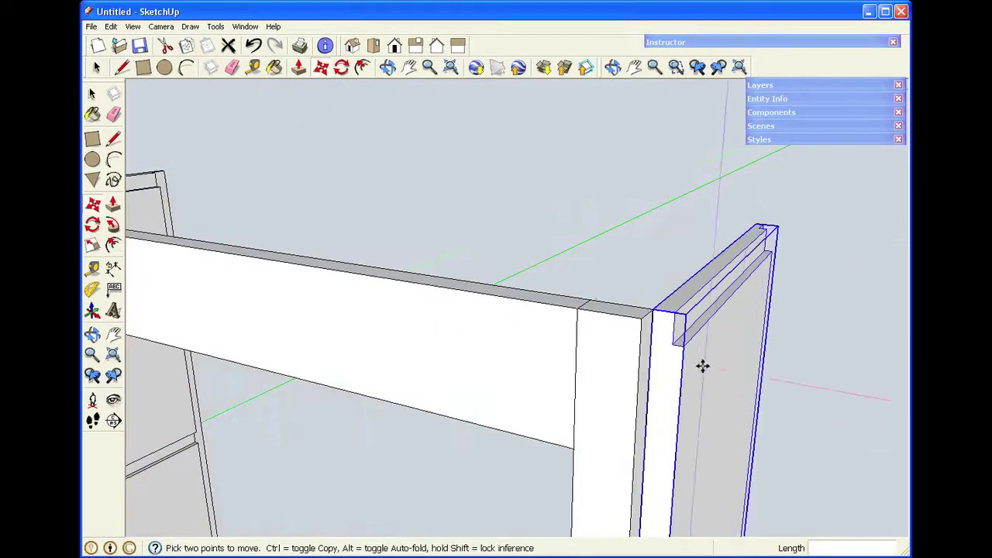
pyautogui.click(682, 345)
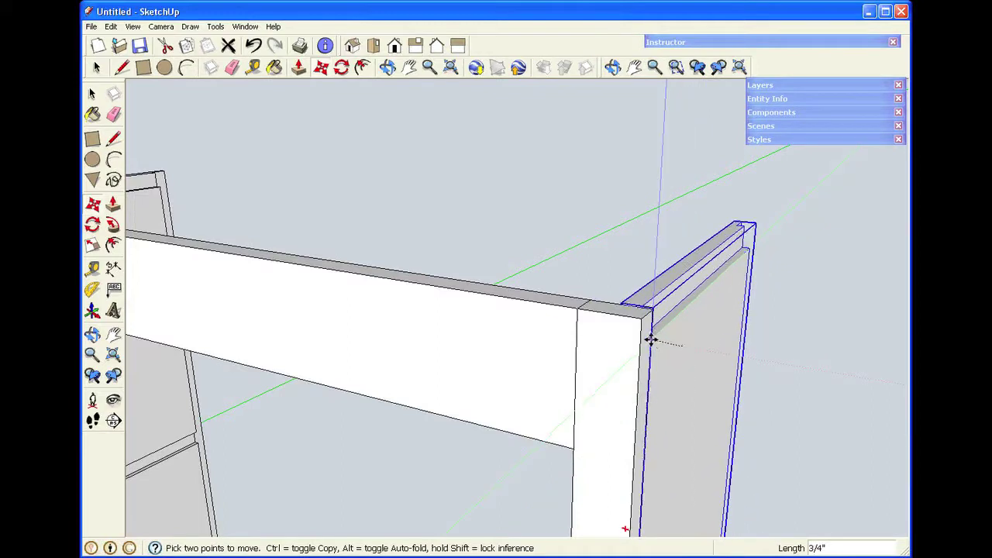
pyautogui.click(651, 347)
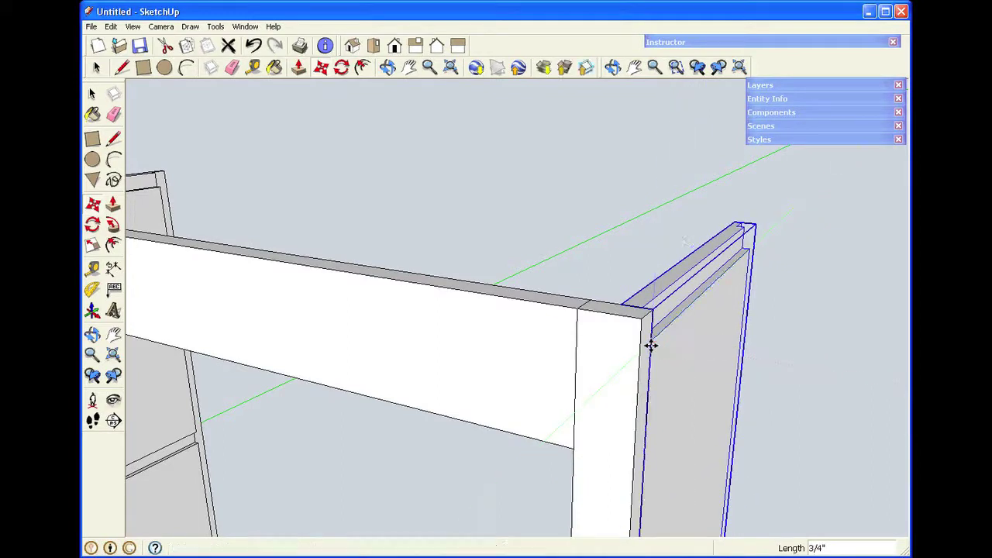
# Step: Flip the copied side panel along the component's red axis so its dadoes face inward, and deselect it
pyautogui.rightClick(717, 352)
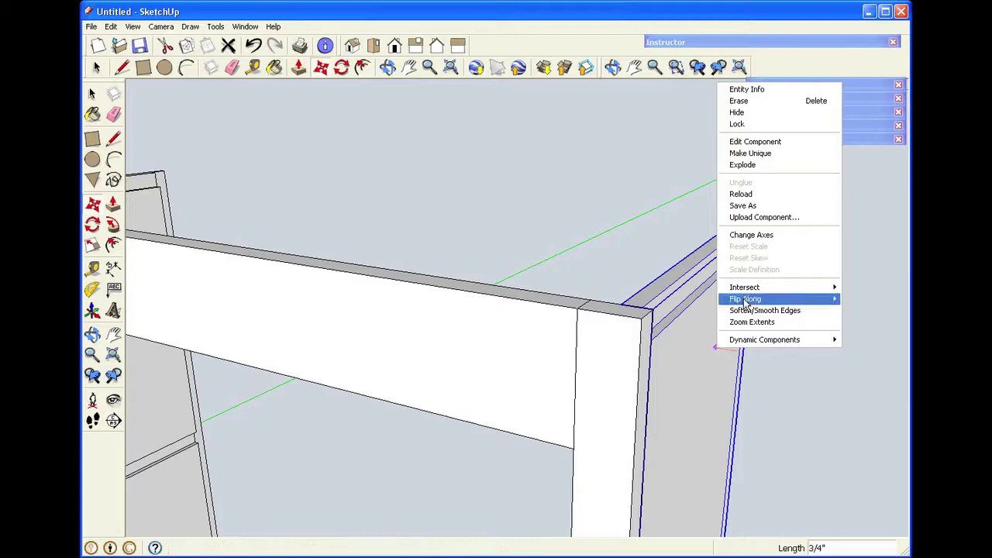
pyautogui.moveTo(822, 299)
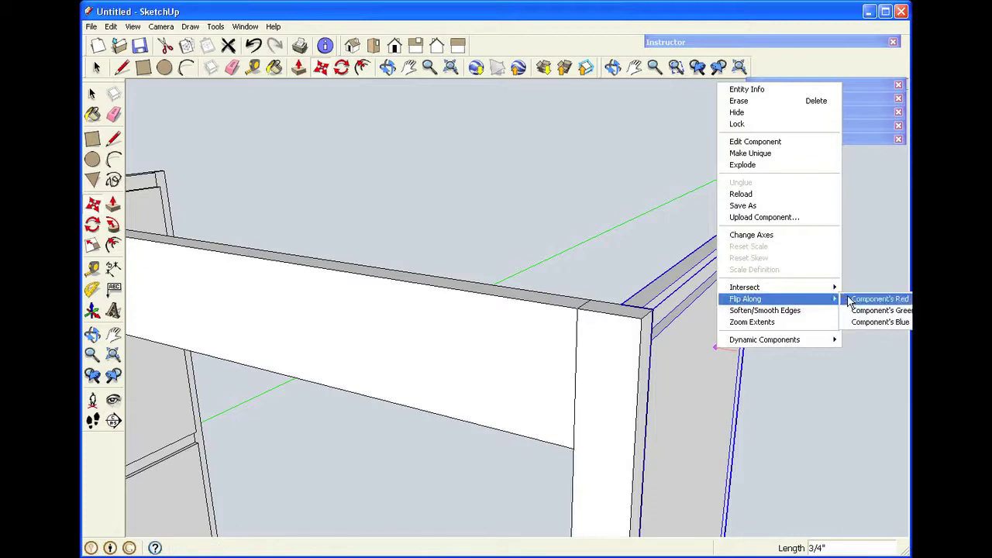
pyautogui.click(869, 300)
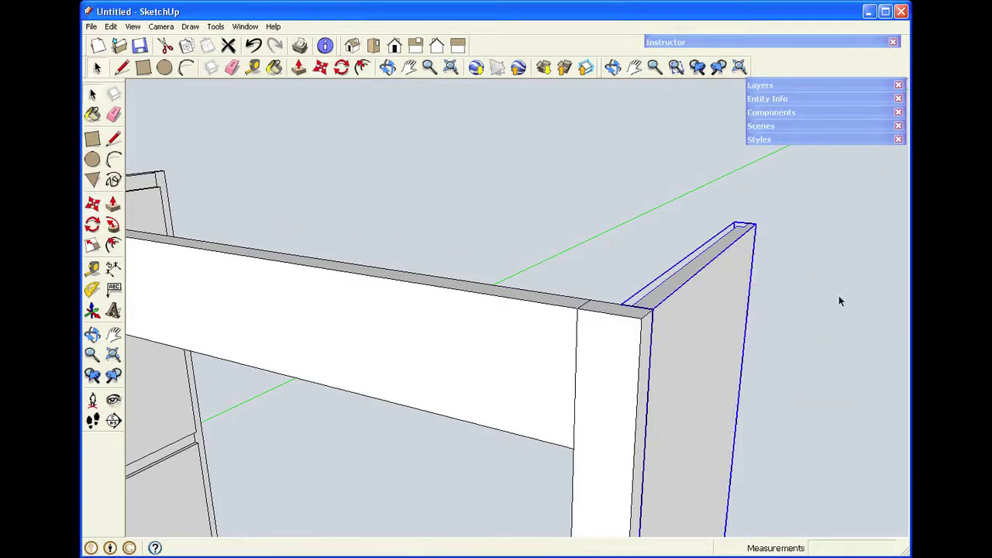
pyautogui.click(839, 296)
# Step: Edit the stile component and trace 4 1/2" of its back edge from the bottom corner to fill its missing back face
pyautogui.scroll(-5, 508, 145)
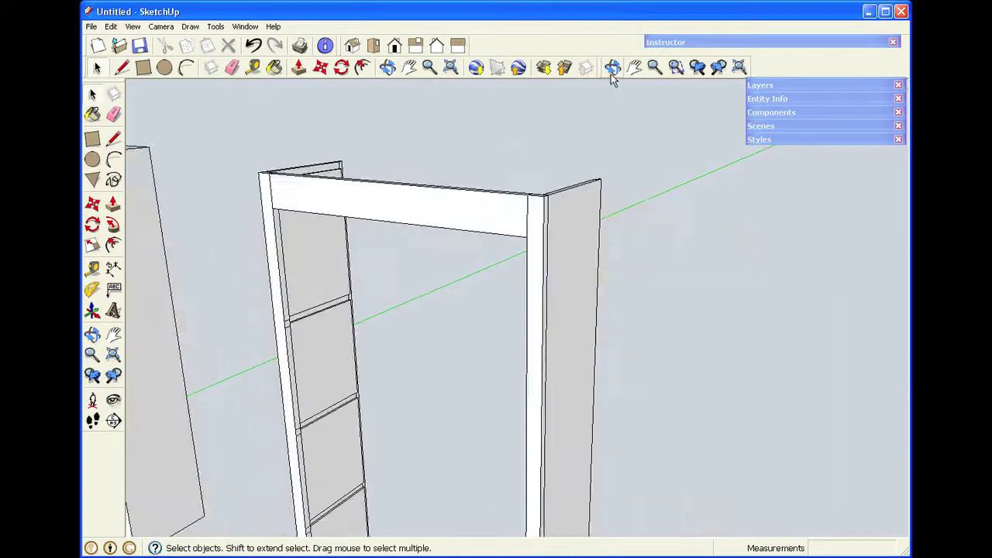
pyautogui.click(612, 68)
pyautogui.moveTo(599, 289); pyautogui.dragTo(310, 403)
pyautogui.scroll(5, 310, 411)
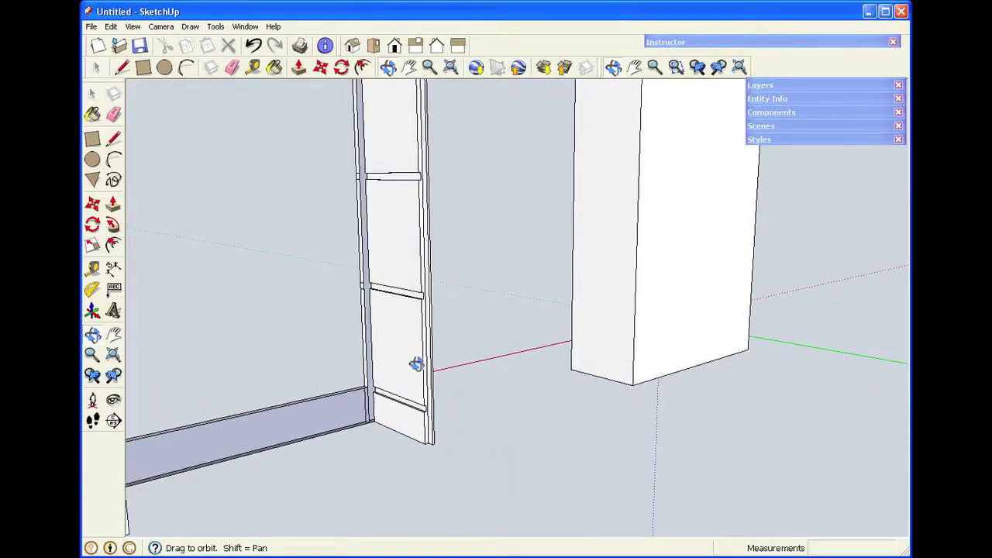
pyautogui.scroll(8, 365, 407)
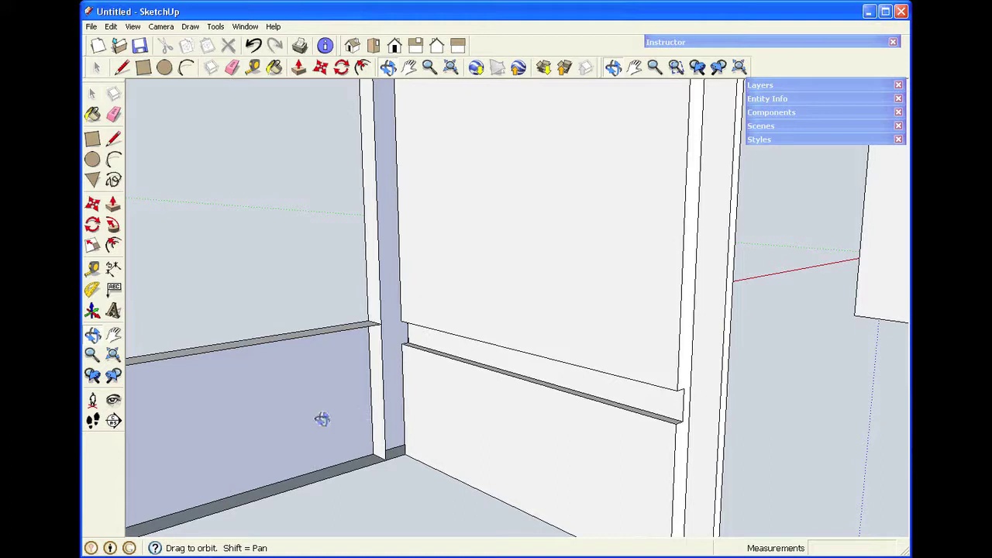
pyautogui.press('space')
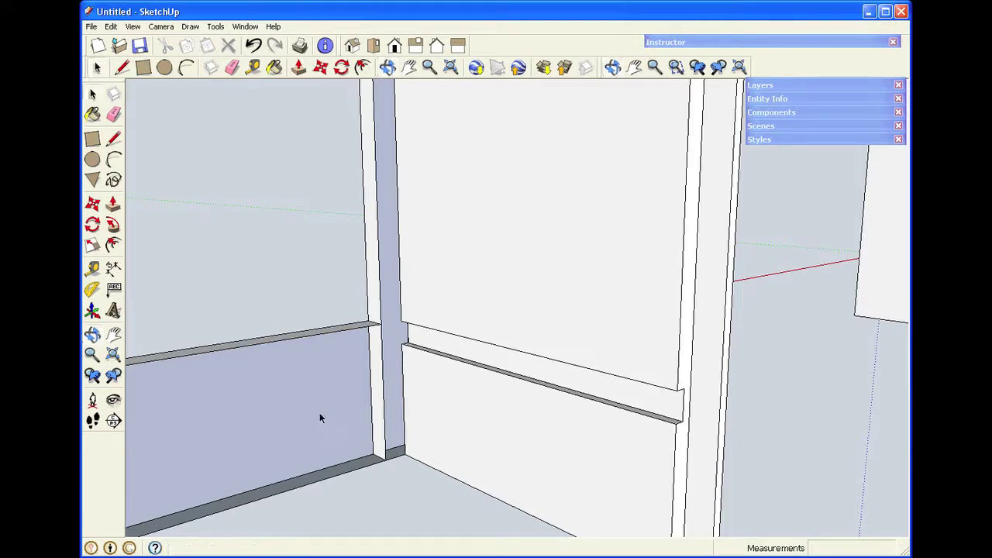
pyautogui.click(389, 284)
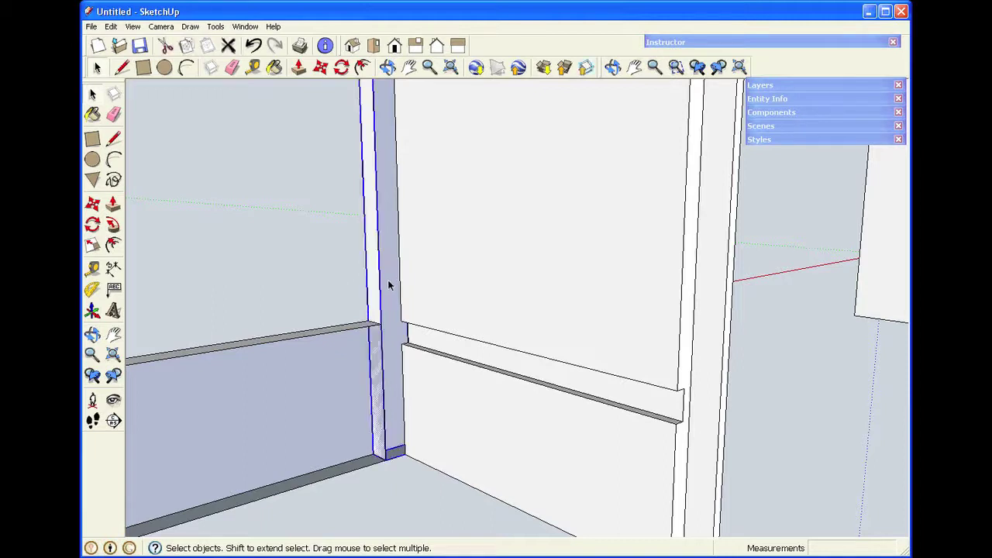
pyautogui.rightClick(392, 286)
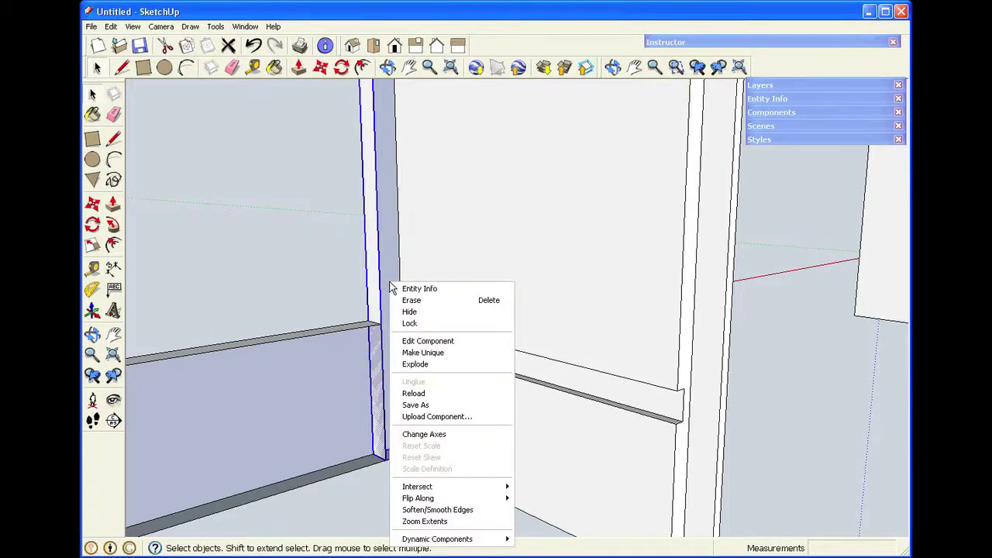
pyautogui.click(408, 344)
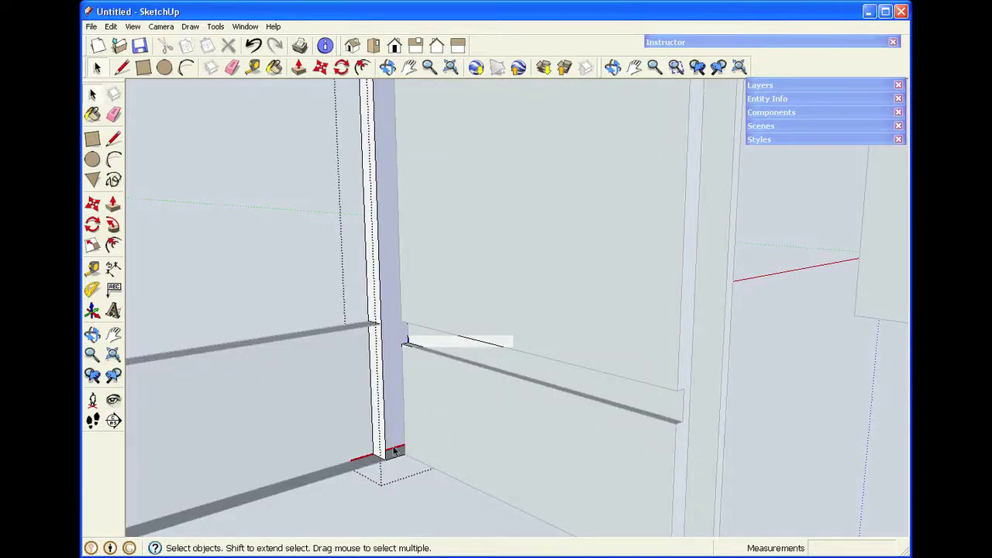
pyautogui.press('l')
pyautogui.click(385, 460)
pyautogui.click(383, 324)
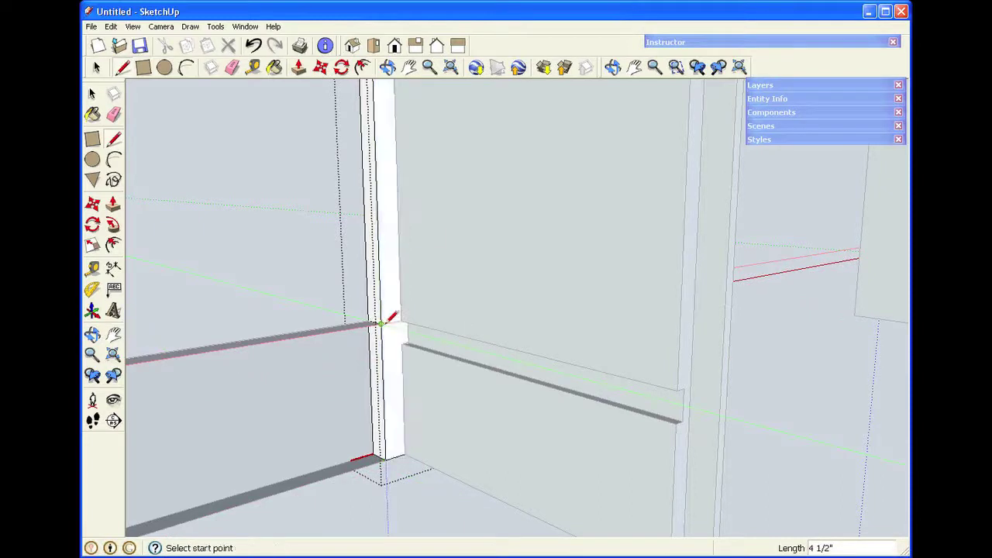
pyautogui.scroll(-2, 388, 324)
pyautogui.scroll(-5, 397, 321)
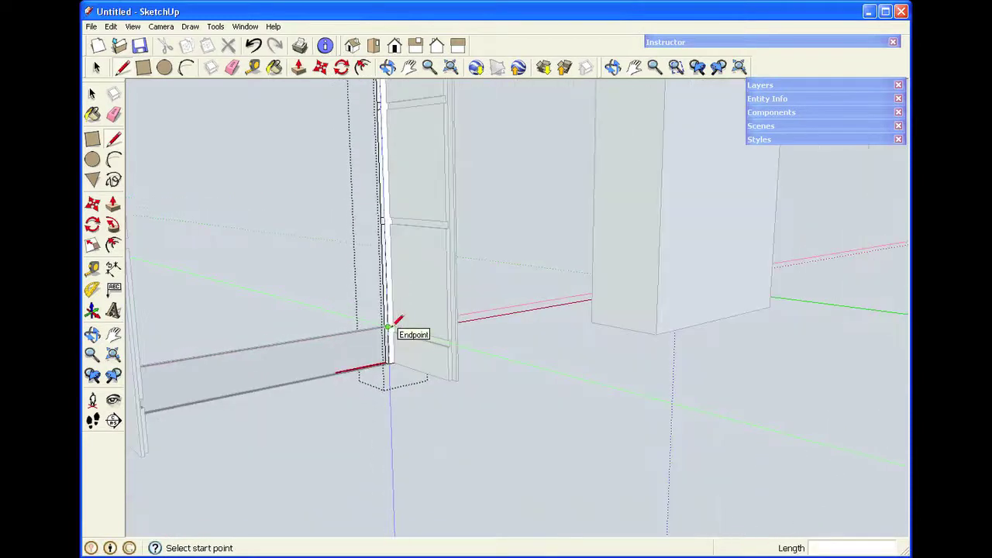
pyautogui.press('space')
pyautogui.click(344, 355)
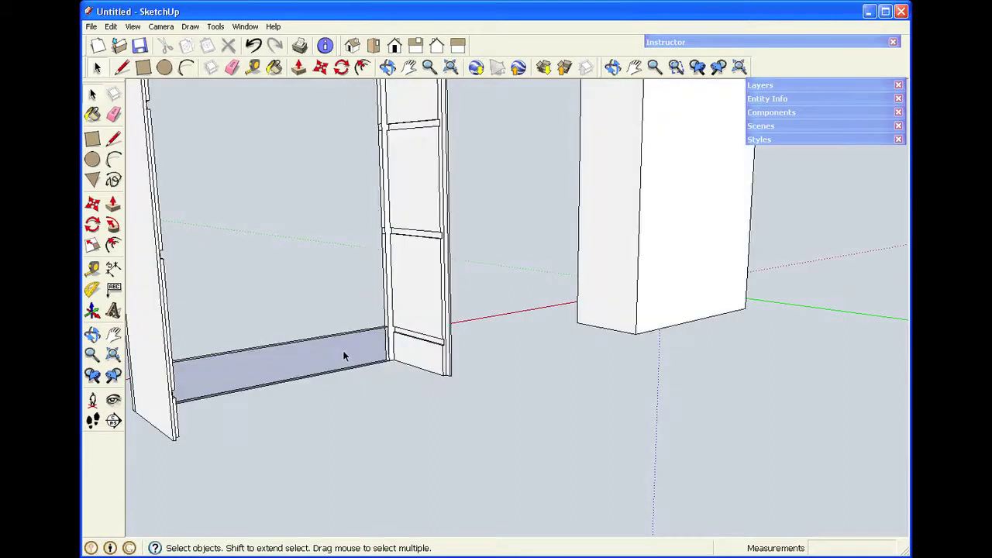
# Step: Edit the lower rail component and trace its 4 1/2" back end edge to fill the missing back face
pyautogui.doubleClick(345, 356)
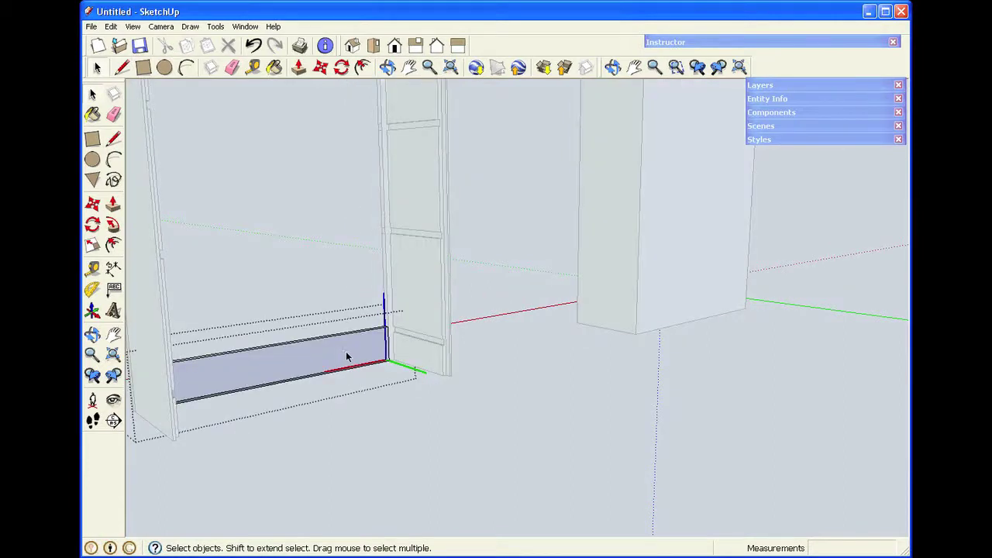
pyautogui.scroll(3, 351, 358)
pyautogui.scroll(3, 356, 361)
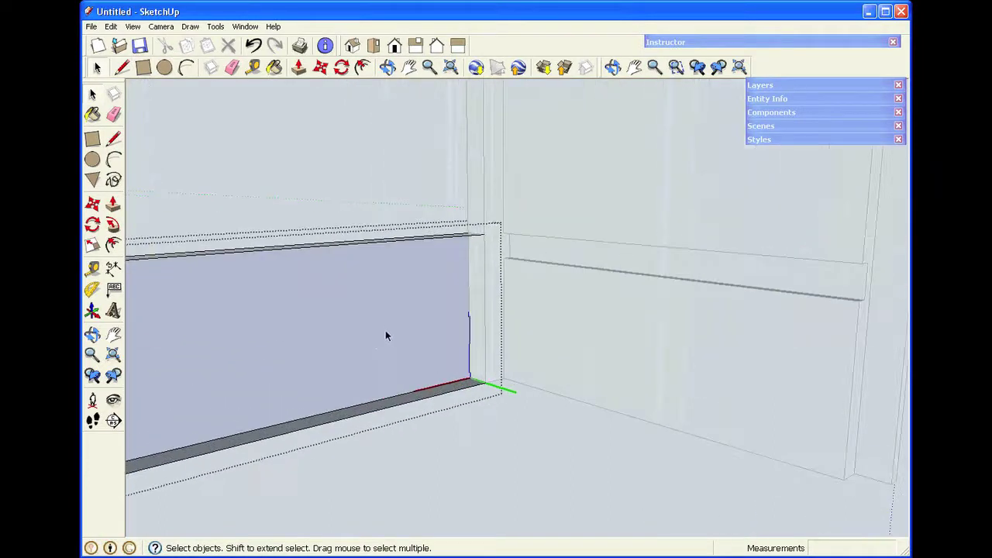
pyautogui.press('l')
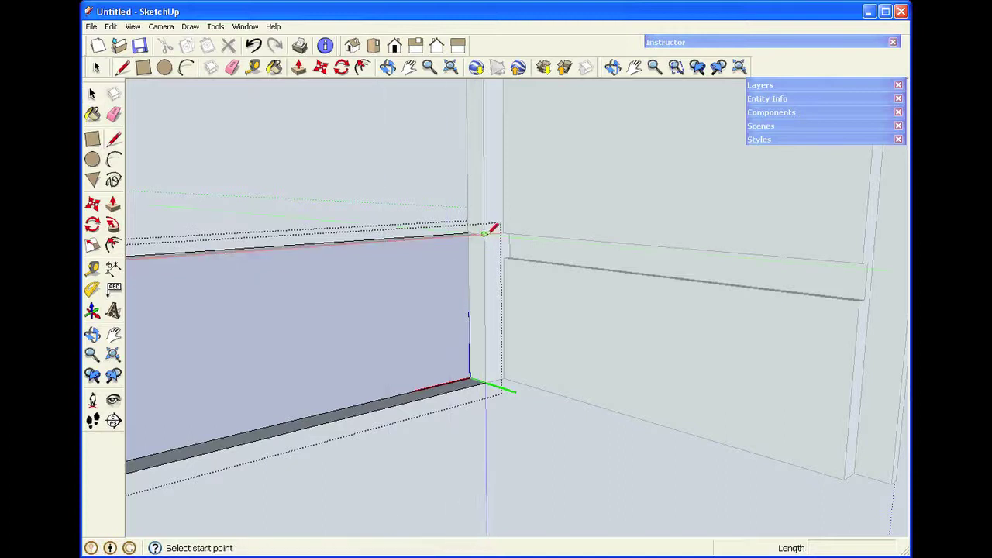
pyautogui.click(484, 234)
pyautogui.click(485, 382)
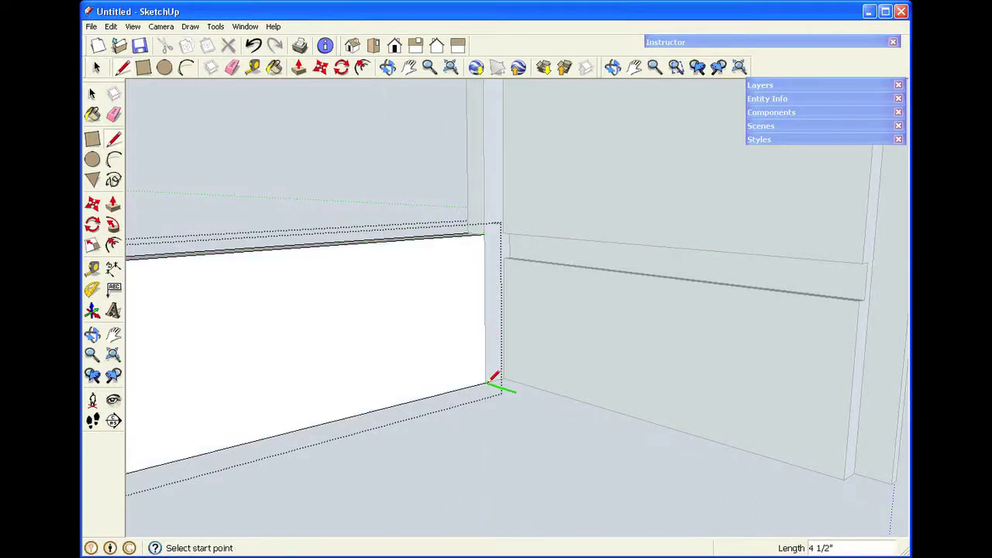
pyautogui.scroll(-4, 483, 379)
pyautogui.scroll(-5, 485, 372)
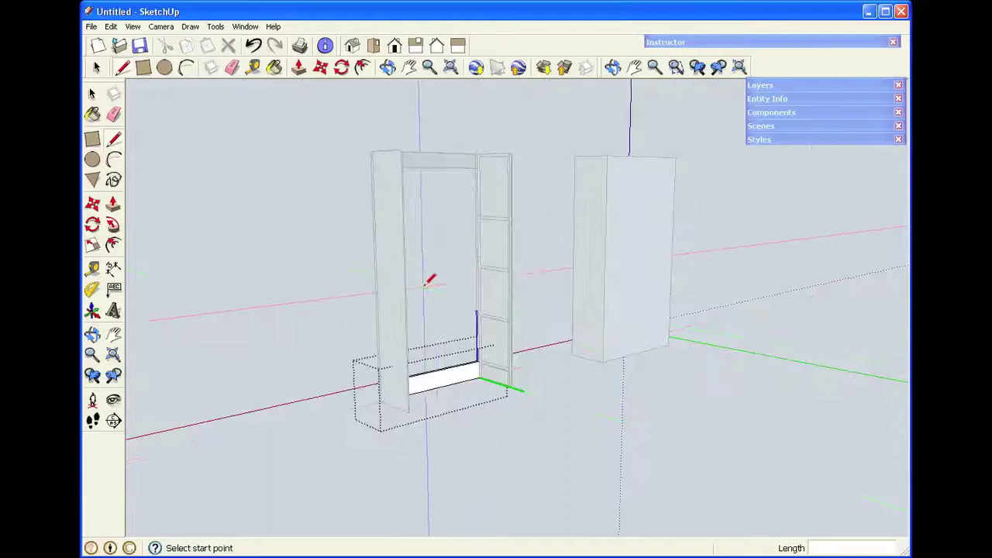
pyautogui.click(442, 221)
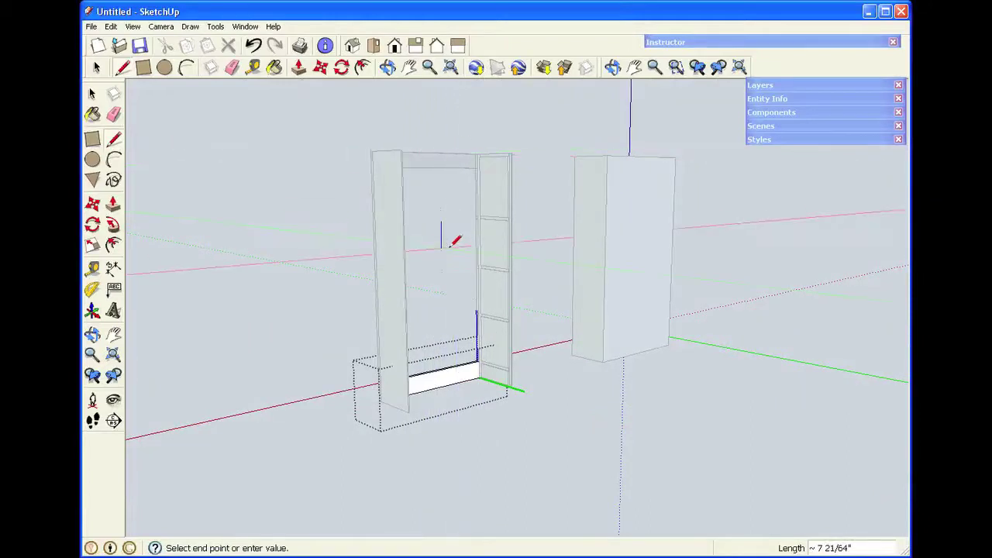
pyautogui.press('space')
# Step: Edit the upper rail component, trace its 3 1/2" back end edge to fill the missing back face, and close the component
pyautogui.scroll(3, 466, 147)
pyautogui.scroll(4, 466, 148)
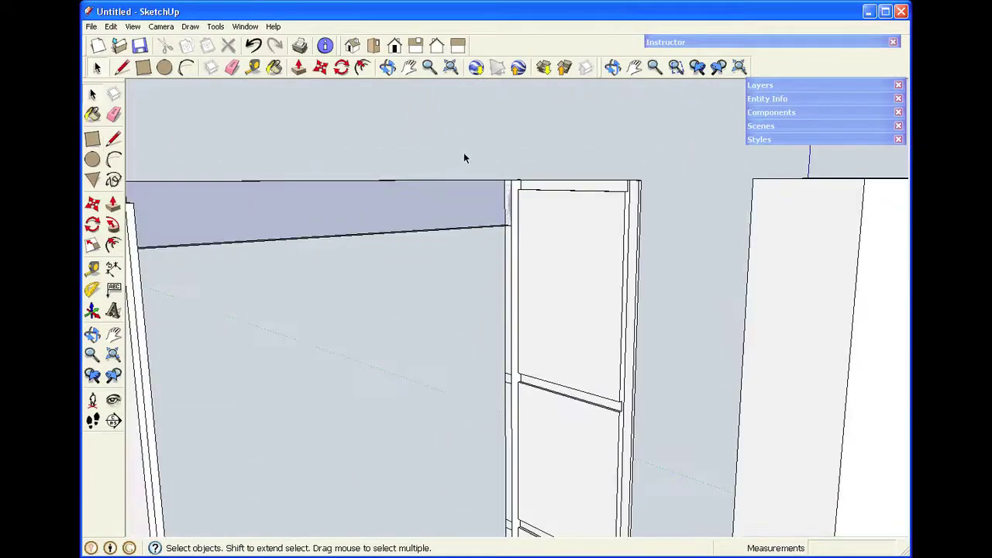
pyautogui.click(465, 216)
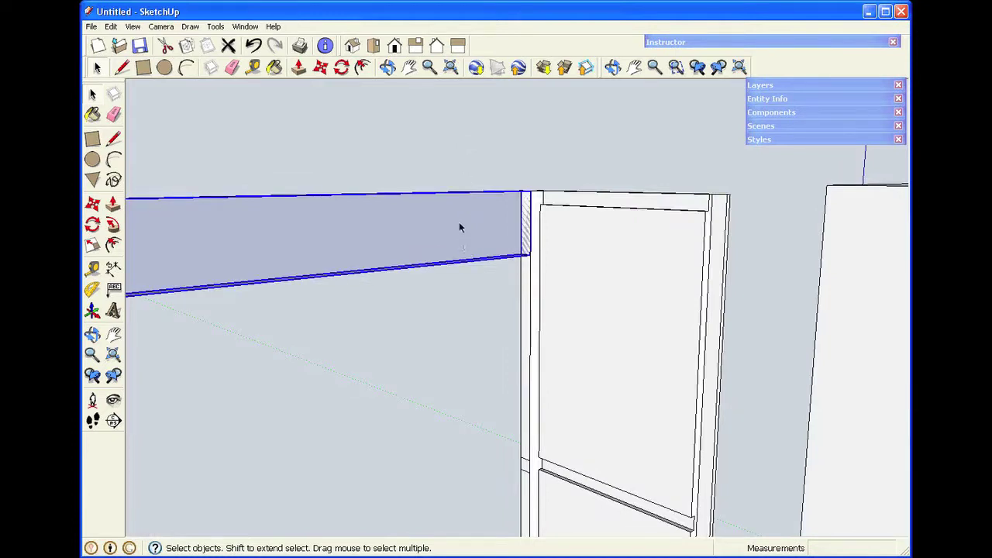
pyautogui.rightClick(460, 225)
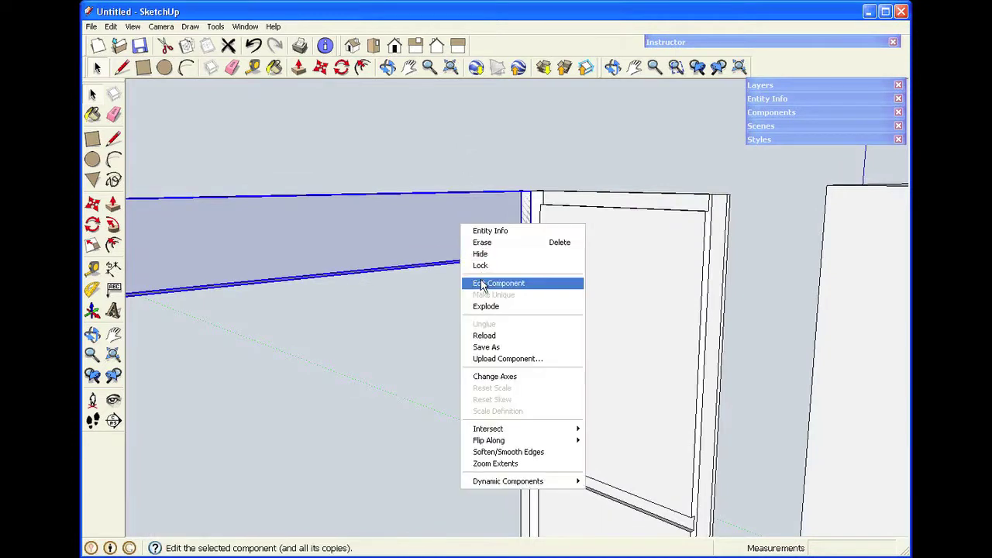
pyautogui.click(438, 294)
pyautogui.doubleClick(438, 228)
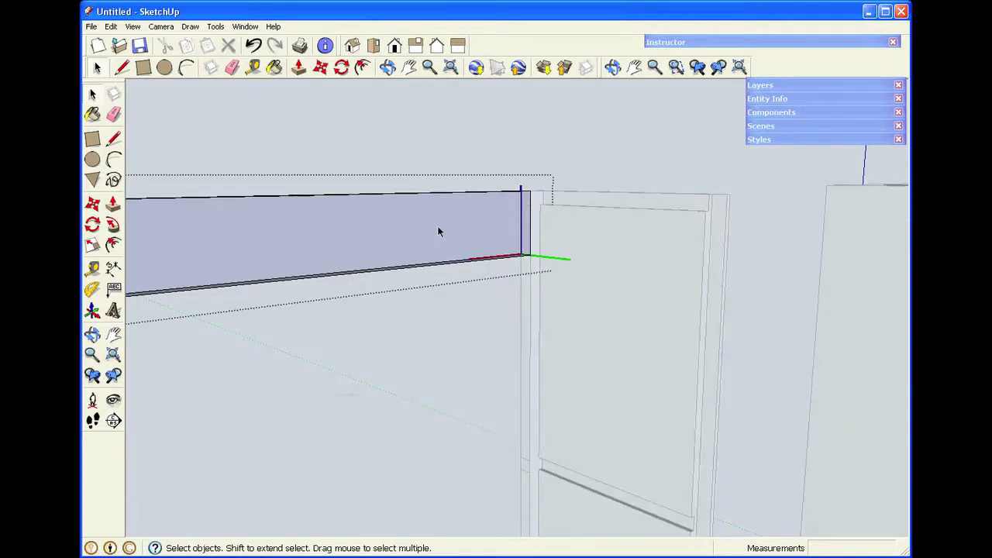
pyautogui.press('l')
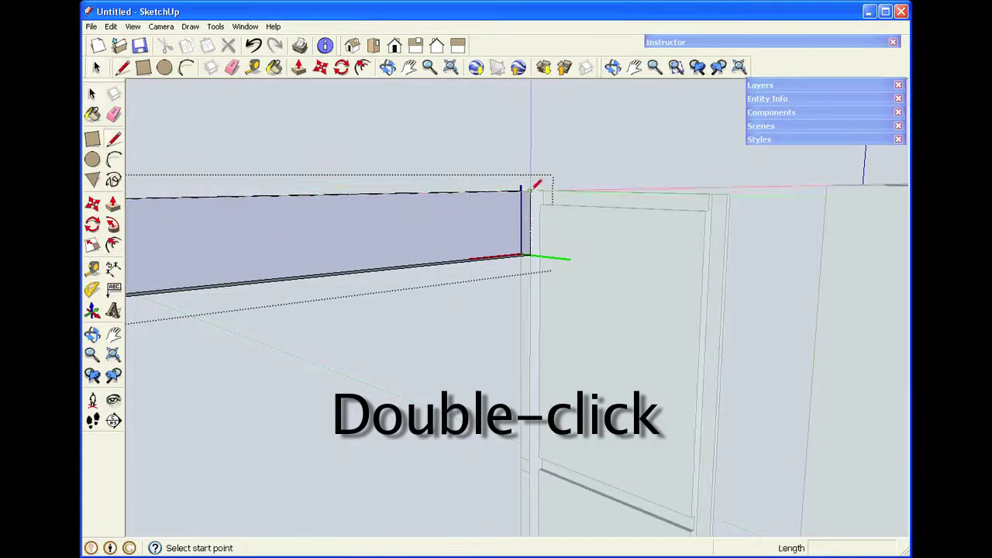
pyautogui.click(531, 189)
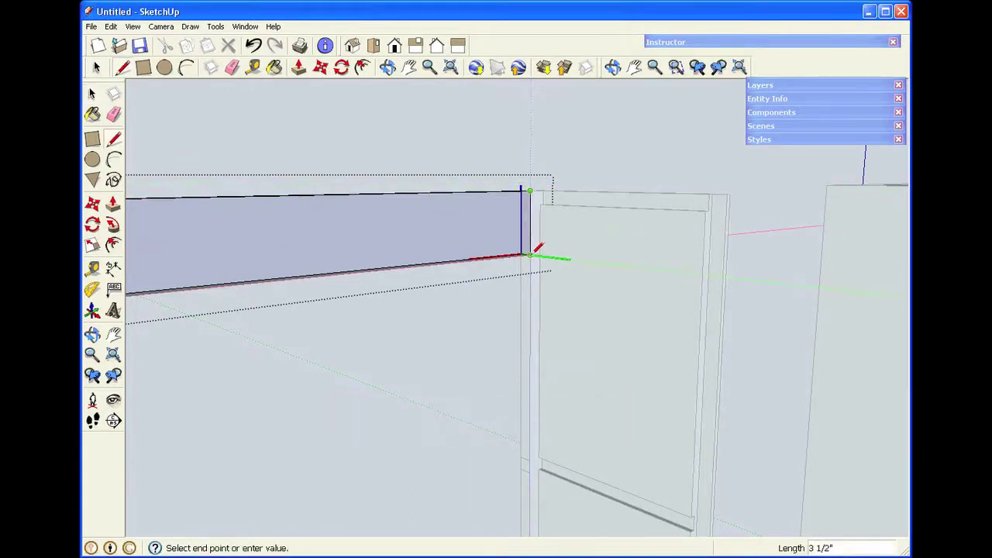
pyautogui.click(532, 255)
pyautogui.press('space')
pyautogui.click(504, 317)
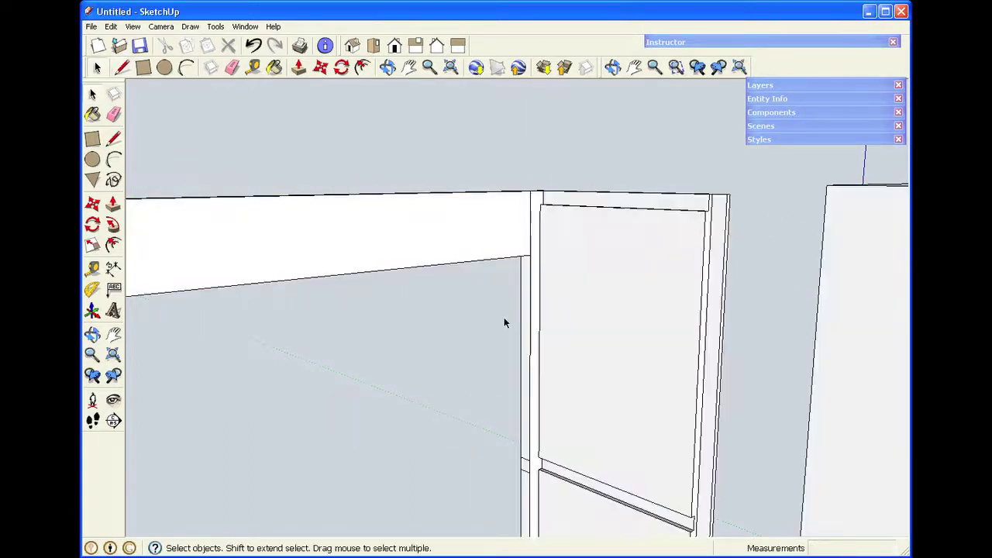
# Step: Draw a 31" by 3/4" rectangle at the back of the case between the lowest dadoes of the two side panels
pyautogui.scroll(-1, 501, 315)
pyautogui.scroll(-6, 500, 316)
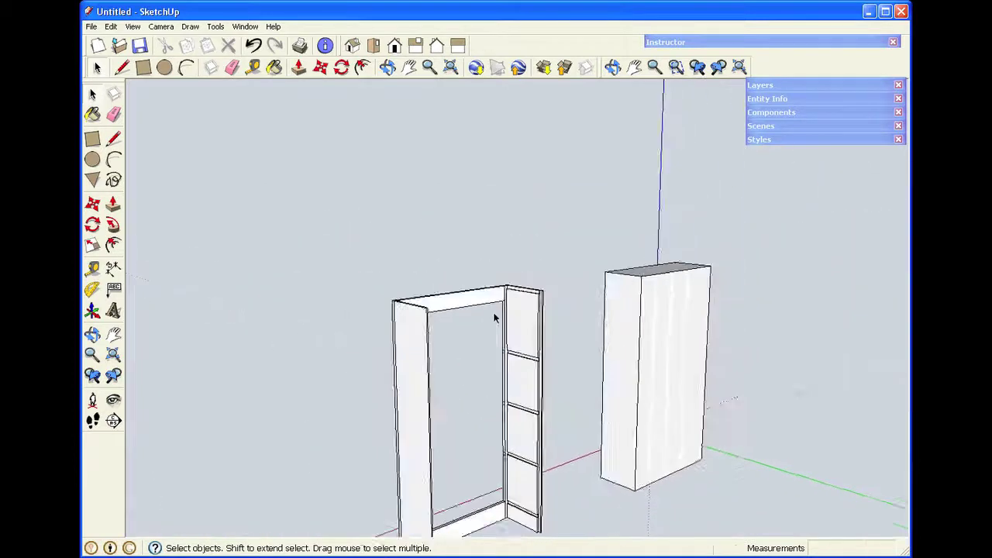
pyautogui.scroll(6, 495, 535)
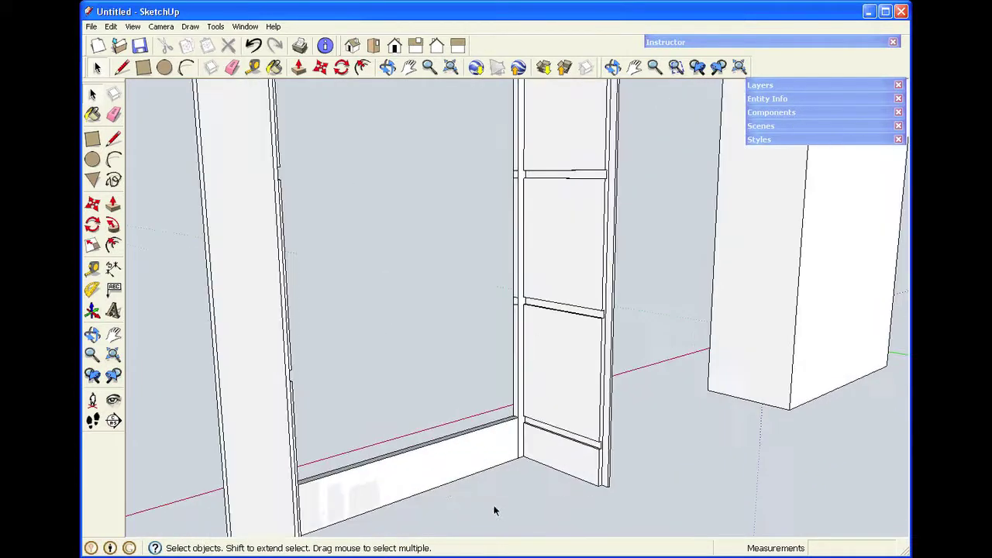
pyautogui.click(388, 67)
pyautogui.moveTo(421, 435); pyautogui.dragTo(434, 365)
pyautogui.scroll(3, 466, 408)
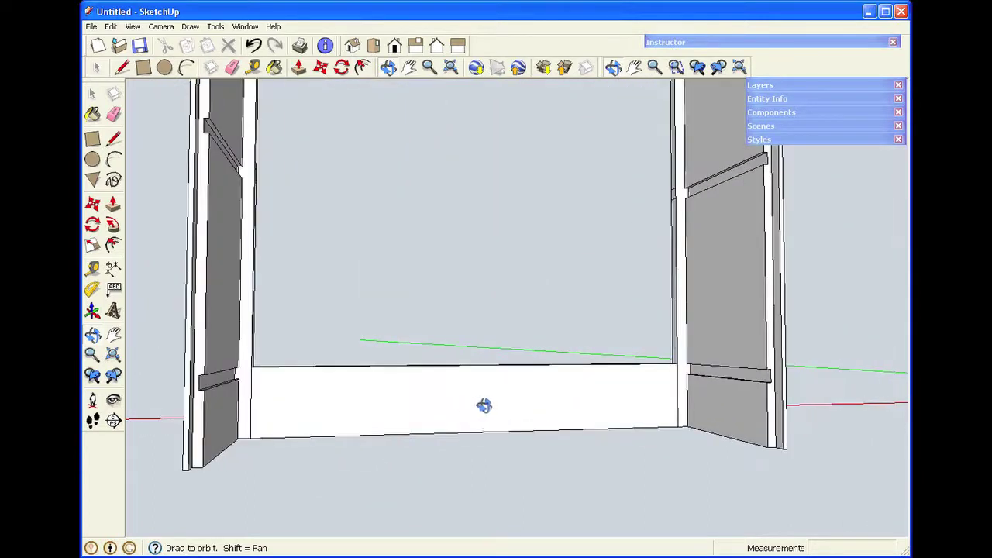
pyautogui.scroll(1, 476, 418)
pyautogui.press('space')
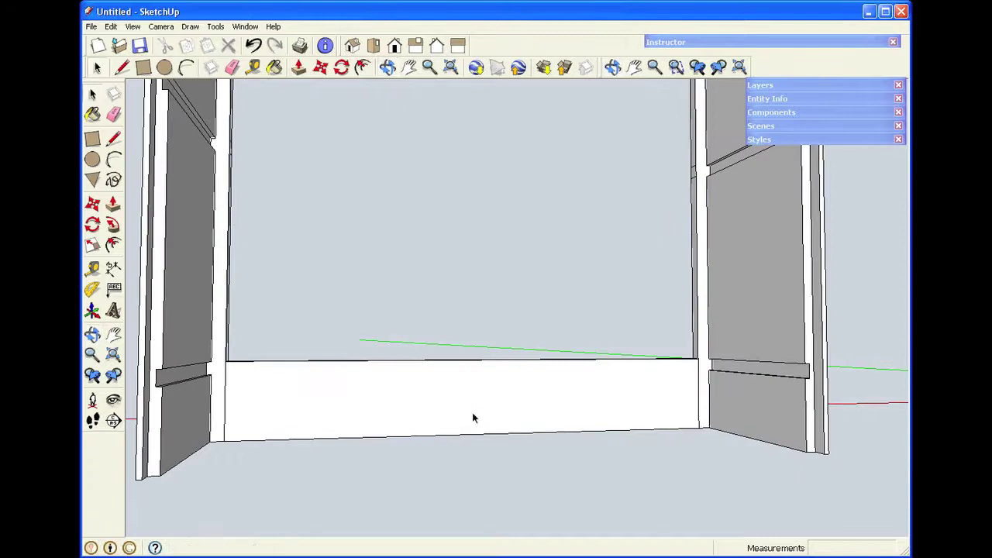
pyautogui.click(143, 67)
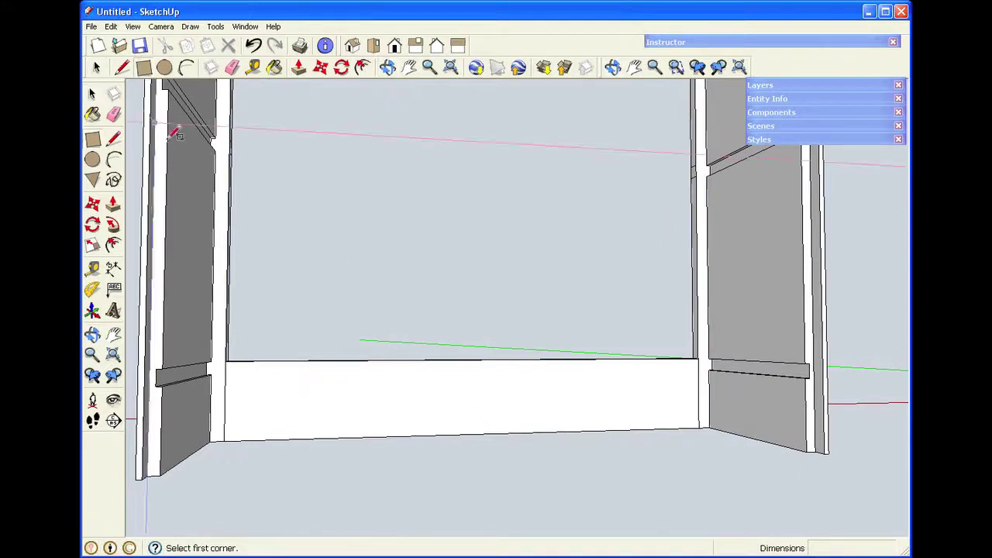
pyautogui.click(158, 369)
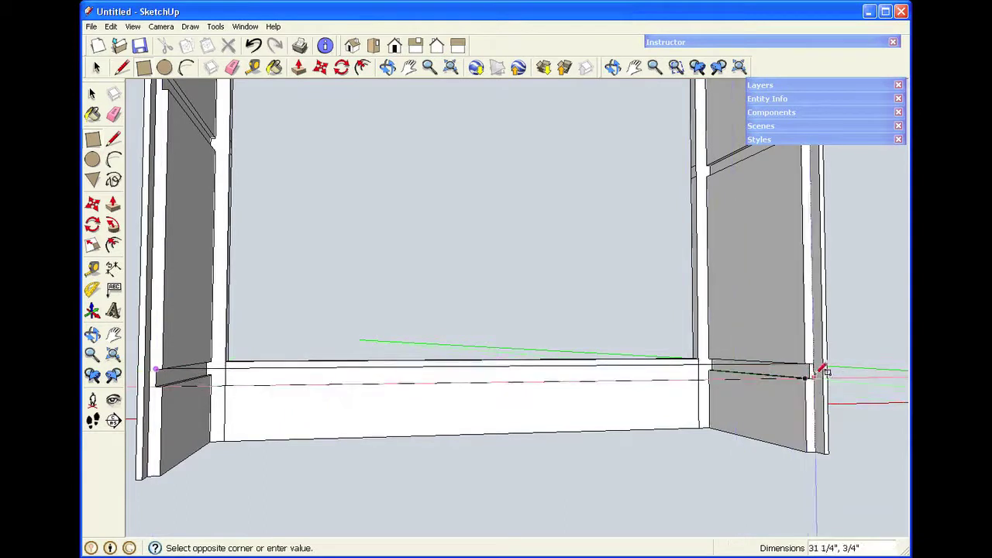
pyautogui.scroll(4, 827, 376)
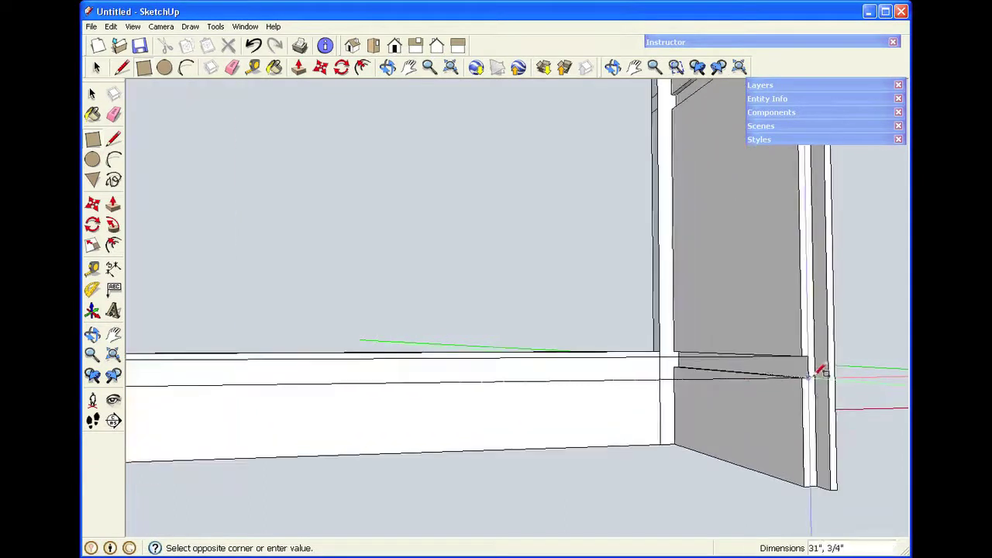
pyautogui.click(811, 378)
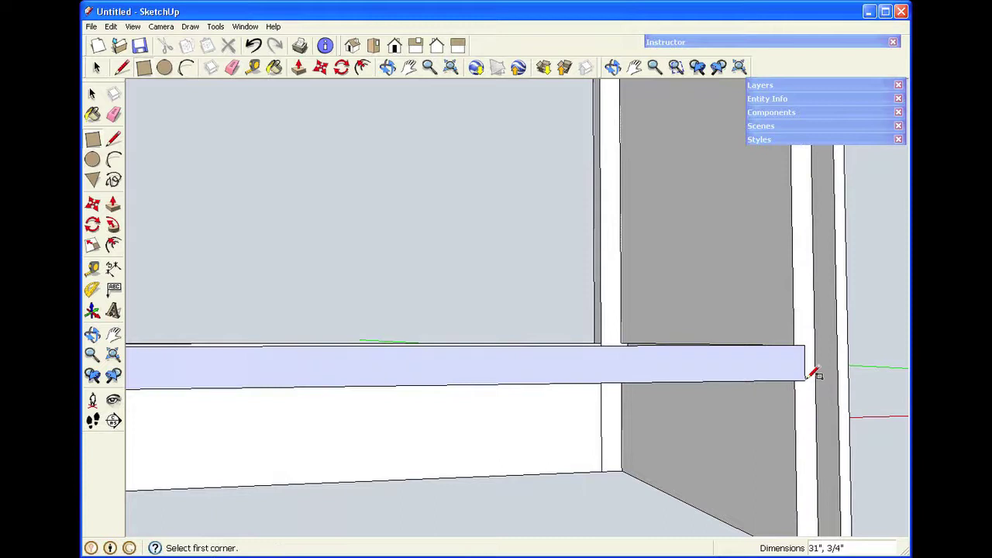
pyautogui.scroll(-3, 768, 332)
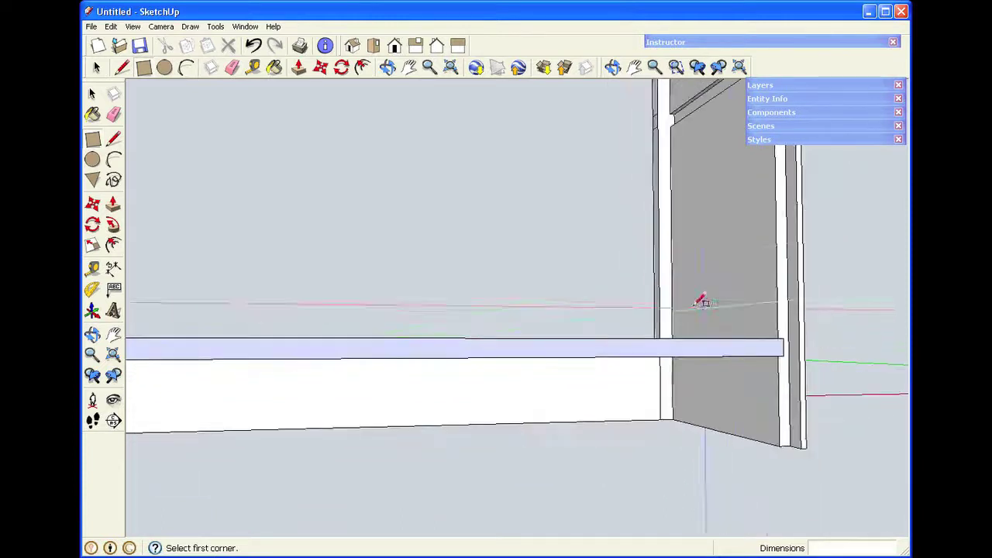
# Step: Push/Pull the shelf rectangle 10 1/2" forward along the dadoes to the back of the face frame
pyautogui.moveTo(576, 268)
pyautogui.mouseDown(button='middle')
pyautogui.moveTo(559, 256)
pyautogui.moveTo(565, 283)
pyautogui.mouseUp(button='middle')
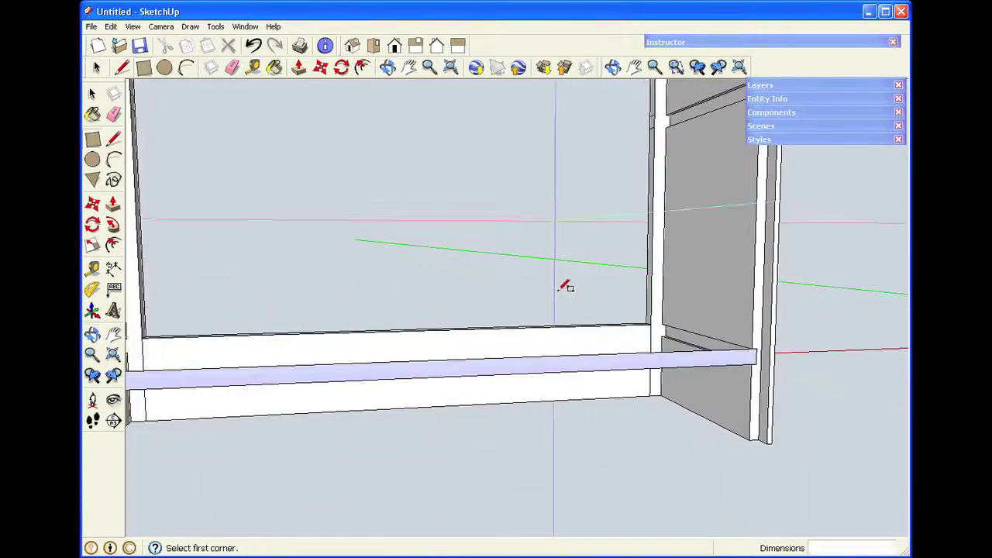
pyautogui.scroll(-2, 558, 281)
pyautogui.scroll(3, 553, 284)
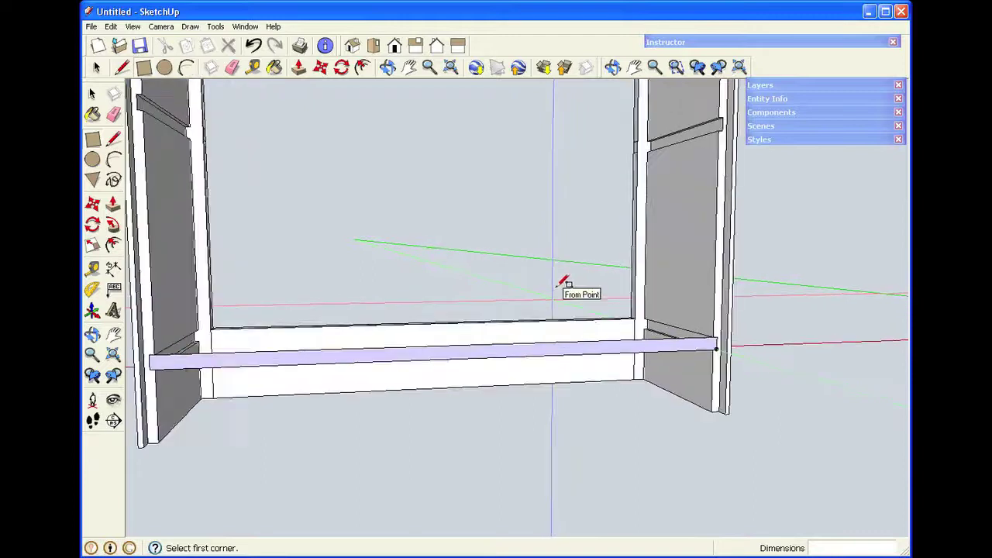
pyautogui.press('space')
pyautogui.press('p')
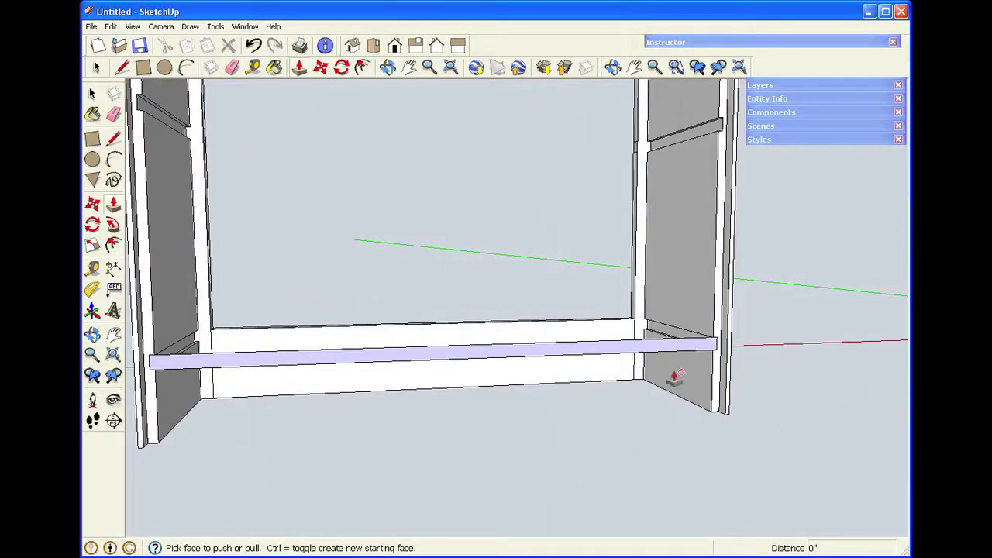
pyautogui.click(645, 353)
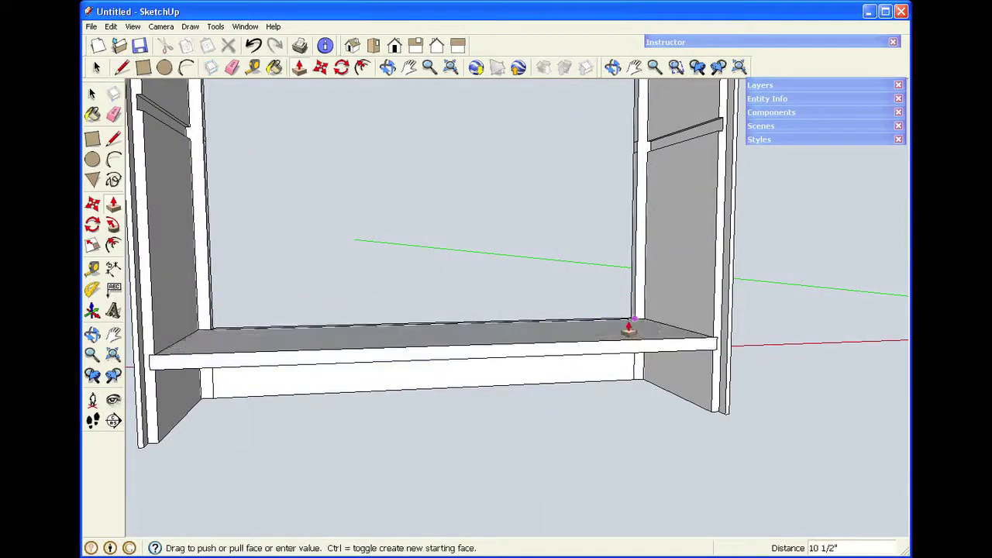
pyautogui.click(624, 323)
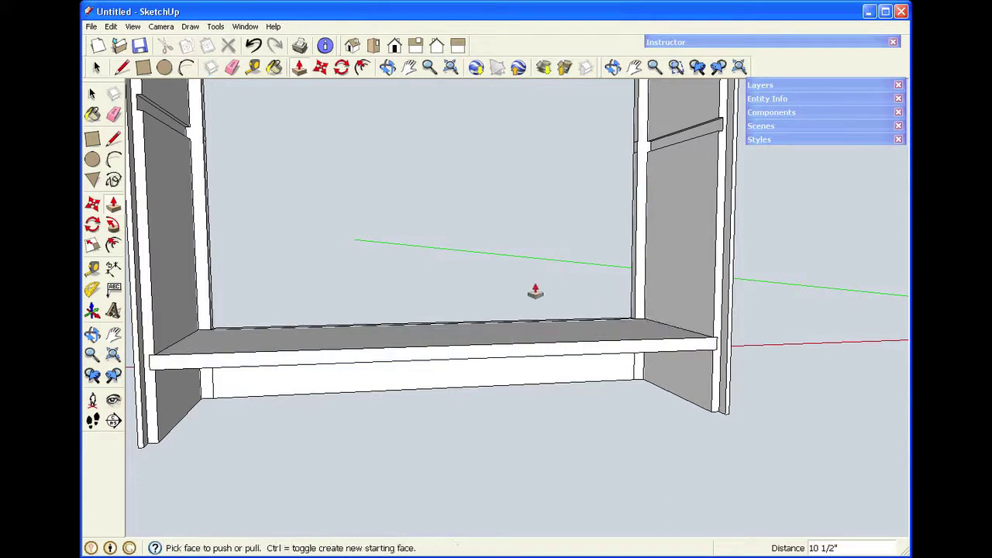
# Step: Select the whole bottom shelf and start making it a component
pyautogui.scroll(-2, 515, 291)
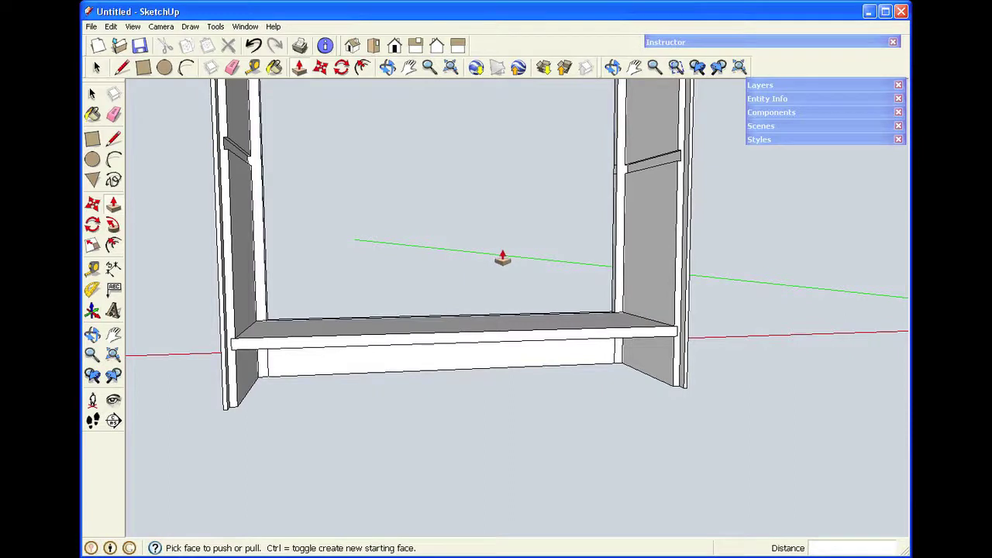
pyautogui.press('space')
pyautogui.moveTo(197, 264)
pyautogui.mouseDown()
pyautogui.moveTo(256, 317)
pyautogui.moveTo(645, 322)
pyautogui.moveTo(705, 360)
pyautogui.mouseUp()
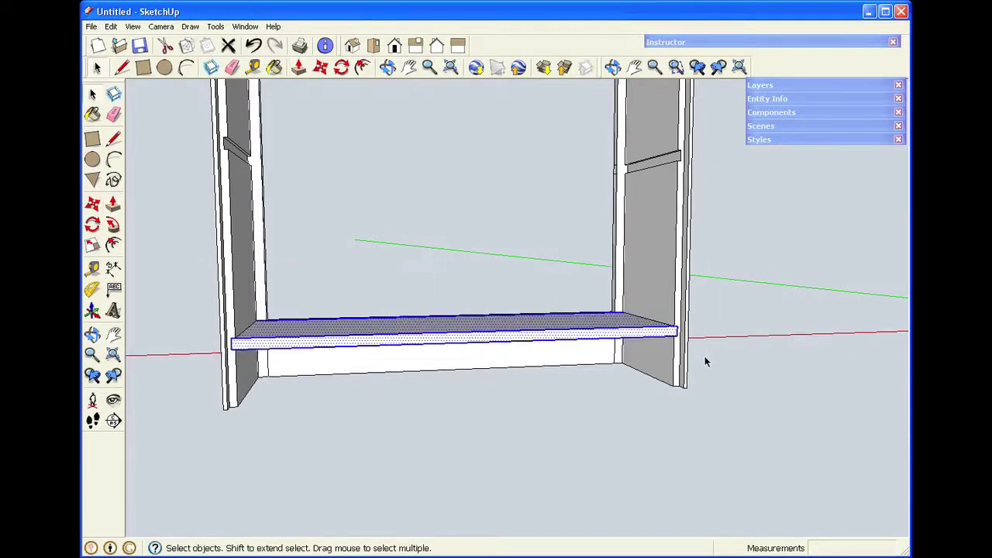
pyautogui.rightClick(604, 336)
pyautogui.click(635, 415)
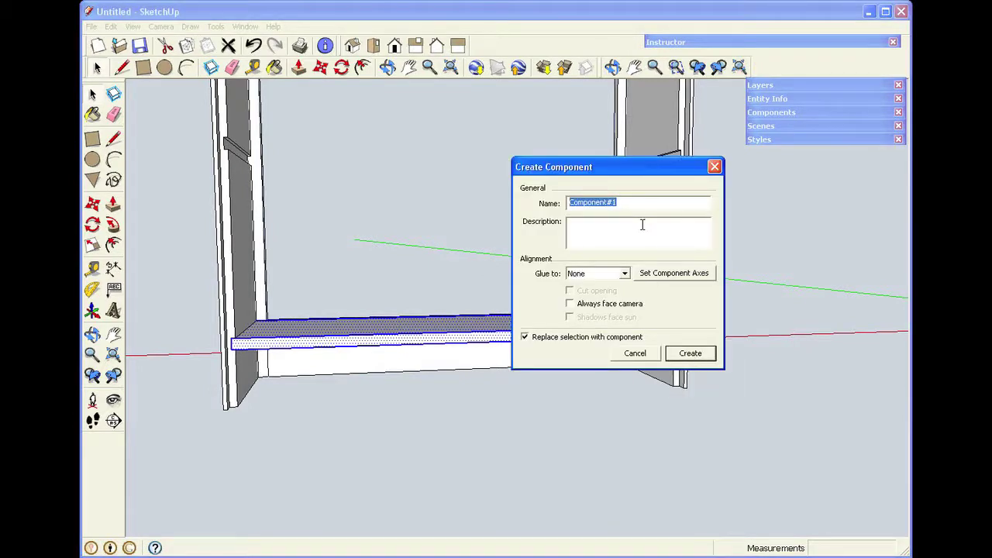
# Step: Create a component named "fixed shelf" from the selected bottom shelf, replacing the selection with it
pyautogui.write('fixed shelf')
pyautogui.click(688, 353)
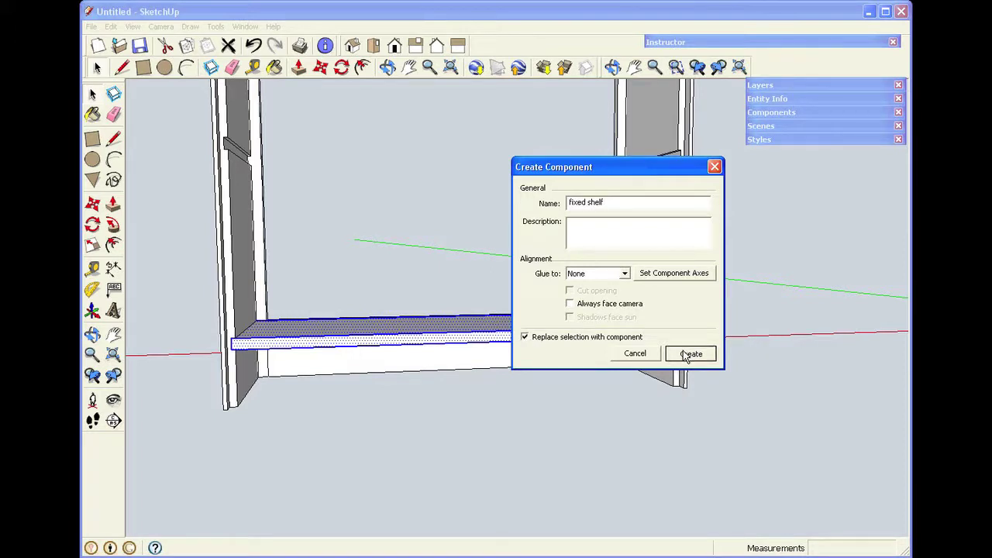
pyautogui.click(768, 374)
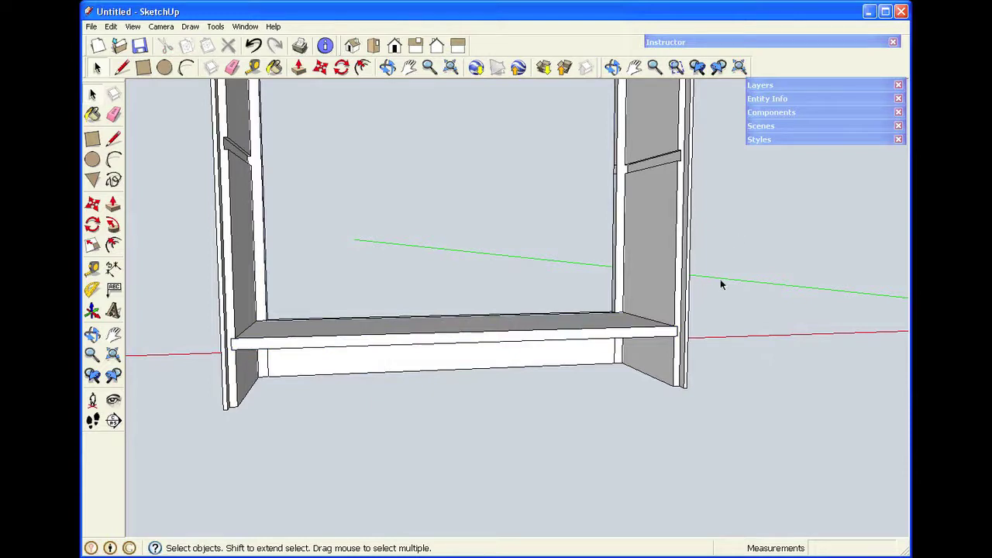
# Step: Copy the bottom fixed shelf 12 3/4" straight up into the next pair of dadoes in the sides
pyautogui.click(632, 334)
pyautogui.press('m')
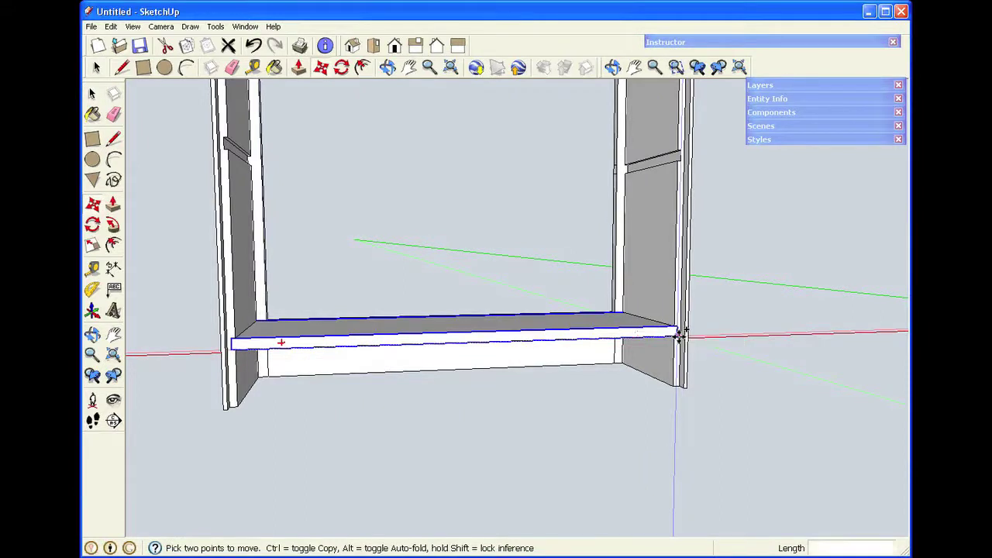
pyautogui.click(679, 333)
pyautogui.press('ctrl')
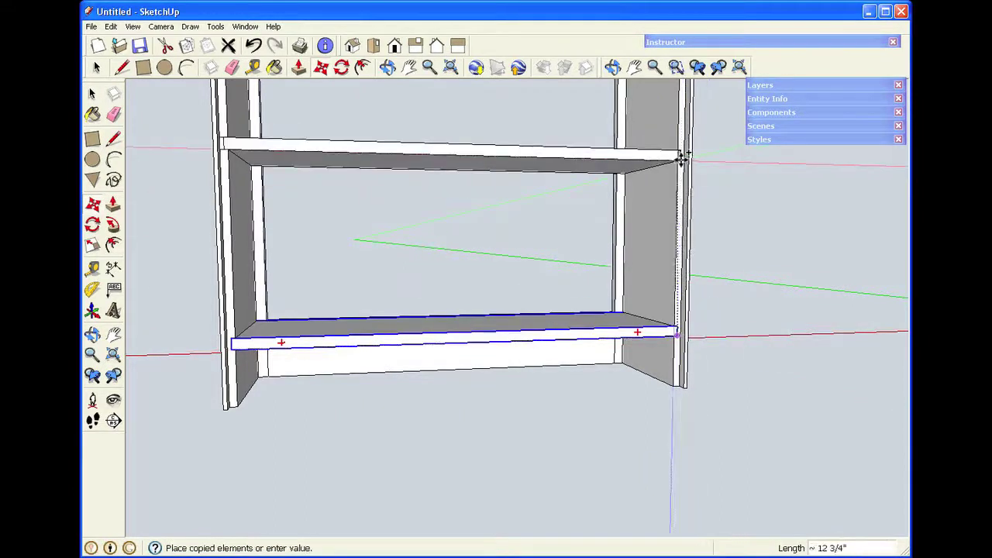
pyautogui.click(677, 152)
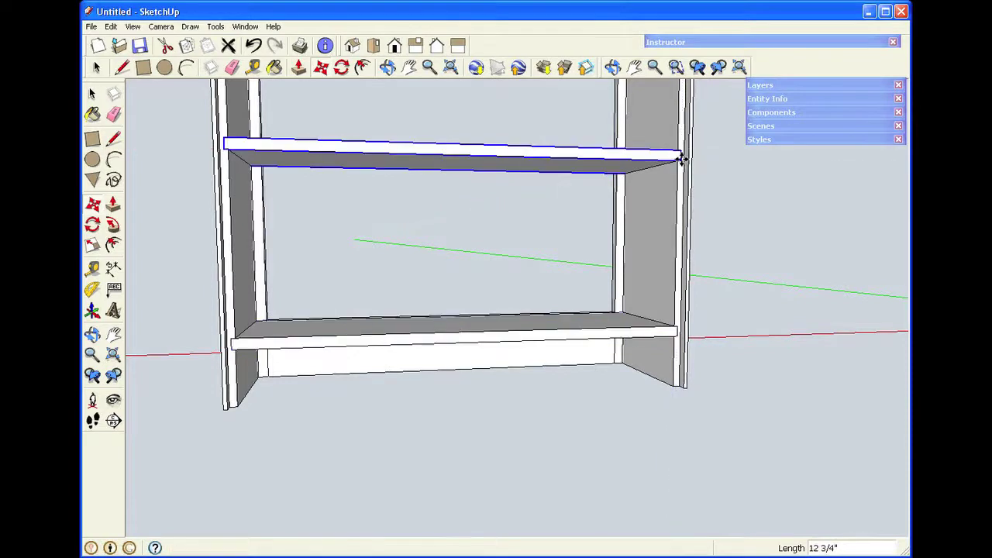
# Step: Copy the second shelf 12 3/4" up into the third pair of dadoes in the sides
pyautogui.click(635, 67)
pyautogui.moveTo(557, 85); pyautogui.dragTo(553, 212)
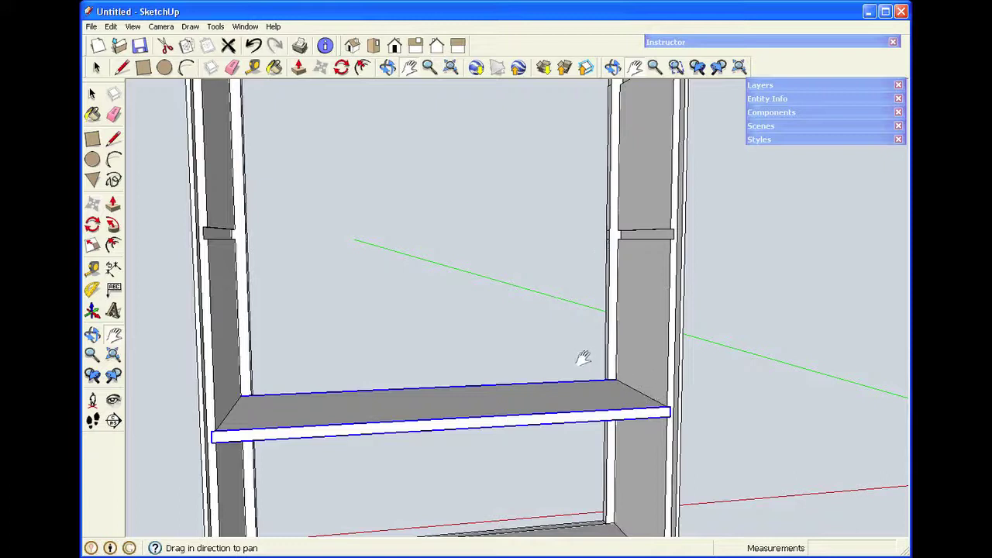
pyautogui.press('space')
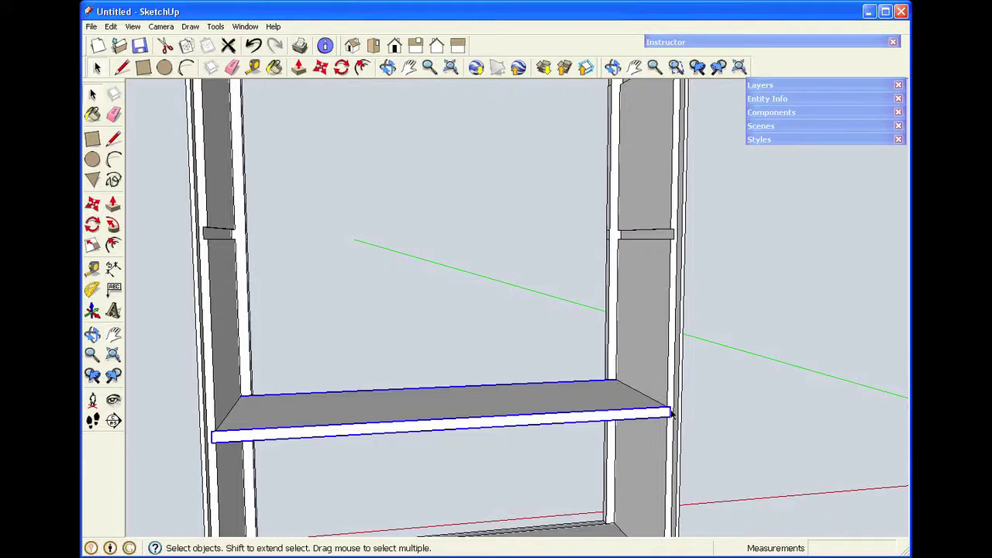
pyautogui.press('m')
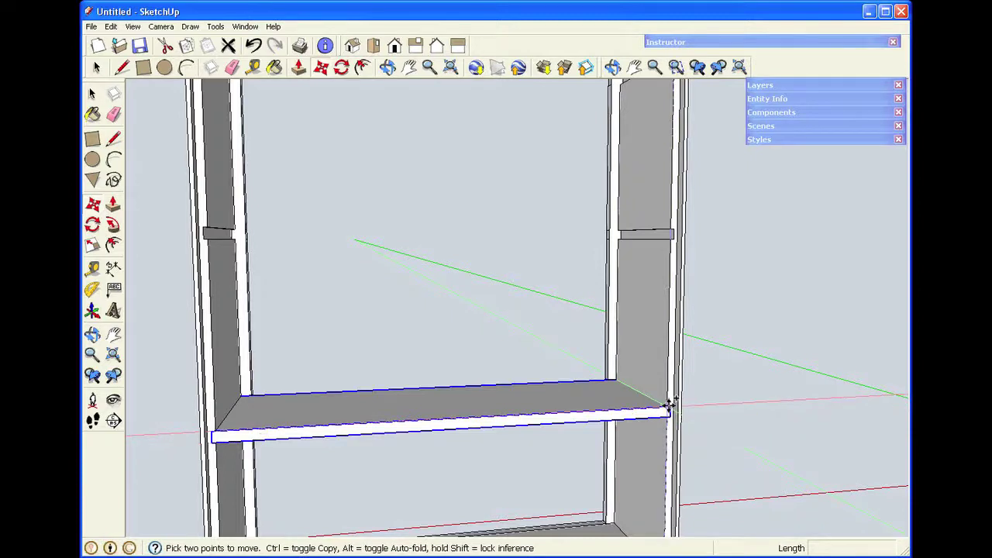
pyautogui.press('ctrl')
pyautogui.click(668, 402)
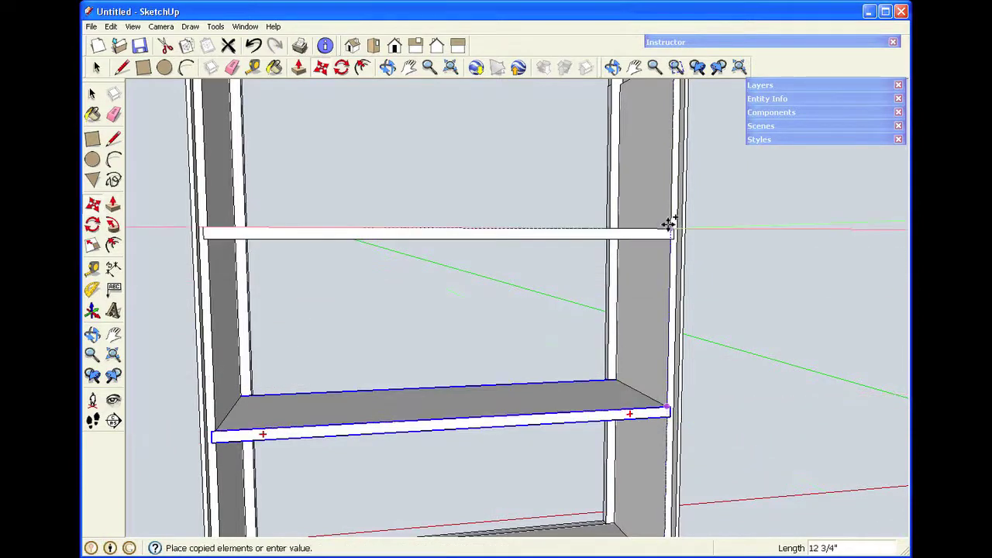
pyautogui.click(669, 226)
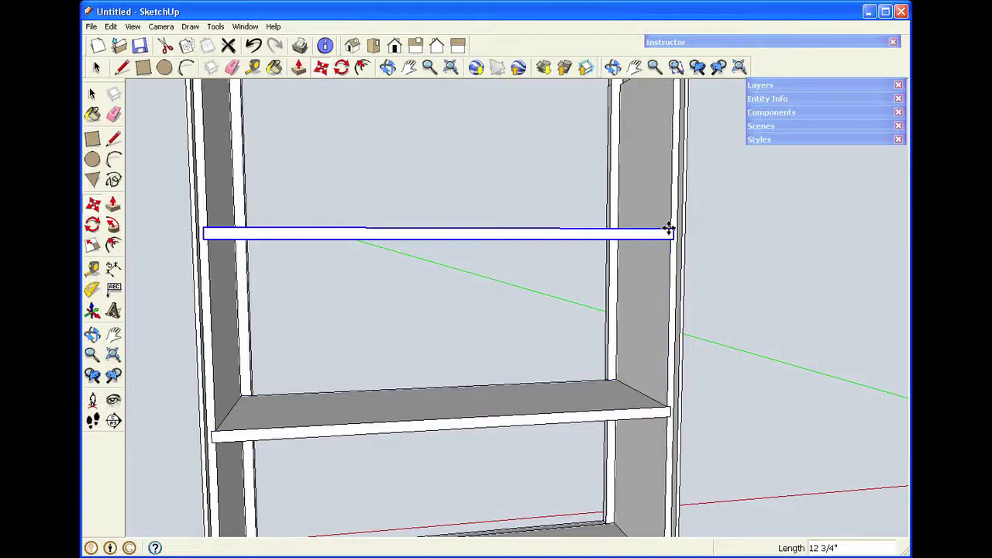
# Step: Copy the third shelf straight up from its front corner into the uppermost pair of dadoes
pyautogui.scroll(2, 625, 171)
pyautogui.scroll(-3, 625, 174)
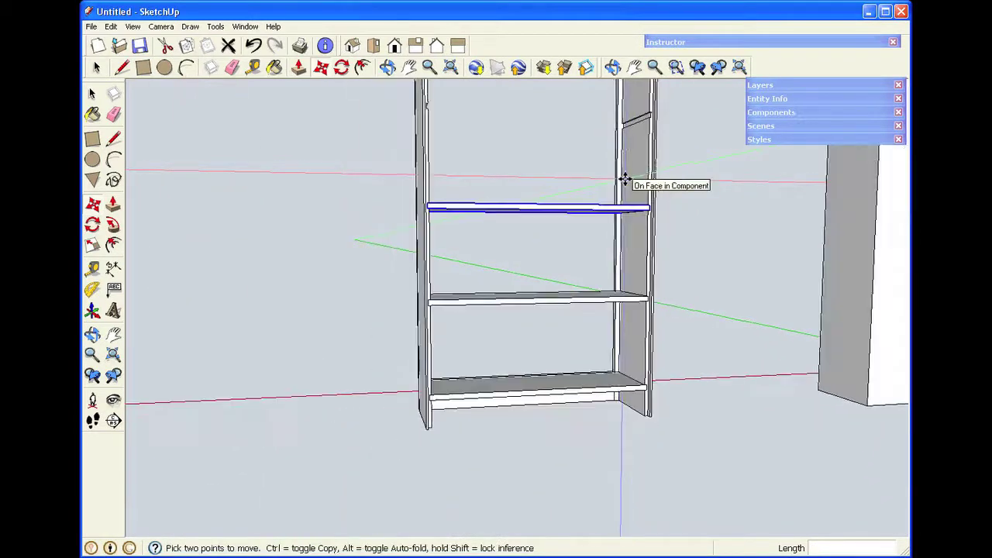
pyautogui.scroll(3, 691, 160)
pyautogui.click(635, 66)
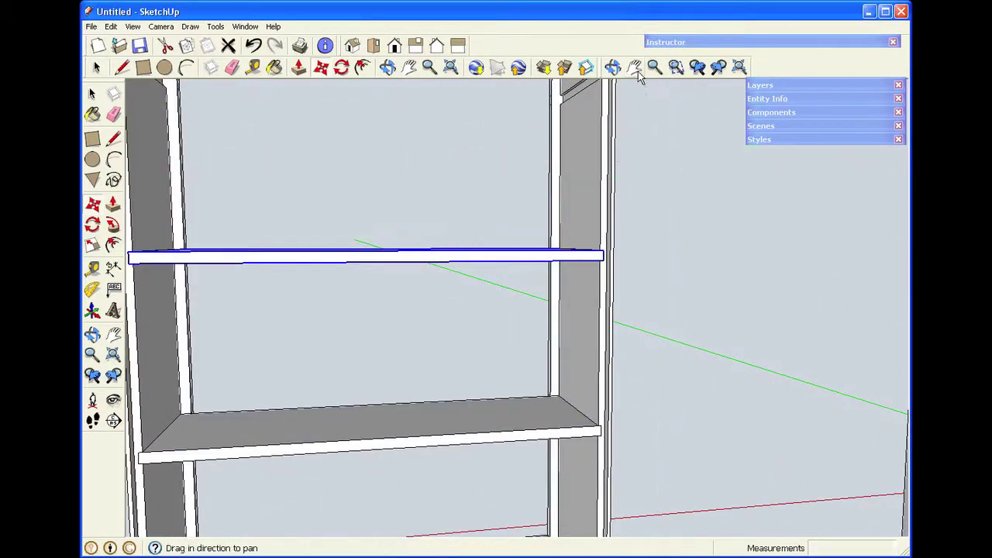
pyautogui.moveTo(653, 178); pyautogui.dragTo(654, 324)
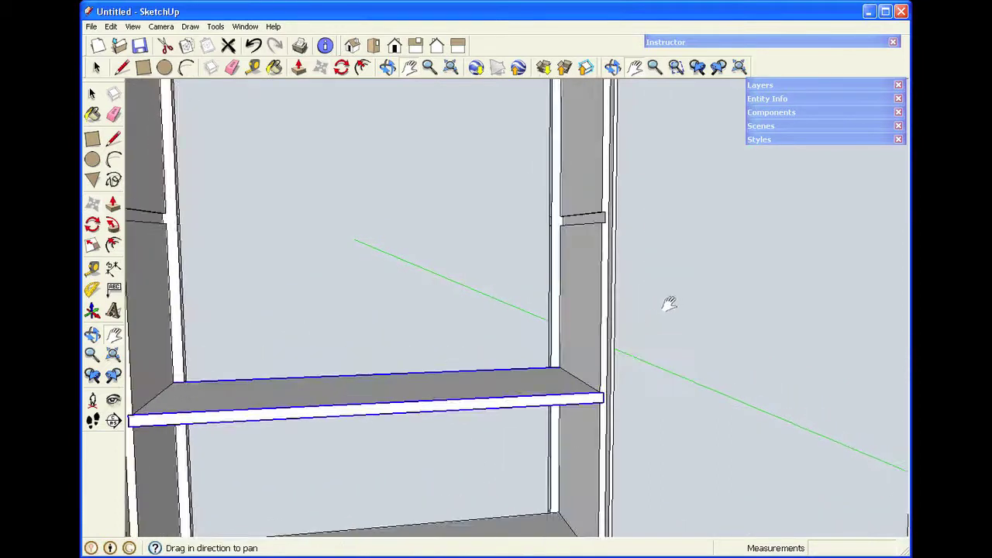
pyautogui.press('space')
pyautogui.press('m')
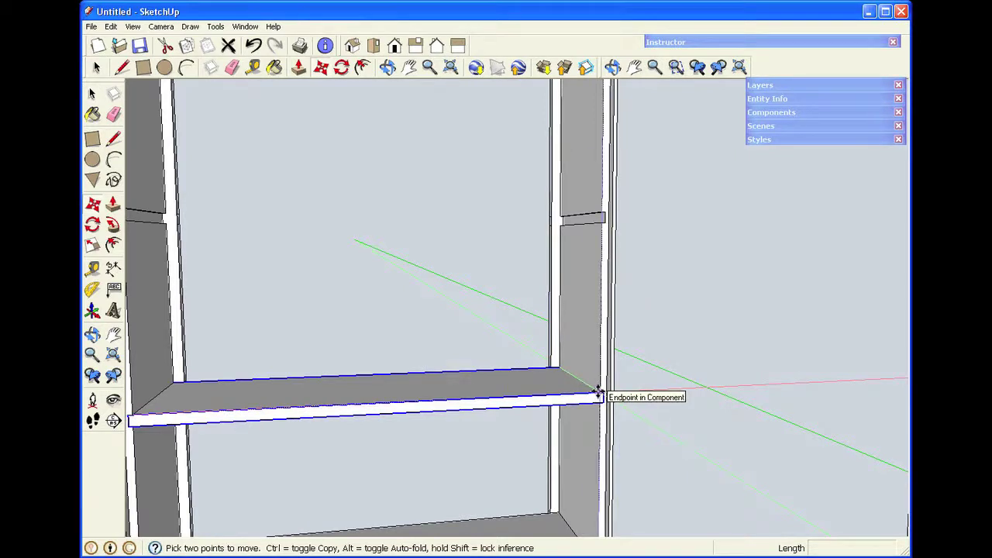
pyautogui.scroll(4, 599, 394)
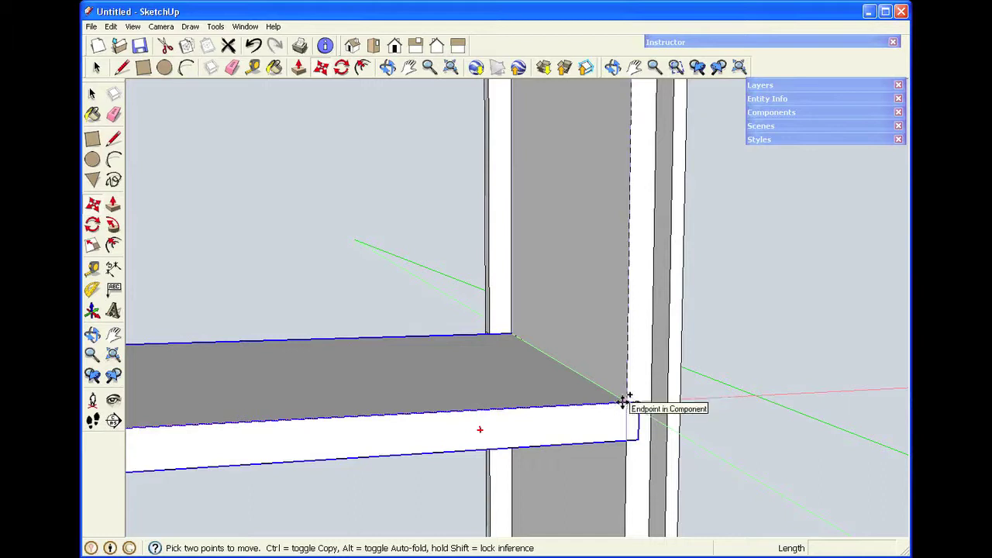
pyautogui.click(625, 400)
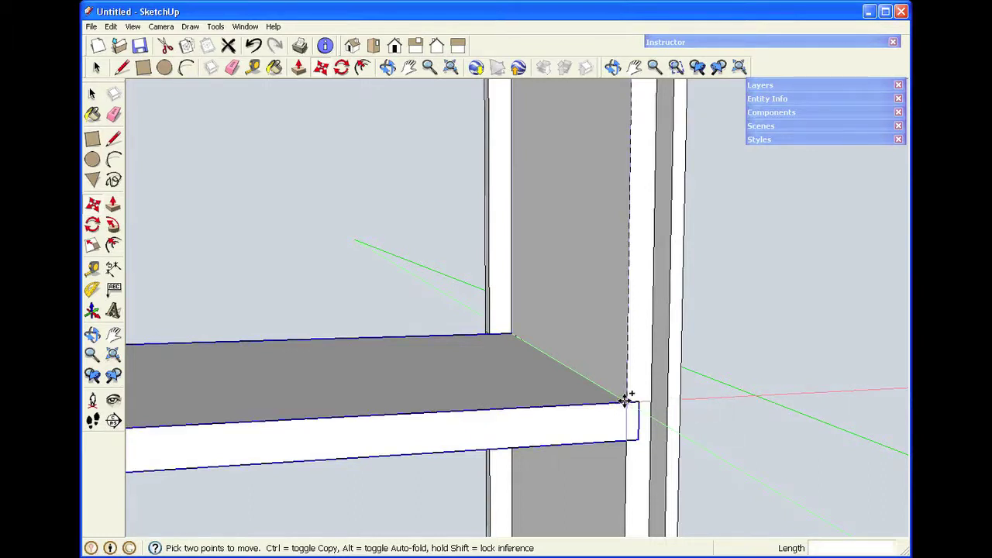
pyautogui.press('ctrl')
pyautogui.scroll(-3, 628, 399)
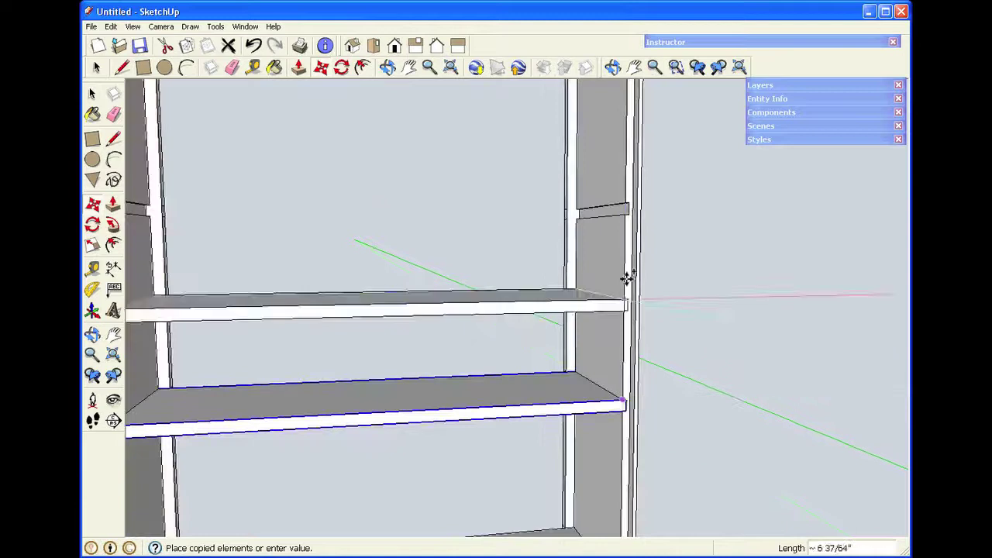
pyautogui.click(625, 205)
pyautogui.scroll(-5, 620, 206)
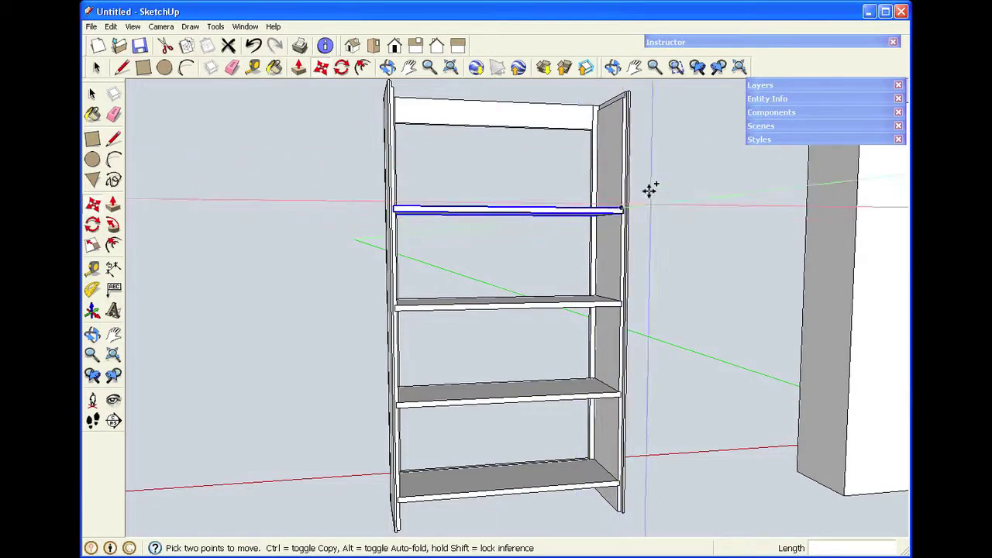
# Step: Copy the fourth shelf 15 1/2" up to the upper ends of the sides to form the bookcase top
pyautogui.scroll(5, 650, 189)
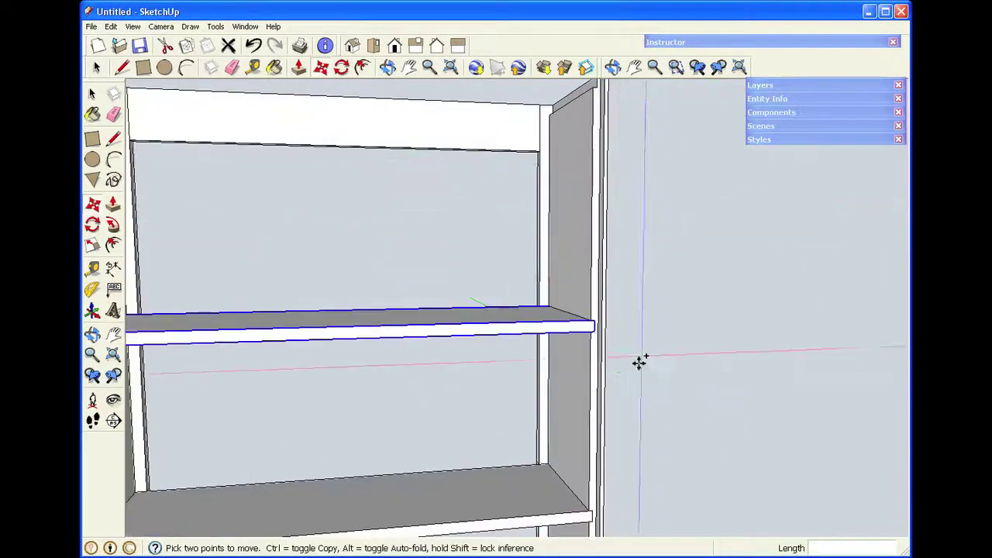
pyautogui.click(588, 332)
pyautogui.press('ctrl')
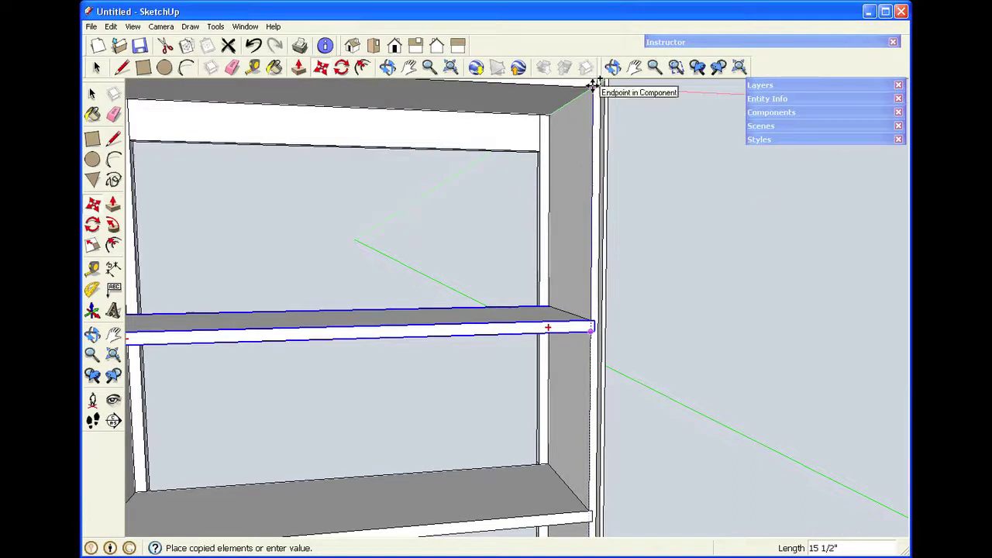
pyautogui.click(594, 83)
pyautogui.press('space')
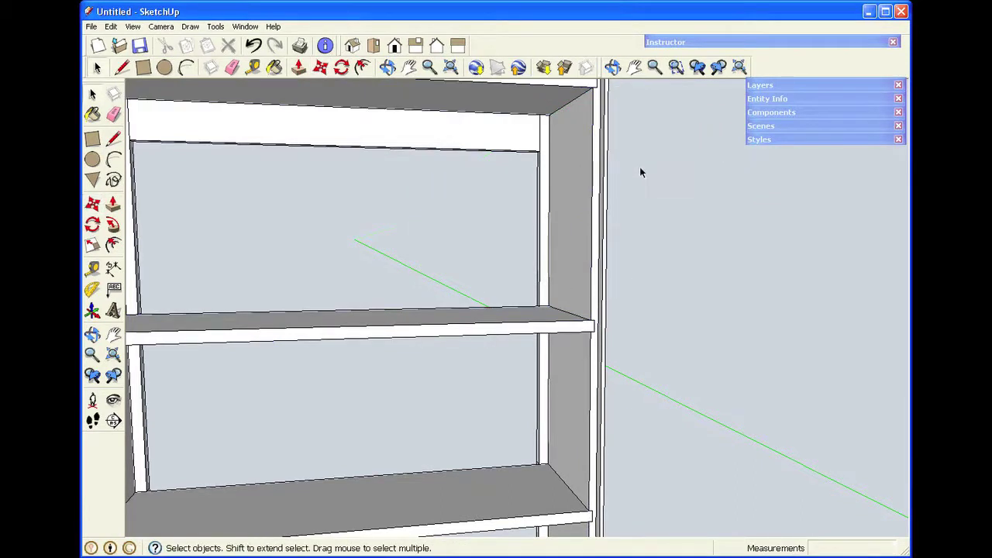
pyautogui.scroll(-5, 641, 172)
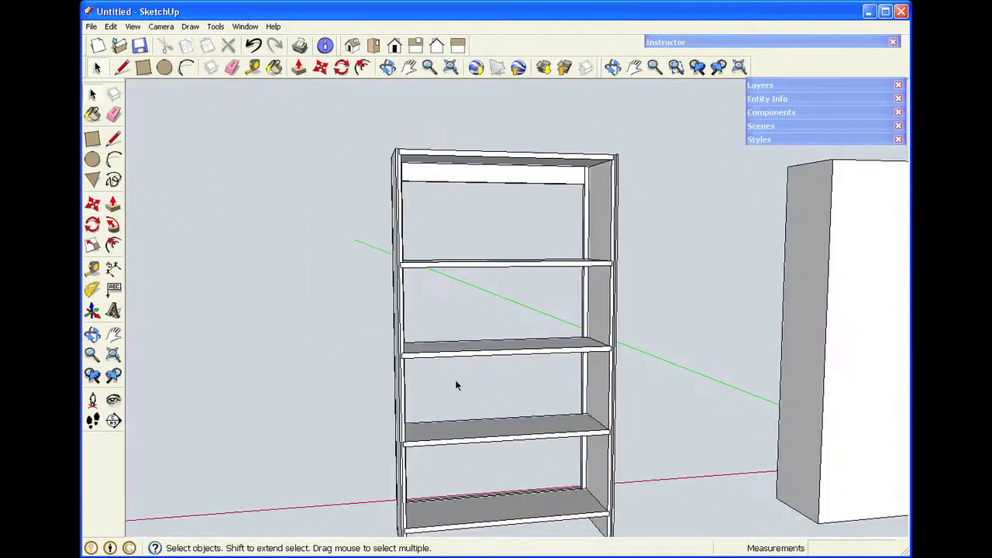
# Step: Make the shelf component at the very top of the bookcase unique
pyautogui.scroll(-2, 457, 384)
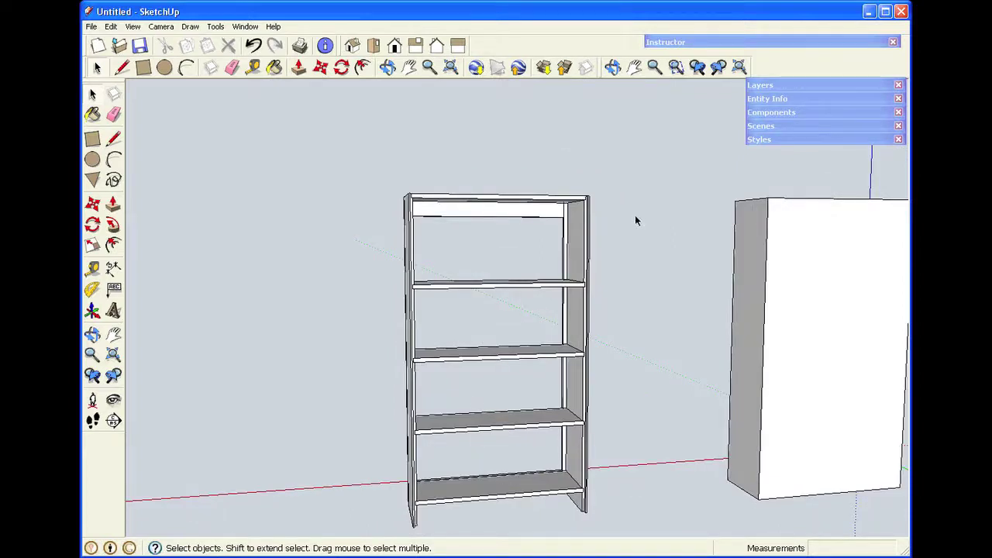
pyautogui.scroll(6, 571, 199)
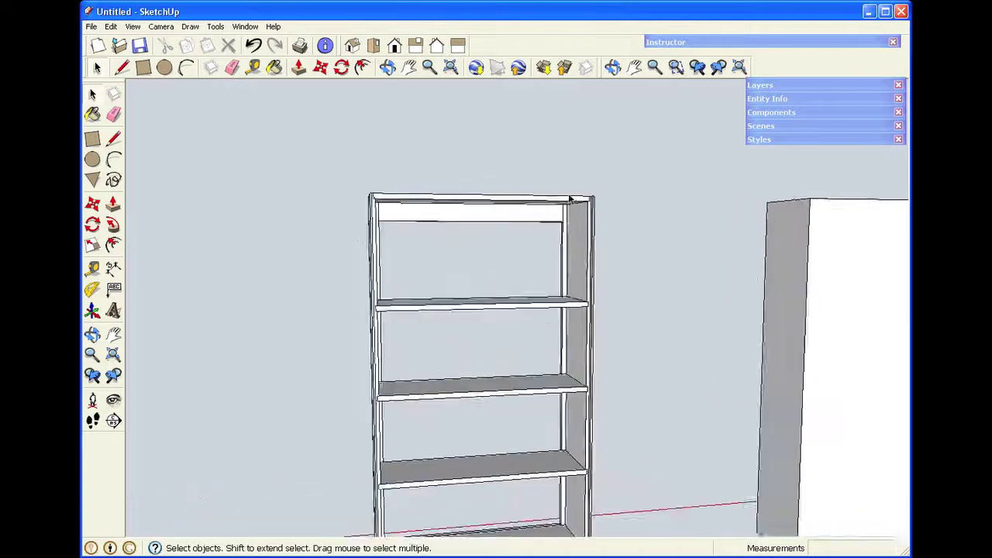
pyautogui.click(613, 66)
pyautogui.moveTo(534, 190); pyautogui.dragTo(653, 312)
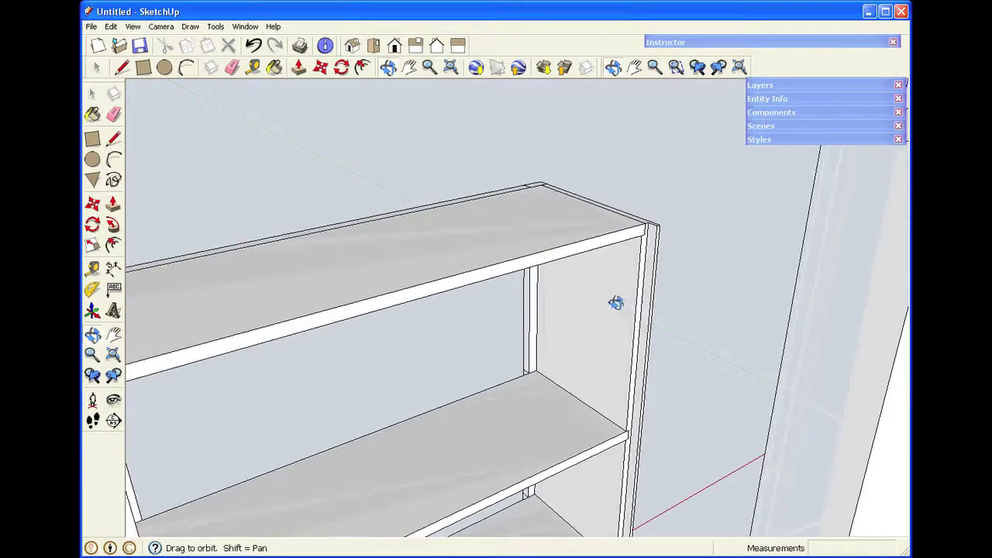
pyautogui.scroll(-5, 613, 303)
pyautogui.scroll(1, 565, 305)
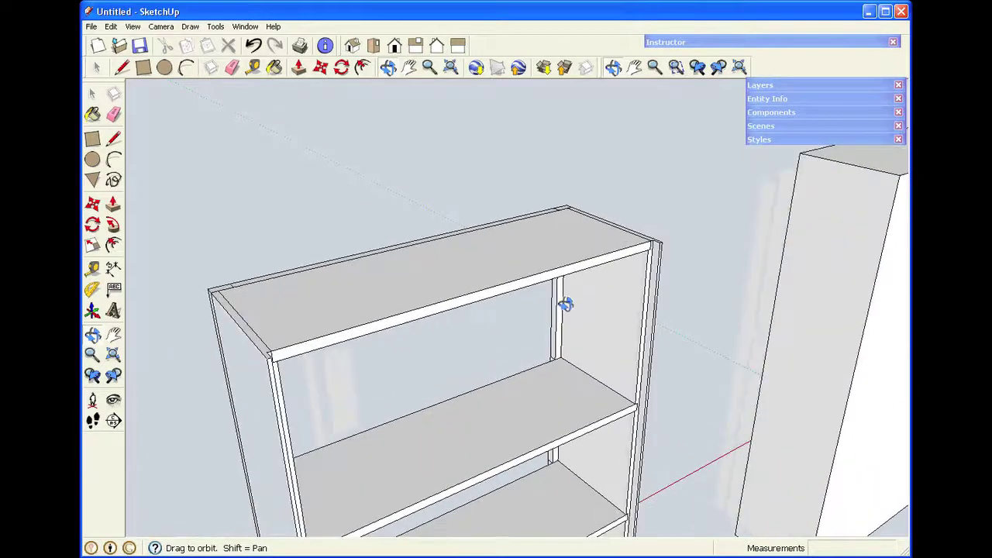
pyautogui.press('space')
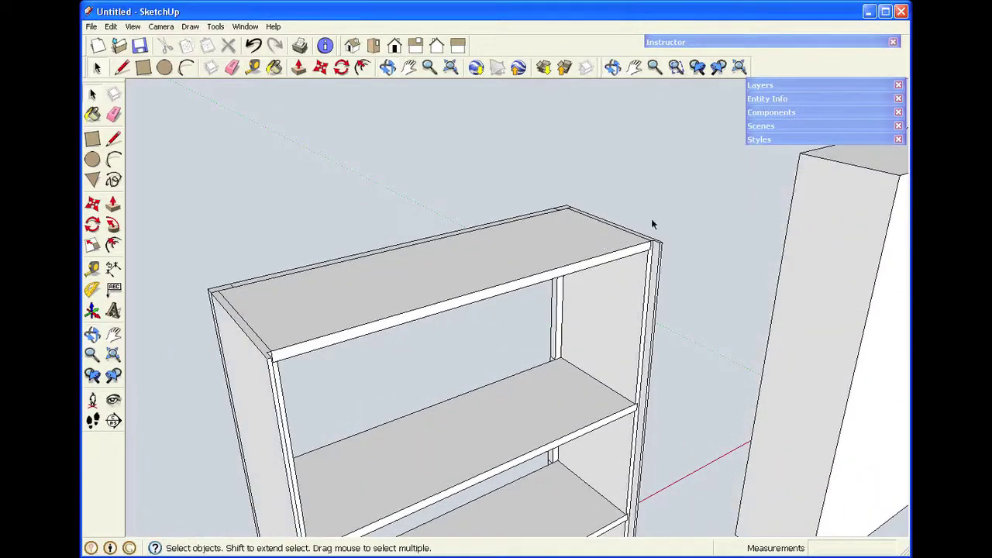
pyautogui.click(610, 261)
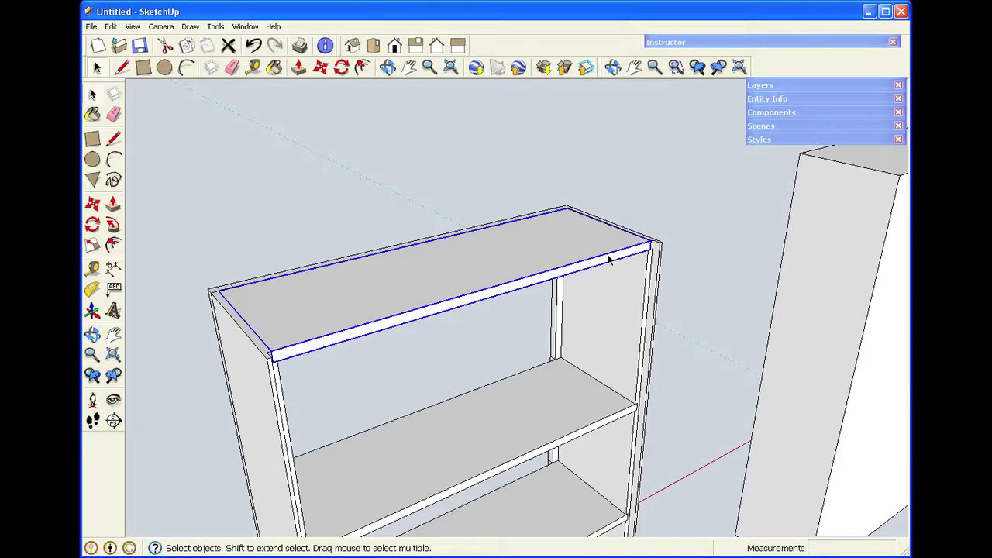
pyautogui.rightClick(609, 260)
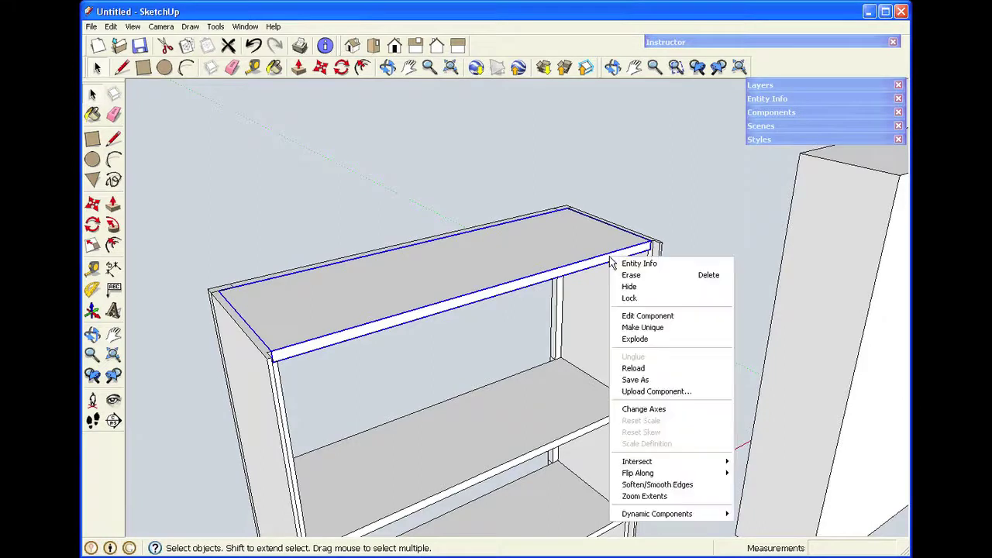
pyautogui.click(669, 328)
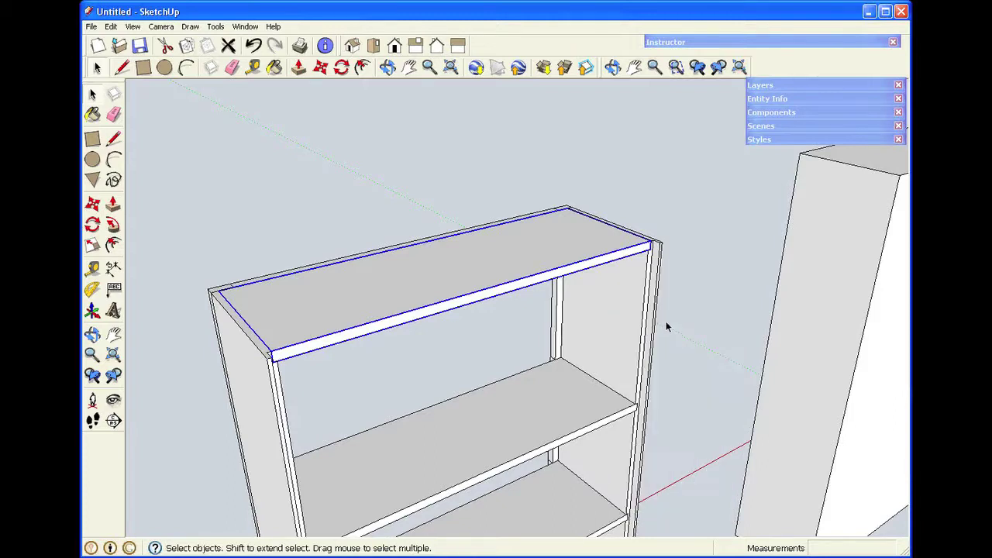
# Step: Rename the in-model component "fixed shelf#1" as "top"
pyautogui.click(762, 112)
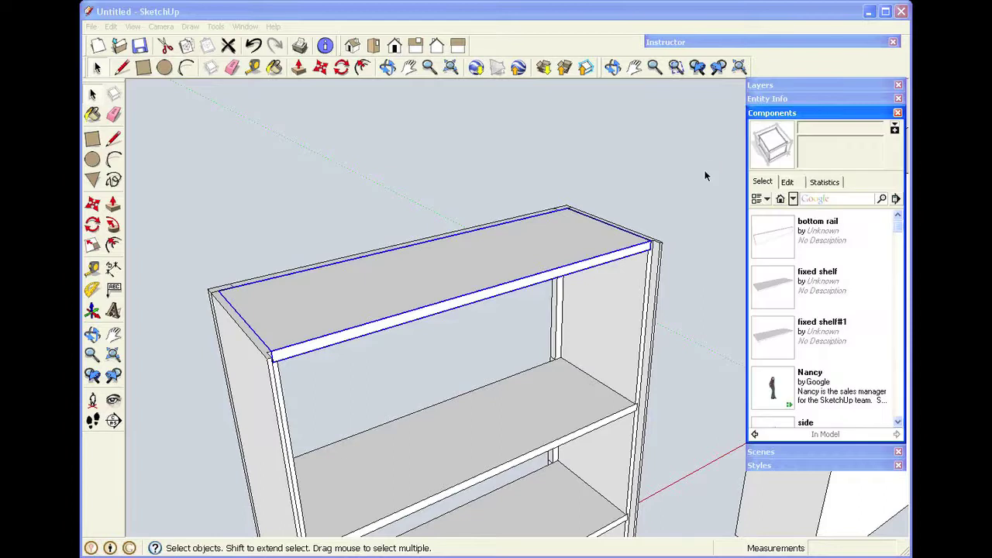
pyautogui.click(833, 332)
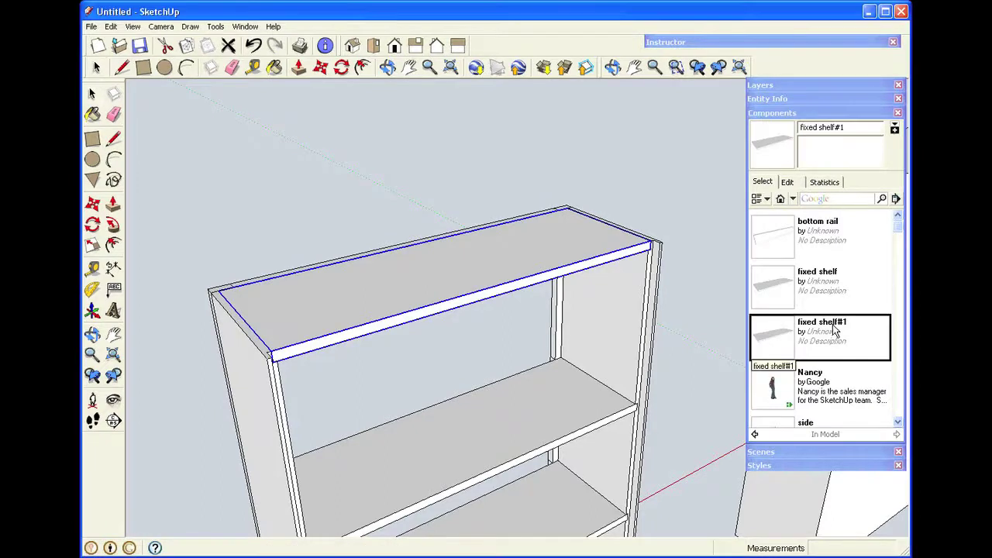
pyautogui.moveTo(854, 128); pyautogui.dragTo(784, 129)
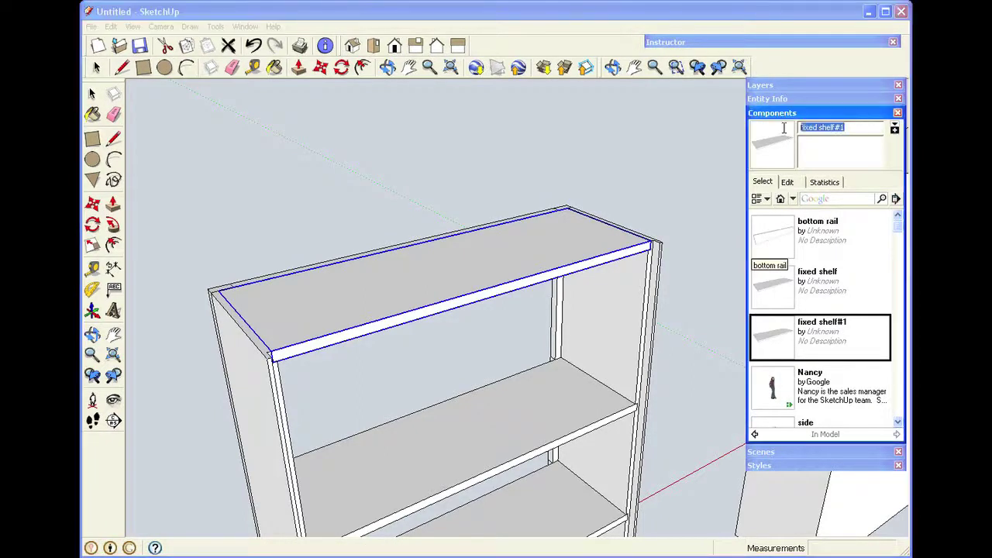
pyautogui.write('top')
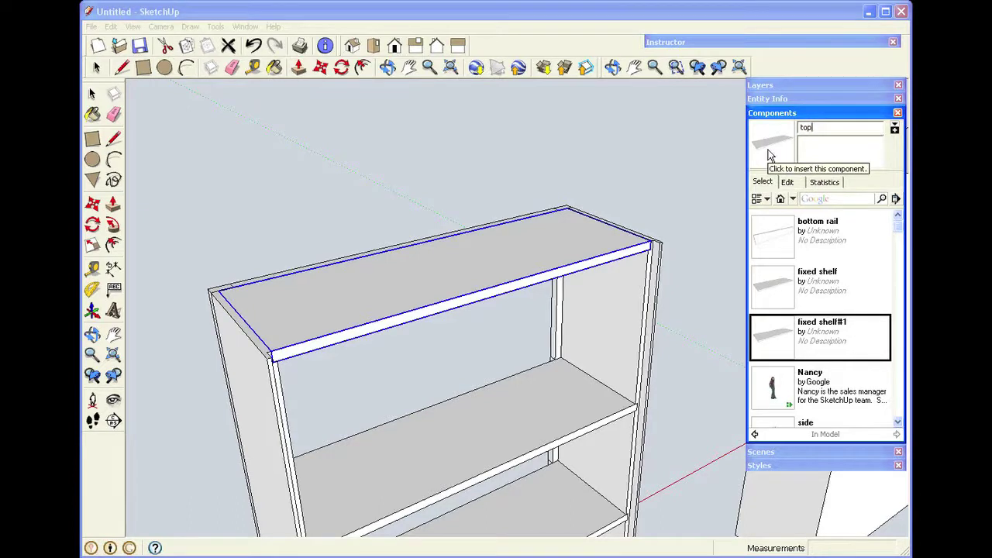
pyautogui.click(768, 149)
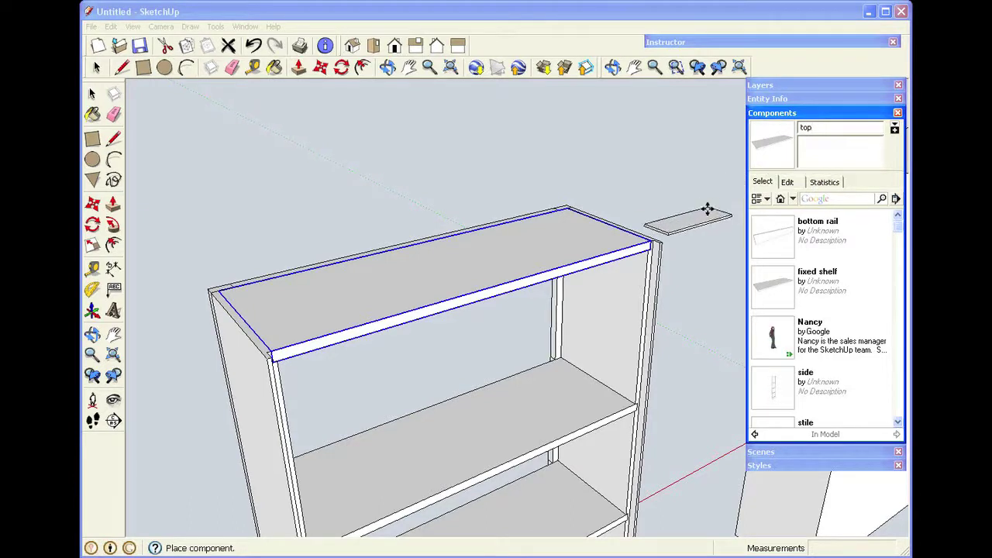
pyautogui.click(712, 227)
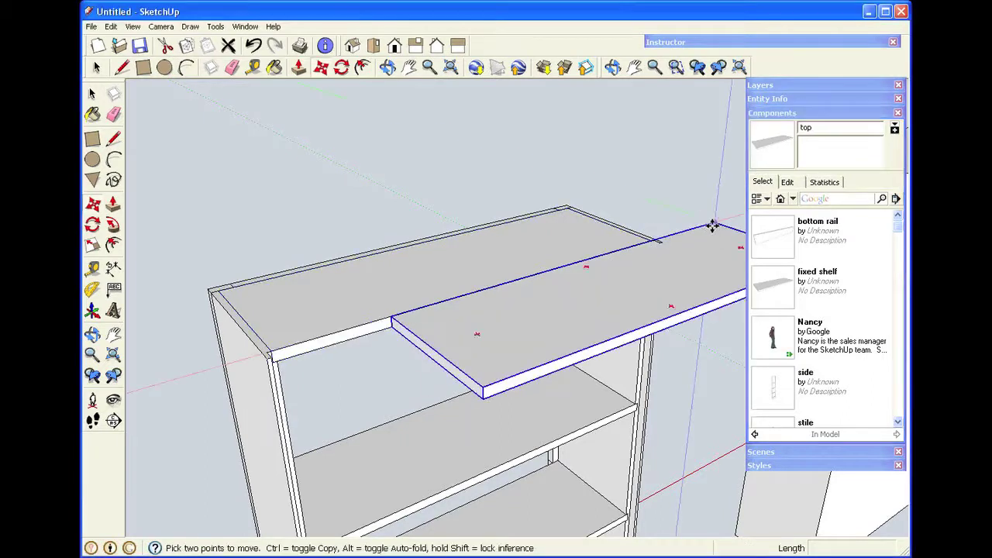
pyautogui.hotkey('ctrl', 'z')
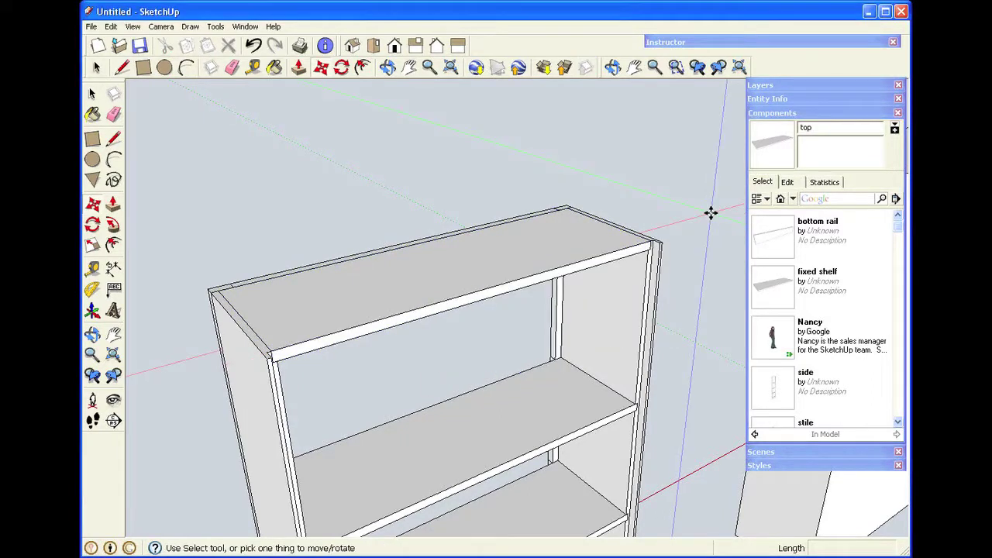
pyautogui.press('space')
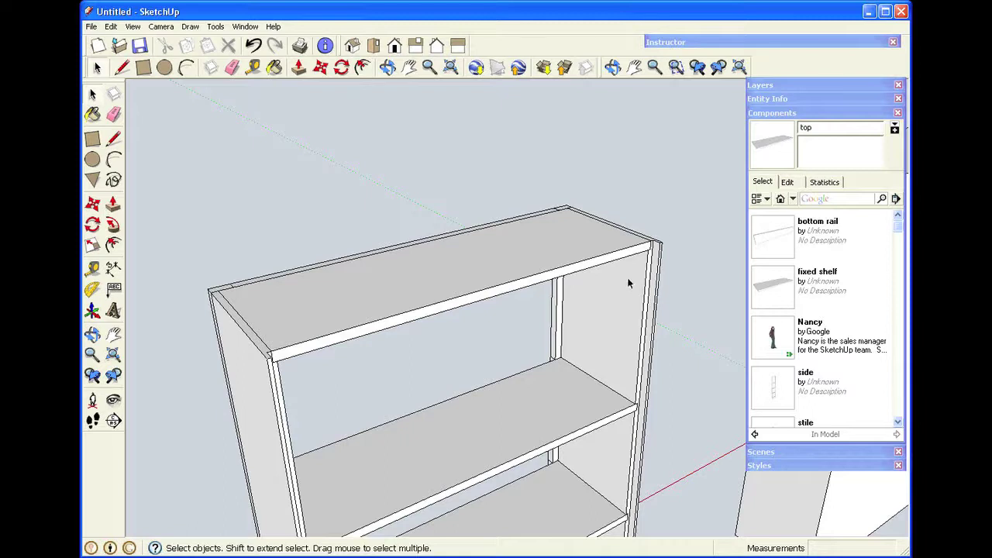
# Step: Edit the top component and extend its rear edge face out toward the rear edges of the sides
pyautogui.scroll(2, 628, 284)
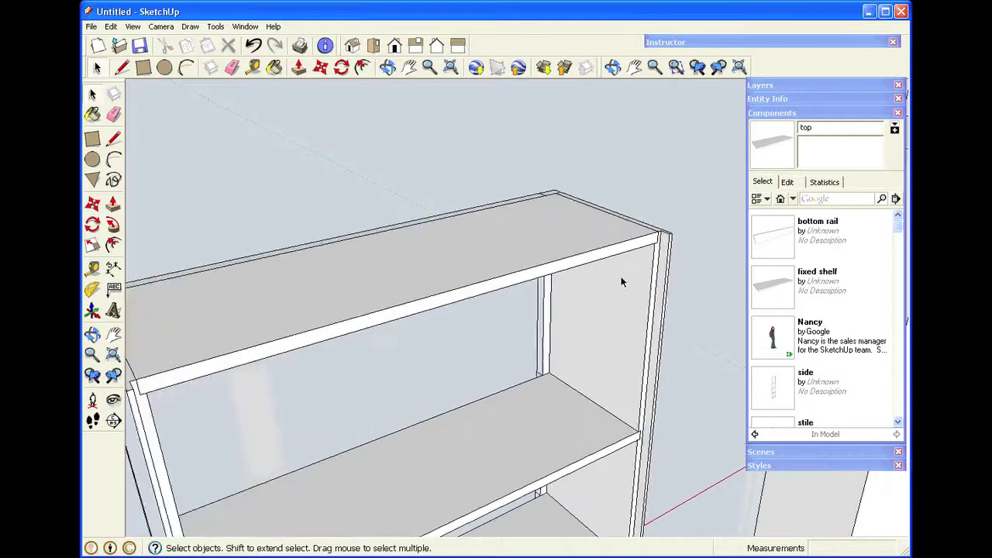
pyautogui.click(599, 230)
pyautogui.rightClick(600, 227)
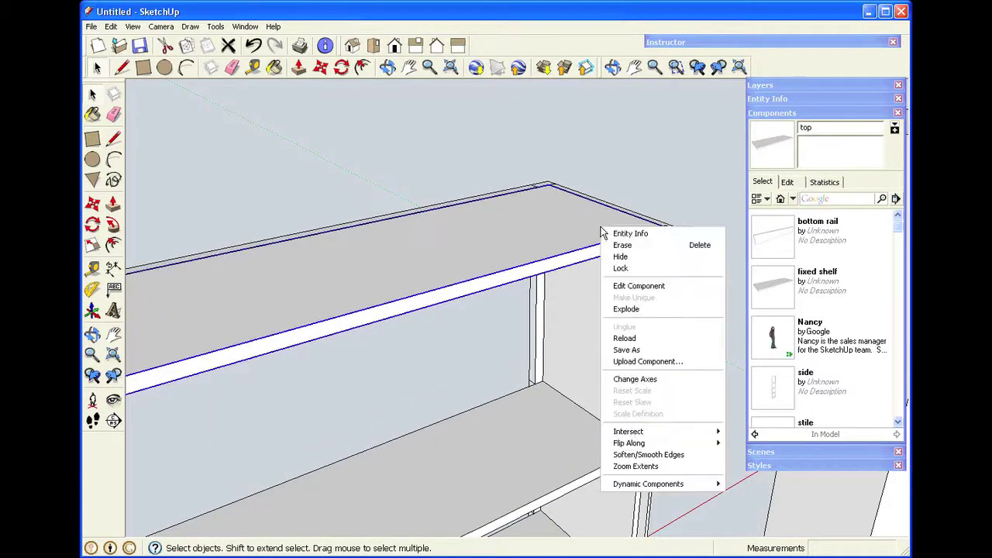
pyautogui.click(619, 287)
pyautogui.scroll(3, 705, 245)
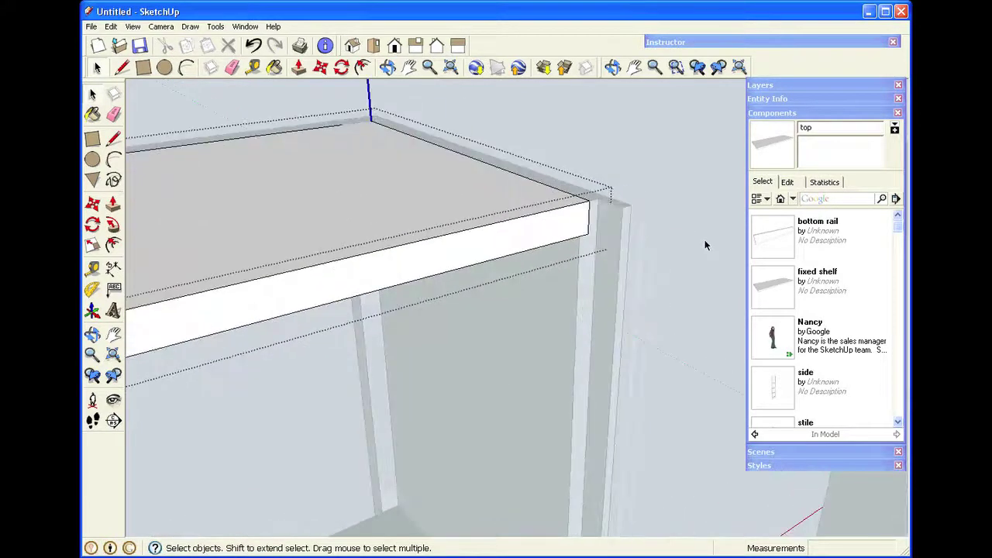
pyautogui.scroll(3, 705, 245)
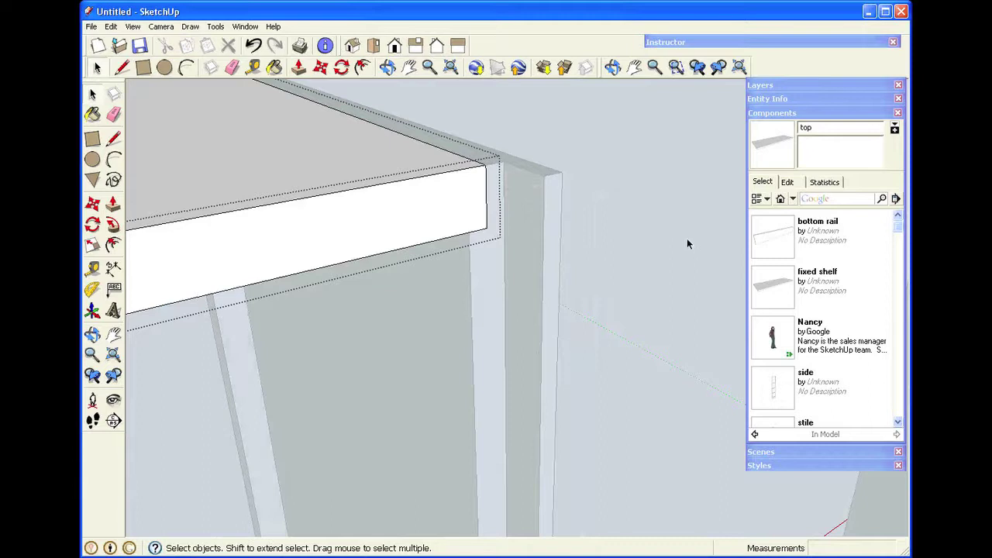
pyautogui.press('p')
pyautogui.moveTo(459, 200); pyautogui.dragTo(549, 184)
pyautogui.press('space')
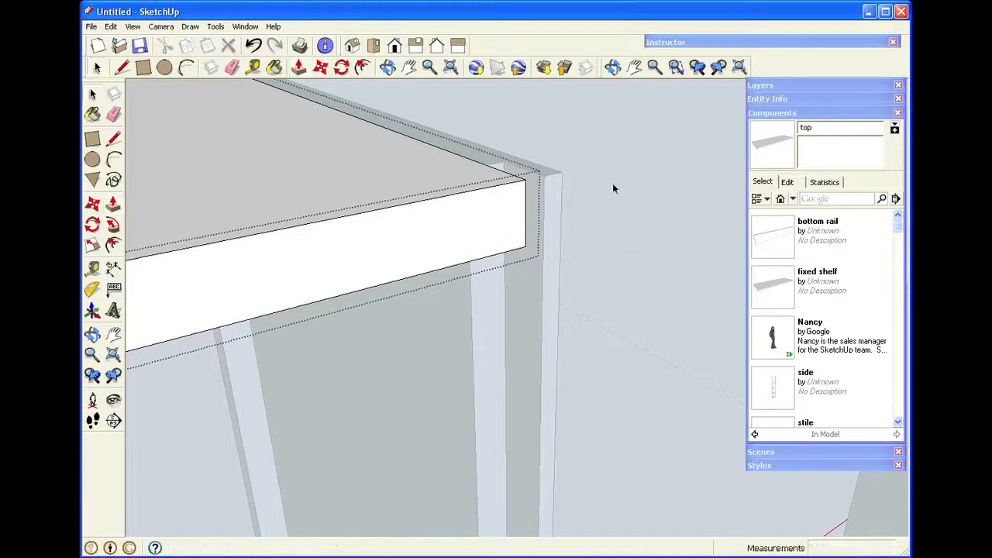
# Step: Copy the lower edge of the top's rear face straight up by .25
pyautogui.click(499, 260)
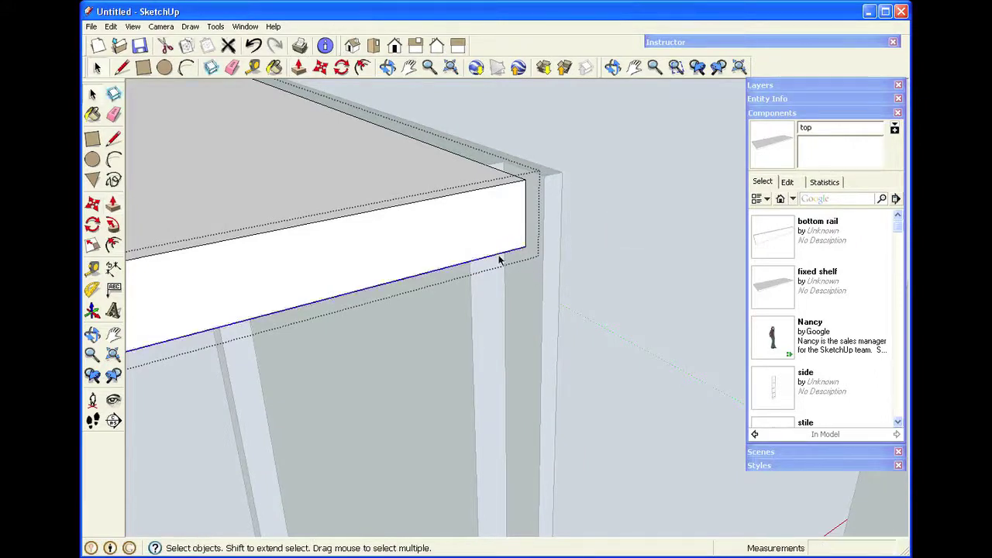
pyautogui.press('m')
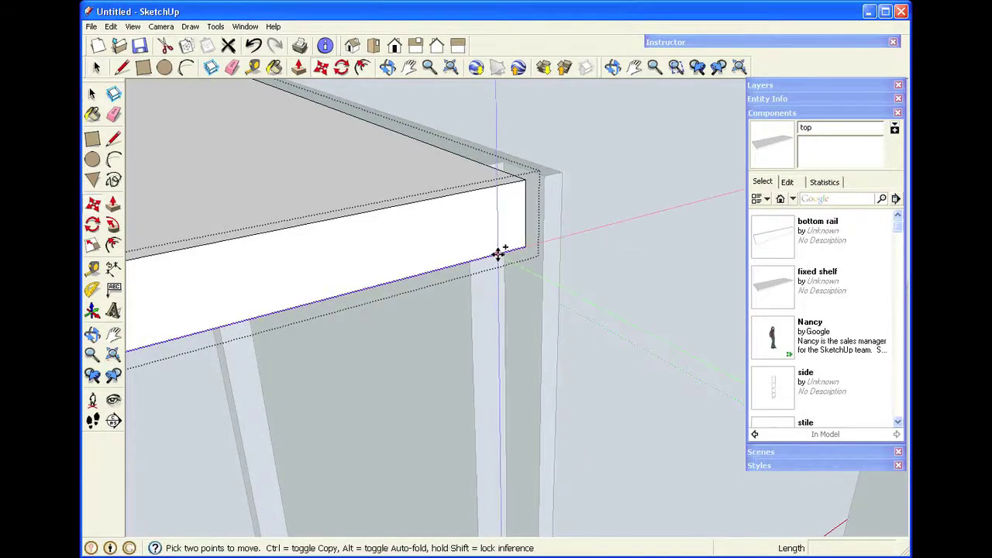
pyautogui.press('ctrl')
pyautogui.click(499, 254)
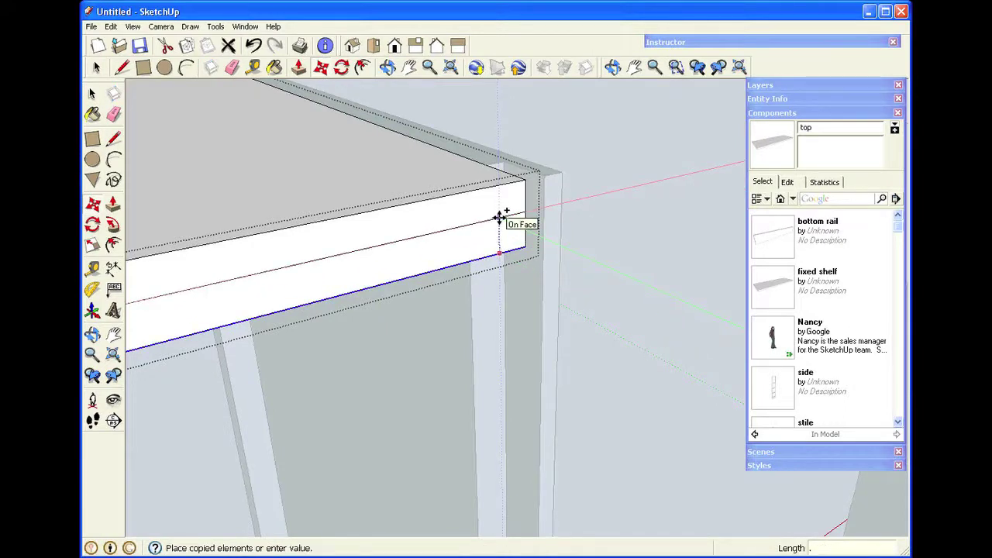
pyautogui.click(499, 218)
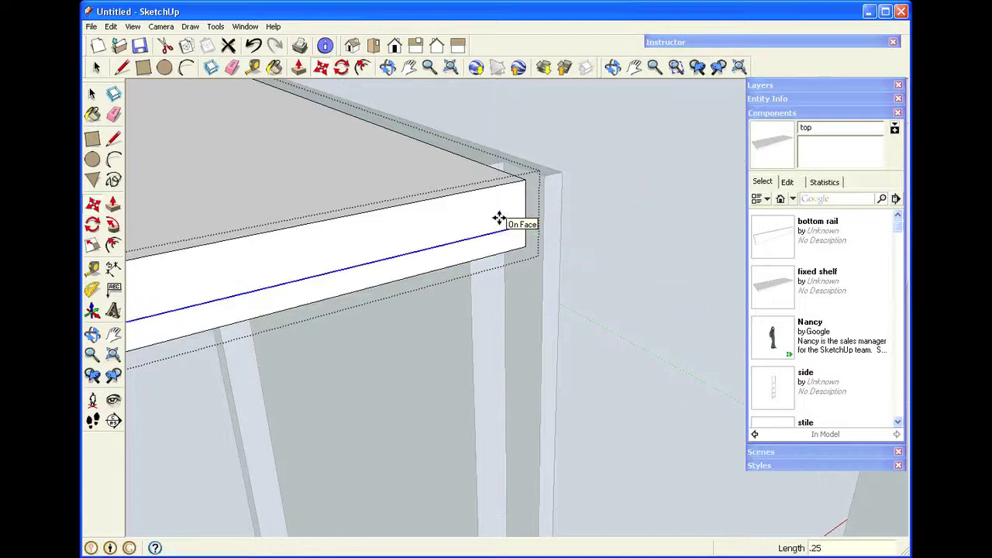
pyautogui.press('space')
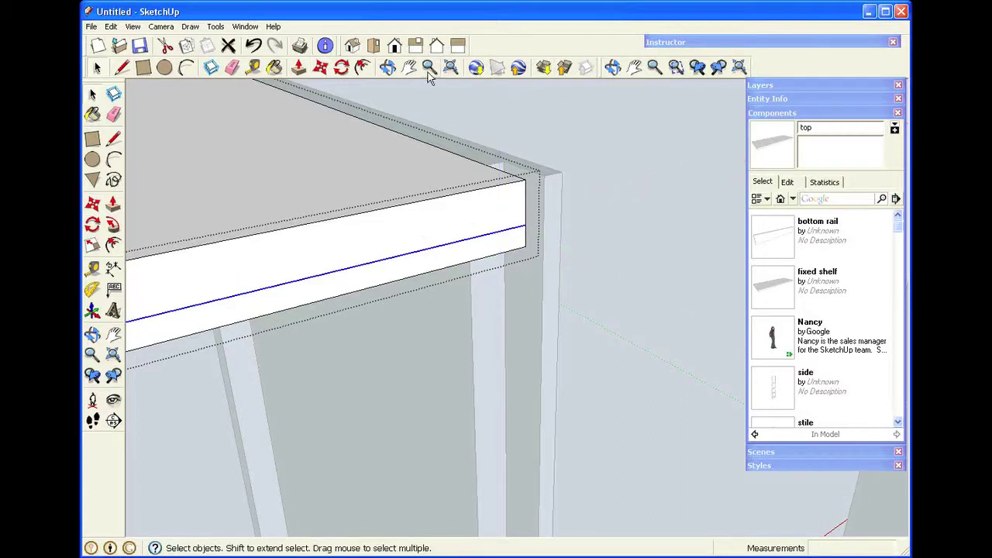
# Step: Push the strip below the copied line 3/4" into the top to form a rear rabbet, and finish editing the component
pyautogui.click(387, 68)
pyautogui.moveTo(545, 281); pyautogui.dragTo(362, 170)
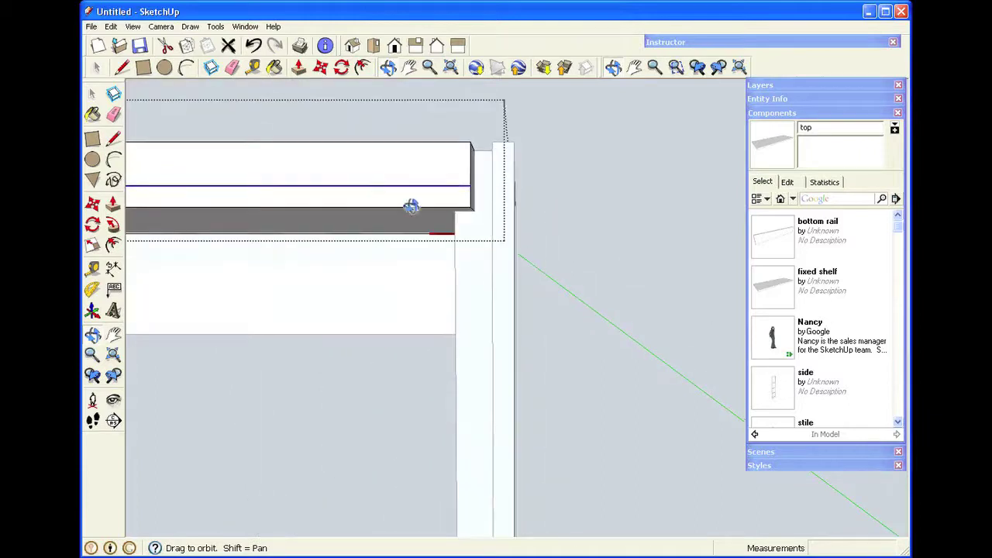
pyautogui.press('space')
pyautogui.press('p')
pyautogui.moveTo(464, 200); pyautogui.dragTo(463, 219)
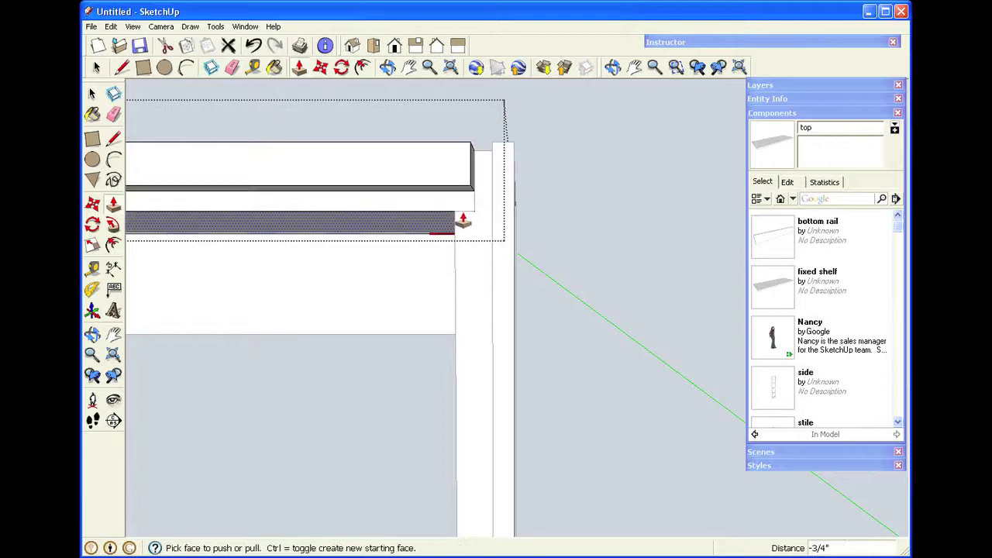
pyautogui.press('space')
pyautogui.click(558, 145)
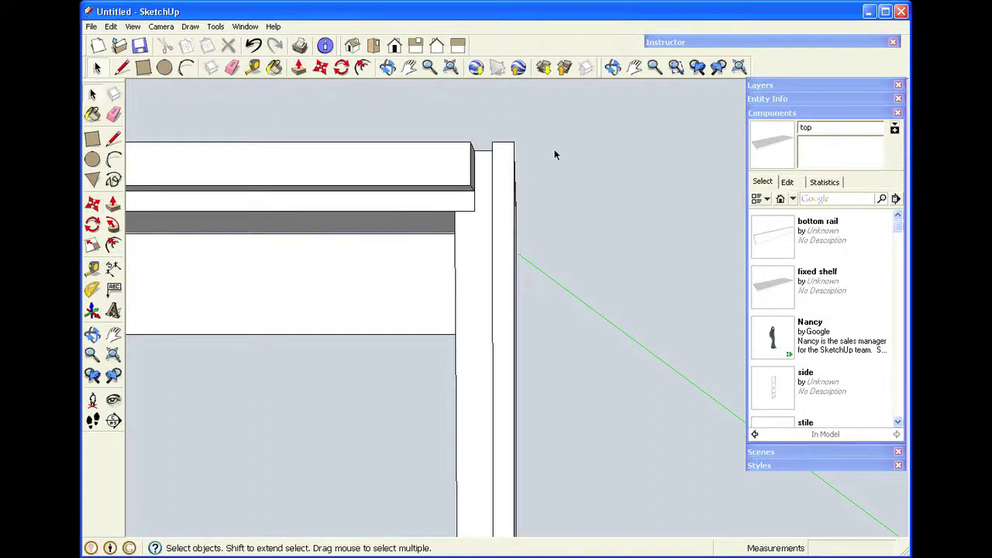
# Step: Edit the side component and draw a 3/4" by 1/4" rectangle closing the upper end of its rear rabbet
pyautogui.click(388, 67)
pyautogui.moveTo(416, 172); pyautogui.dragTo(503, 270)
pyautogui.moveTo(479, 138); pyautogui.dragTo(523, 150)
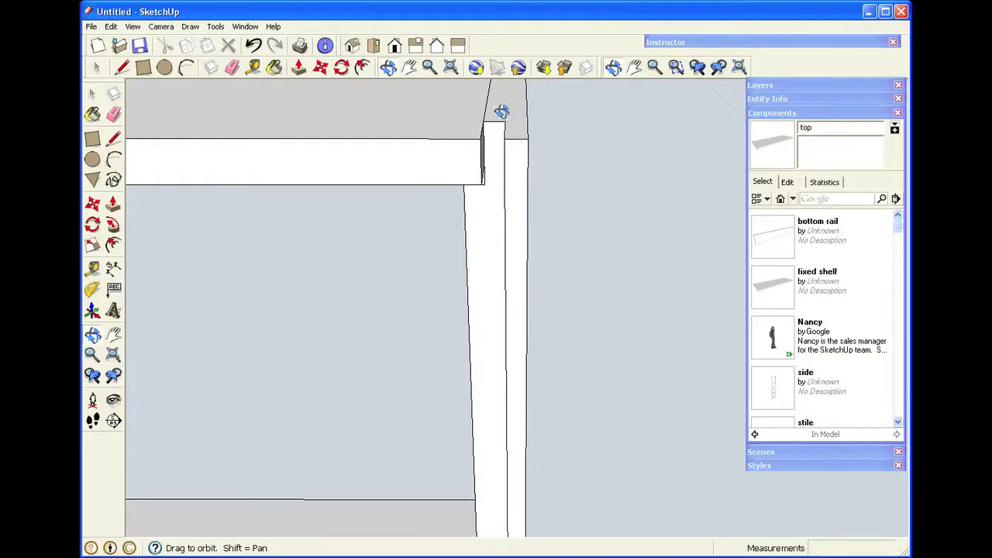
pyautogui.scroll(4, 504, 113)
pyautogui.moveTo(503, 232); pyautogui.dragTo(520, 224)
pyautogui.press('space')
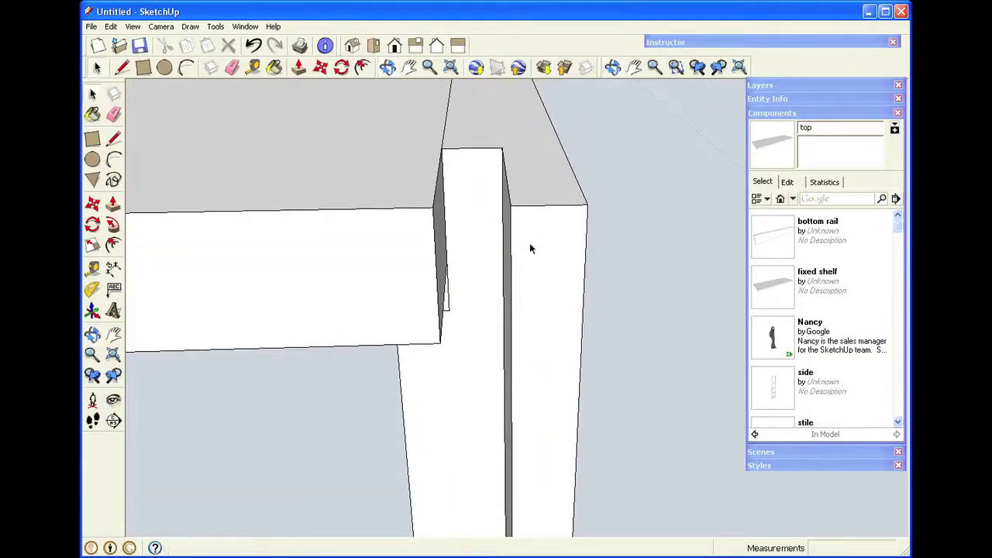
pyautogui.click(548, 200)
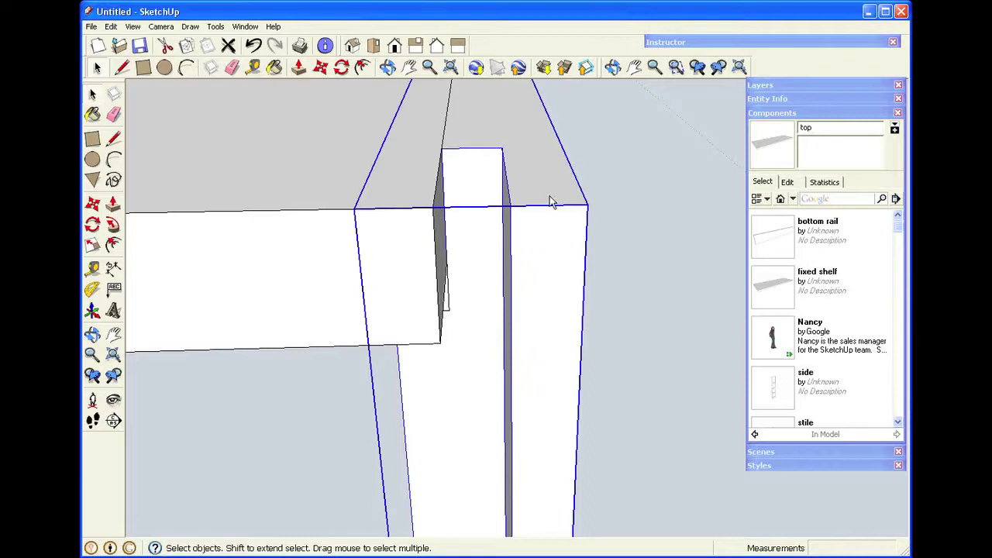
pyautogui.rightClick(550, 201)
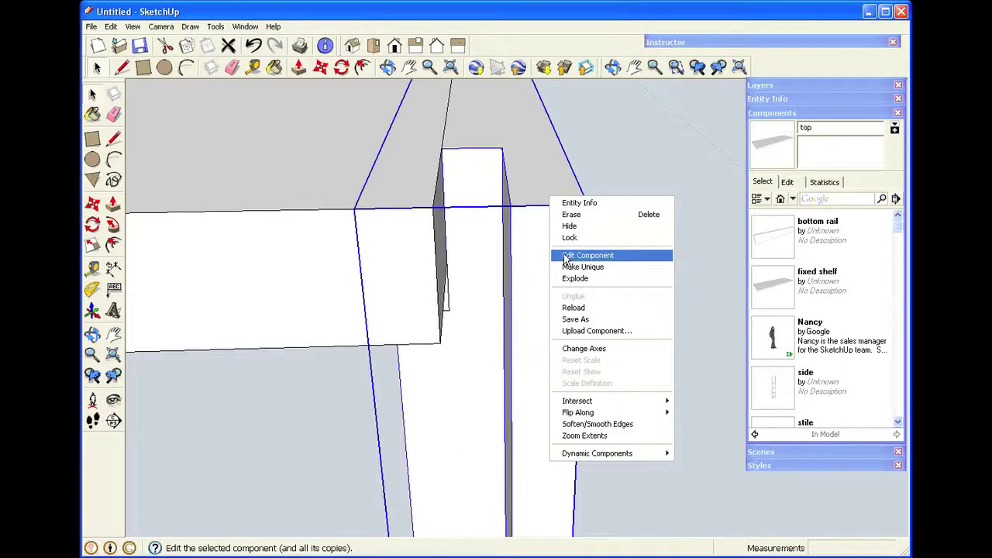
pyautogui.click(566, 256)
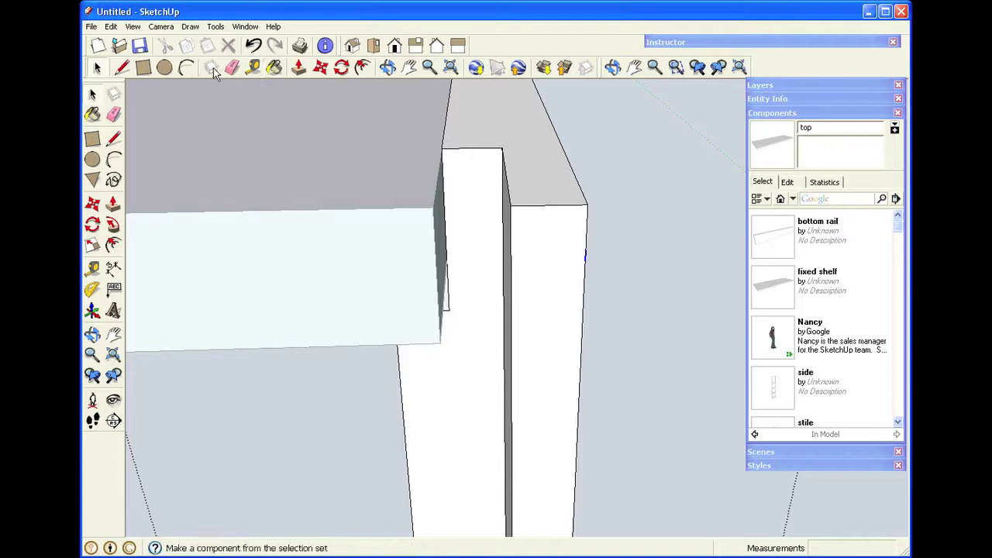
pyautogui.click(144, 68)
pyautogui.click(502, 147)
pyautogui.click(436, 206)
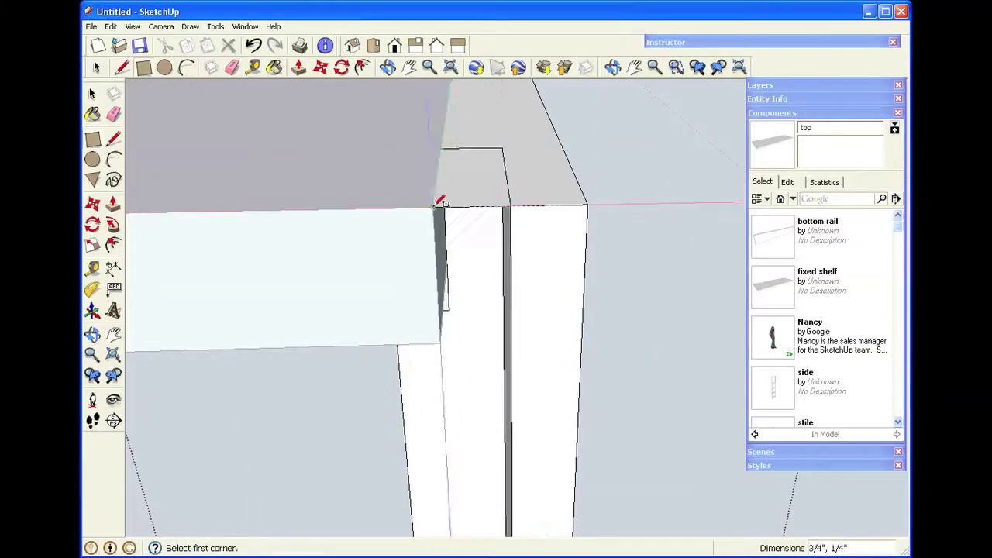
# Step: Extrude the rectangle 1/2" down to the lower edge of the top's lip and erase the leftover seam edges on the side
pyautogui.press('p')
pyautogui.moveTo(479, 182); pyautogui.dragTo(434, 348)
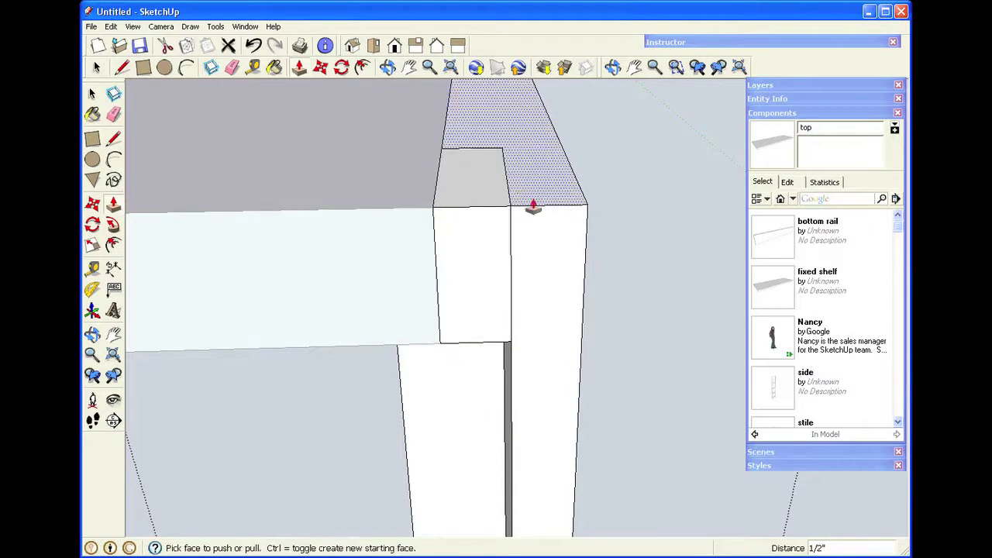
pyautogui.press('space')
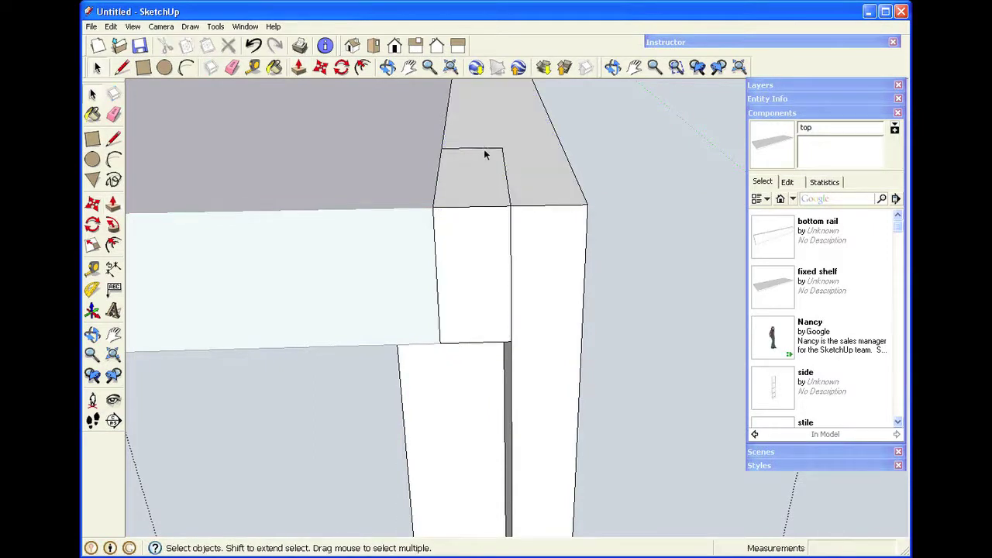
pyautogui.click(484, 154)
pyautogui.click(484, 148)
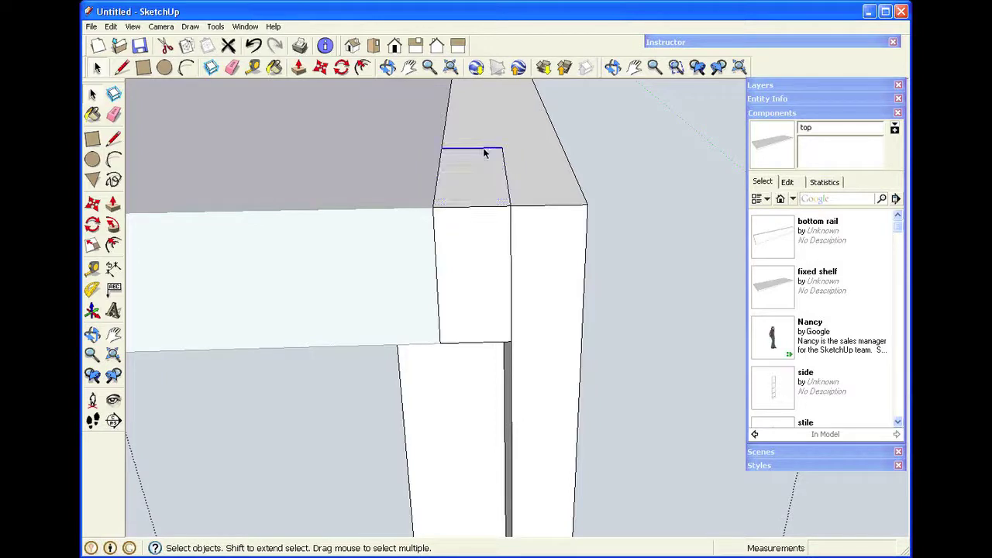
pyautogui.press('Delete')
pyautogui.click(503, 161)
pyautogui.press('Delete')
pyautogui.click(511, 269)
pyautogui.press('Delete')
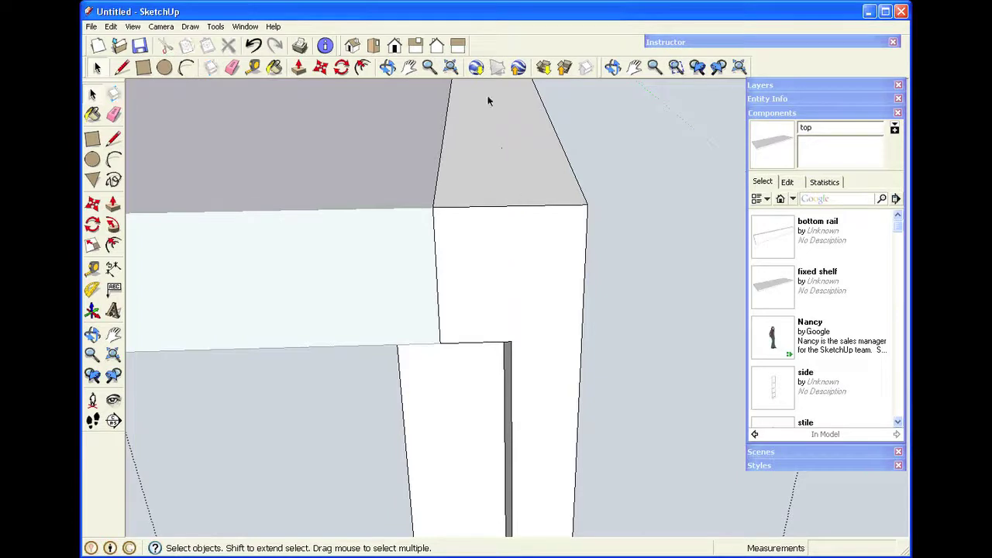
# Step: Examine how the top's rear rabbet meets the side rabbets at both upper rear corners
pyautogui.click(388, 68)
pyautogui.moveTo(451, 350); pyautogui.dragTo(556, 339)
pyautogui.press('space')
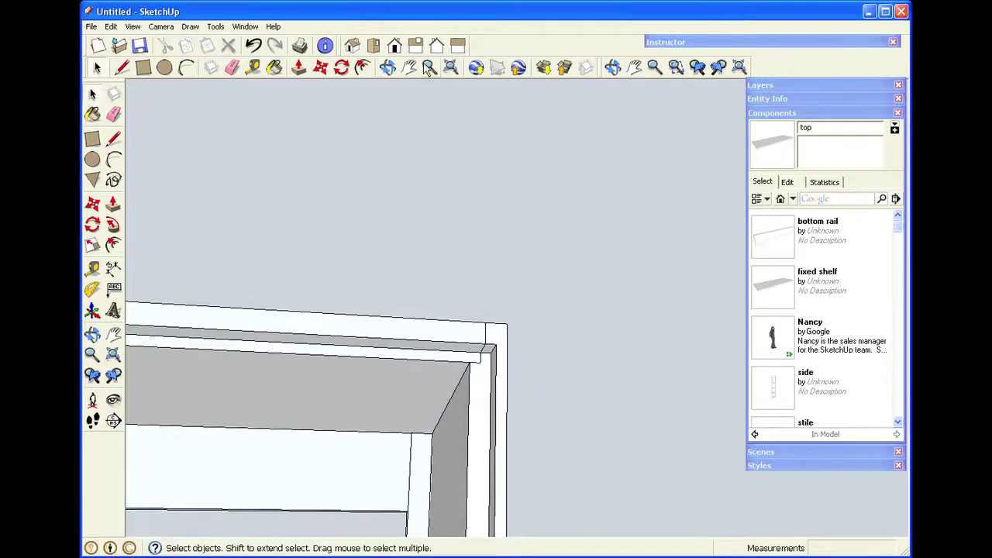
pyautogui.click(410, 69)
pyautogui.moveTo(310, 346); pyautogui.dragTo(618, 372)
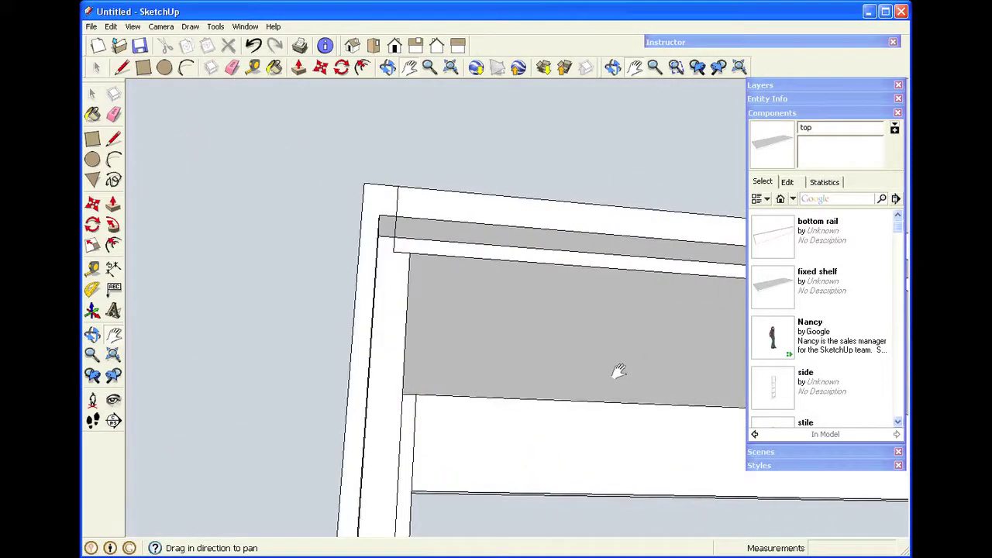
pyautogui.moveTo(380, 215)
pyautogui.mouseDown()
pyautogui.moveTo(378, 194)
pyautogui.moveTo(385, 205)
pyautogui.mouseUp()
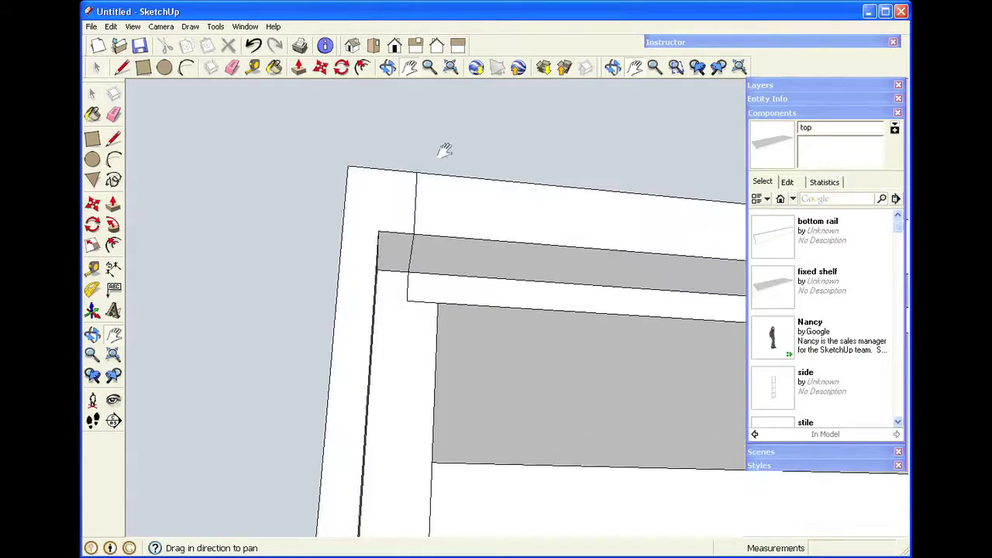
pyautogui.click(388, 68)
pyautogui.moveTo(463, 254); pyautogui.dragTo(504, 258)
pyautogui.press('space')
pyautogui.scroll(-5, 512, 261)
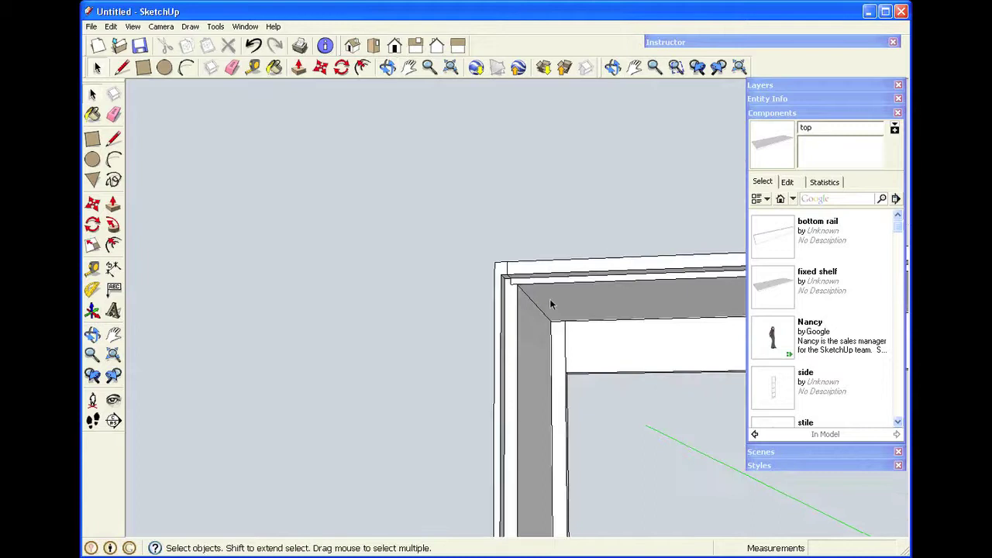
# Step: Examine the whole bookcase from behind, including the upper corner joint and the lower shelves
pyautogui.click(408, 68)
pyautogui.moveTo(598, 365); pyautogui.dragTo(439, 305)
pyautogui.scroll(-6, 439, 305)
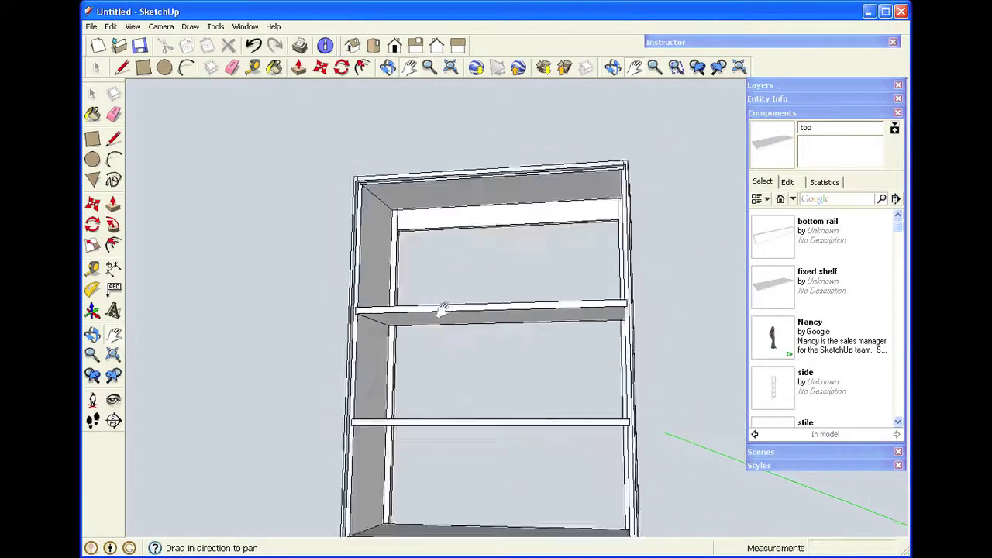
pyautogui.press('space')
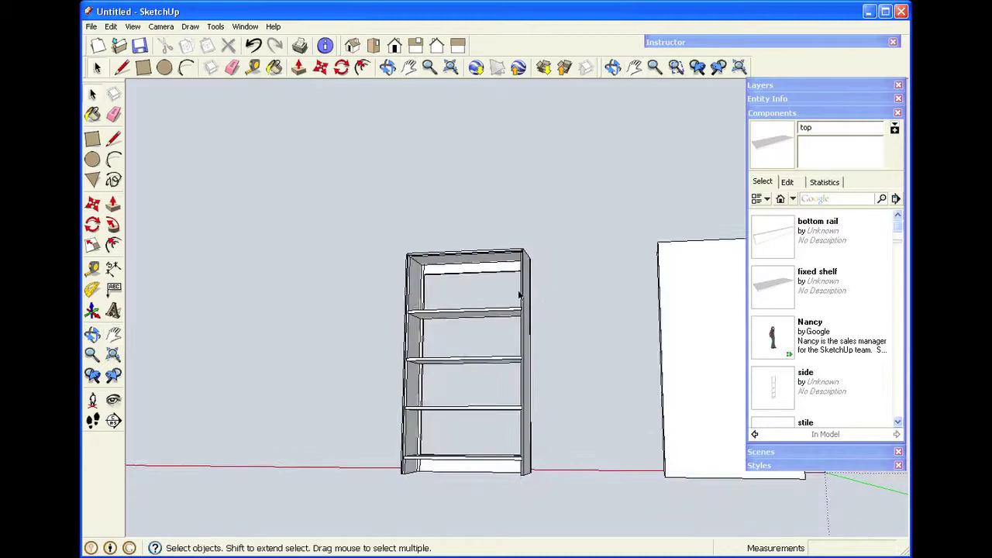
pyautogui.scroll(8, 517, 291)
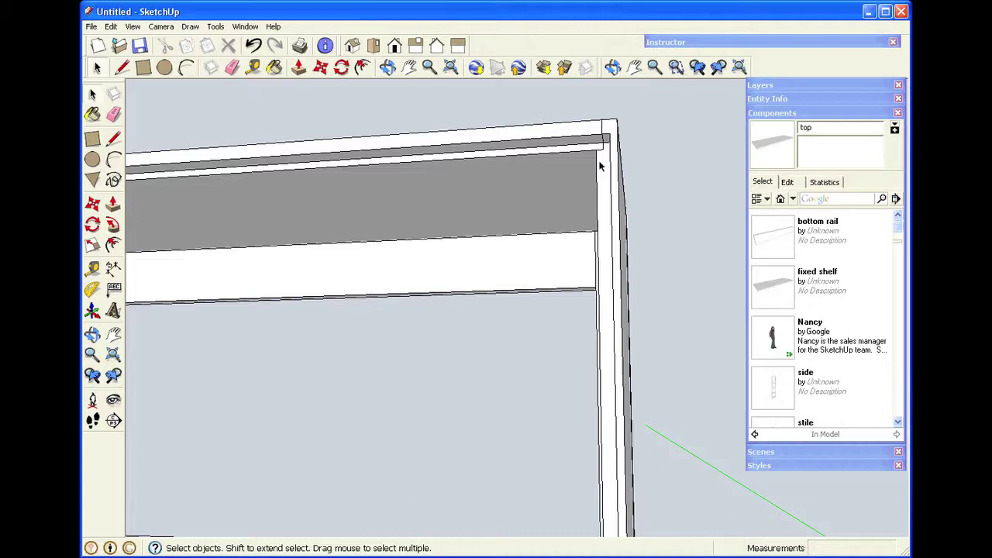
pyautogui.scroll(-5, 523, 271)
pyautogui.scroll(-3, 523, 273)
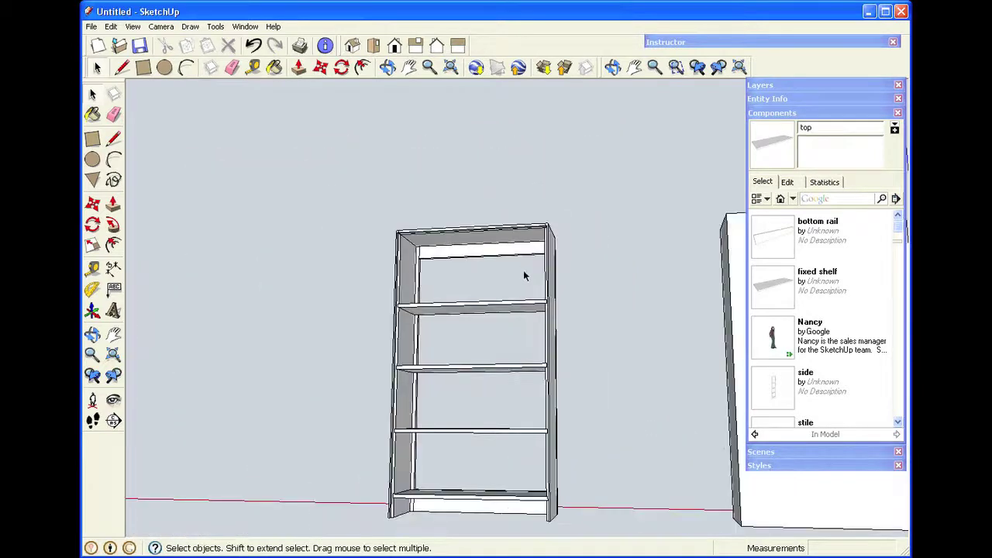
pyautogui.scroll(6, 498, 525)
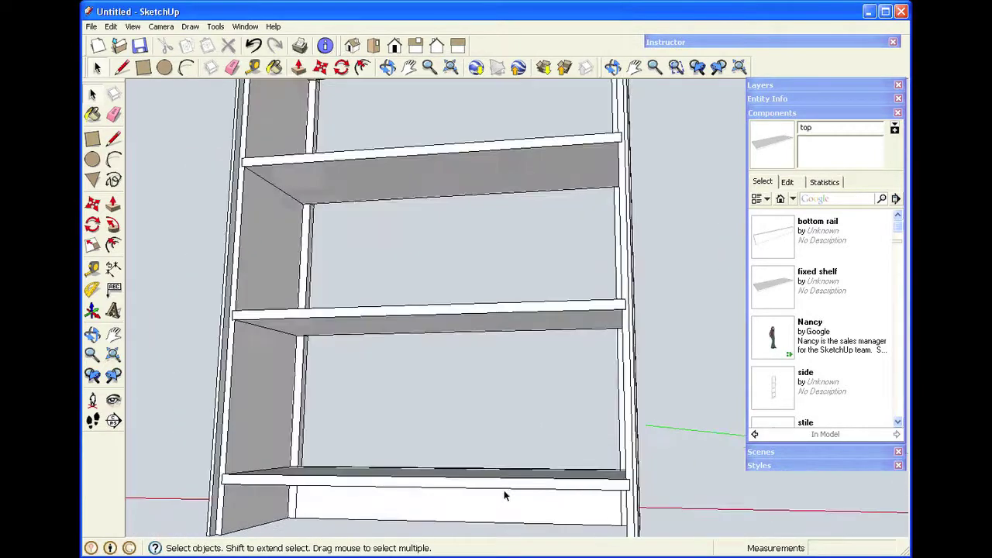
# Step: Draw a rectangle about 31 1/2" by 57 3/4" across the bookcase's rear, from the upper rabbet corner to the opposite lower rabbet corner
pyautogui.scroll(-5, 504, 494)
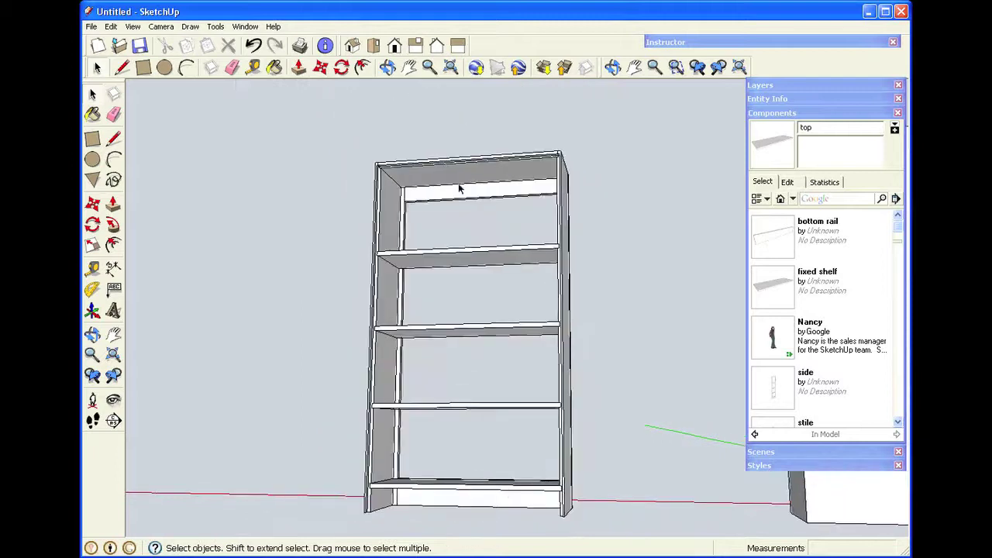
pyautogui.click(387, 68)
pyautogui.moveTo(391, 179); pyautogui.dragTo(482, 272)
pyautogui.scroll(8, 535, 233)
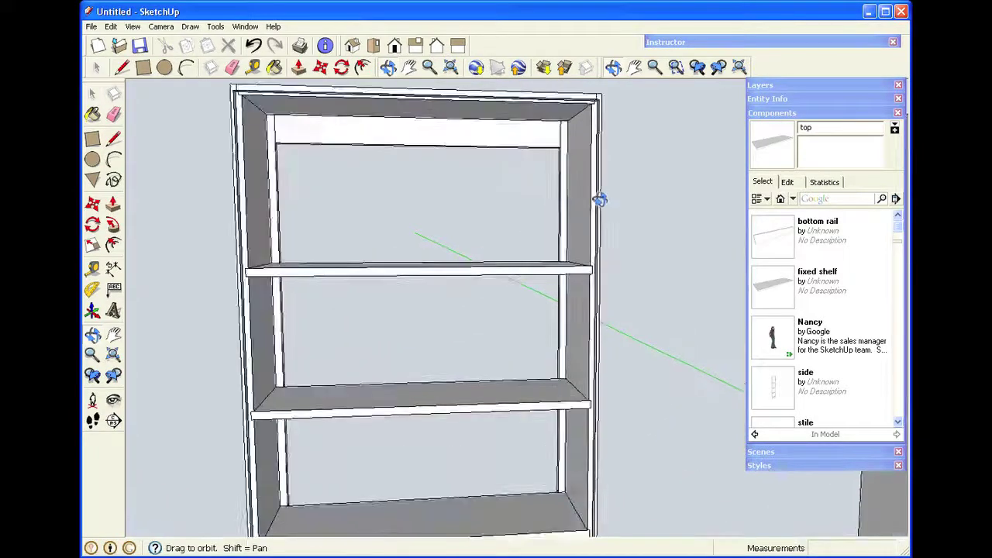
pyautogui.click(635, 68)
pyautogui.moveTo(526, 158); pyautogui.dragTo(548, 203)
pyautogui.moveTo(482, 204); pyautogui.dragTo(534, 184, button='middle')
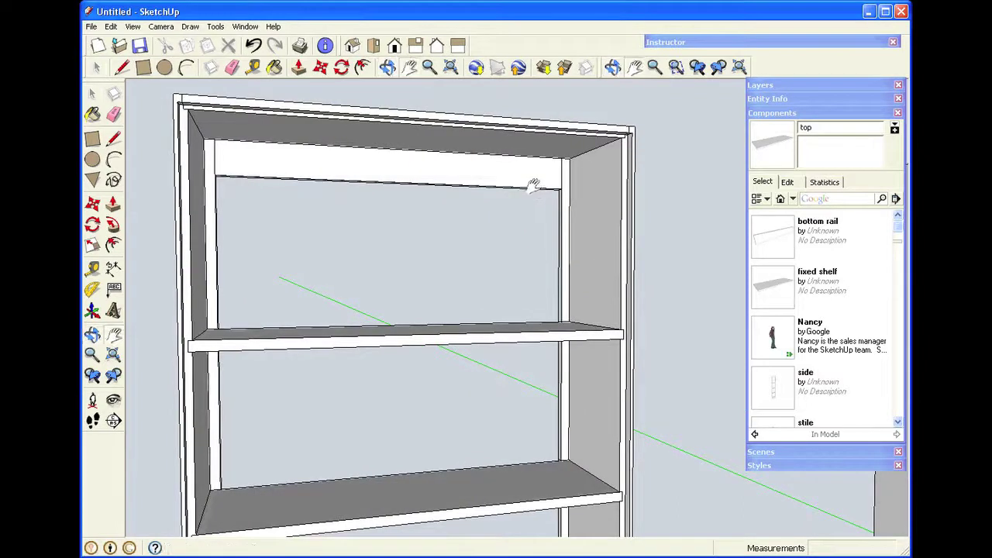
pyautogui.press('space')
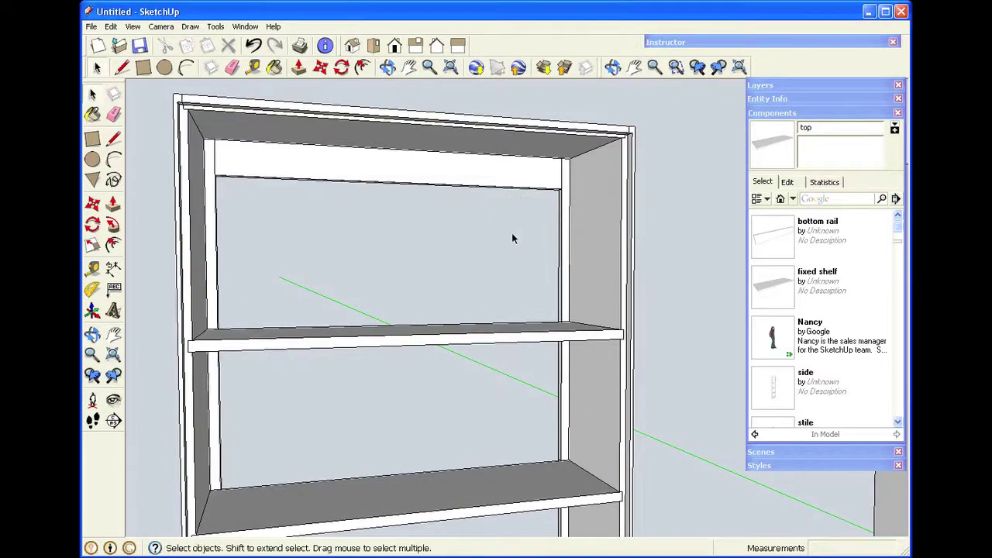
pyautogui.click(146, 72)
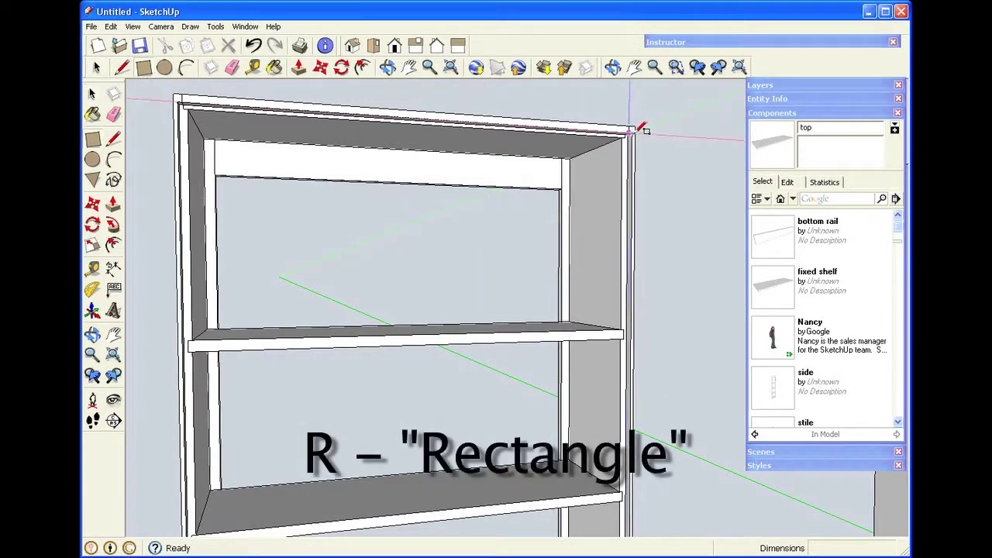
pyautogui.scroll(5, 640, 129)
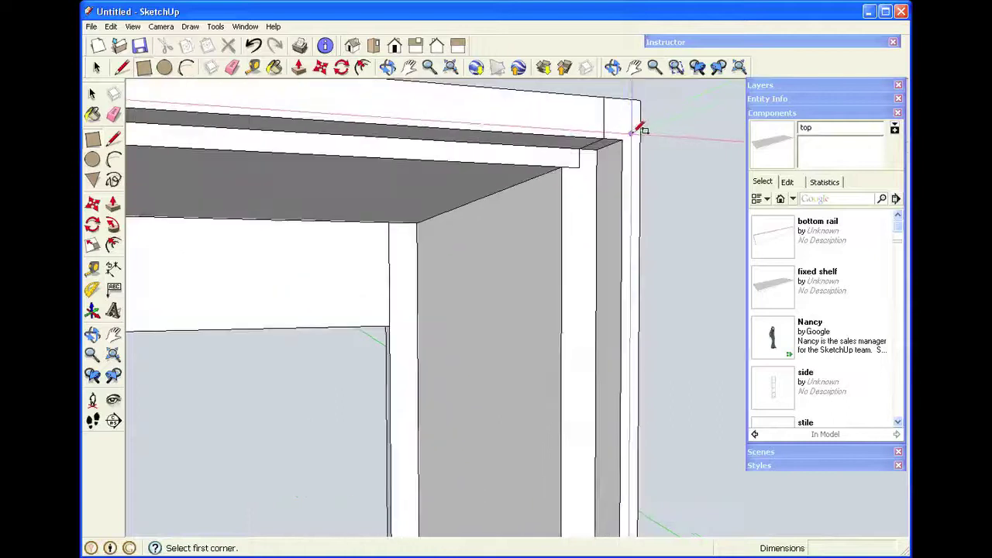
pyautogui.click(622, 139)
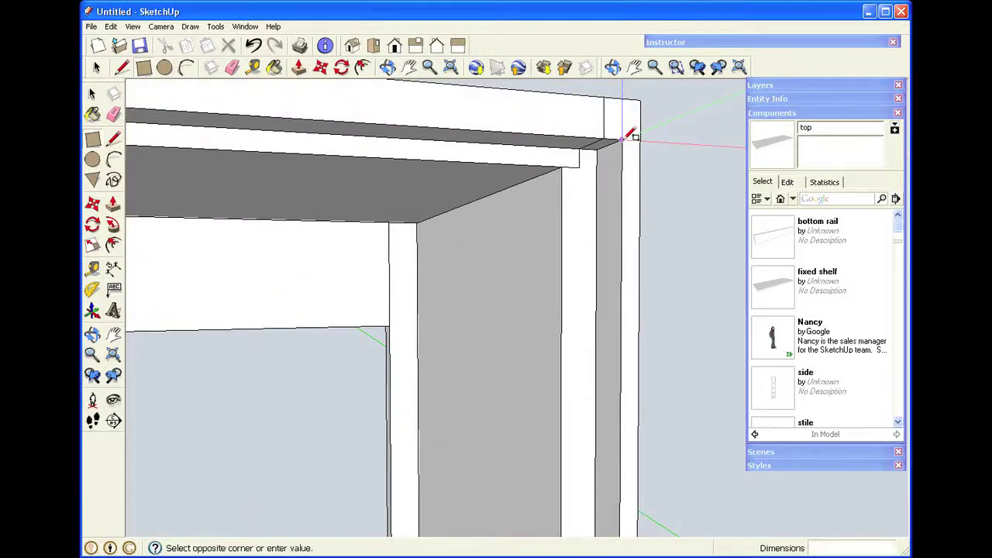
pyautogui.scroll(-10, 623, 140)
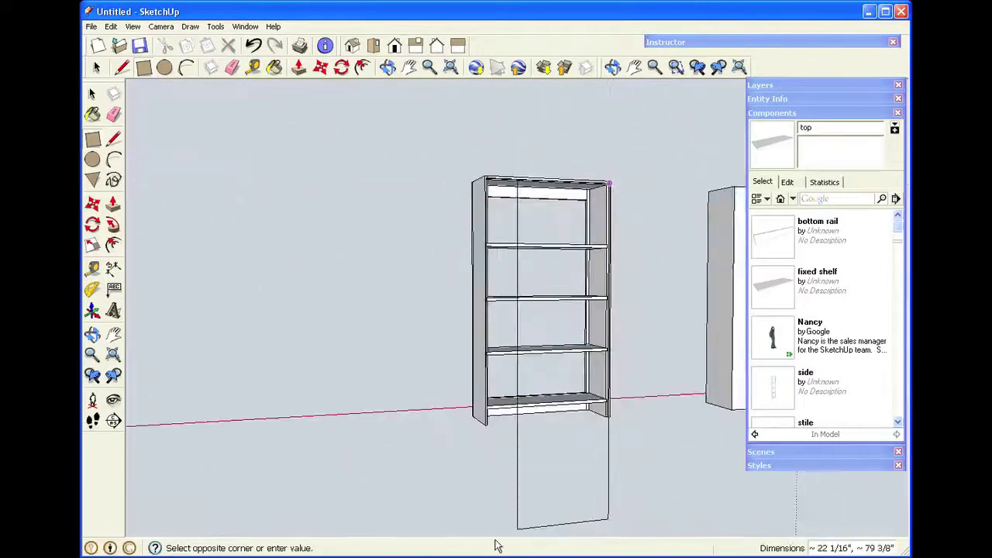
pyautogui.scroll(10, 501, 406)
pyautogui.scroll(5, 501, 406)
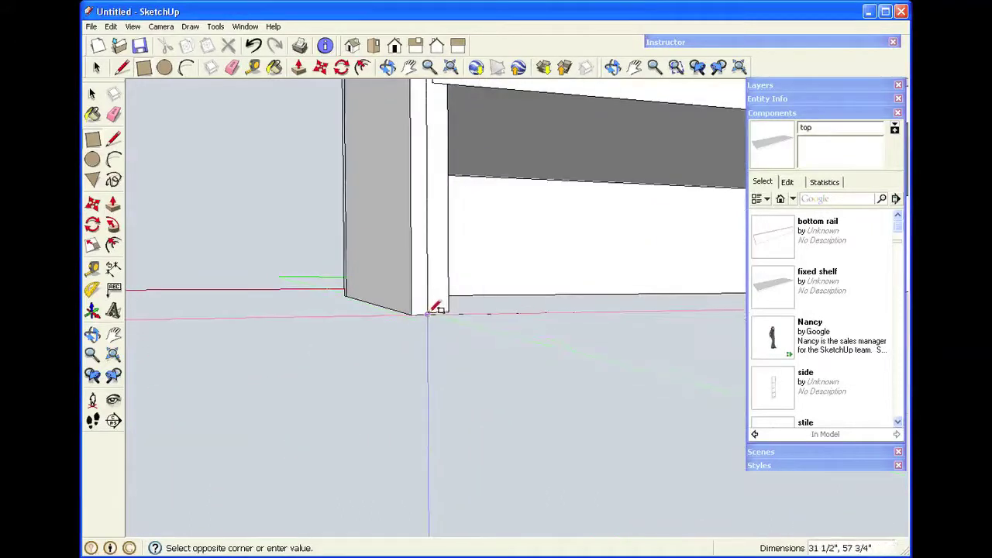
pyautogui.click(430, 313)
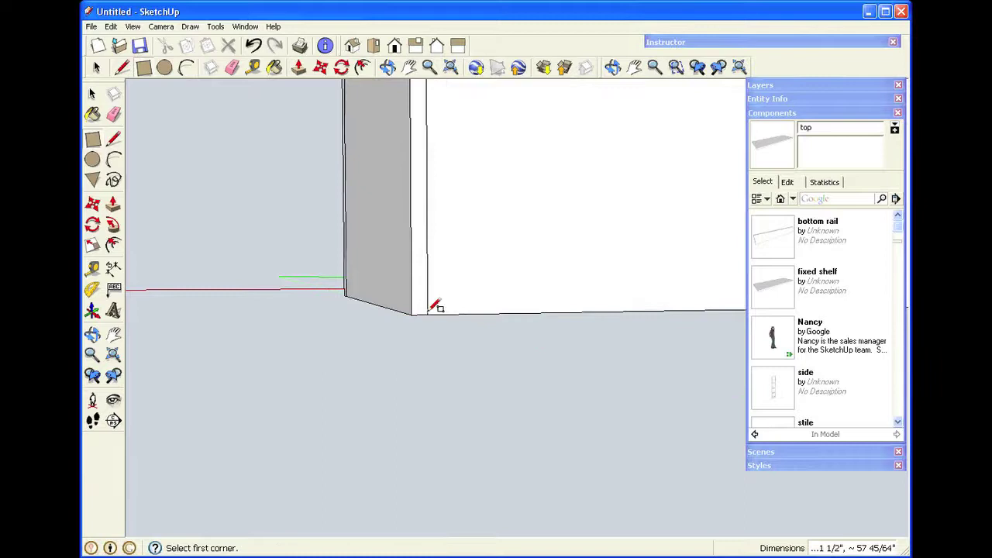
pyautogui.press('space')
# Step: Extrude the rear rectangle 1/2" to give the bookcase's back panel its thickness
pyautogui.scroll(-3, 511, 154)
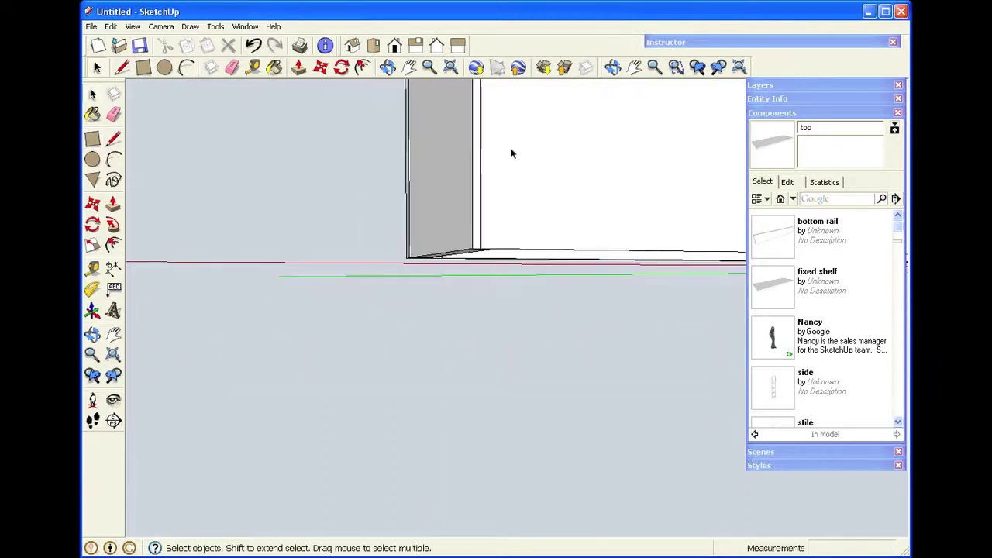
pyautogui.click(409, 69)
pyautogui.moveTo(460, 159); pyautogui.dragTo(395, 294)
pyautogui.moveTo(450, 318); pyautogui.dragTo(475, 274, button='middle')
pyautogui.press('space')
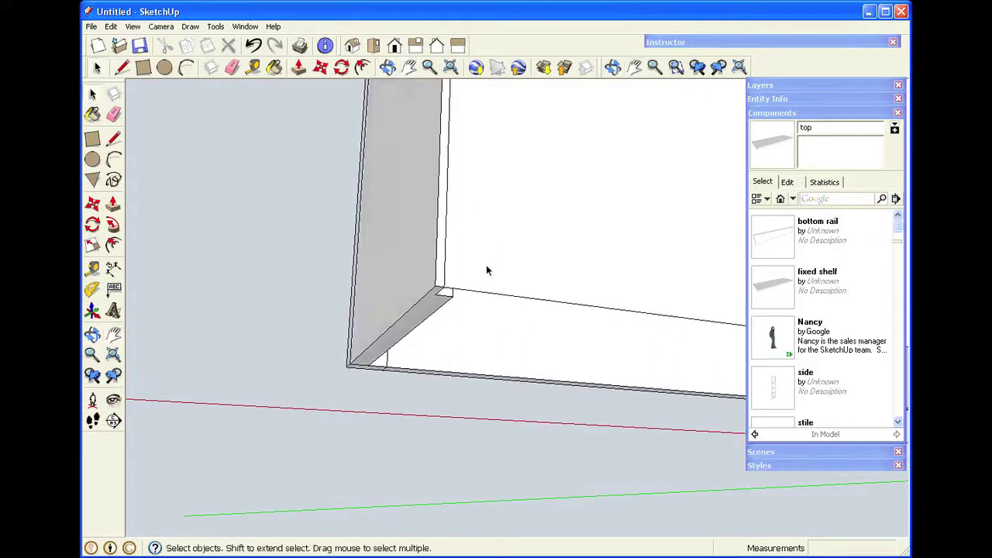
pyautogui.click(486, 265)
pyautogui.press('p')
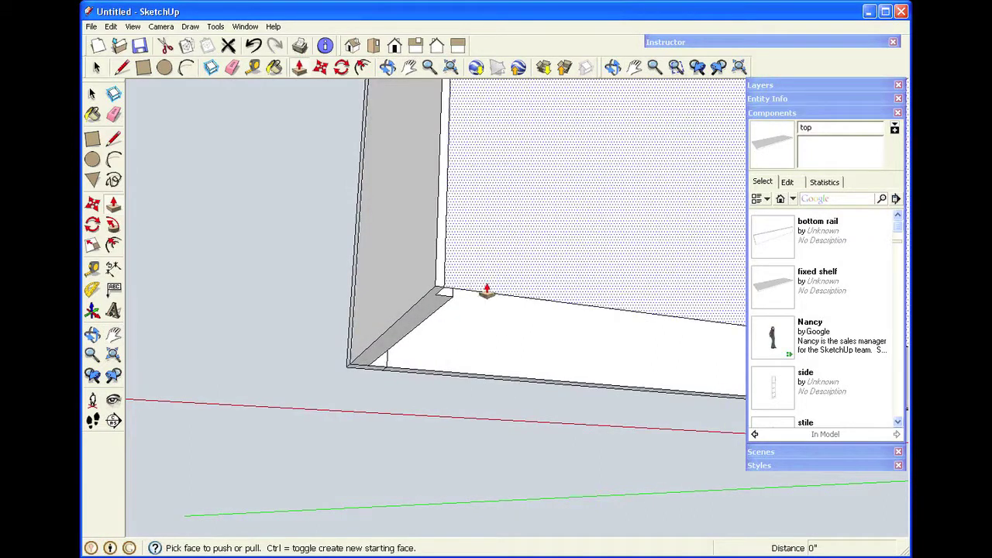
pyautogui.moveTo(486, 291); pyautogui.dragTo(480, 296)
pyautogui.press('Escape')
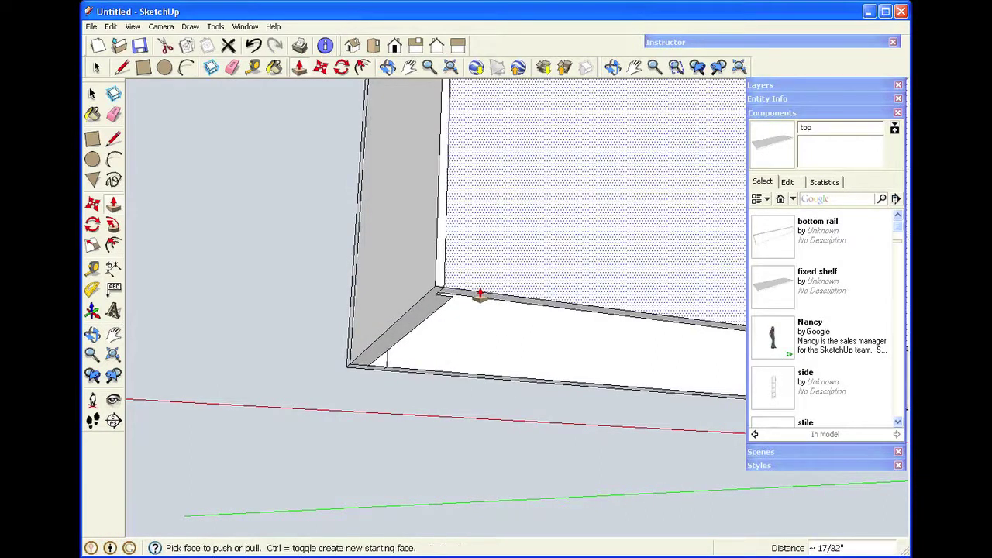
pyautogui.click(480, 295)
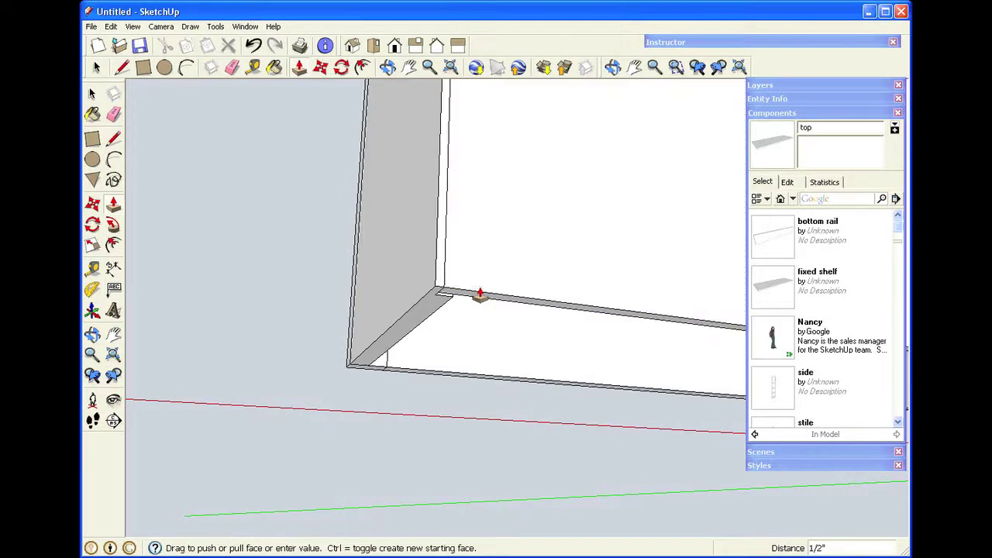
pyautogui.press('space')
pyautogui.scroll(-4, 487, 305)
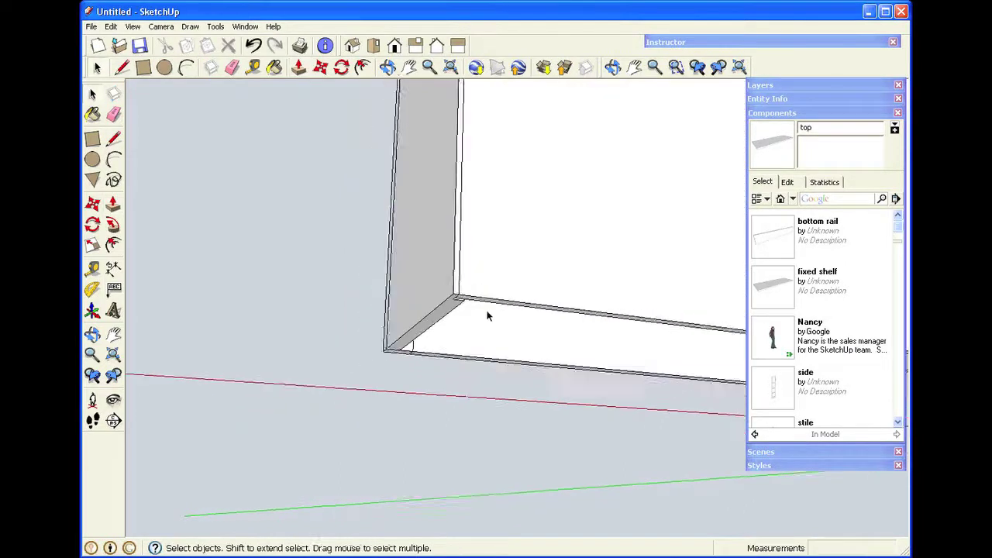
pyautogui.scroll(2, 492, 312)
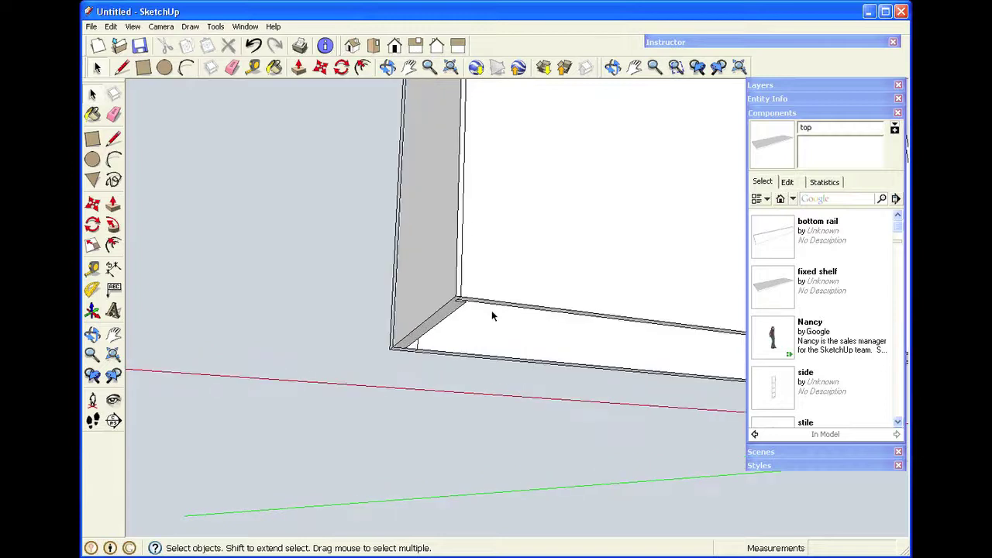
pyautogui.scroll(-4, 492, 310)
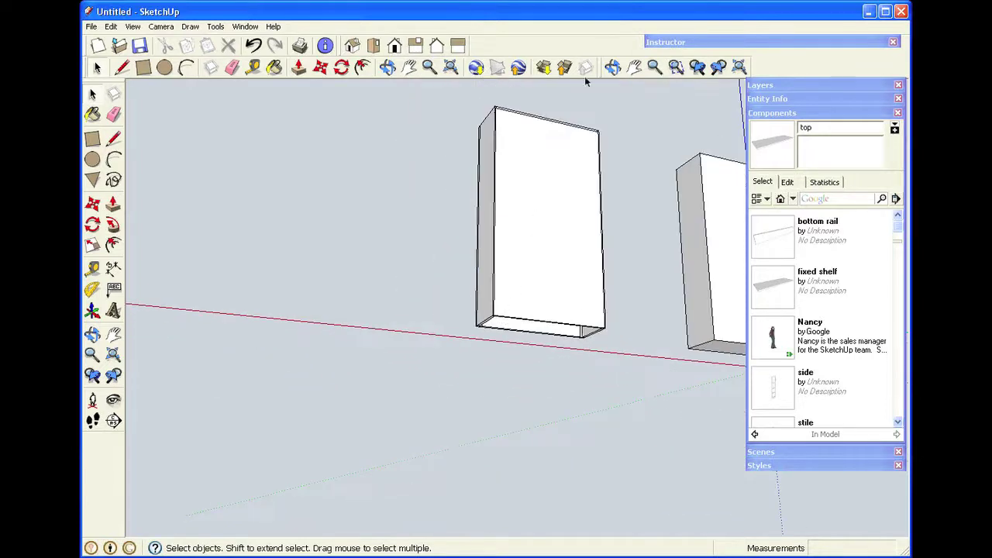
# Step: Select the whole back panel and make it a component named "back"
pyautogui.click(612, 67)
pyautogui.moveTo(593, 218); pyautogui.dragTo(473, 278)
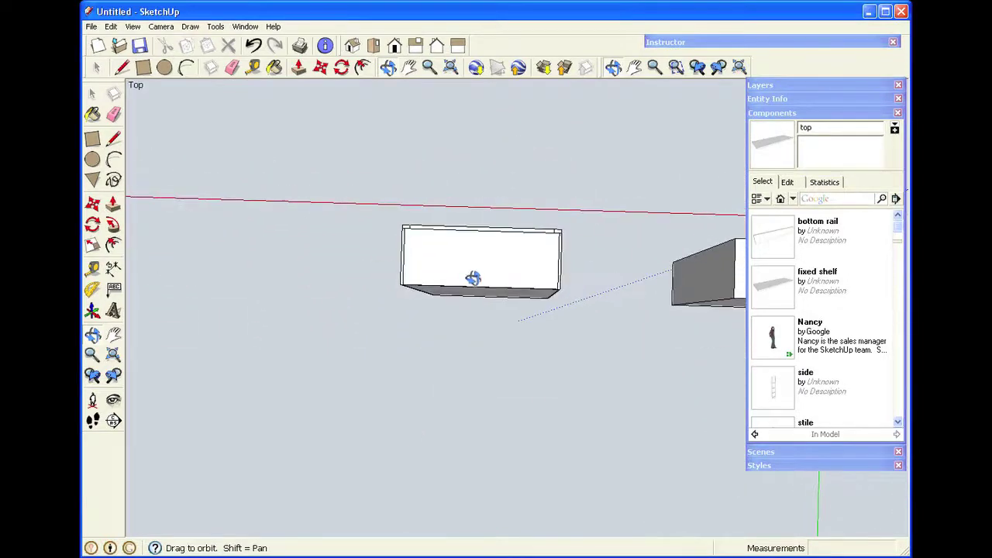
pyautogui.press('space')
pyautogui.moveTo(389, 261); pyautogui.dragTo(587, 338)
pyautogui.rightClick(528, 300)
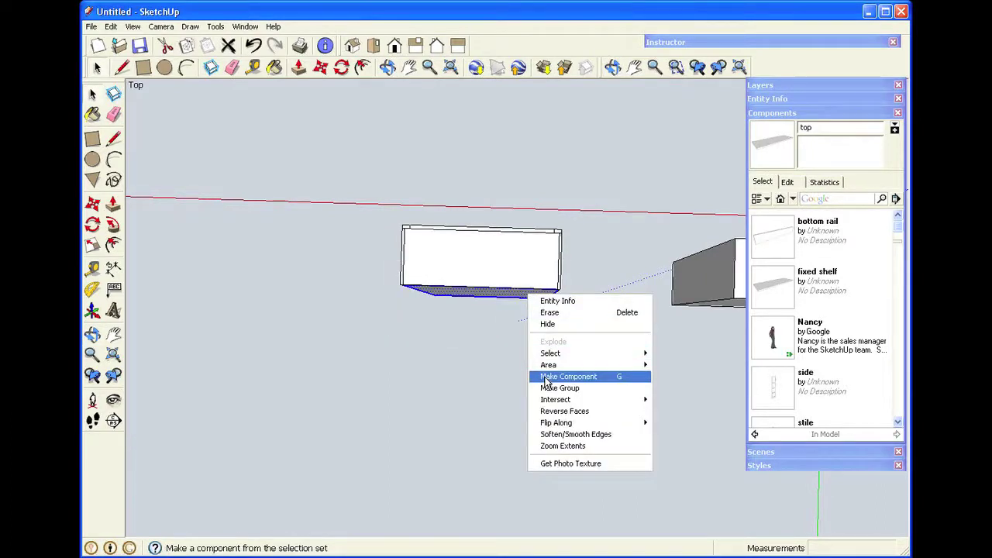
pyautogui.click(548, 377)
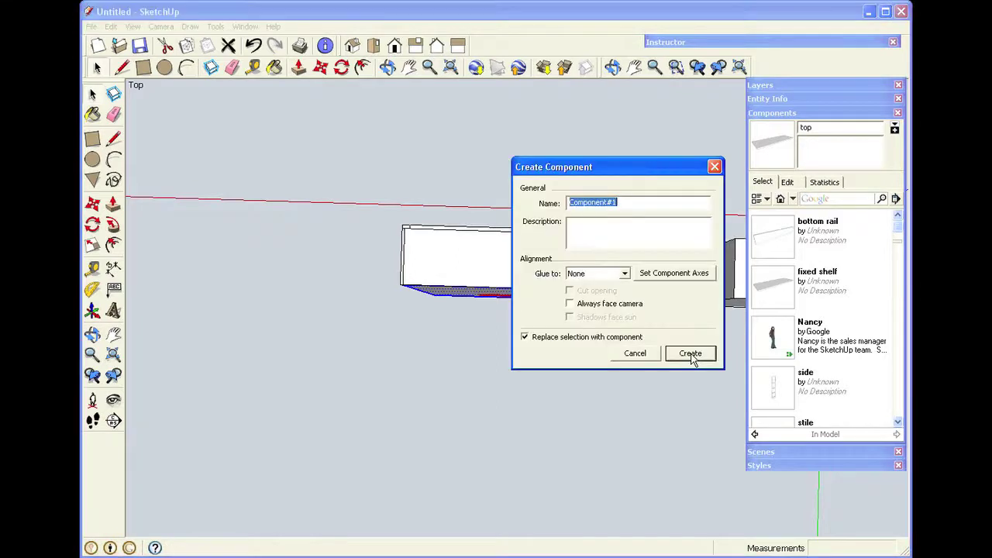
pyautogui.write('back')
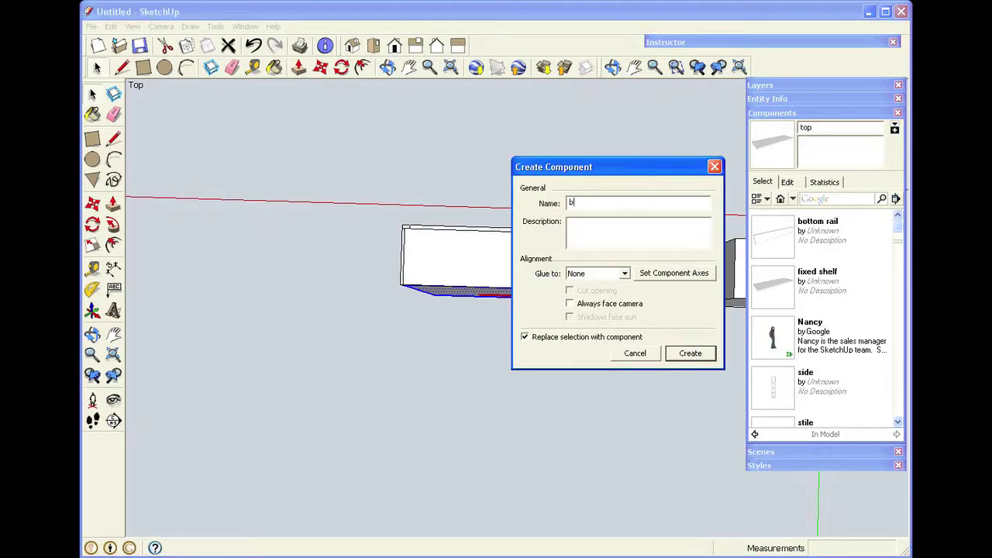
pyautogui.click(691, 353)
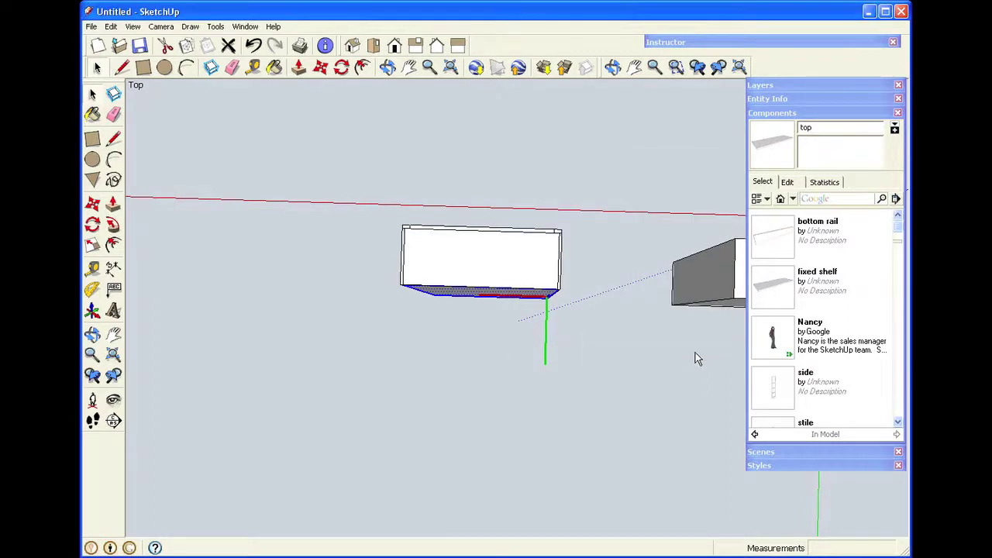
pyautogui.click(524, 354)
# Step: Edit the back component and push its bottom face up to the underside of the lowest shelf
pyautogui.click(387, 68)
pyautogui.moveTo(408, 377)
pyautogui.mouseDown()
pyautogui.moveTo(479, 321)
pyautogui.moveTo(483, 282)
pyautogui.moveTo(456, 249)
pyautogui.moveTo(457, 226)
pyautogui.mouseUp()
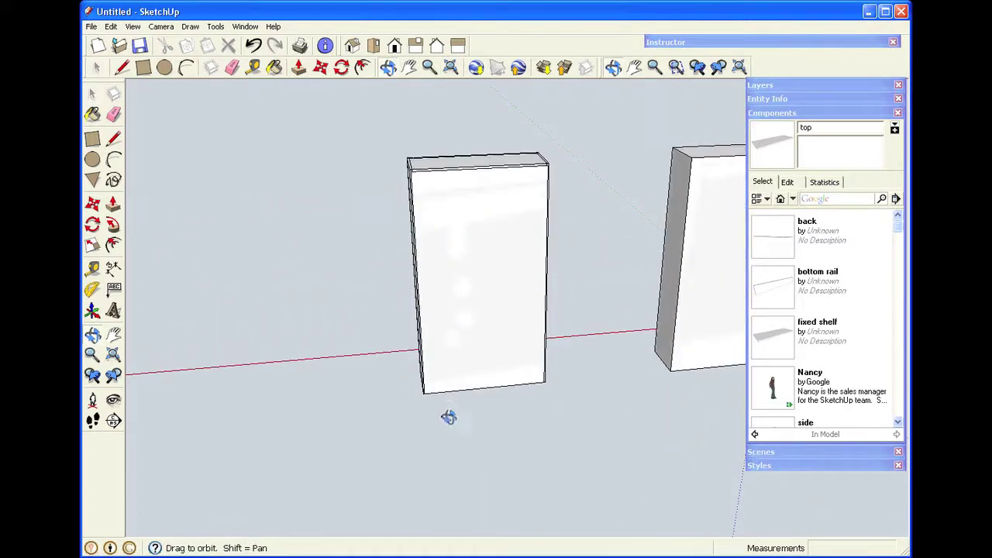
pyautogui.moveTo(445, 416); pyautogui.dragTo(445, 279)
pyautogui.moveTo(416, 406); pyautogui.dragTo(470, 336)
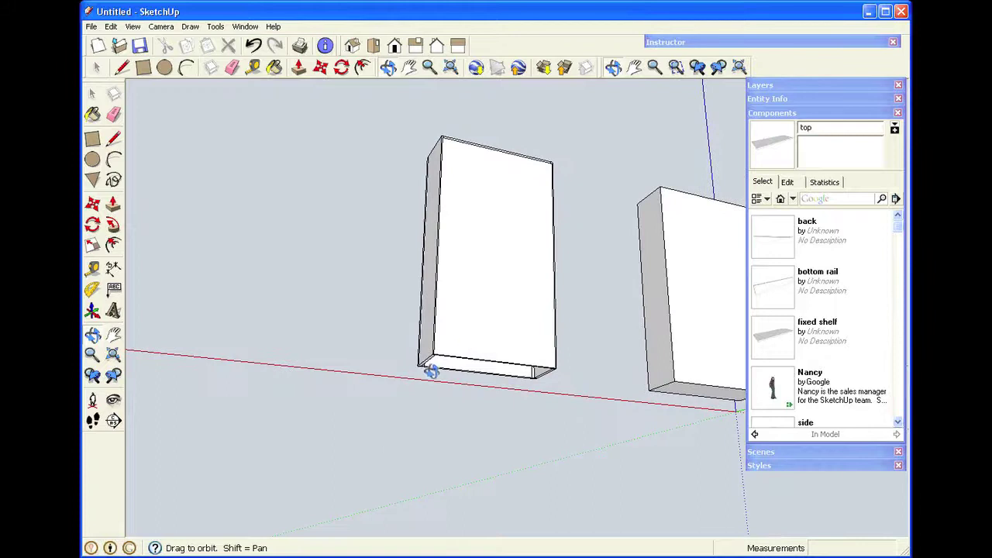
pyautogui.scroll(8, 430, 365)
pyautogui.press('space')
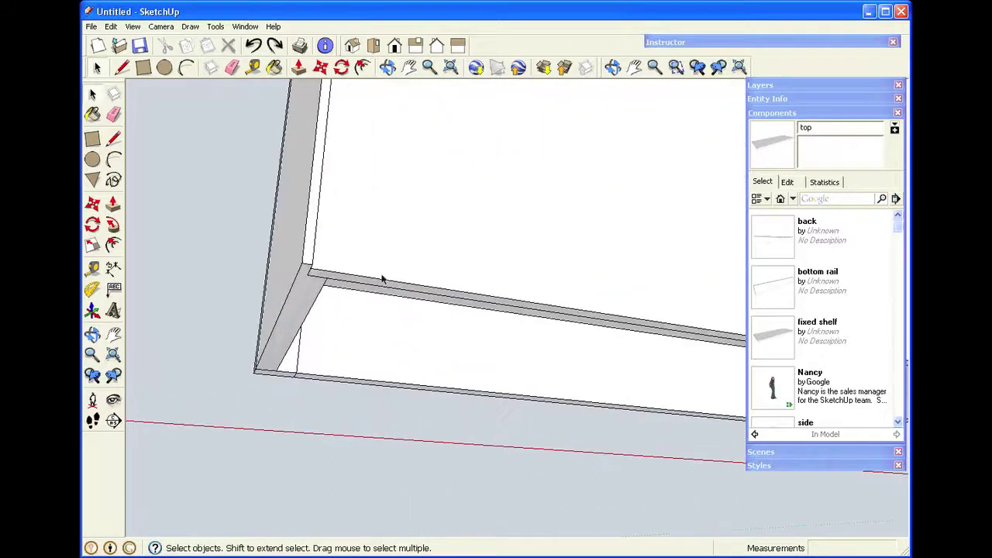
pyautogui.scroll(2, 377, 277)
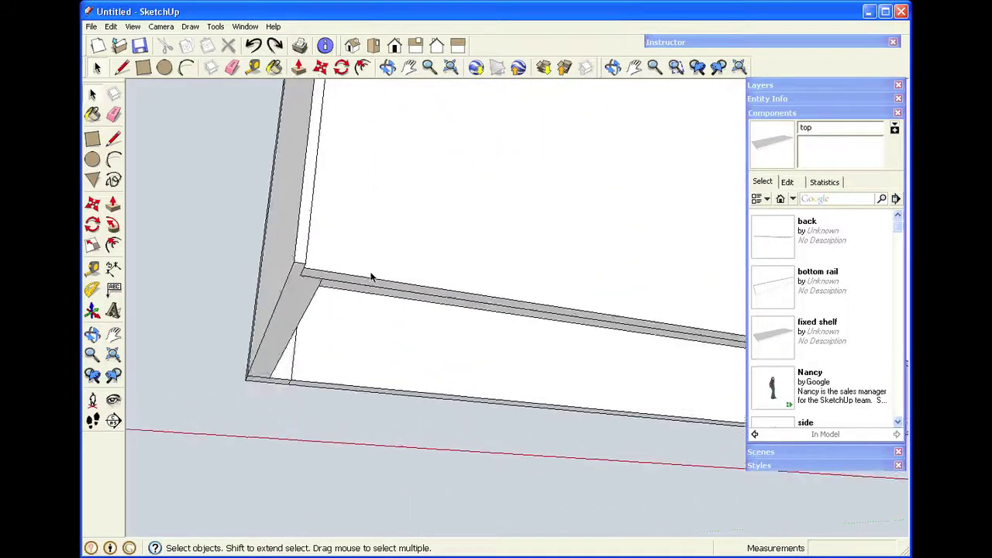
pyautogui.click(332, 280)
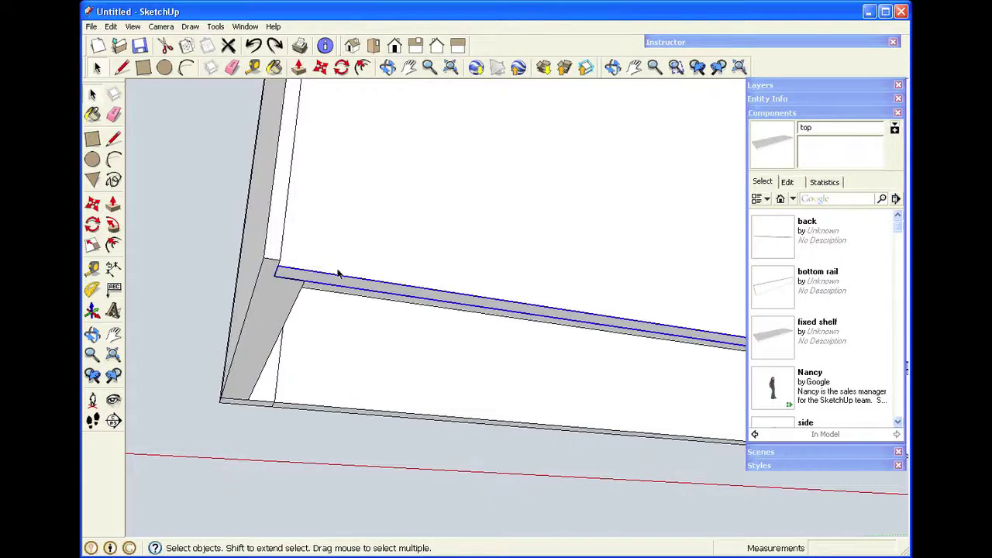
pyautogui.rightClick(335, 270)
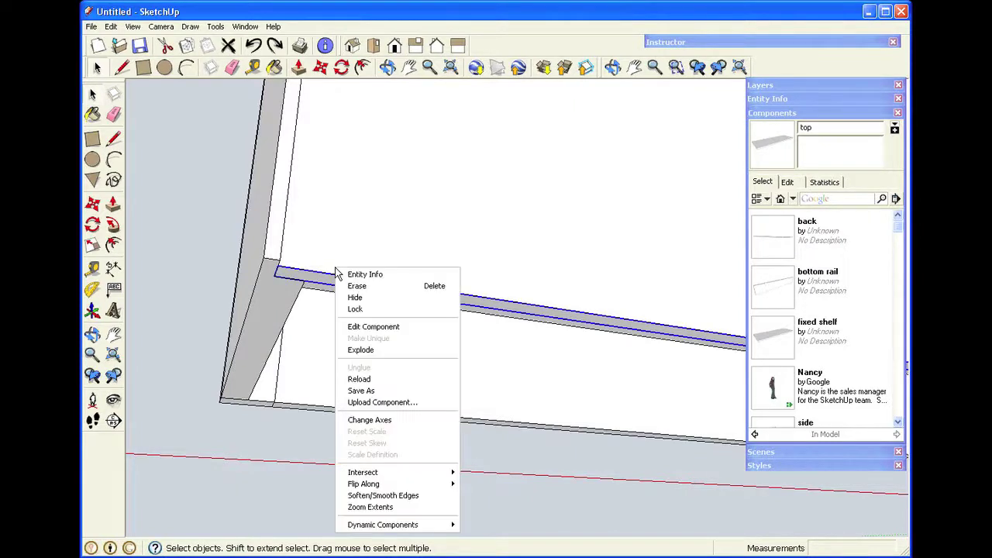
pyautogui.click(364, 327)
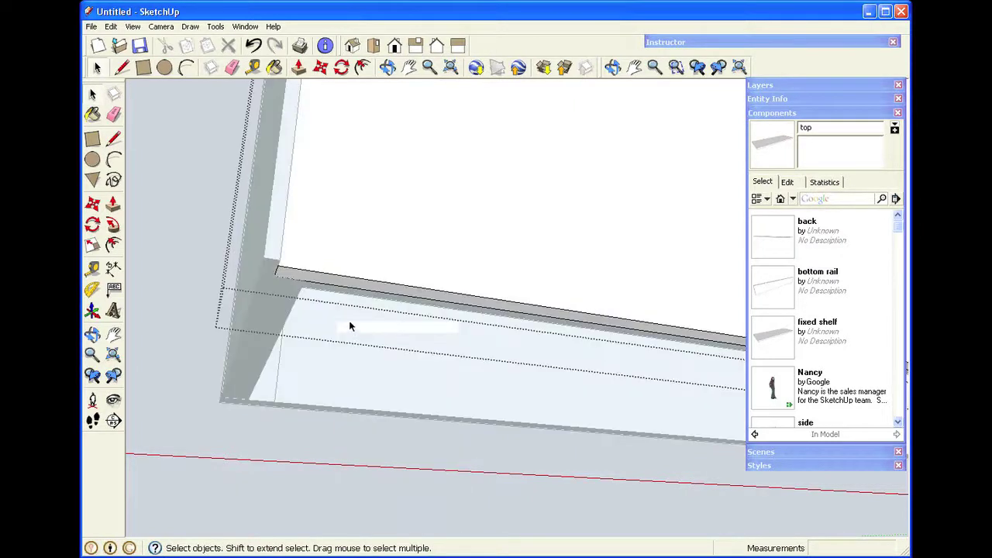
pyautogui.scroll(3, 346, 322)
pyautogui.click(388, 68)
pyautogui.moveTo(380, 256); pyautogui.dragTo(386, 313)
pyautogui.press('space')
pyautogui.press('p')
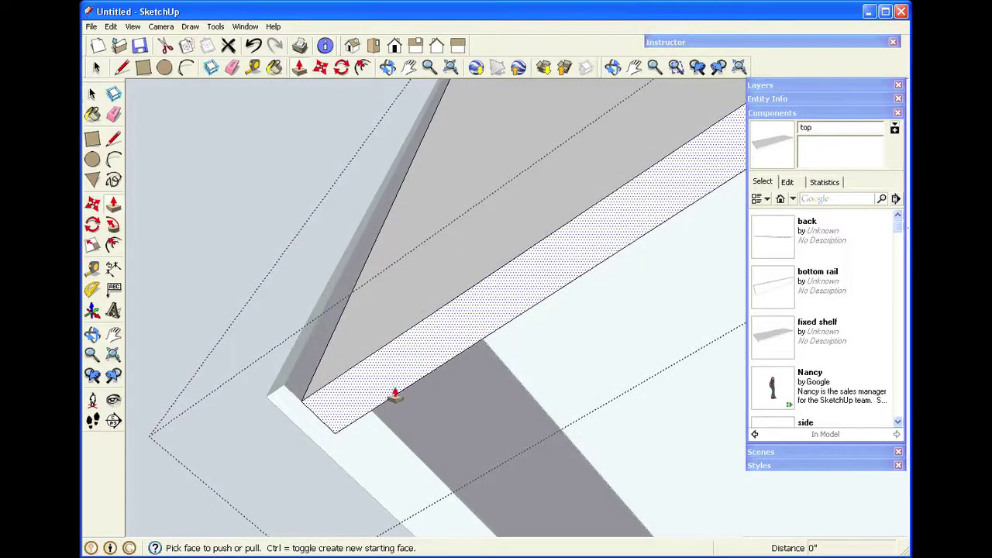
pyautogui.moveTo(381, 405); pyautogui.dragTo(456, 238)
pyautogui.press('space')
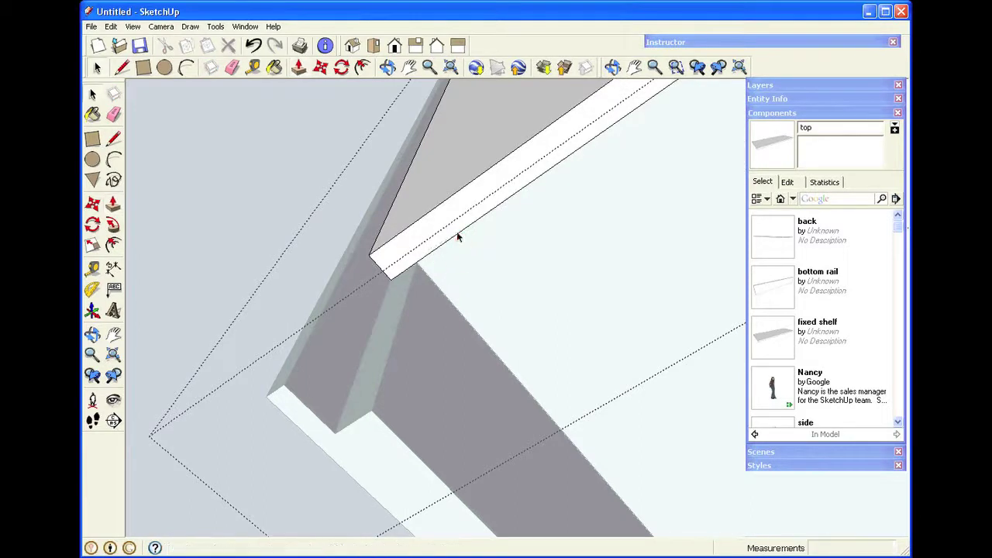
pyautogui.scroll(3, 311, 173)
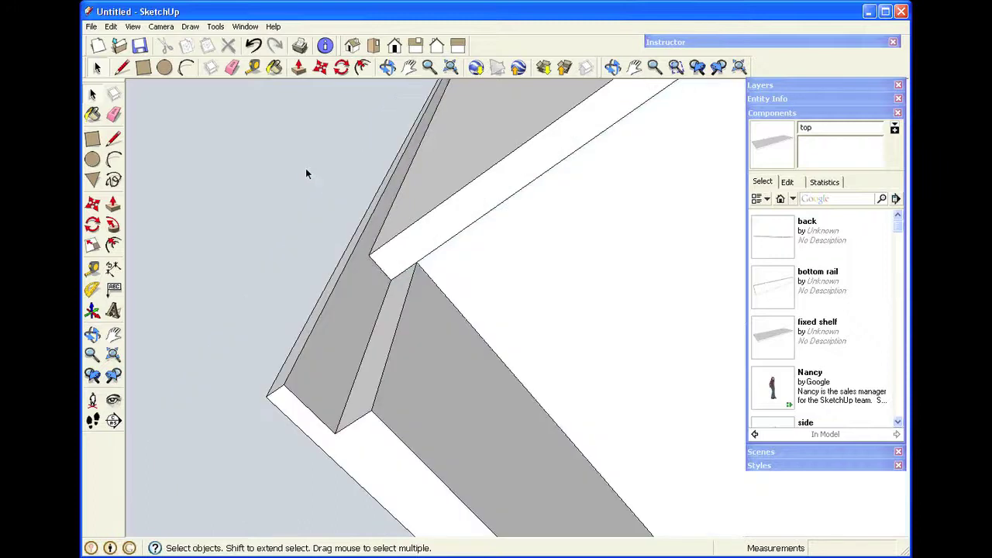
# Step: Examine how the back panel fits the case at its lower edge and at the upper rear corners
pyautogui.scroll(-3, 473, 225)
pyautogui.moveTo(478, 229); pyautogui.dragTo(631, 122, button='middle')
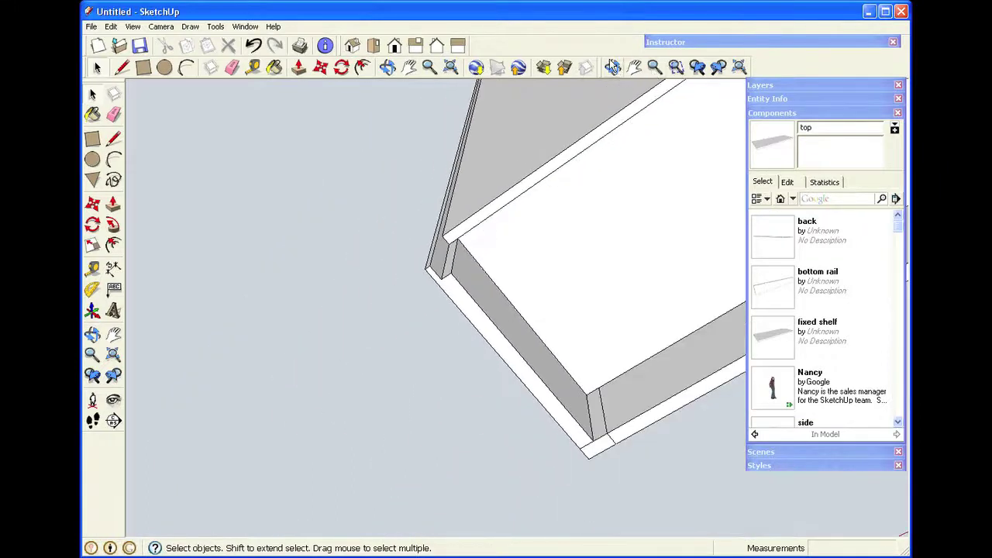
pyautogui.click(612, 67)
pyautogui.moveTo(600, 147); pyautogui.dragTo(575, 241)
pyautogui.press('space')
pyautogui.moveTo(565, 231); pyautogui.dragTo(649, 106, button='middle')
pyautogui.click(635, 67)
pyautogui.moveTo(624, 148); pyautogui.dragTo(580, 252)
pyautogui.moveTo(580, 252); pyautogui.dragTo(560, 263, button='middle')
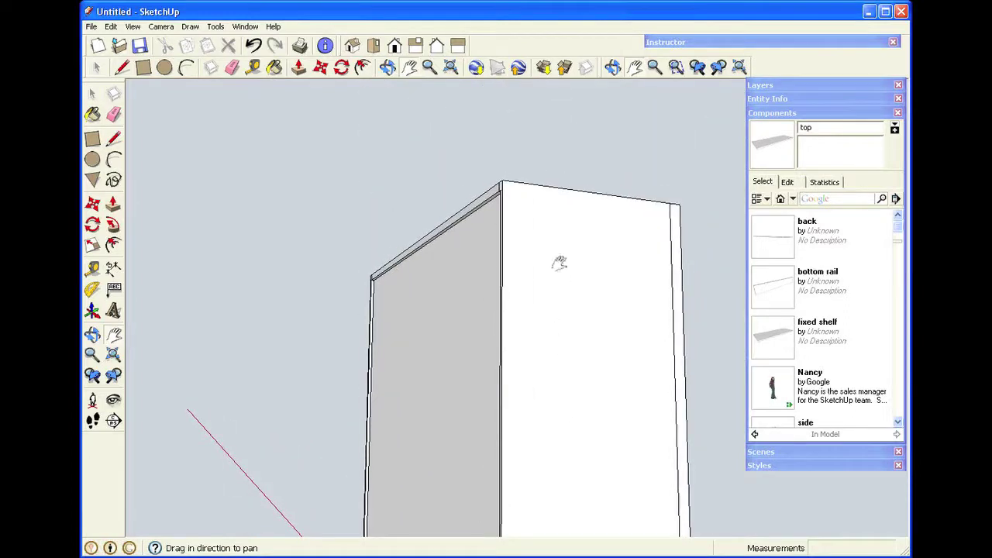
# Step: Examine the component-built bookcase from the front, alone and beside the first bookcase
pyautogui.rightClick(555, 232)
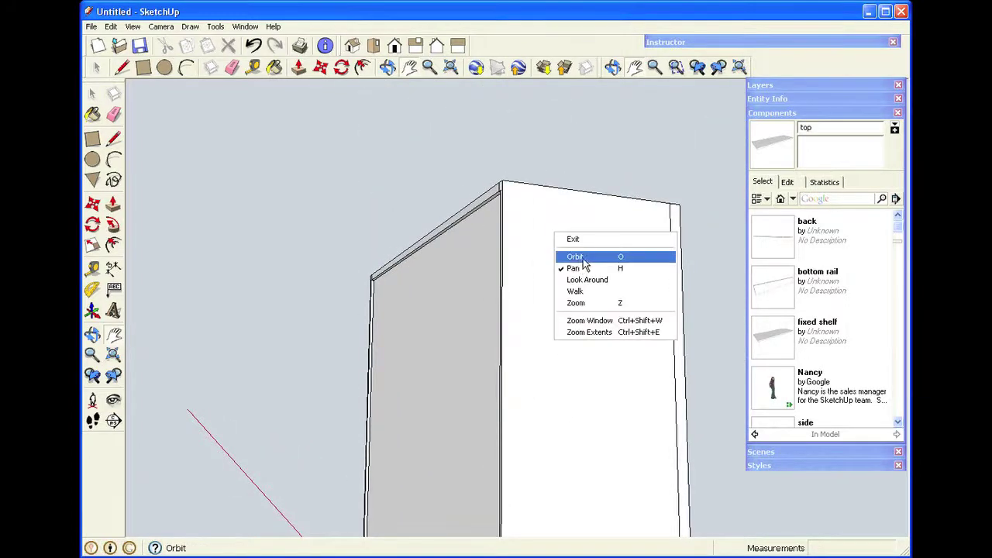
pyautogui.click(575, 257)
pyautogui.moveTo(577, 265); pyautogui.dragTo(502, 291)
pyautogui.scroll(-8, 512, 287)
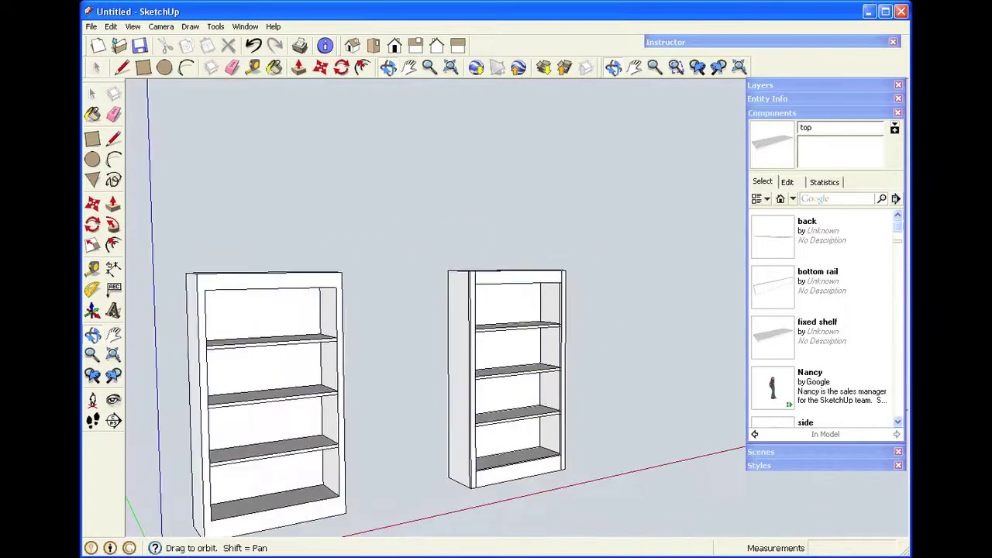
pyautogui.scroll(1, 549, 513)
pyautogui.scroll(2, 549, 513)
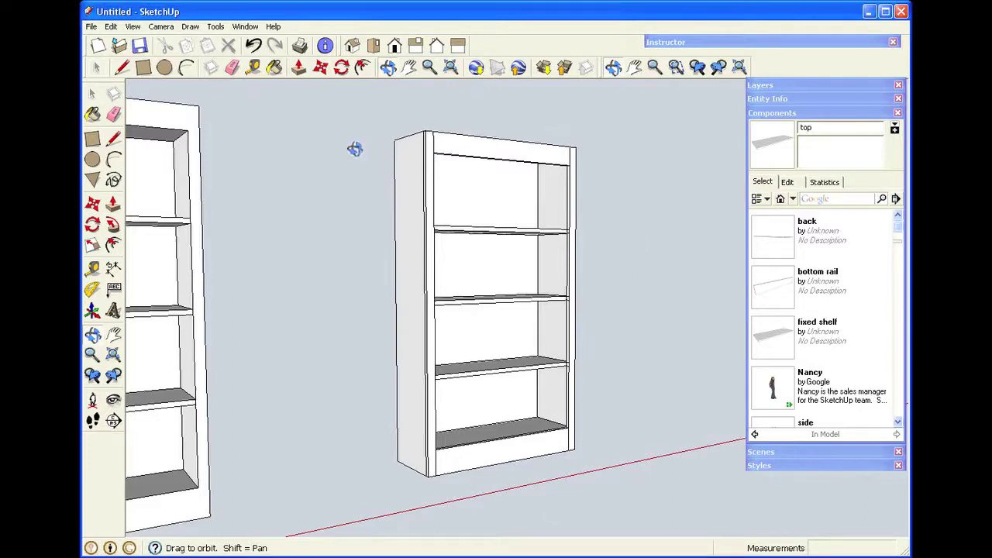
pyautogui.press('space')
pyautogui.scroll(-3, 356, 163)
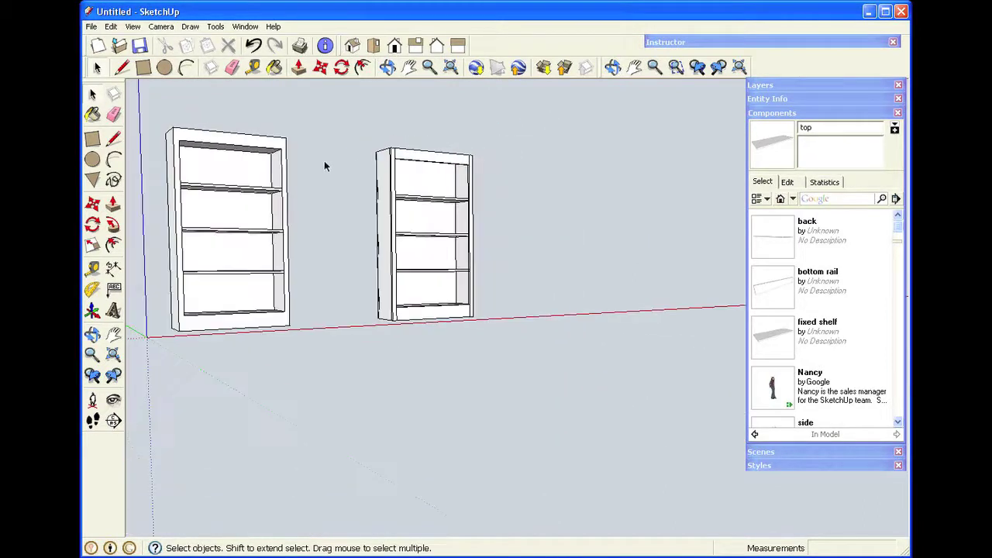
# Step: Compare the first bookcase's joined surfaces with the separate parts of the component-built bookcase
pyautogui.click(252, 162)
pyautogui.click(276, 167)
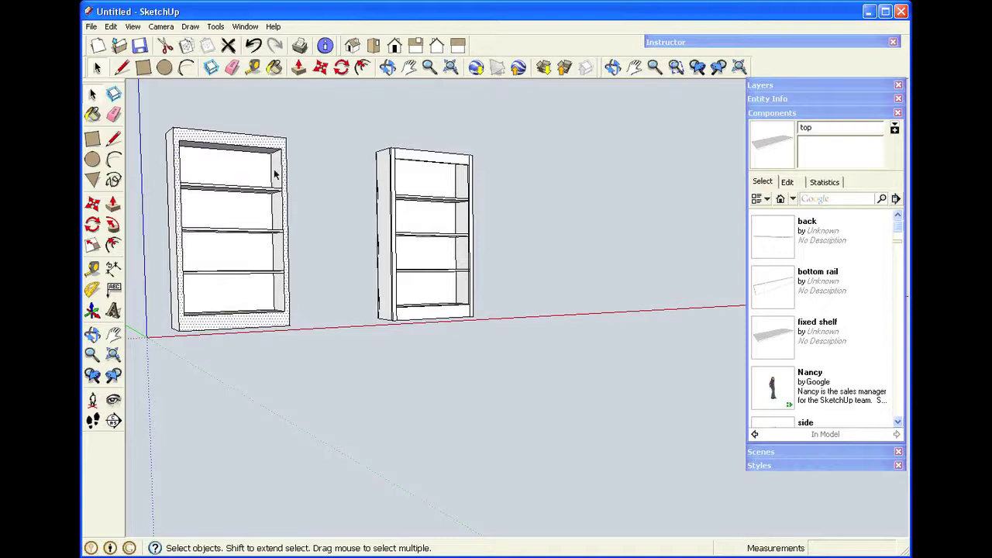
pyautogui.click(313, 177)
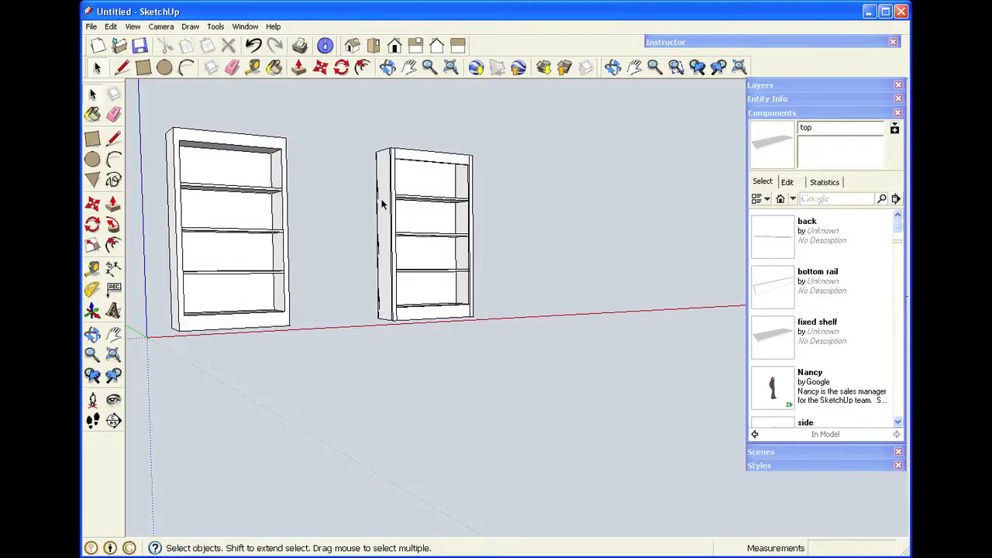
pyautogui.click(438, 190)
pyautogui.click(446, 187)
pyautogui.click(466, 186)
pyautogui.scroll(5, 463, 184)
pyautogui.click(440, 136)
pyautogui.click(525, 200)
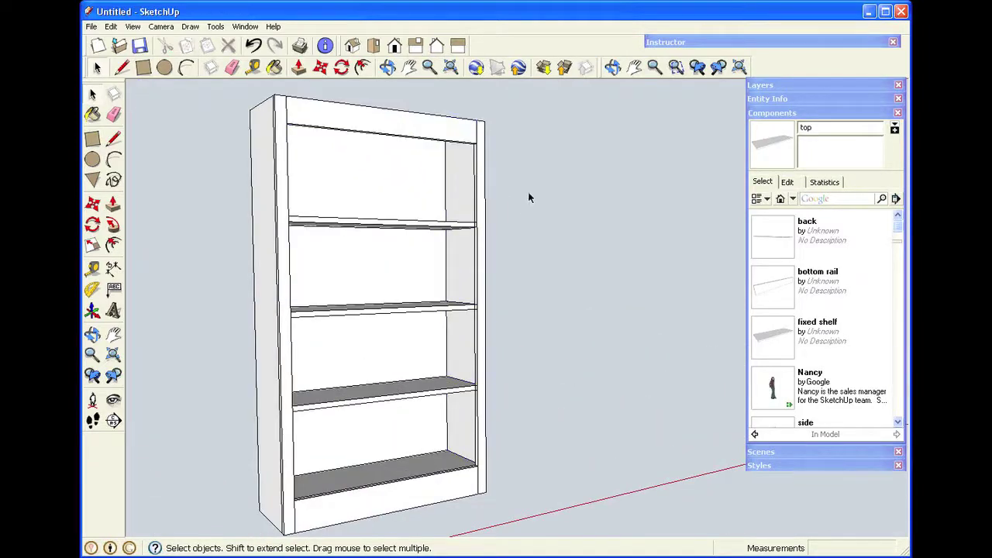
pyautogui.scroll(-2, 528, 198)
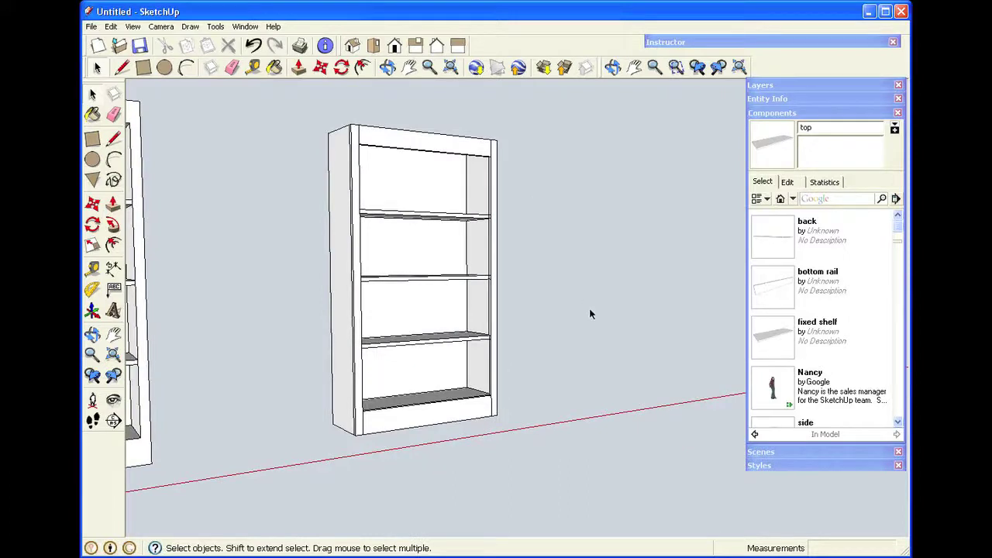
pyautogui.scroll(1, 318, 123)
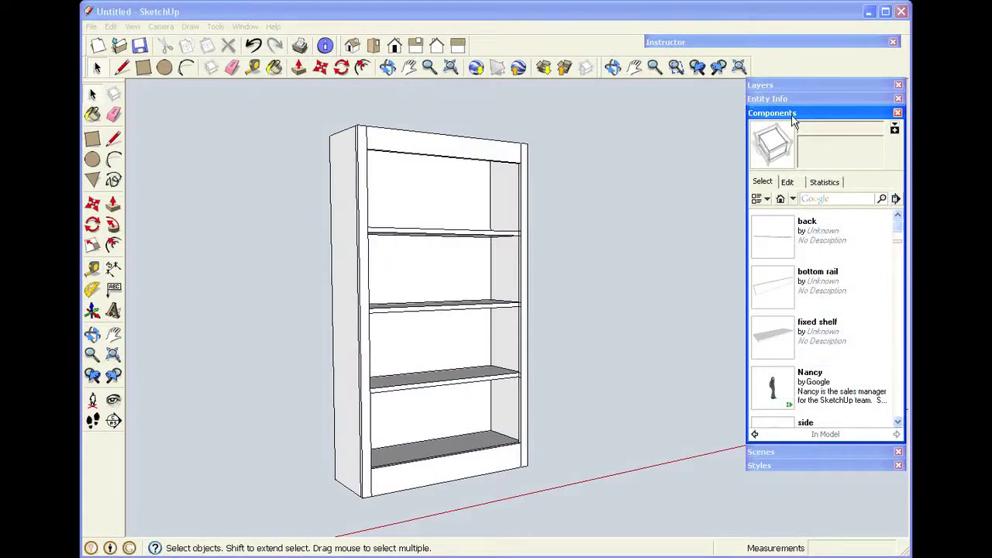
# Step: Collapse the component list and draw a 1" by 2 1/2" rectangle standing outward from the case's upper rear corner
pyautogui.click(793, 115)
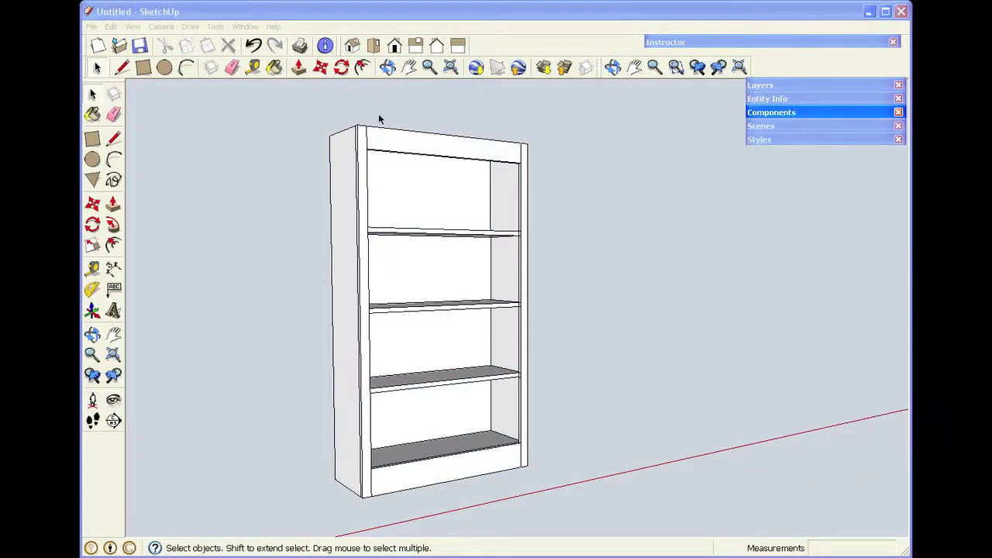
pyautogui.click(409, 98)
pyautogui.scroll(1, 392, 104)
pyautogui.scroll(3, 391, 104)
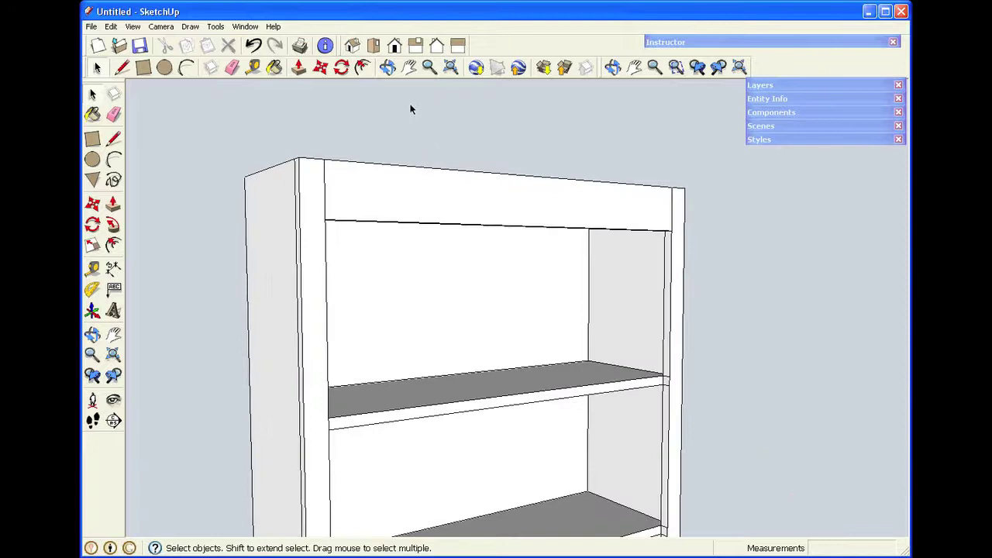
pyautogui.click(388, 68)
pyautogui.moveTo(308, 215); pyautogui.dragTo(778, 255)
pyautogui.moveTo(445, 253); pyautogui.dragTo(656, 224)
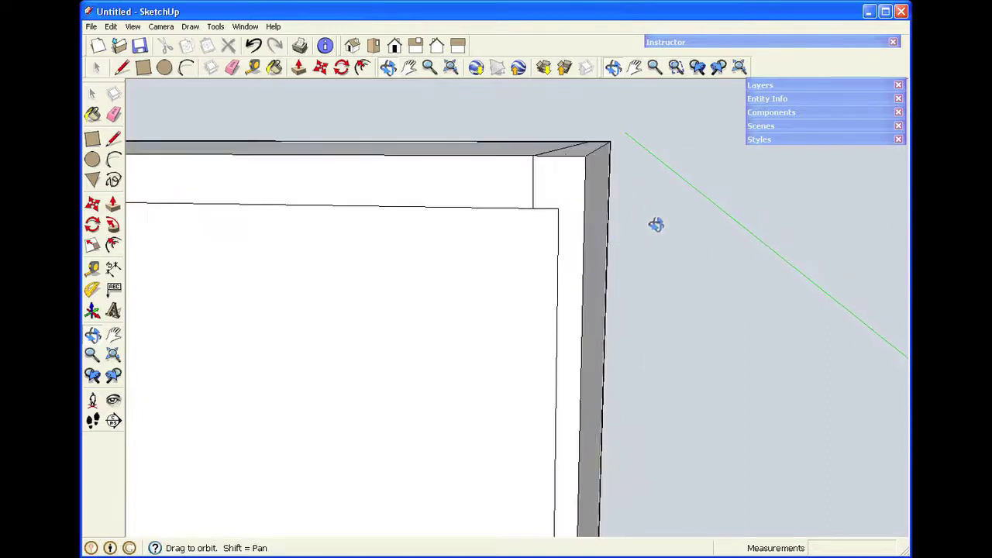
pyautogui.press('space')
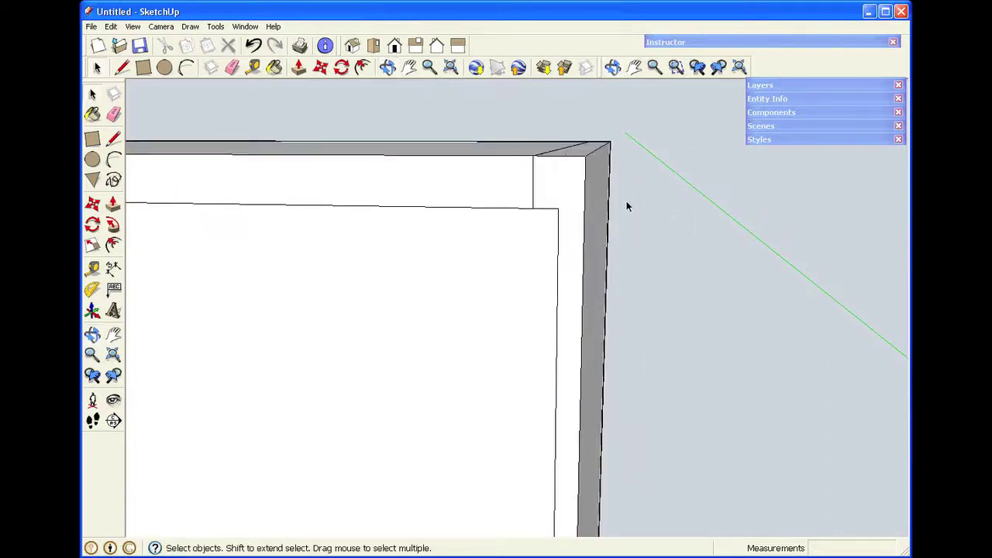
pyautogui.click(113, 138)
pyautogui.click(586, 154)
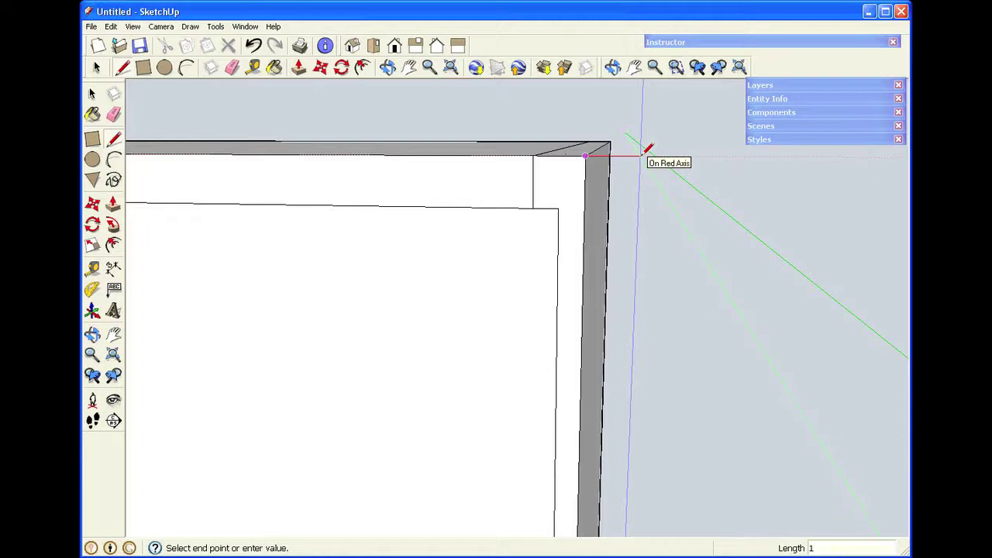
pyautogui.click(694, 157)
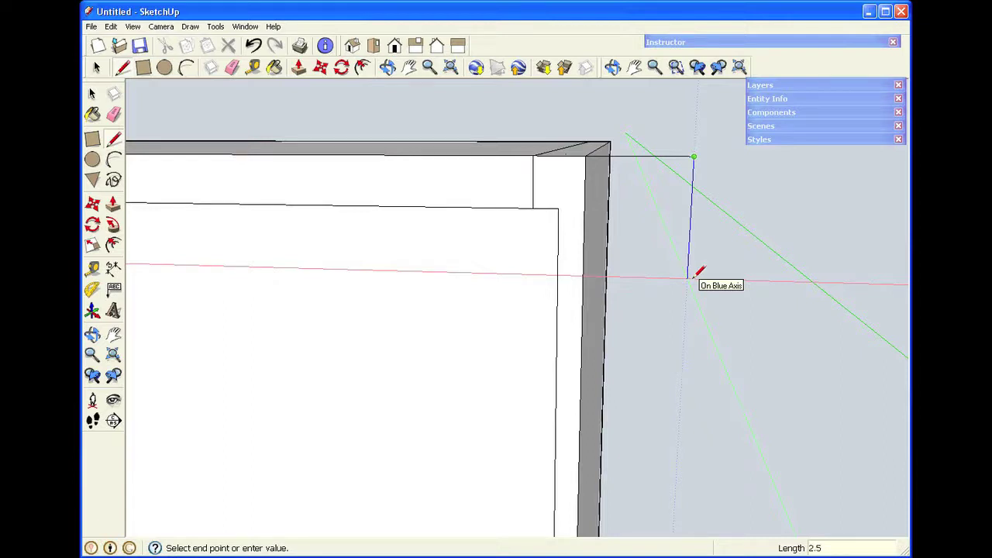
pyautogui.click(680, 410)
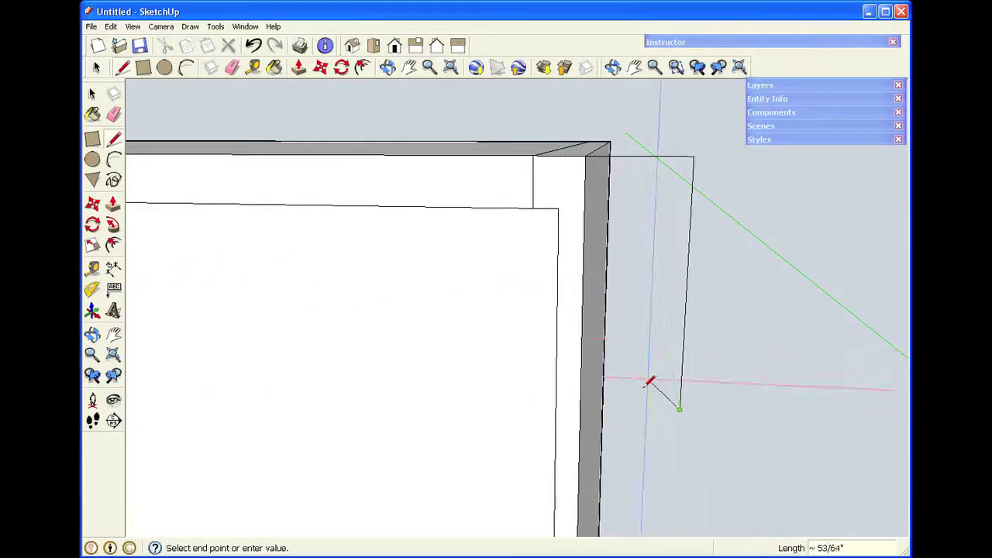
pyautogui.click(580, 405)
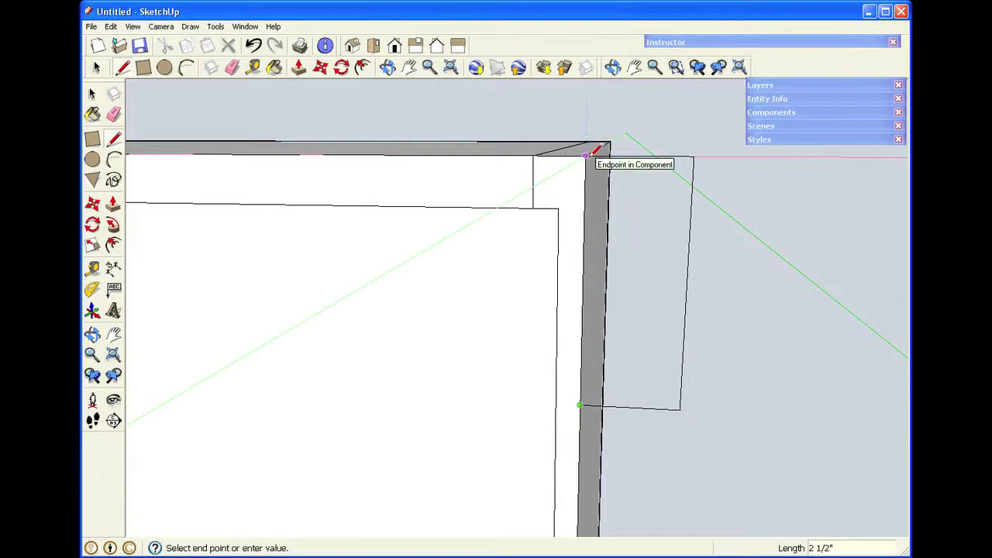
pyautogui.click(586, 156)
pyautogui.press('space')
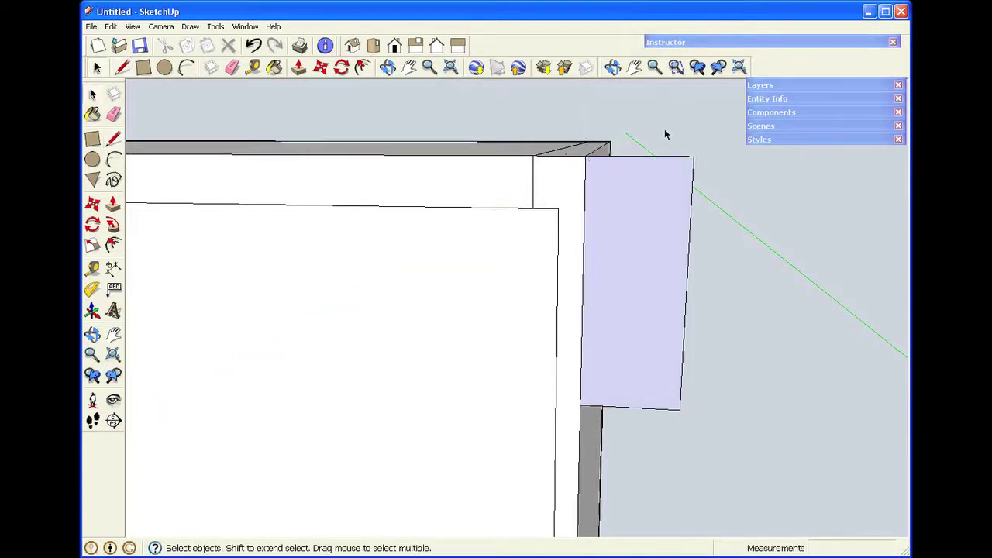
# Step: Place horizontal guides 3/8" inside the top and bottom edges of the corner rectangle
pyautogui.click(387, 69)
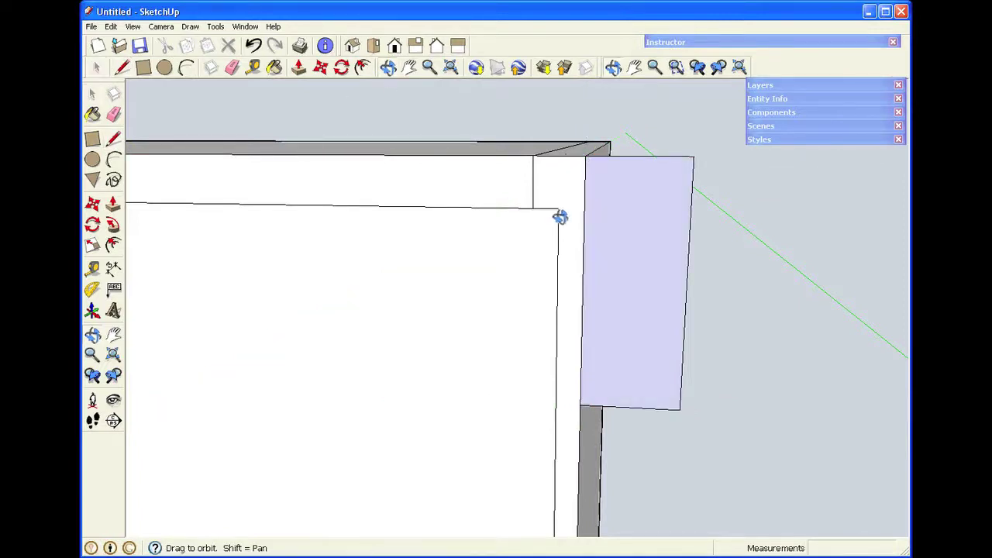
pyautogui.moveTo(560, 217); pyautogui.dragTo(519, 224)
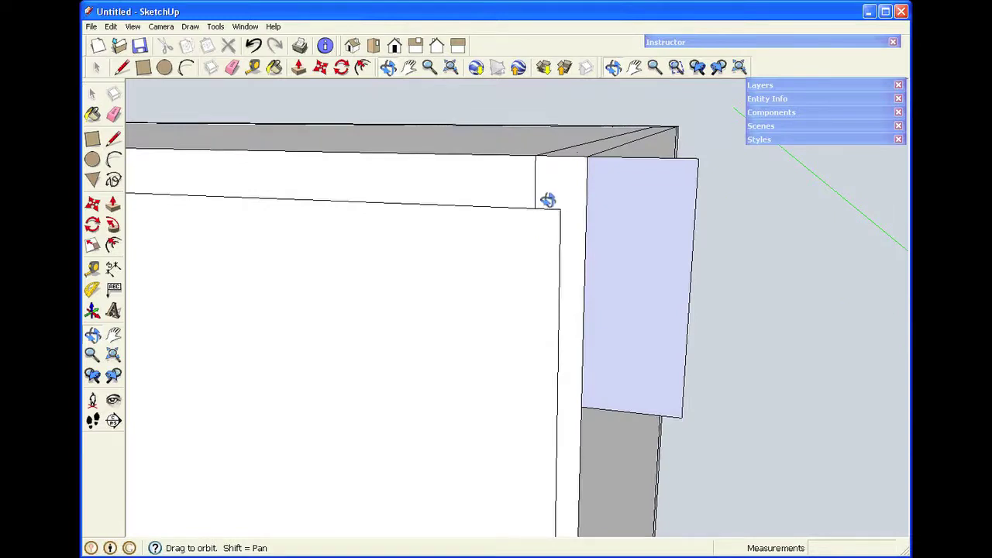
pyautogui.press('space')
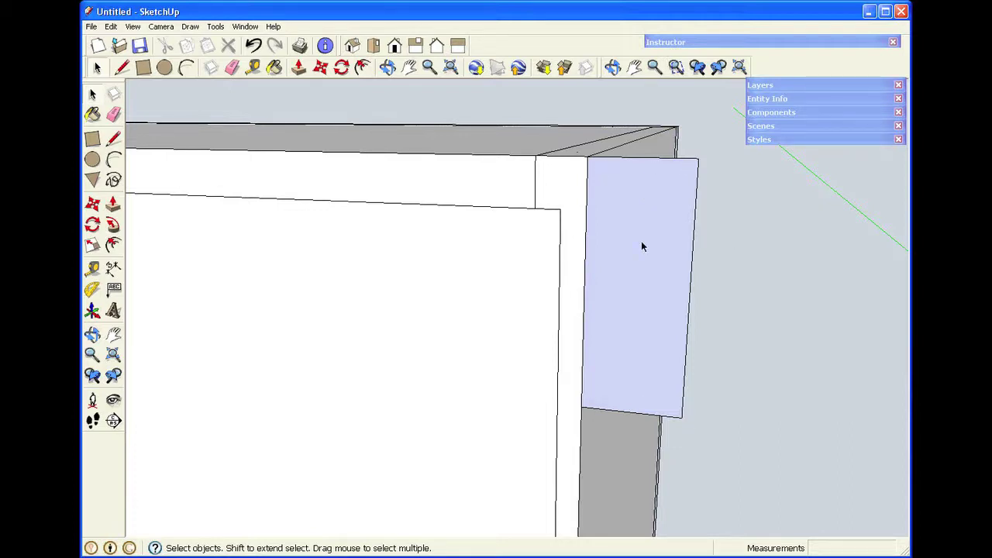
pyautogui.click(252, 67)
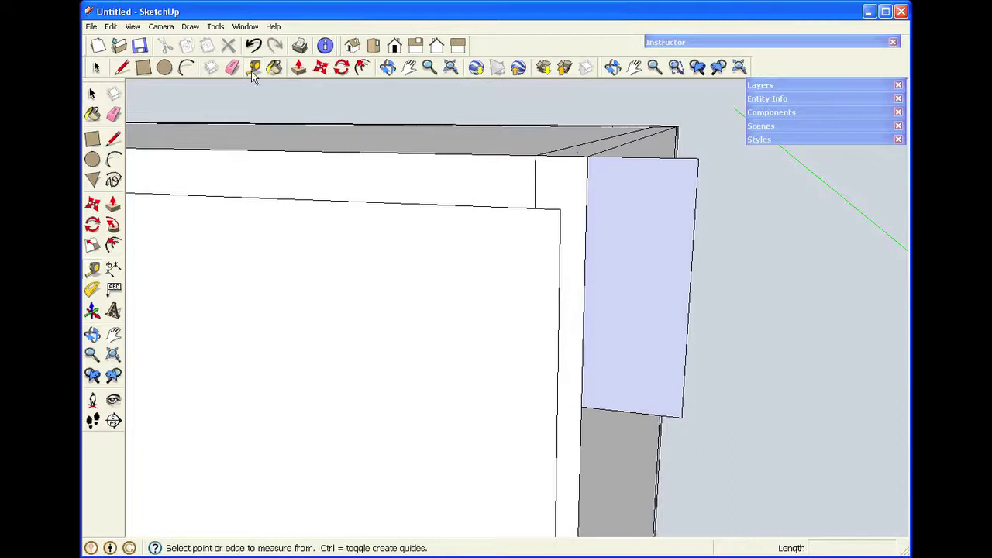
pyautogui.click(656, 159)
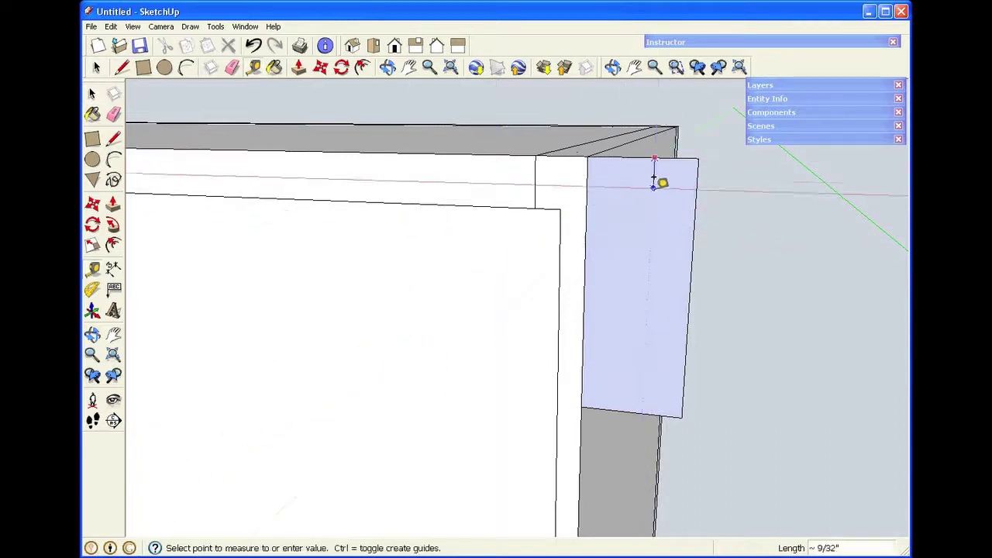
pyautogui.click(656, 186)
pyautogui.write('3/8')
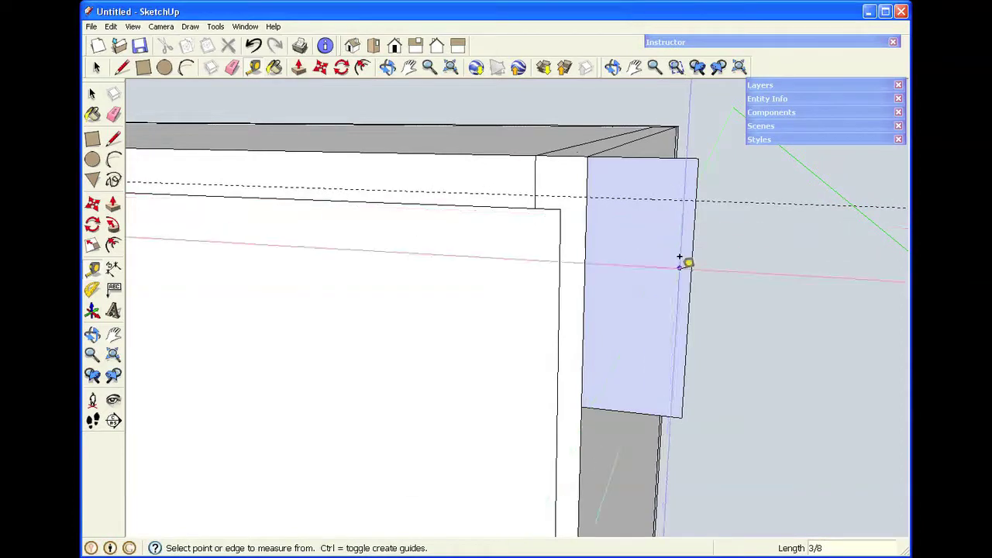
pyautogui.click(616, 398)
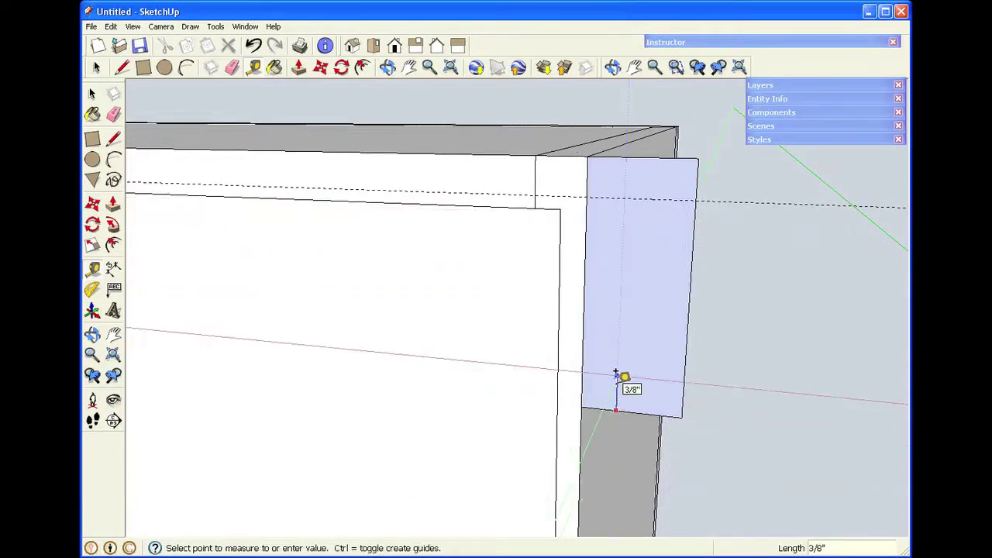
pyautogui.click(616, 375)
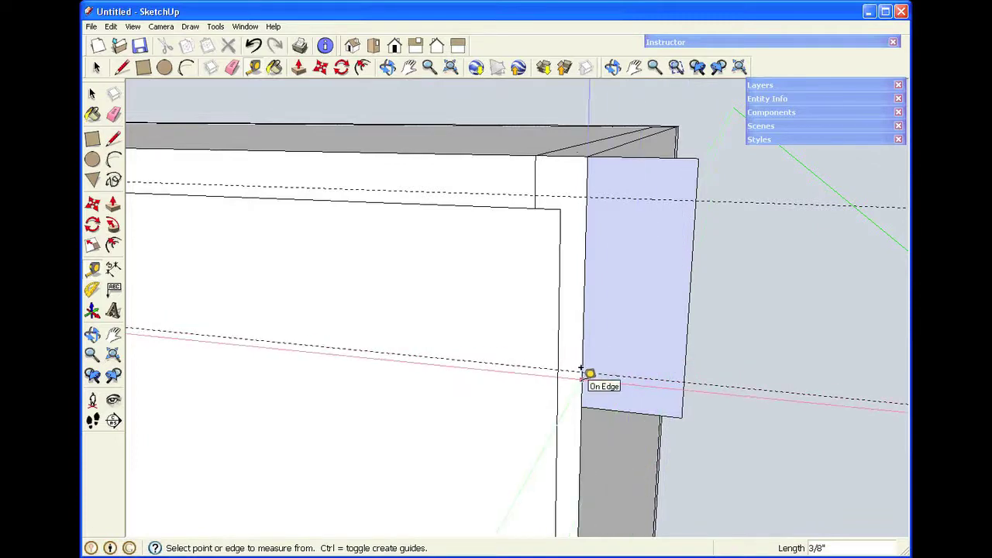
# Step: Place vertical guides on the rectangle, 3/8" from the edge against the case and 1/4" from the outer edge
pyautogui.click(586, 373)
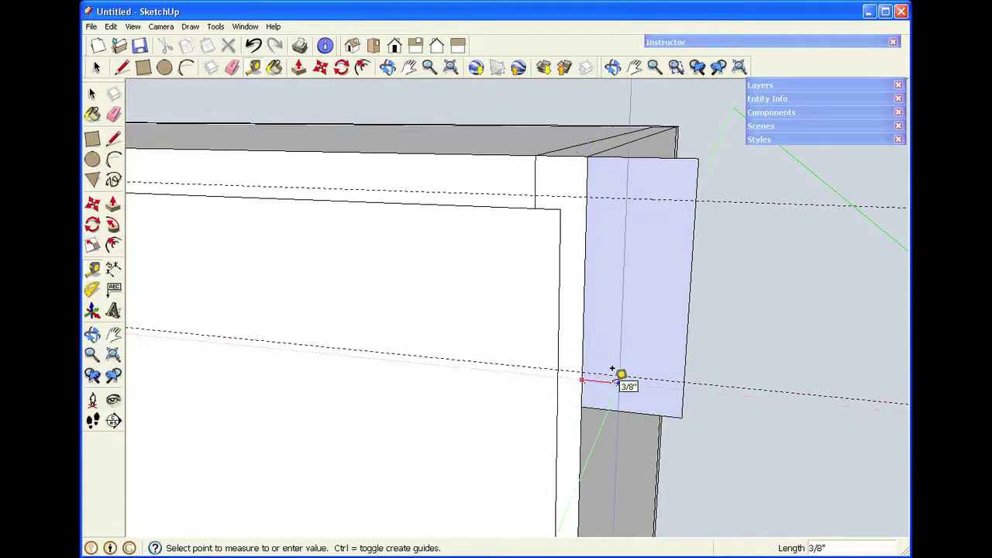
pyautogui.click(613, 370)
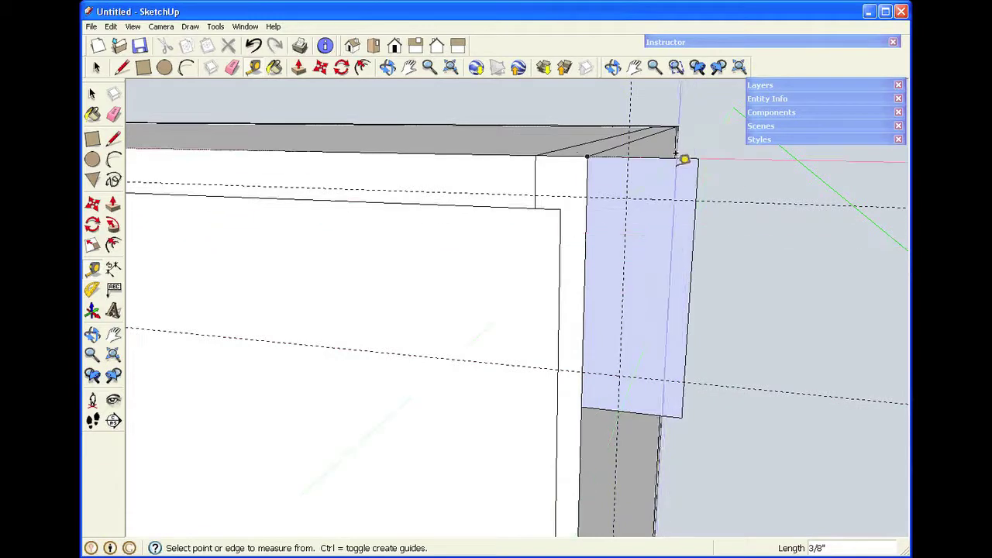
pyautogui.click(697, 177)
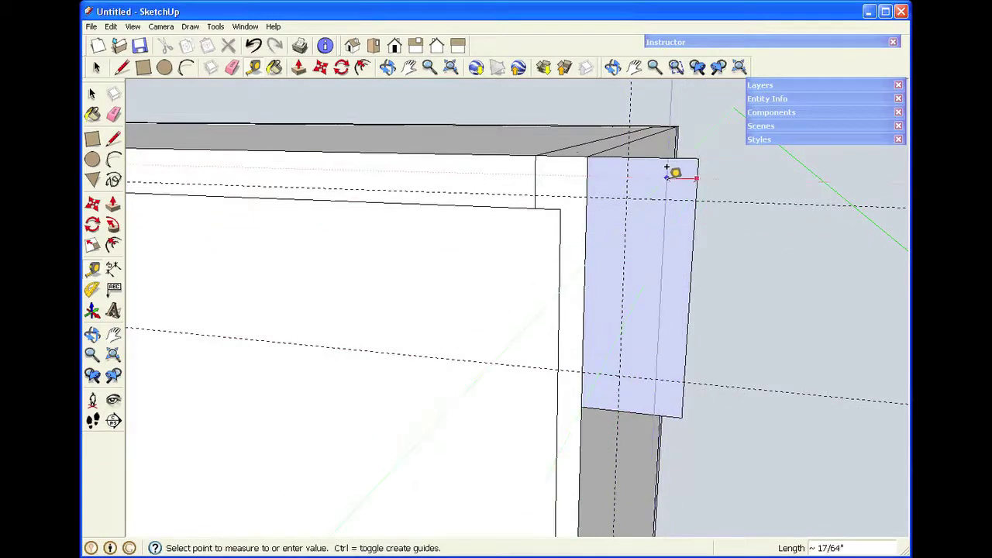
pyautogui.click(666, 174)
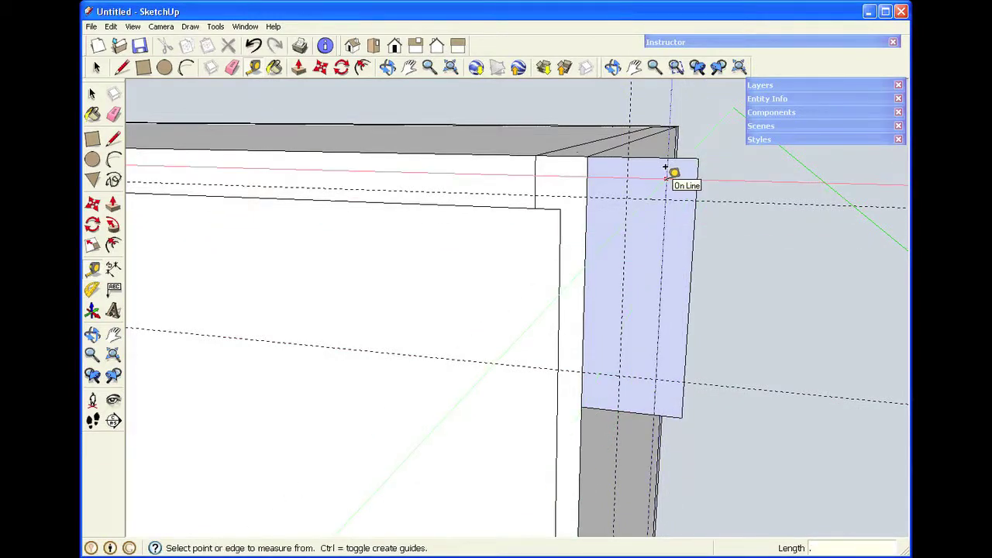
pyautogui.press('space')
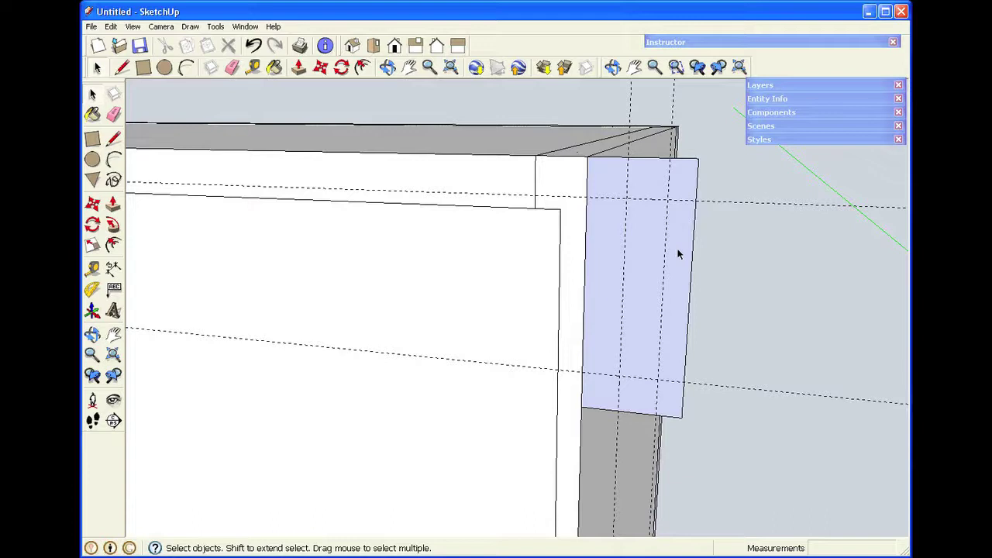
# Step: Draw a 1/4" line inward from the outer edge along the upper guide and a 3/8" line up from the bottom edge
pyautogui.press('l')
pyautogui.click(695, 201)
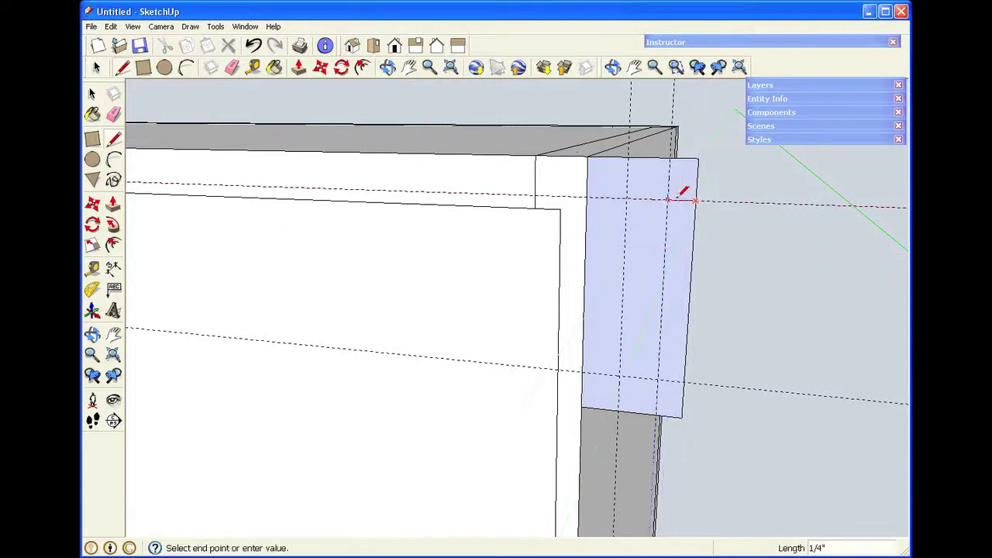
pyautogui.click(667, 200)
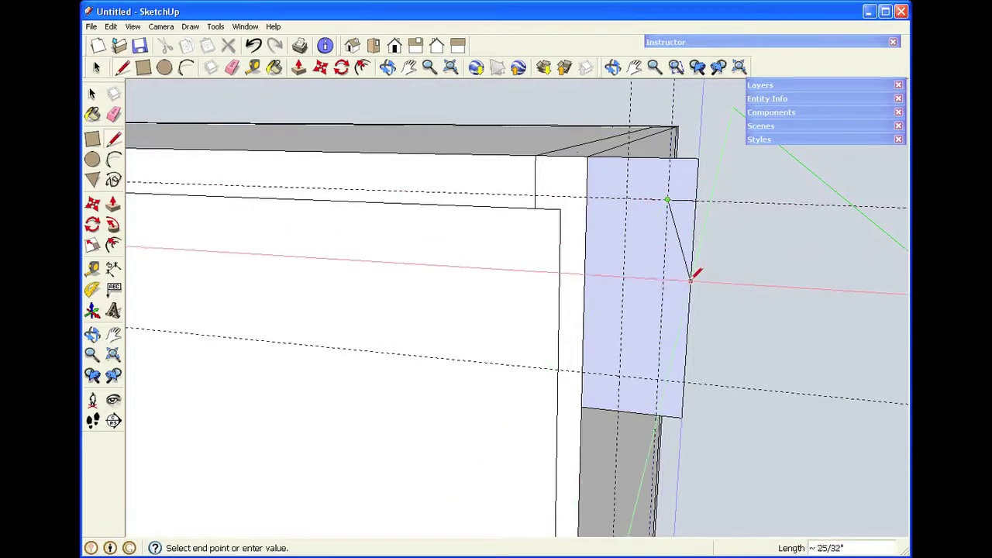
pyautogui.press('Escape')
pyautogui.click(620, 411)
pyautogui.press('space')
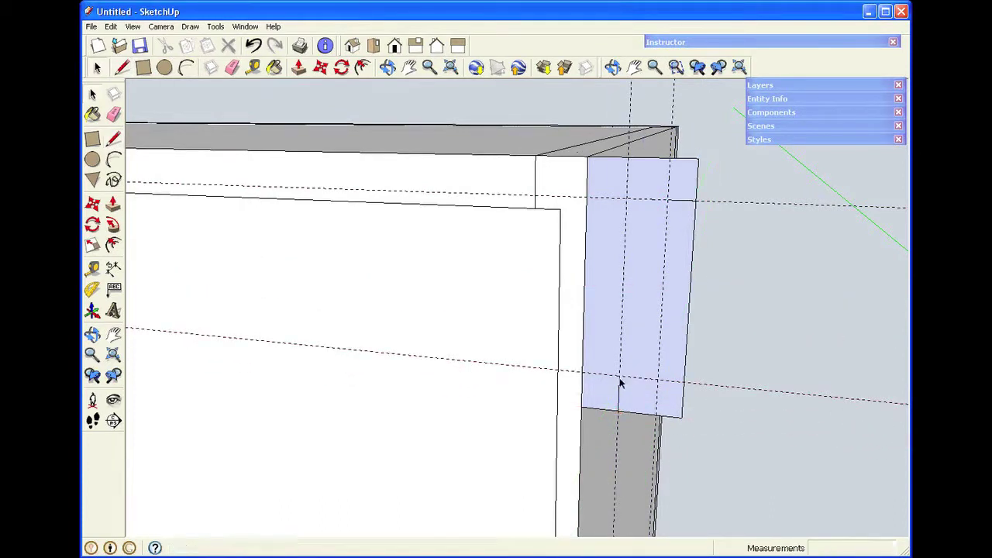
# Step: Draw an arc from the inner end of the upper 1/4" line to the top of the lower 3/8" line, bulging about 3/32" and tangent at the vertex
pyautogui.click(186, 69)
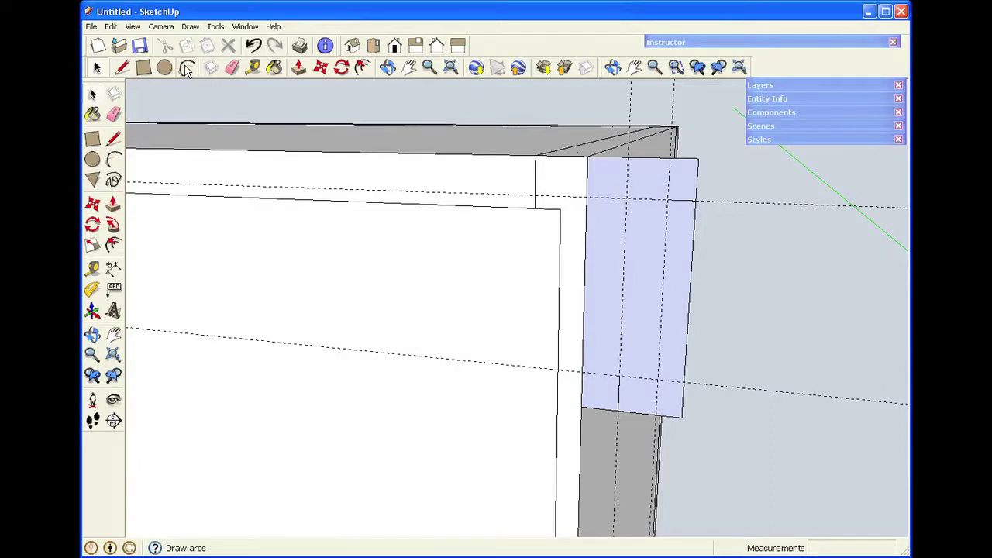
pyautogui.click(667, 200)
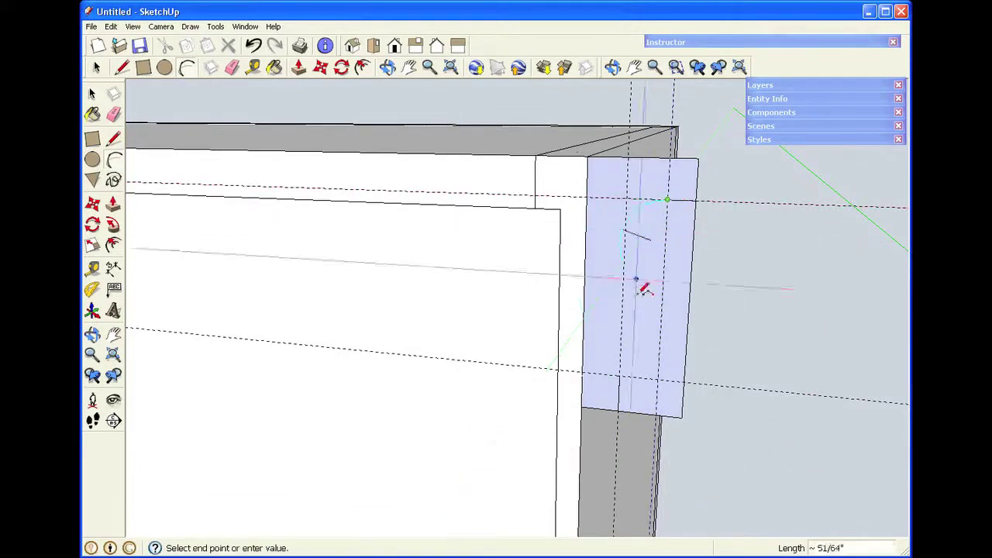
pyautogui.click(620, 376)
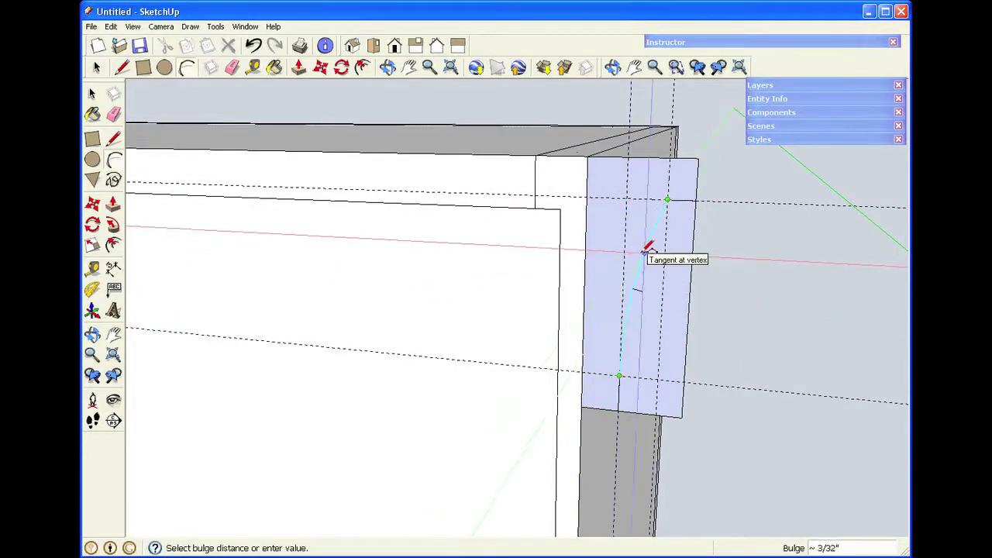
pyautogui.click(644, 251)
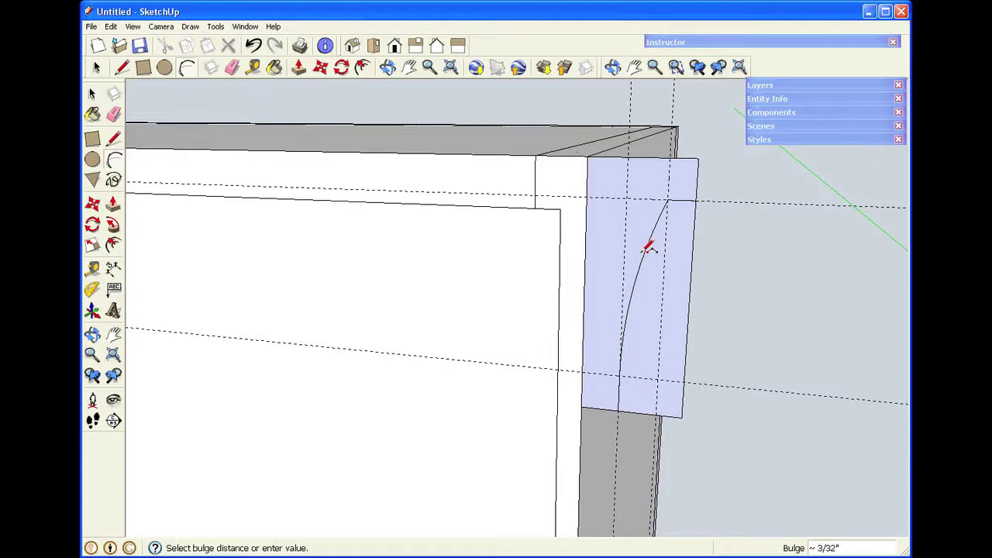
pyautogui.press('space')
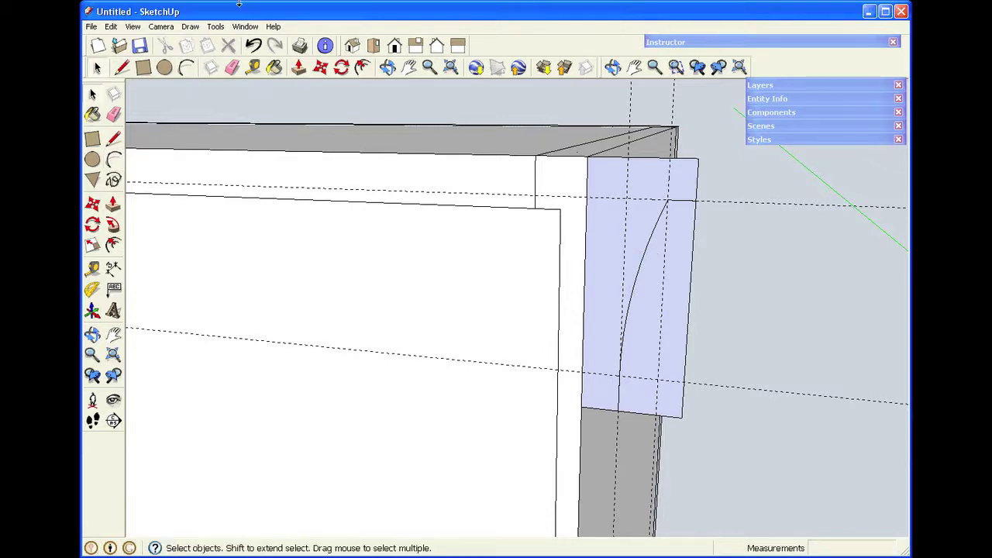
# Step: Erase the guides and the rectangle's waste edges outside the arc, leaving only the molding profile
pyautogui.click(232, 68)
pyautogui.moveTo(616, 111)
pyautogui.mouseDown()
pyautogui.moveTo(674, 107)
pyautogui.moveTo(713, 150)
pyautogui.moveTo(714, 203)
pyautogui.moveTo(694, 242)
pyautogui.moveTo(700, 362)
pyautogui.moveTo(689, 421)
pyautogui.mouseUp()
pyautogui.press('space')
pyautogui.scroll(-2, 740, 213)
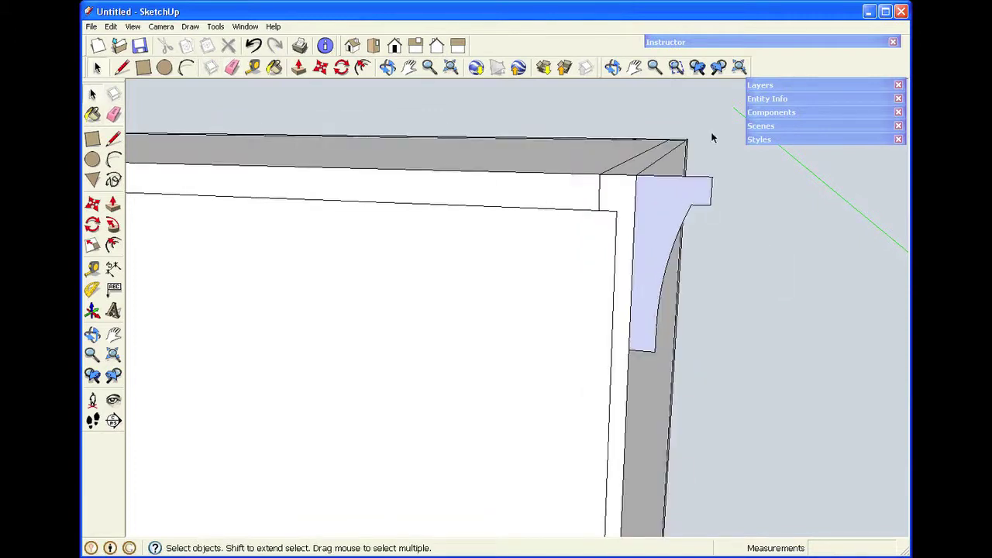
pyautogui.click(113, 204)
pyautogui.moveTo(654, 203); pyautogui.dragTo(695, 149)
pyautogui.press('Escape')
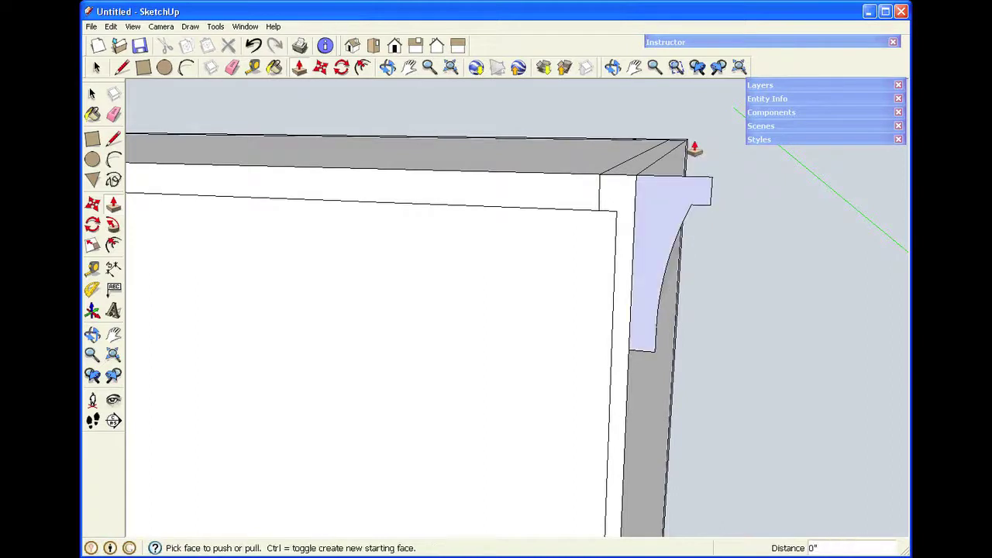
pyautogui.press('space')
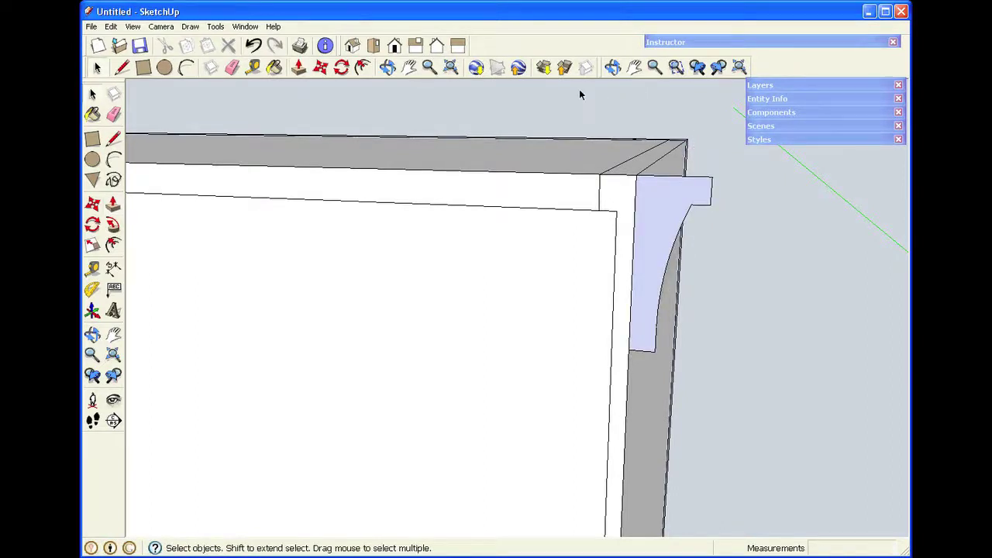
# Step: Examine the molding profile and the top edges of the case from above and behind
pyautogui.scroll(-3, 583, 100)
pyautogui.click(612, 67)
pyautogui.moveTo(524, 159); pyautogui.dragTo(585, 137)
pyautogui.keyDown('shift'); pyautogui.moveTo(560, 175); pyautogui.dragTo(587, 226); pyautogui.keyUp('shift')
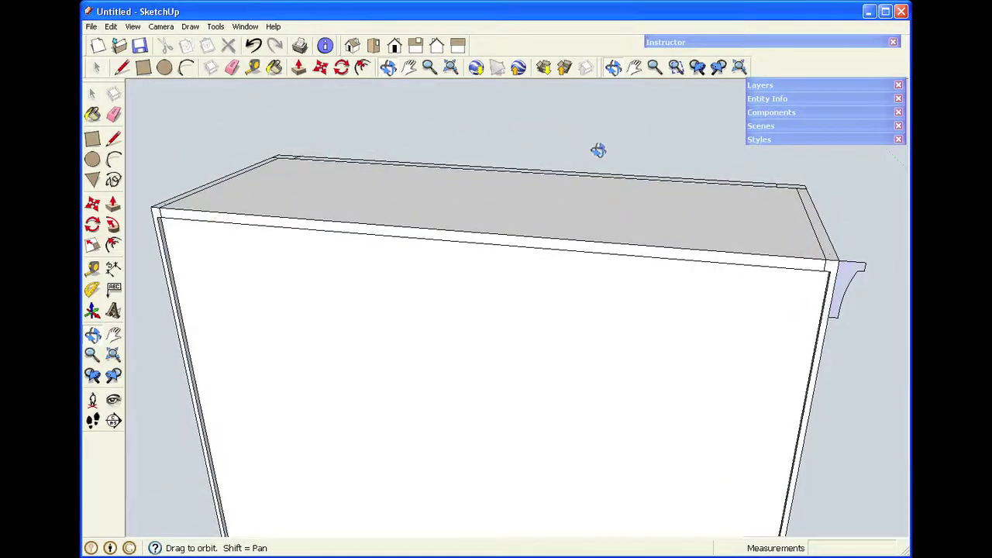
pyautogui.press('space')
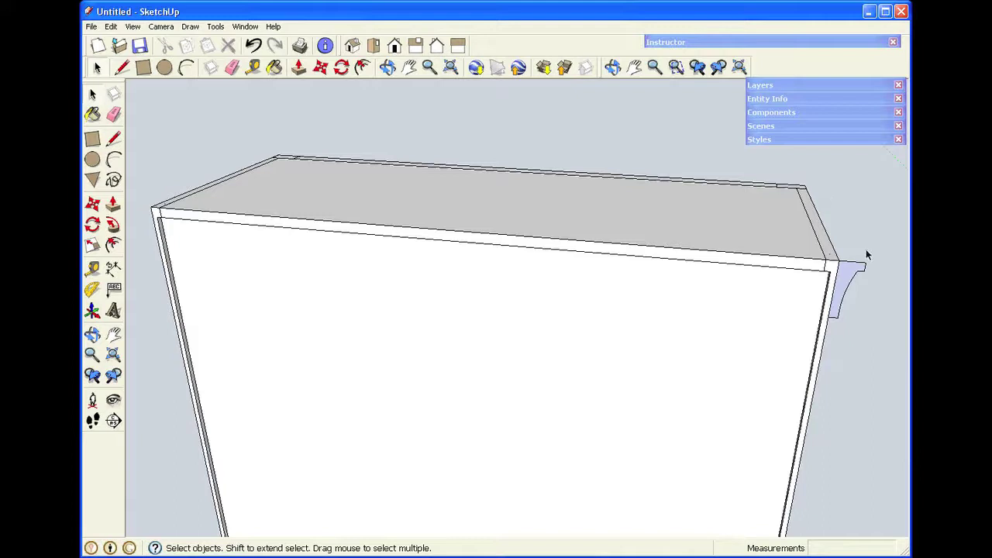
pyautogui.click(849, 269)
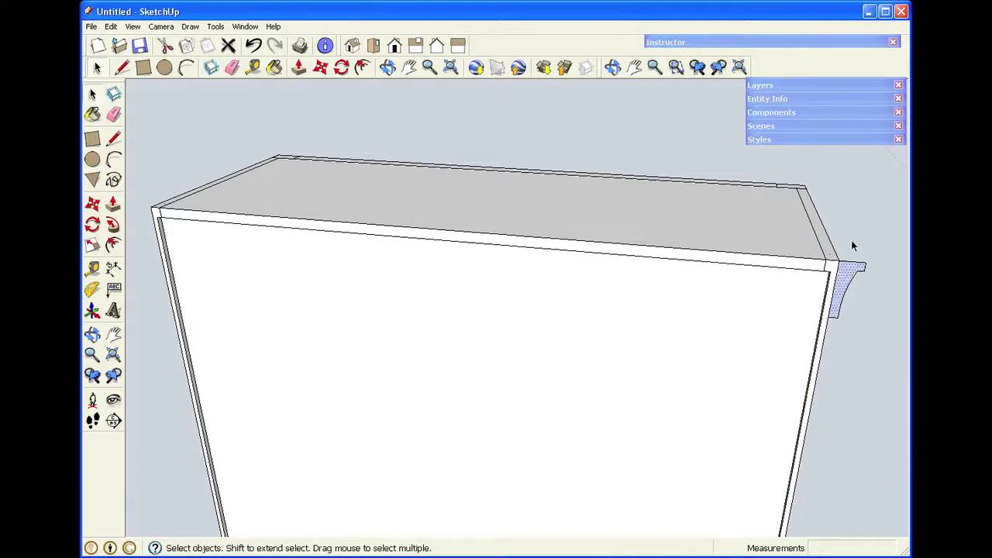
pyautogui.click(854, 246)
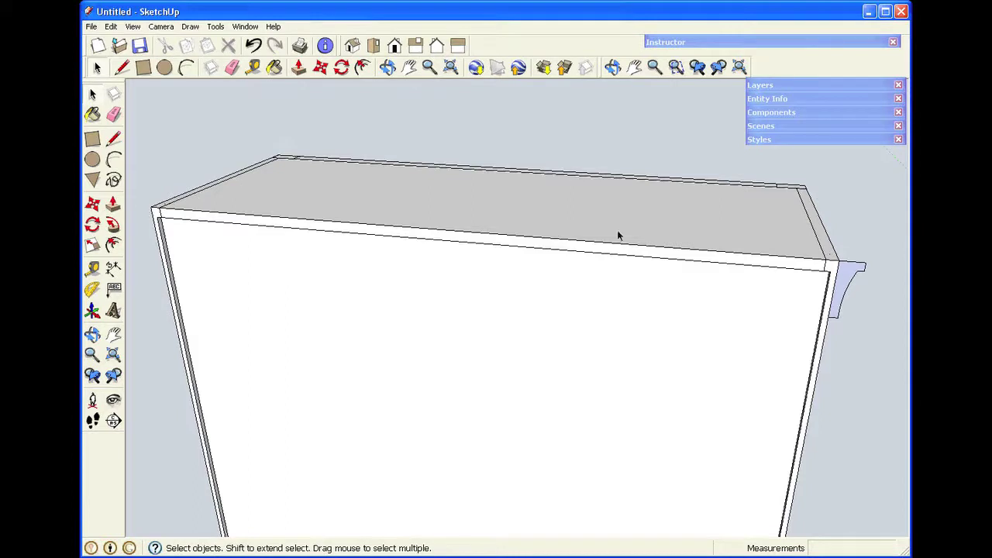
pyautogui.click(818, 239)
pyautogui.click(781, 225)
pyautogui.click(770, 186)
pyautogui.click(165, 147)
# Step: Draw three connected lines from the profile's corner along the case's top outer edges: one side, the front and the other side
pyautogui.click(114, 138)
pyautogui.click(838, 261)
pyautogui.click(806, 186)
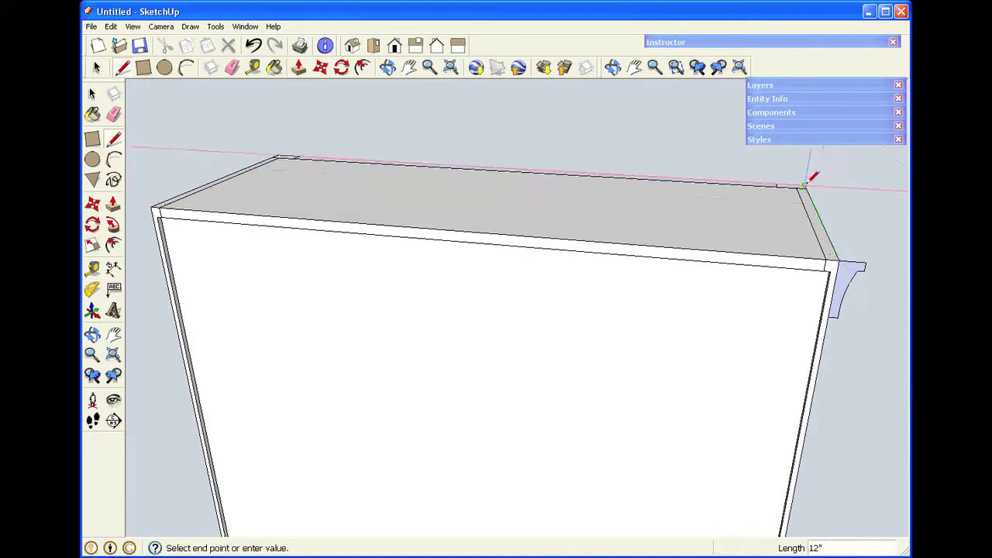
pyautogui.click(278, 156)
pyautogui.click(152, 207)
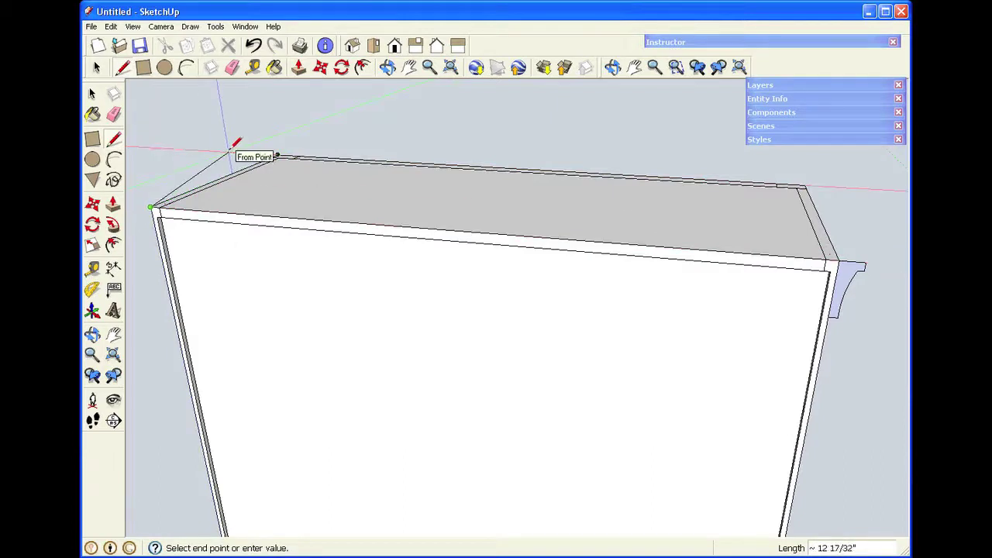
pyautogui.press('space')
# Step: Make a component named "top molding" from the three path lines and the profile face, replacing the selection with the component
pyautogui.click(226, 179)
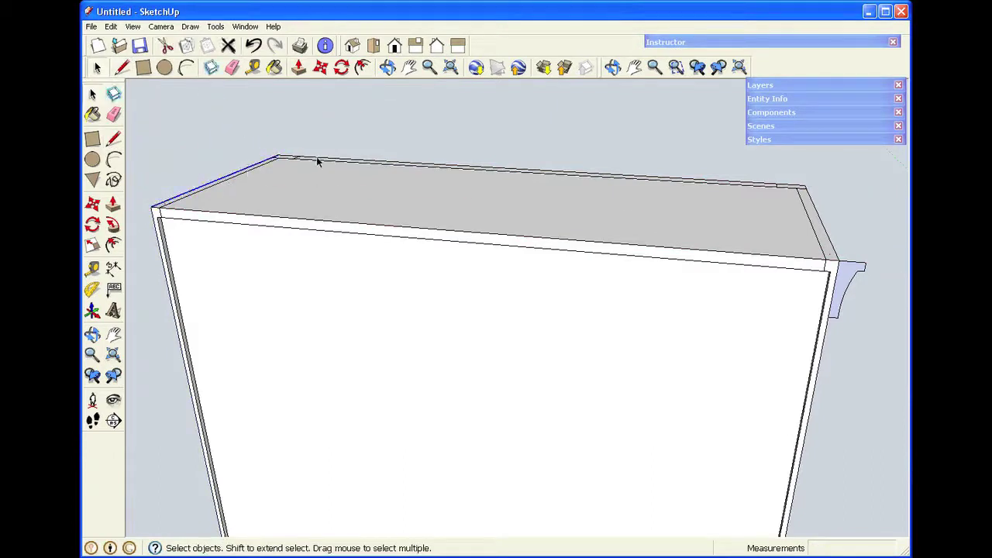
pyautogui.keyDown('shift'); pyautogui.click(454, 171); pyautogui.keyUp('shift')
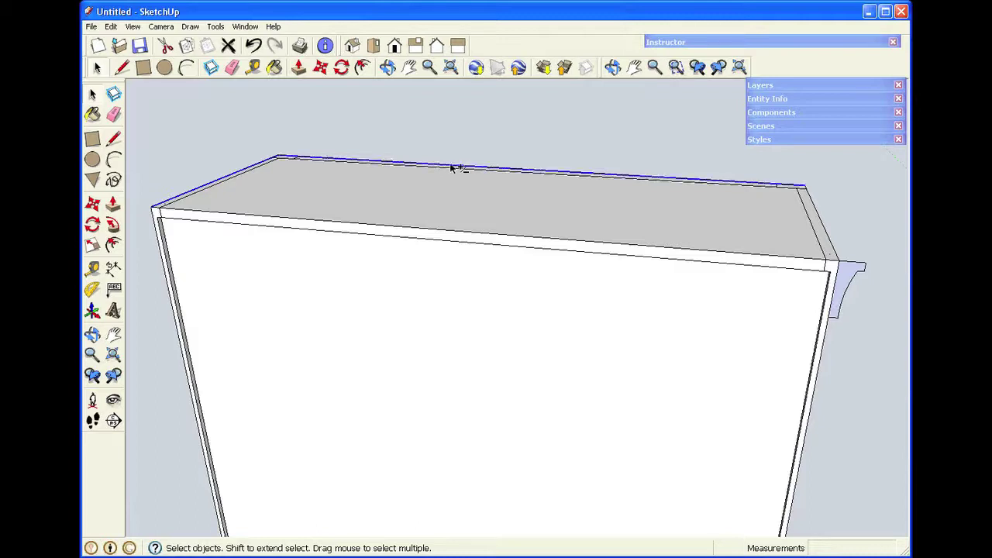
pyautogui.keyDown('shift'); pyautogui.click(825, 227); pyautogui.keyUp('shift')
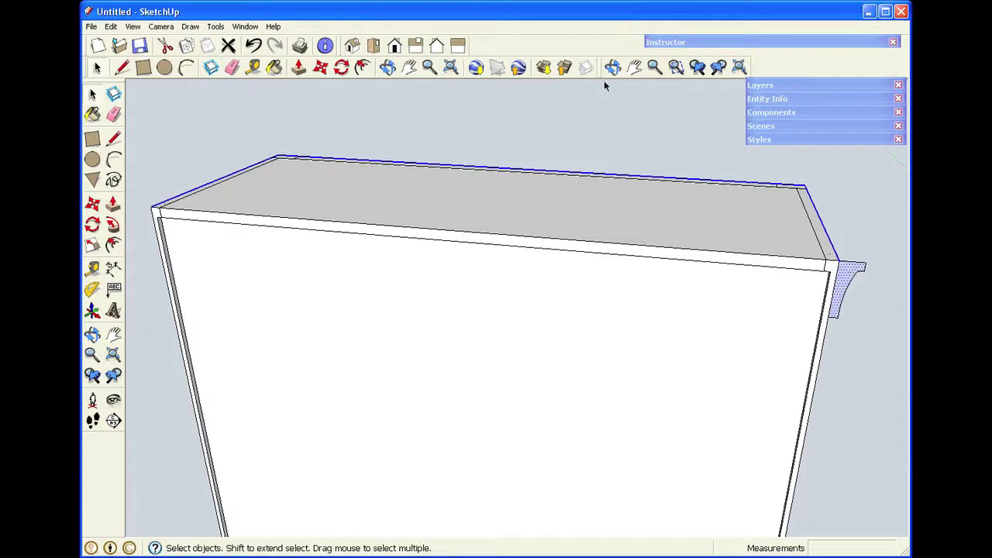
pyautogui.click(635, 68)
pyautogui.moveTo(656, 259); pyautogui.dragTo(526, 265)
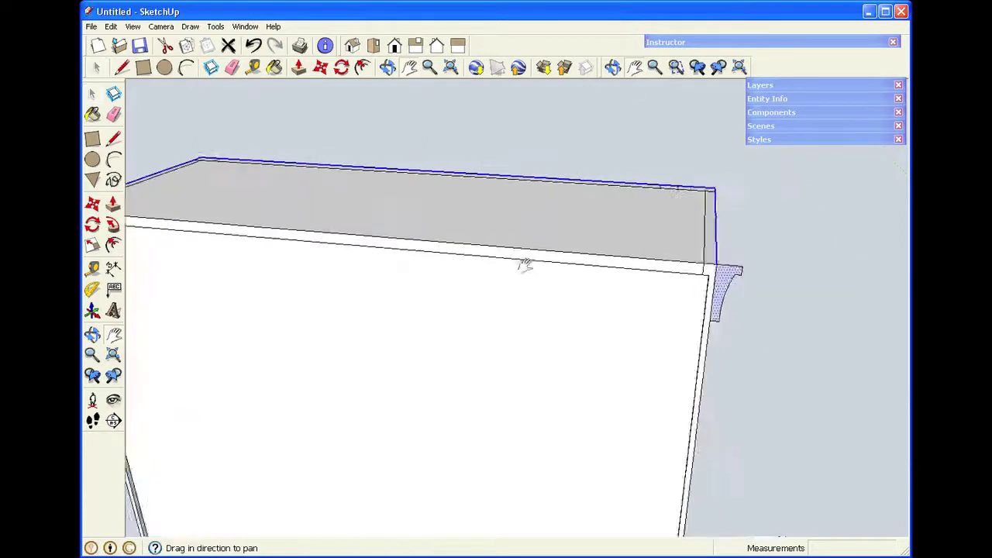
pyautogui.scroll(-4, 481, 273)
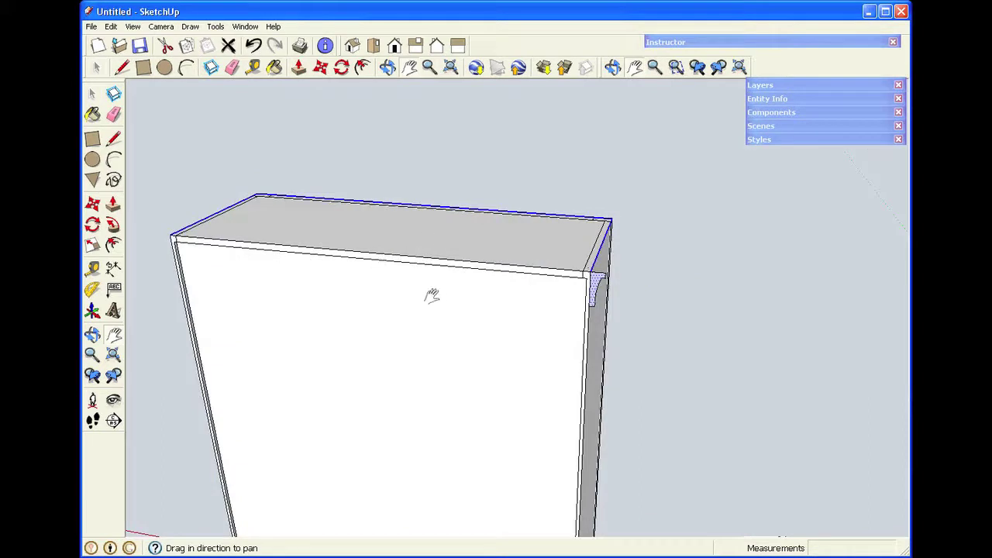
pyautogui.press('space')
pyautogui.rightClick(595, 281)
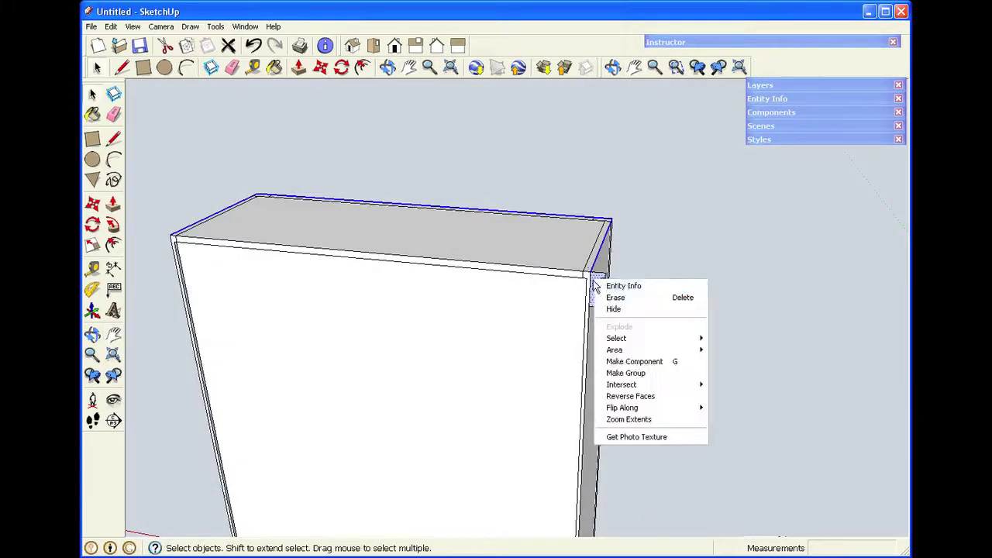
pyautogui.click(630, 363)
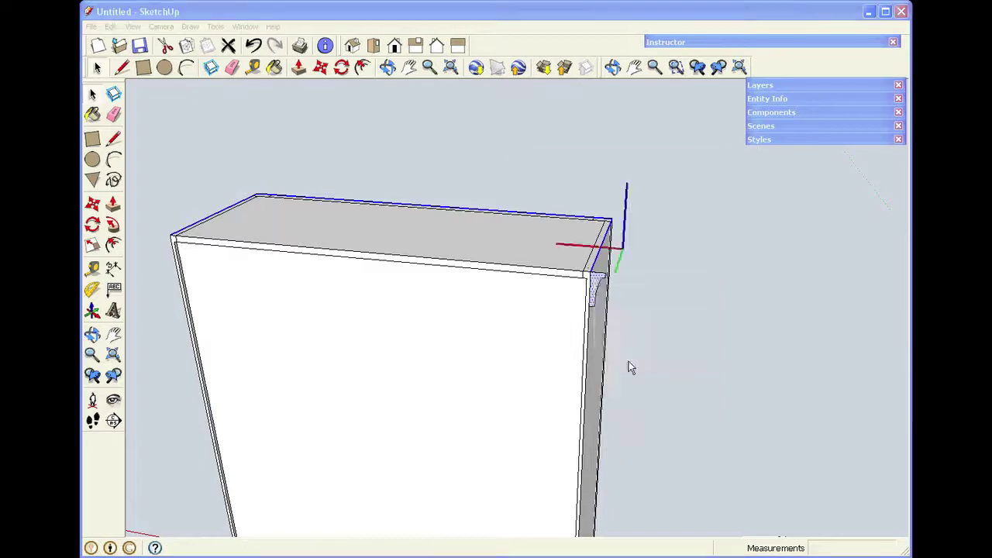
pyautogui.write('top molding')
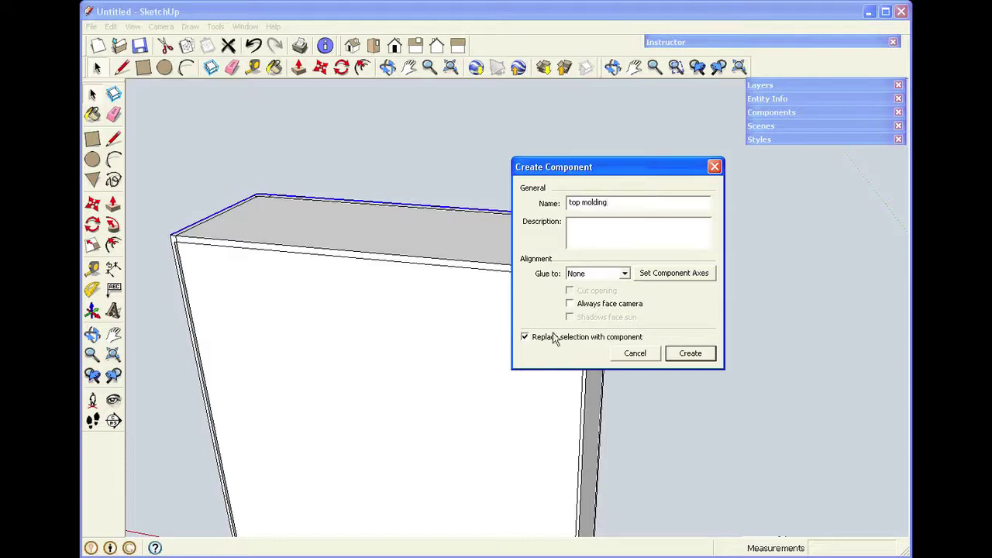
pyautogui.click(696, 358)
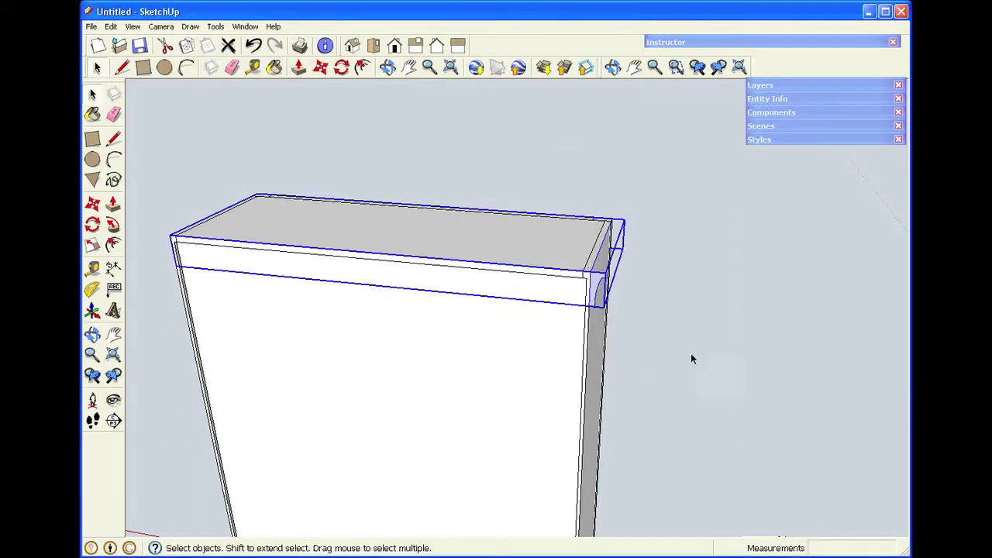
# Step: Inside the top molding component, sweep the profile along the three path lines with Follow Me, and leave the component
pyautogui.rightClick(598, 284)
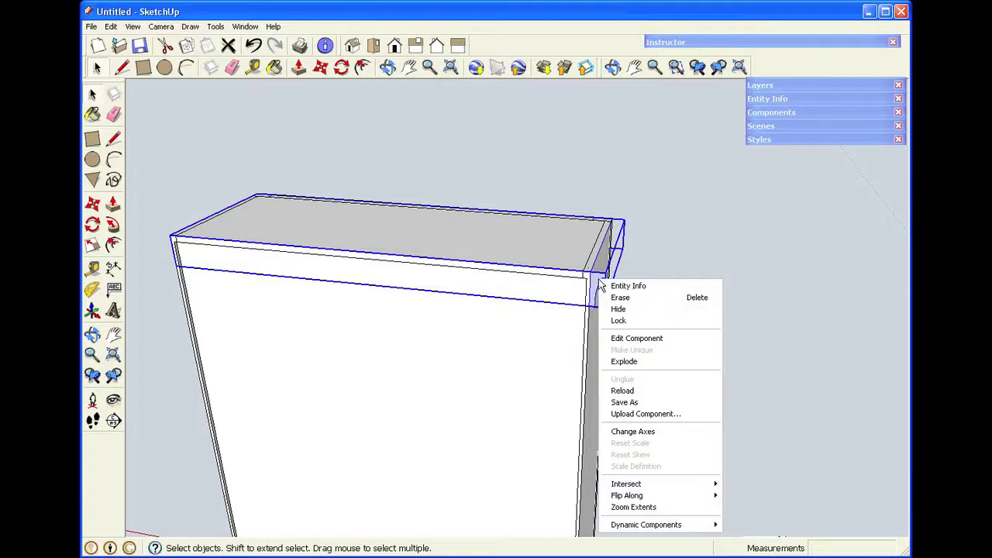
pyautogui.click(613, 340)
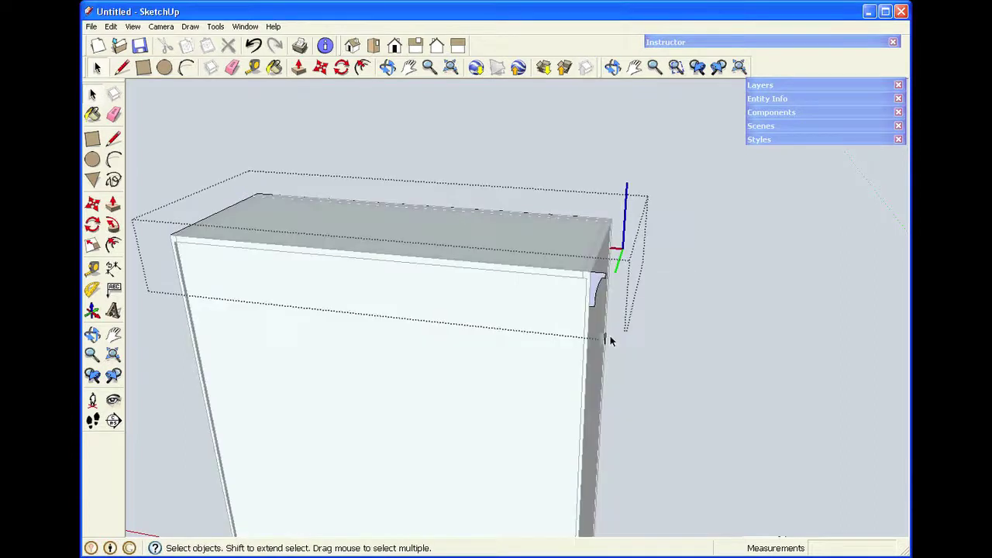
pyautogui.click(221, 211)
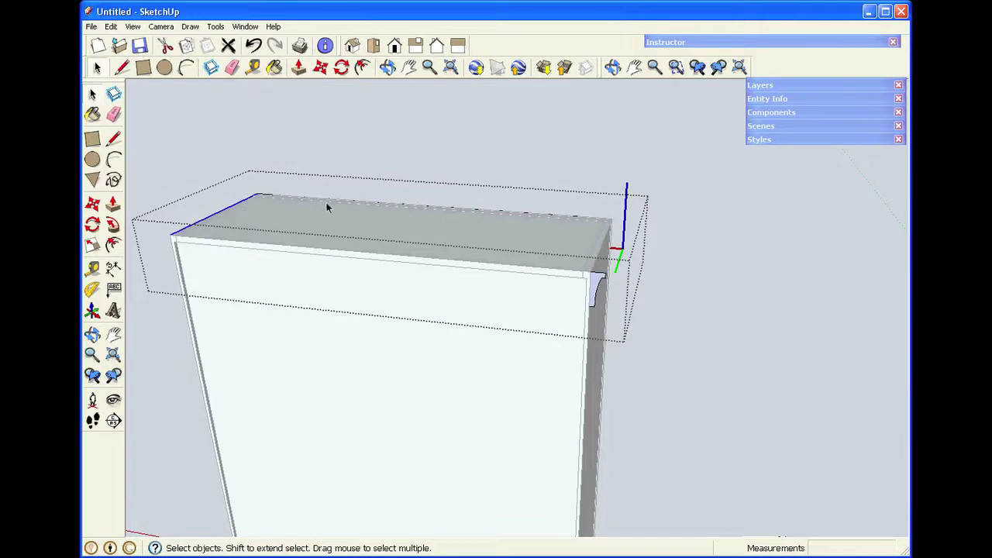
pyautogui.keyDown('shift'); pyautogui.click(370, 202); pyautogui.keyUp('shift')
pyautogui.keyDown('shift'); pyautogui.click(604, 238); pyautogui.keyUp('shift')
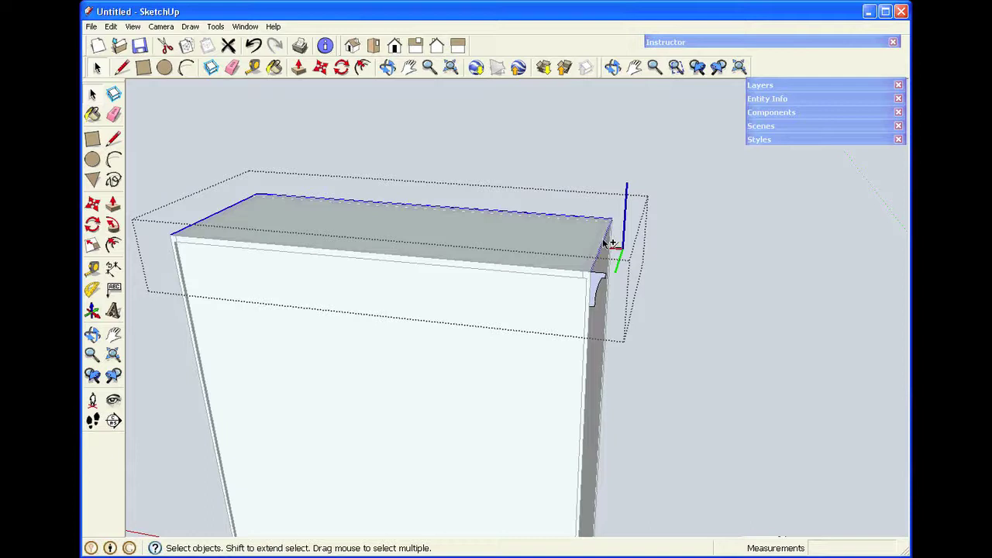
pyautogui.click(112, 225)
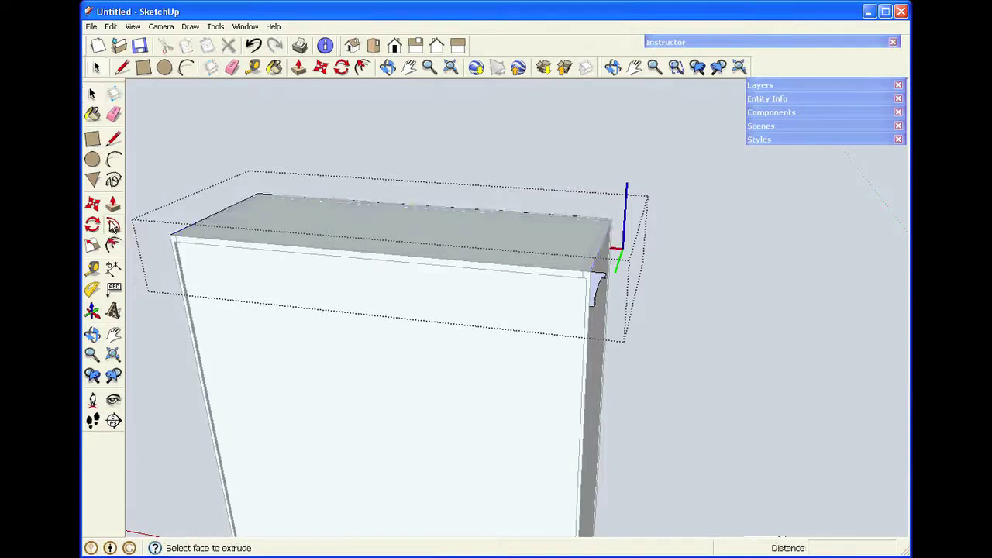
pyautogui.click(601, 284)
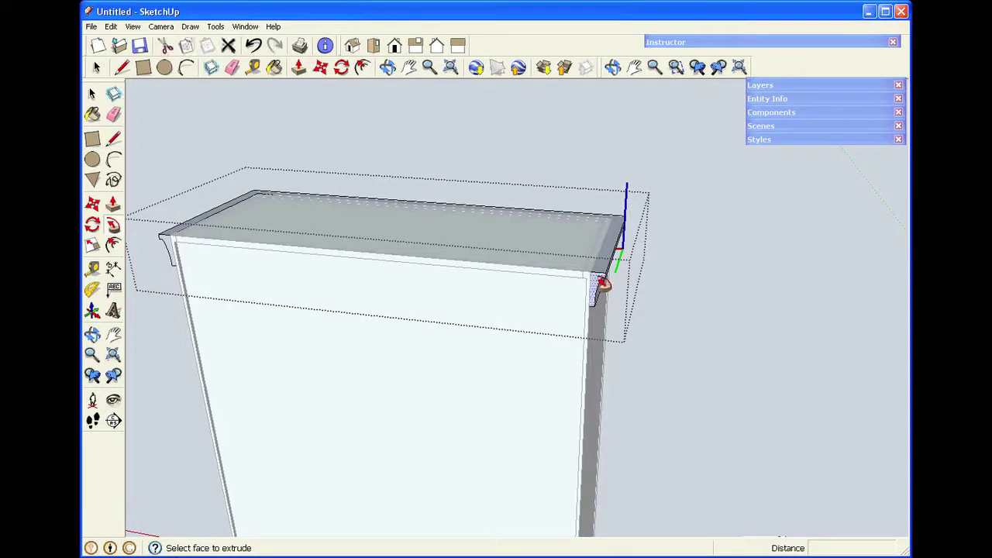
pyautogui.press('space')
pyautogui.click(582, 161)
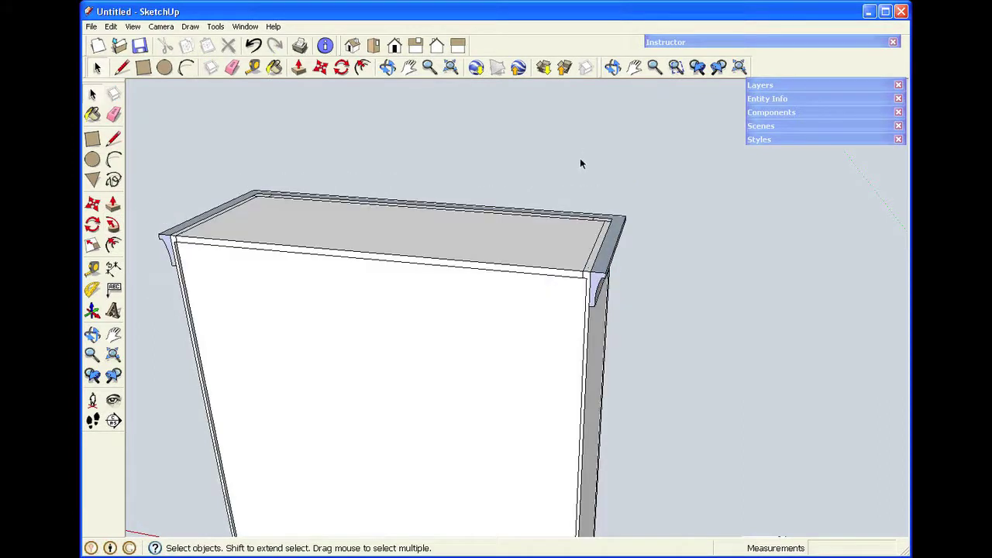
# Step: Open the top molding component for editing from the front of the case and reverse all of its faces
pyautogui.click(387, 69)
pyautogui.moveTo(649, 283); pyautogui.dragTo(297, 173)
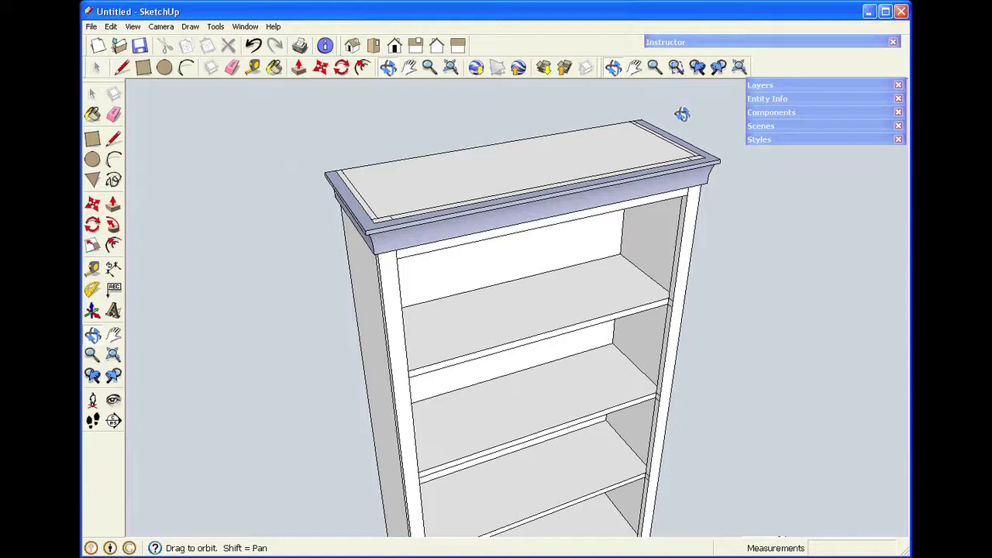
pyautogui.press('space')
pyautogui.click(531, 219)
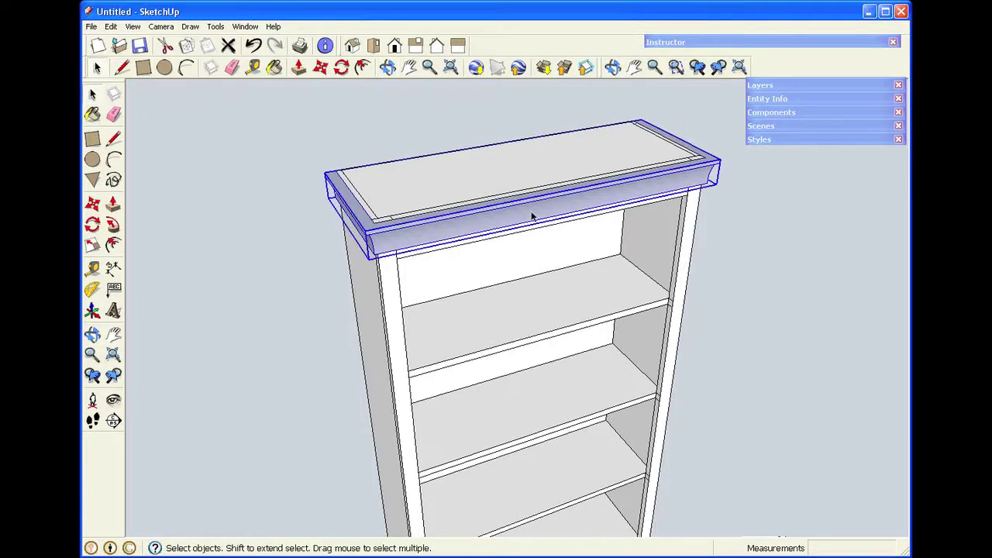
pyautogui.rightClick(531, 216)
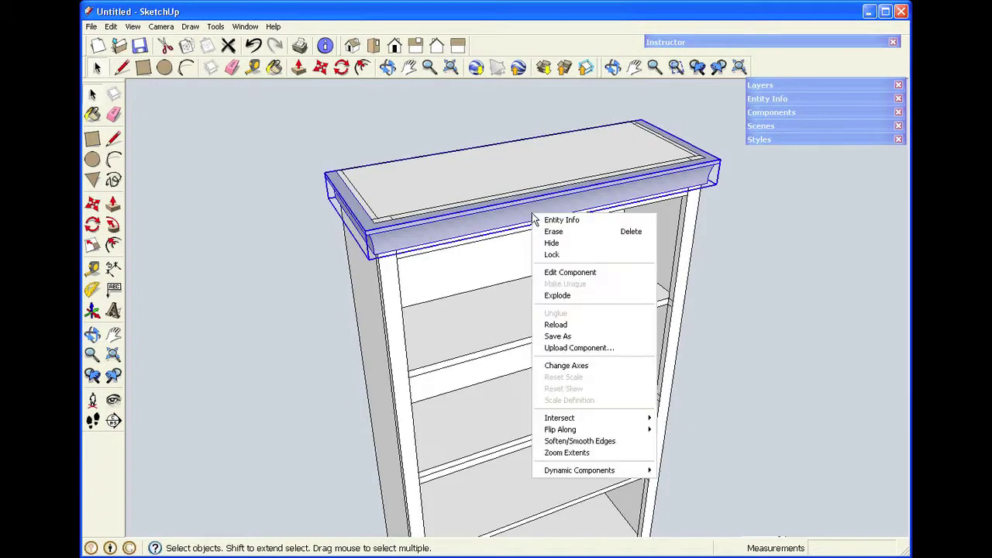
pyautogui.click(565, 273)
pyautogui.moveTo(290, 112); pyautogui.dragTo(762, 270)
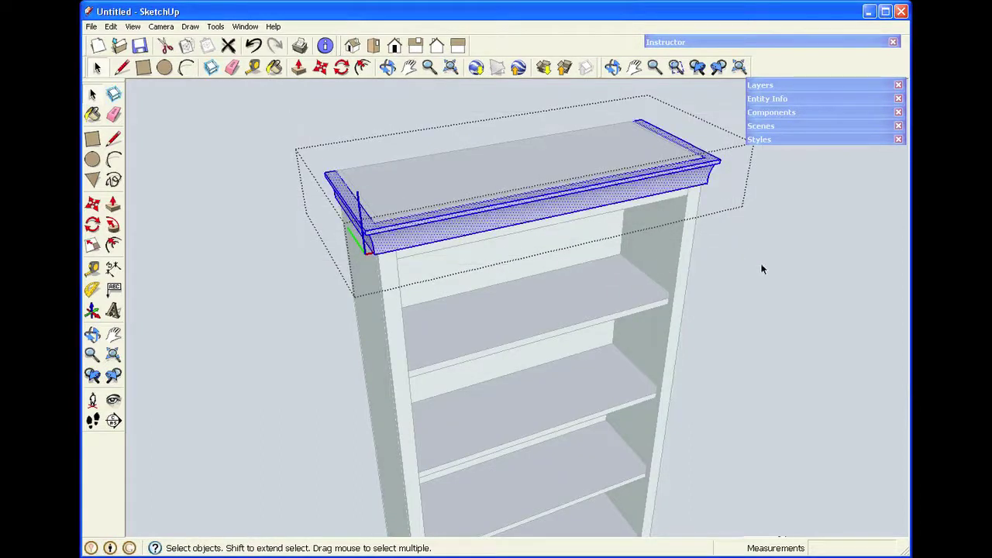
pyautogui.rightClick(663, 189)
pyautogui.click(699, 300)
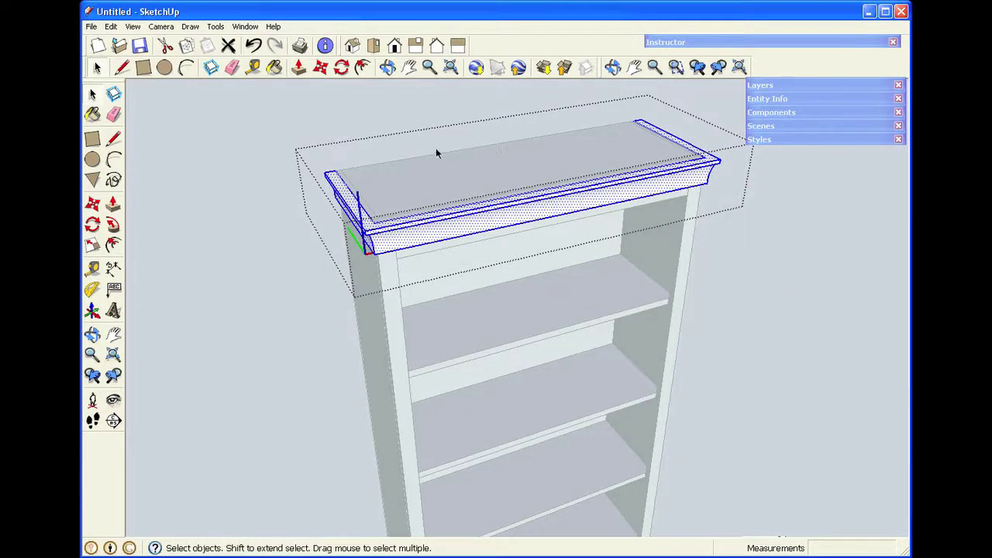
# Step: Draw a miter line across the molding's top face at the case's front-left corner, from inner corner to outer corner
pyautogui.click(388, 68)
pyautogui.moveTo(312, 194); pyautogui.dragTo(454, 424)
pyautogui.scroll(5, 426, 359)
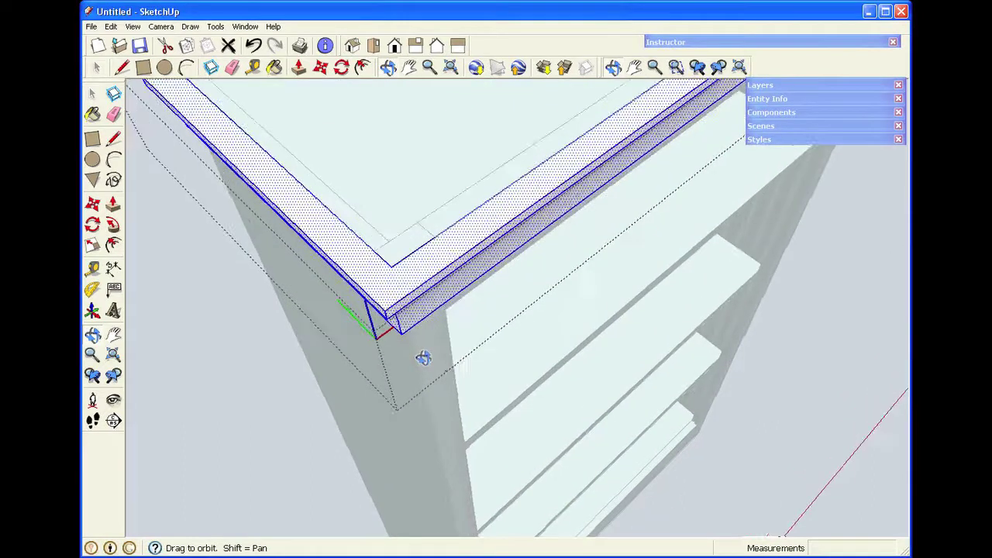
pyautogui.press('space')
pyautogui.press('l')
pyautogui.click(391, 268)
pyautogui.click(387, 312)
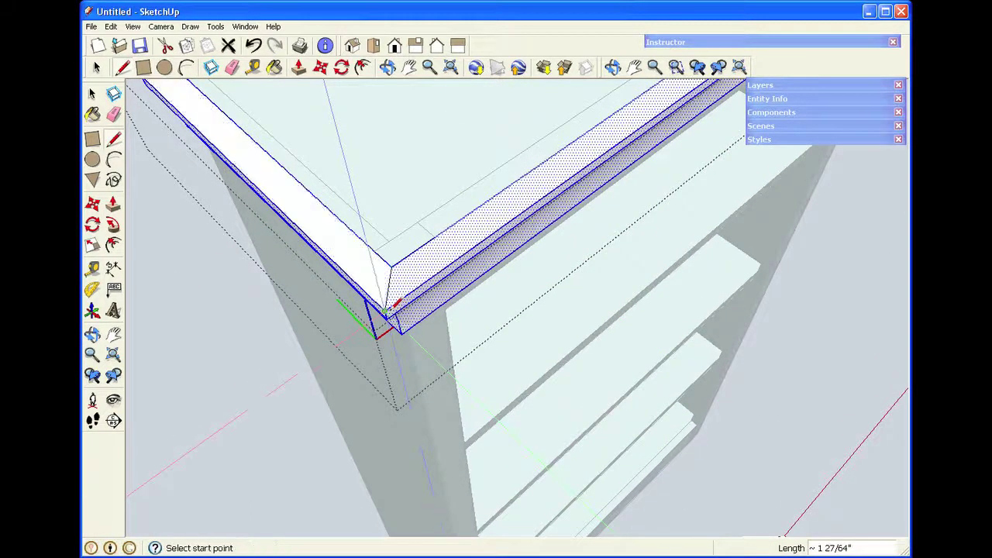
# Step: Draw a miter line across the molding's bottom face at the front-left corner, joining its outer and inner corners
pyautogui.click(387, 67)
pyautogui.moveTo(388, 304); pyautogui.dragTo(395, 166)
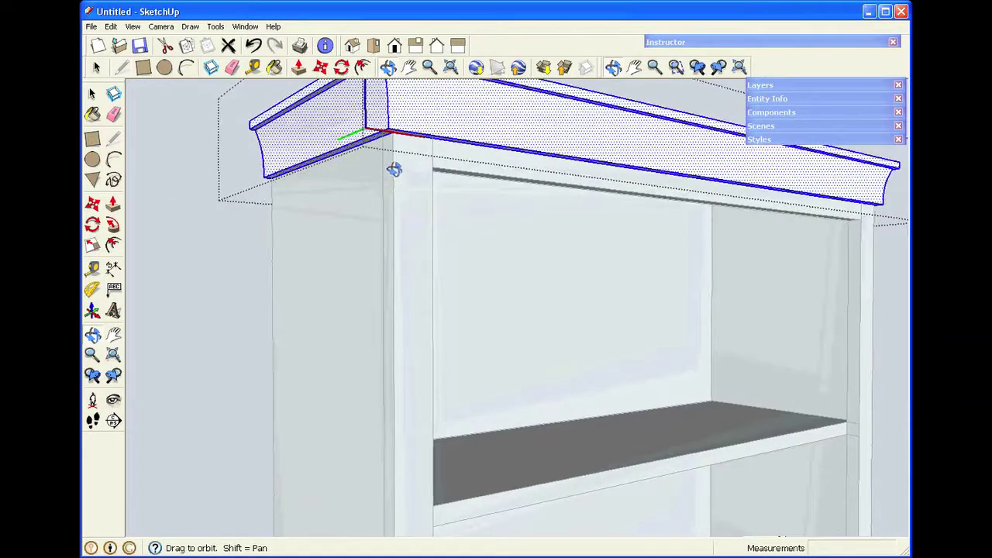
pyautogui.scroll(6, 393, 117)
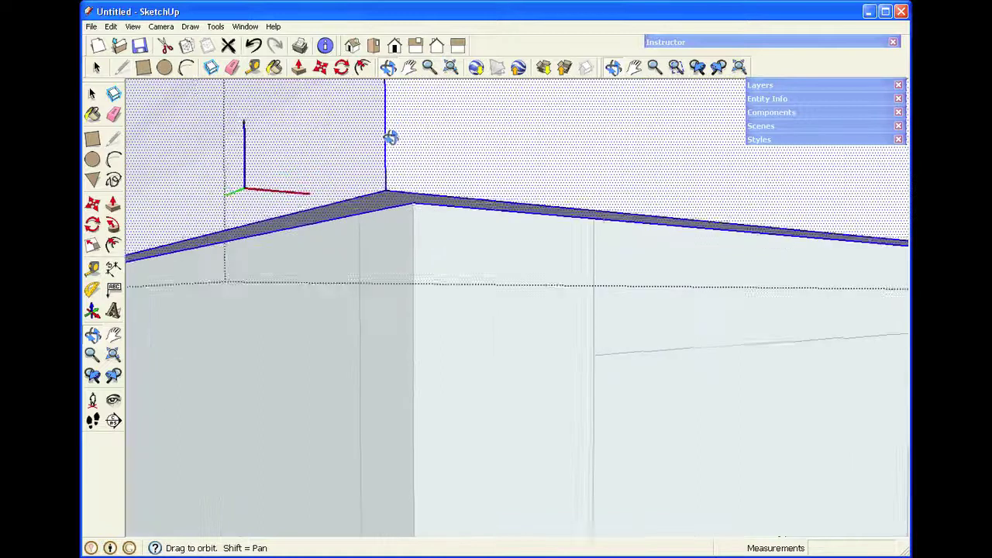
pyautogui.press('space')
pyautogui.press('l')
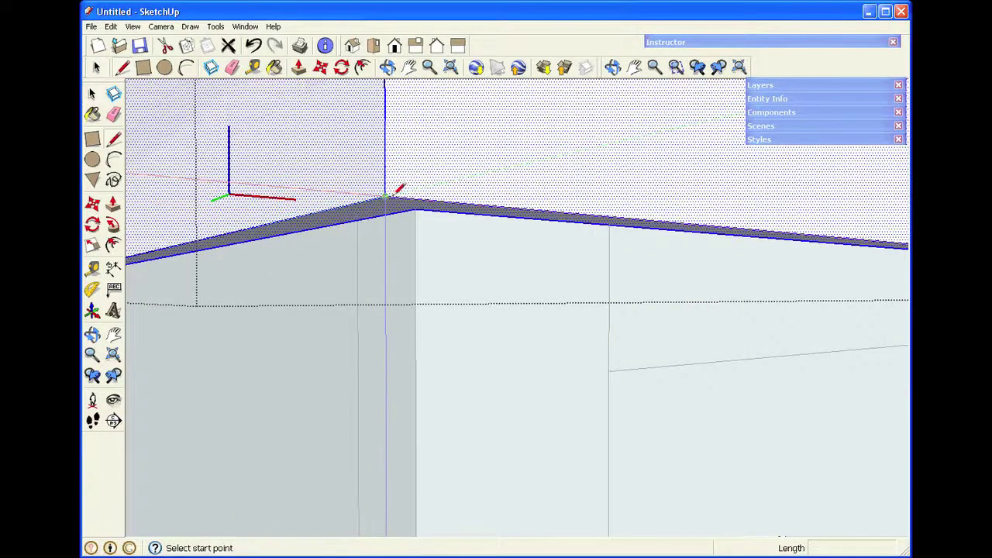
pyautogui.click(385, 198)
pyautogui.click(416, 206)
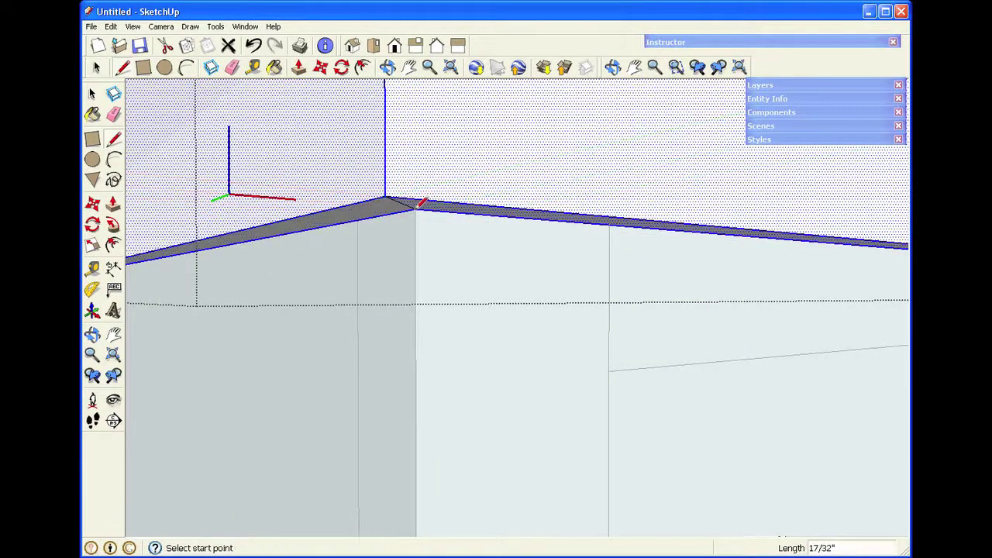
# Step: Draw a miter line across the underside of the molding's upper lip at the front-left corner
pyautogui.scroll(-5, 418, 208)
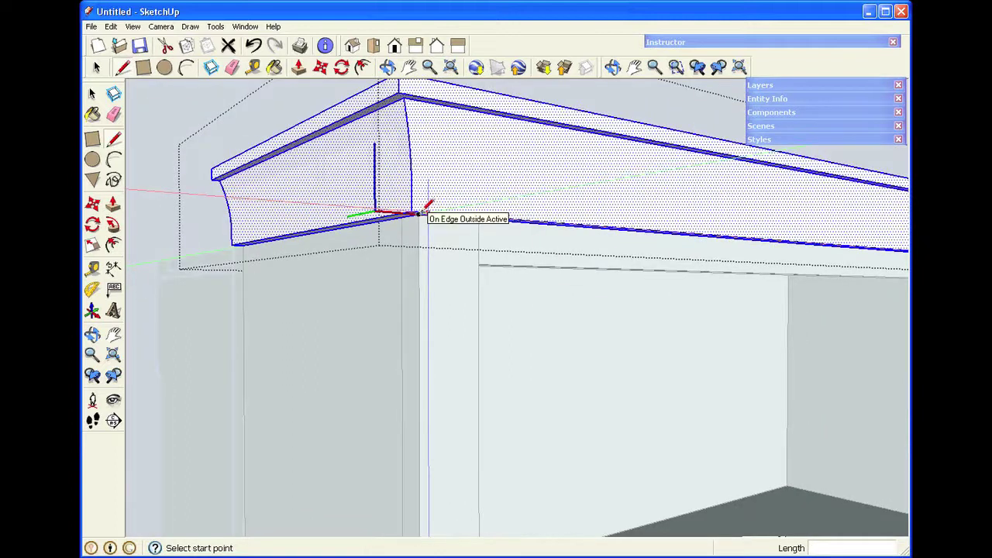
pyautogui.scroll(5, 407, 87)
pyautogui.scroll(3, 409, 86)
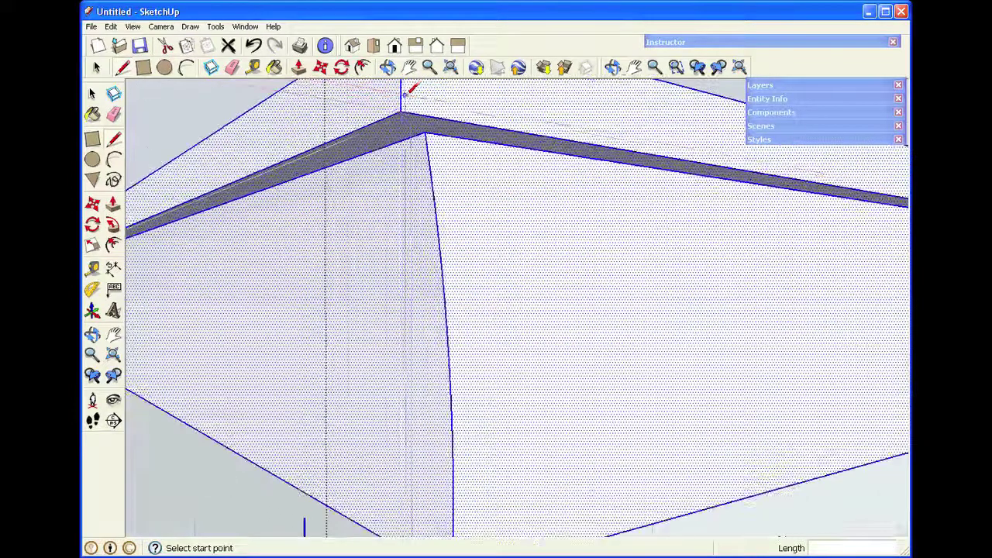
pyautogui.click(399, 114)
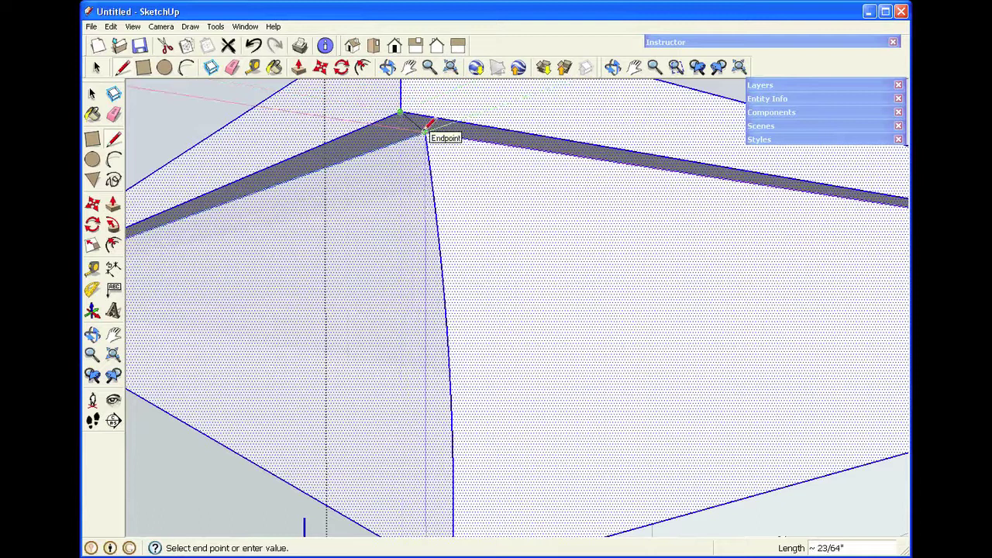
pyautogui.click(426, 134)
pyautogui.press('space')
pyautogui.scroll(-3, 431, 136)
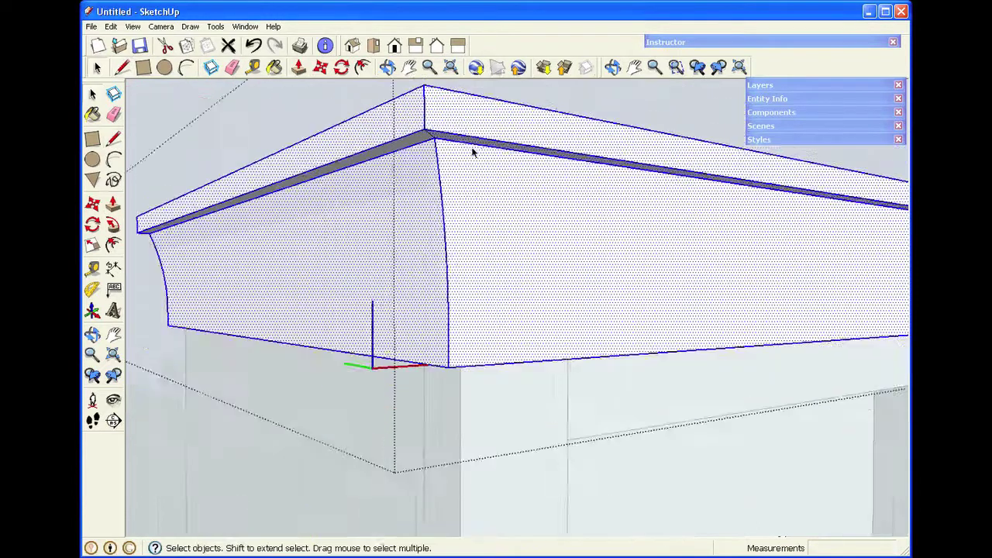
# Step: Draw a miter line across the molding's top face at the front-right corner, from outer corner to inner corner
pyautogui.scroll(-4, 473, 153)
pyautogui.click(388, 68)
pyautogui.moveTo(671, 210); pyautogui.dragTo(806, 365)
pyautogui.moveTo(680, 317); pyautogui.dragTo(610, 279)
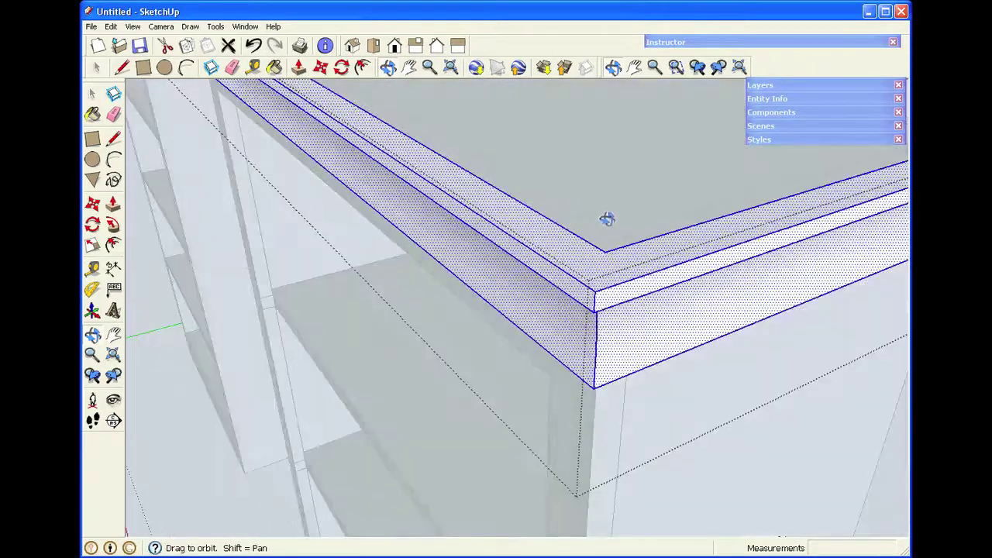
pyautogui.press('l')
pyautogui.click(595, 293)
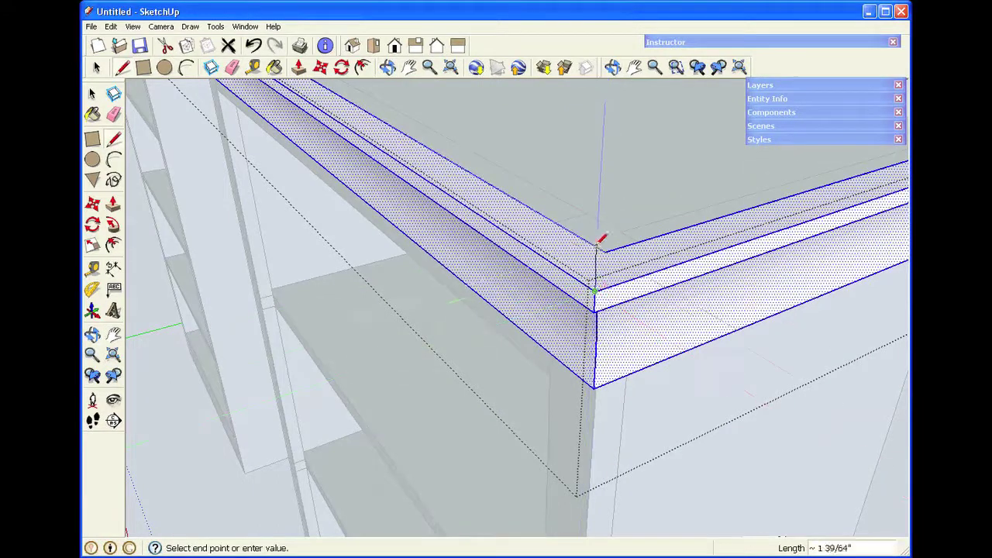
pyautogui.click(605, 249)
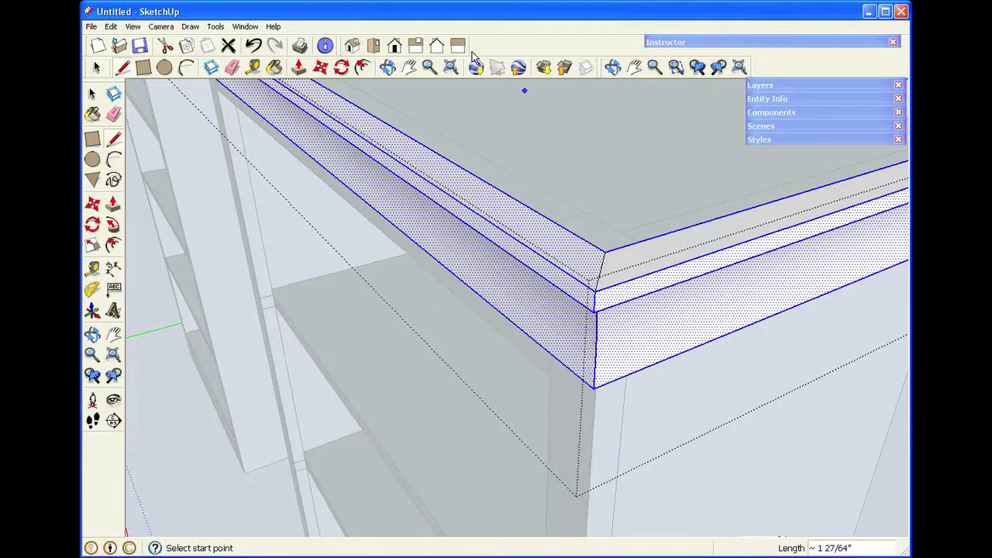
# Step: Draw miter lines across the upper lip's underside and the bottom face of the molding at the front-right corner
pyautogui.click(388, 67)
pyautogui.moveTo(641, 361); pyautogui.dragTo(629, 201)
pyautogui.moveTo(625, 324); pyautogui.dragTo(608, 181)
pyautogui.press('l')
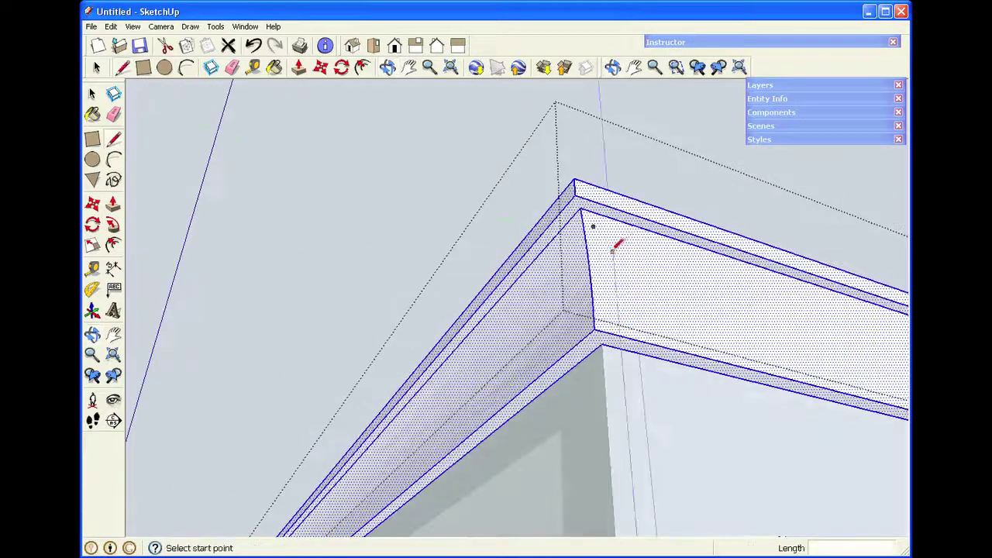
pyautogui.click(576, 191)
pyautogui.click(580, 204)
pyautogui.click(595, 330)
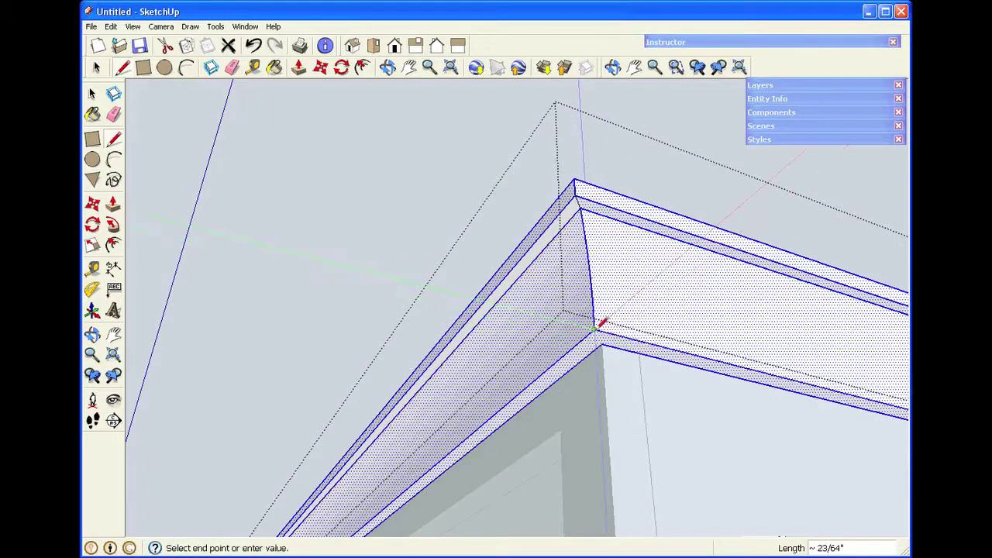
pyautogui.click(602, 344)
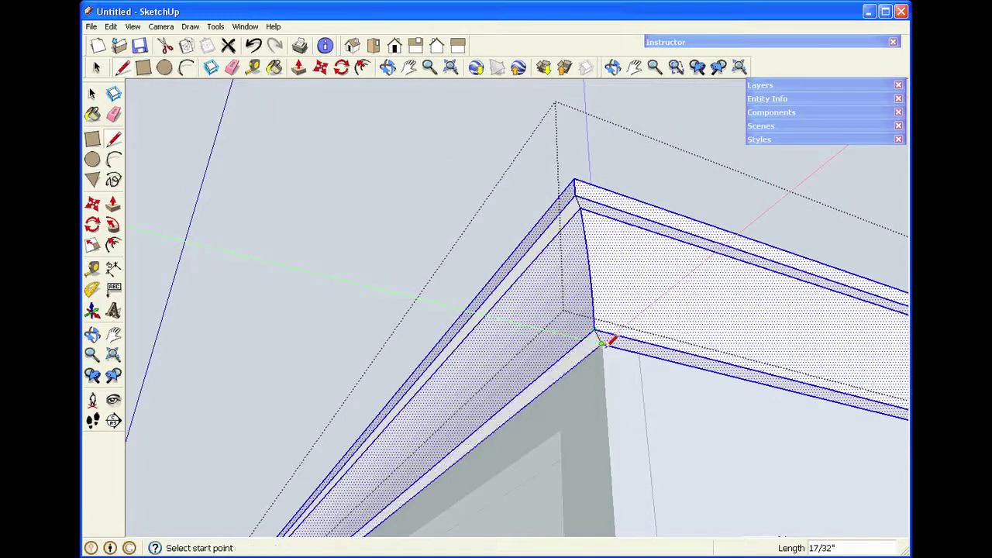
pyautogui.press('space')
pyautogui.scroll(-5, 488, 181)
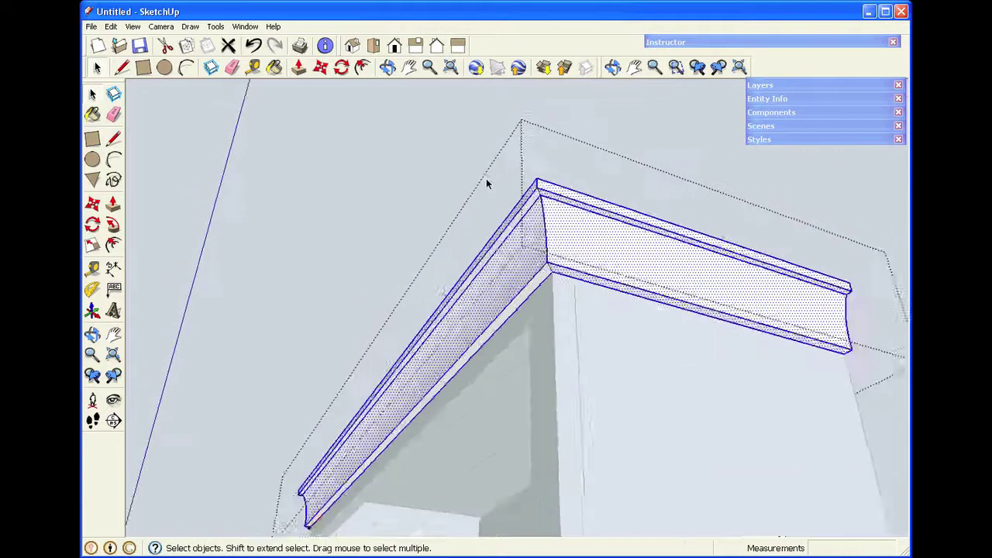
# Step: Make the left side run of the molding a component named "top molding left", replacing the selection with the component
pyautogui.click(387, 68)
pyautogui.moveTo(422, 183); pyautogui.dragTo(618, 381)
pyautogui.scroll(3, 406, 527)
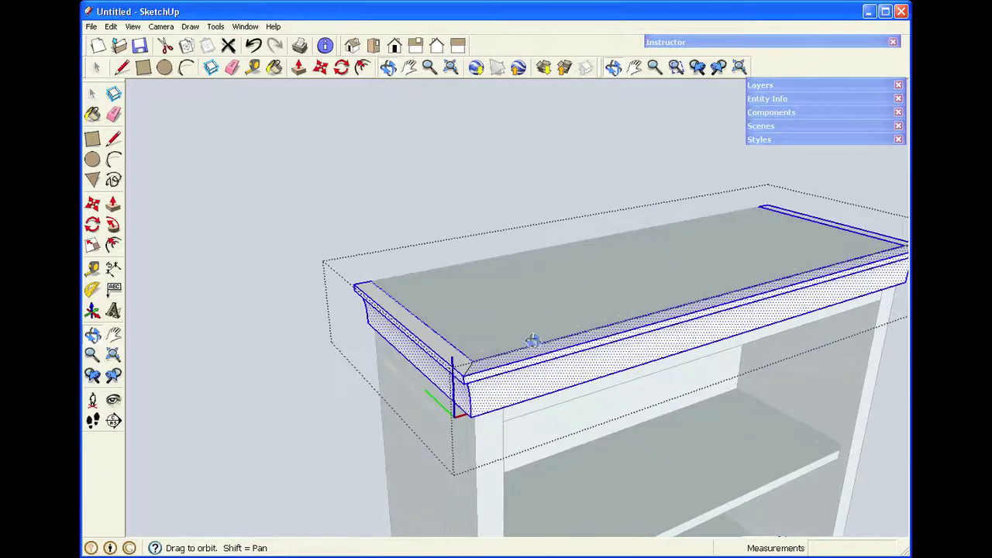
pyautogui.press('space')
pyautogui.click(509, 303)
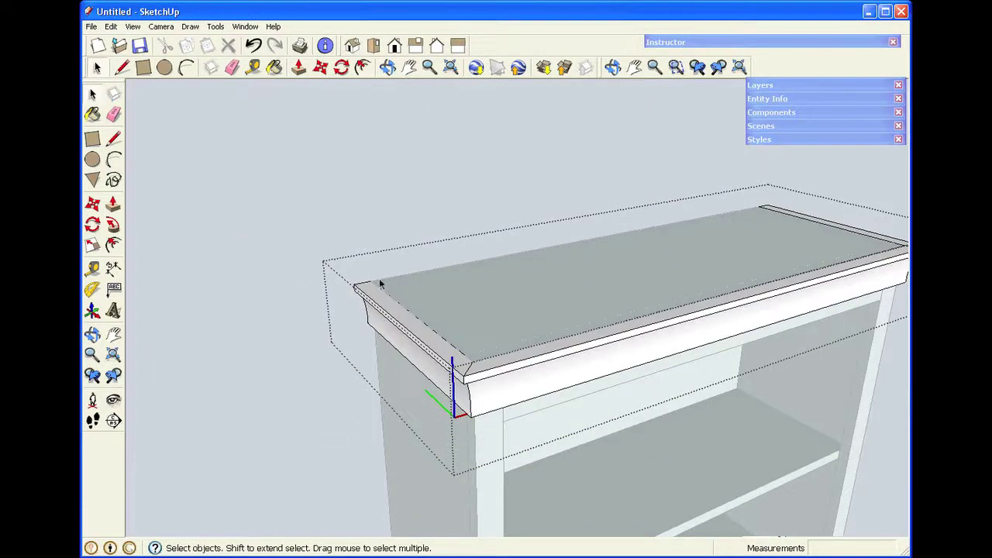
pyautogui.click(388, 67)
pyautogui.moveTo(380, 232); pyautogui.dragTo(643, 345)
pyautogui.press('space')
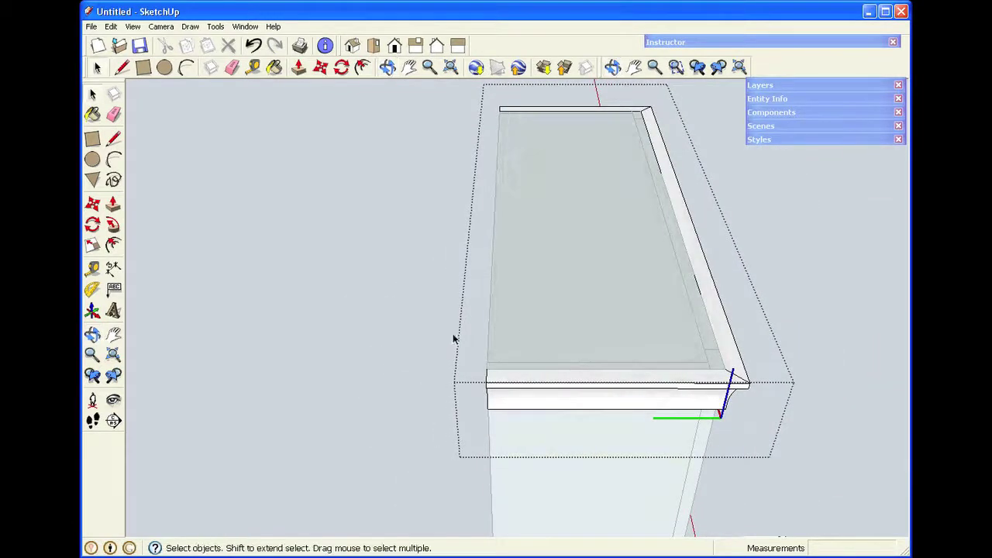
pyautogui.moveTo(477, 341); pyautogui.dragTo(766, 441)
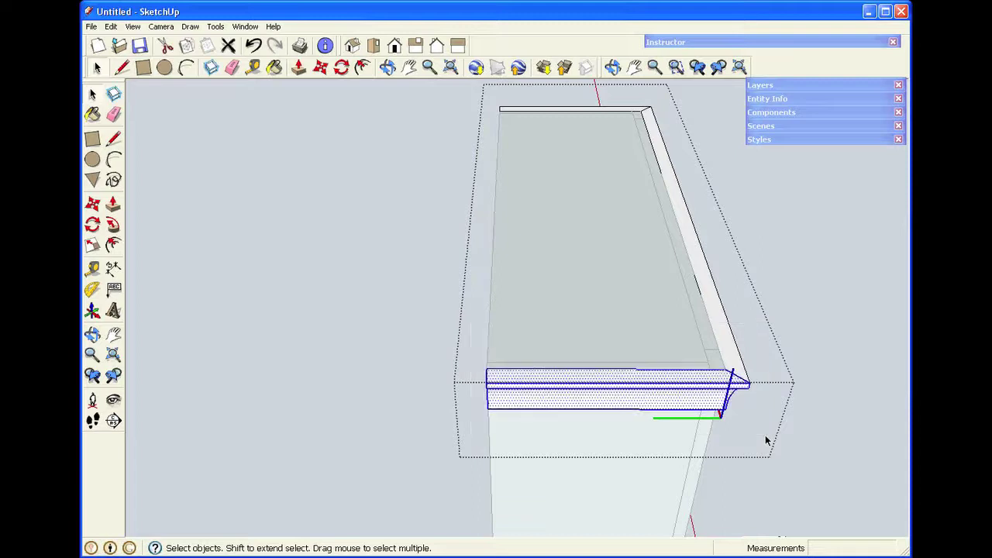
pyautogui.rightClick(667, 397)
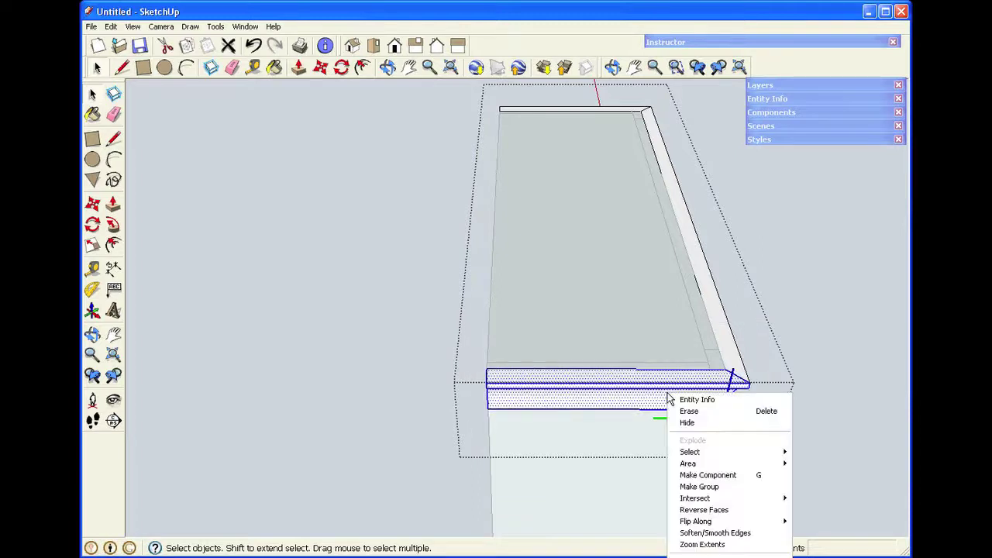
pyautogui.click(700, 475)
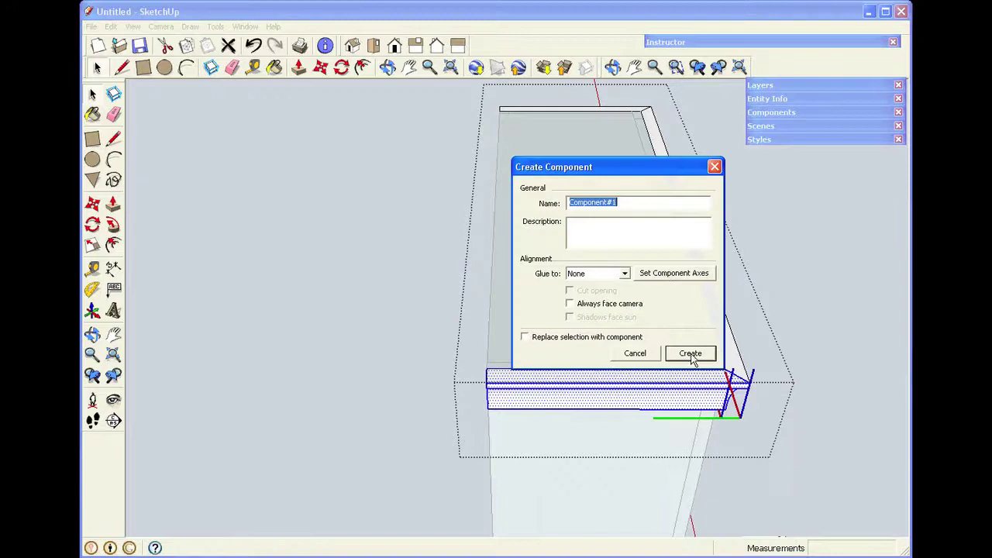
pyautogui.write('top molding lef')
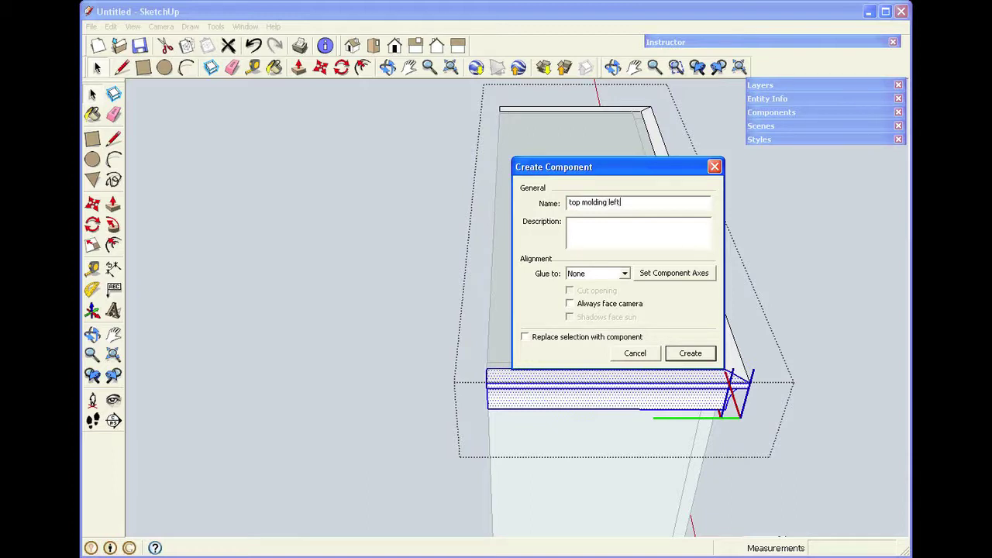
pyautogui.click(525, 337)
pyautogui.click(691, 353)
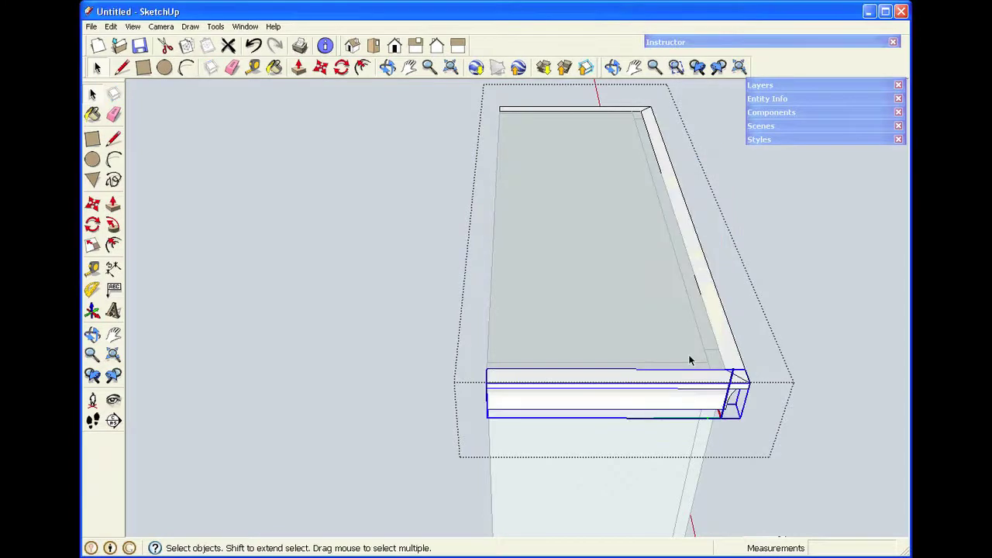
# Step: Make the right side run of the molding a component named "top molding right", replacing the selection with the component
pyautogui.click(388, 68)
pyautogui.moveTo(749, 280); pyautogui.dragTo(572, 340)
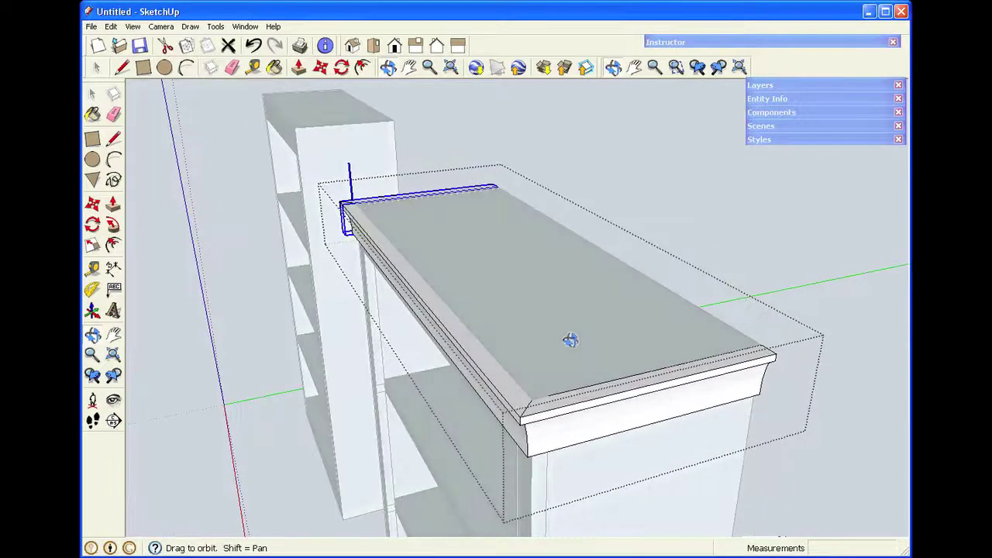
pyautogui.press('space')
pyautogui.click(535, 336)
pyautogui.moveTo(473, 334); pyautogui.dragTo(815, 493)
pyautogui.rightClick(715, 397)
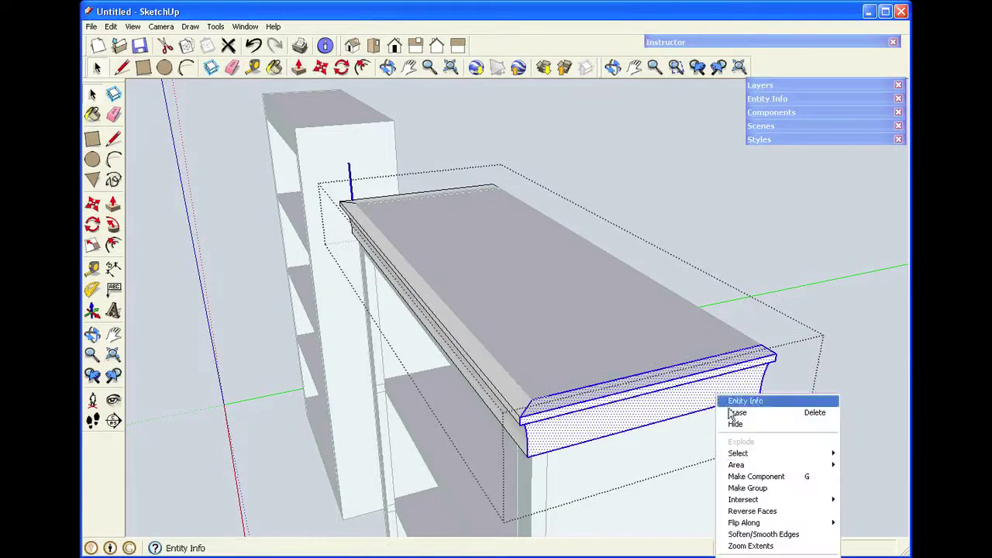
pyautogui.click(766, 477)
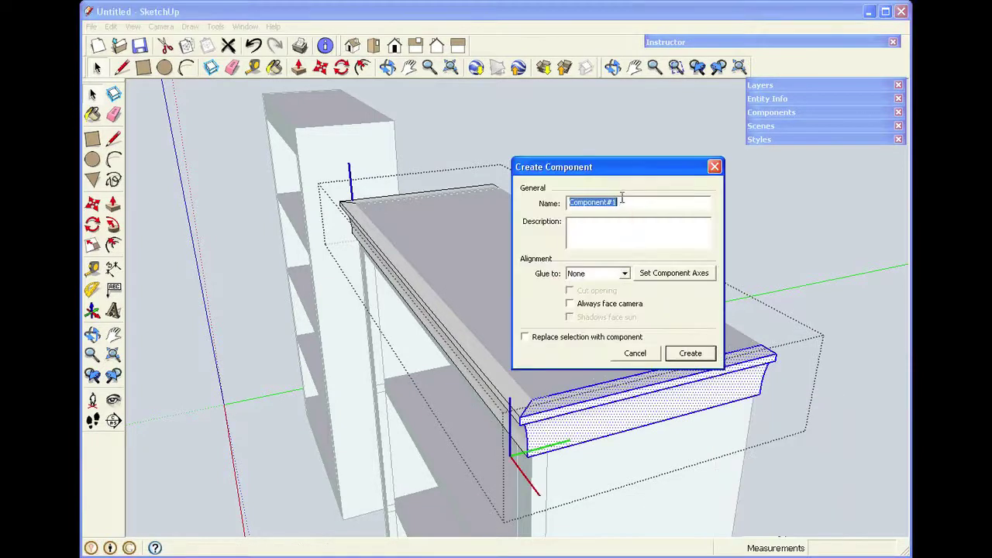
pyautogui.write('top molding right')
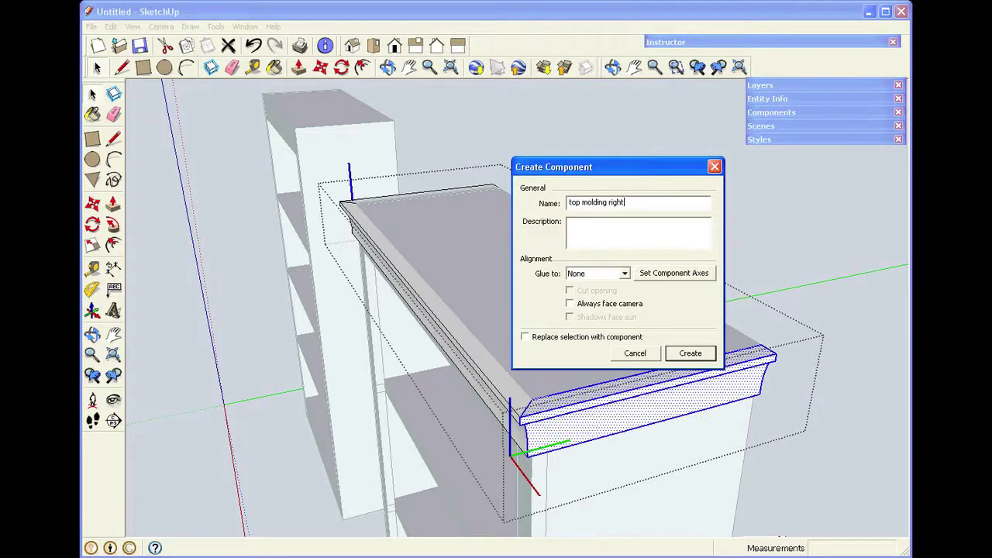
pyautogui.click(525, 337)
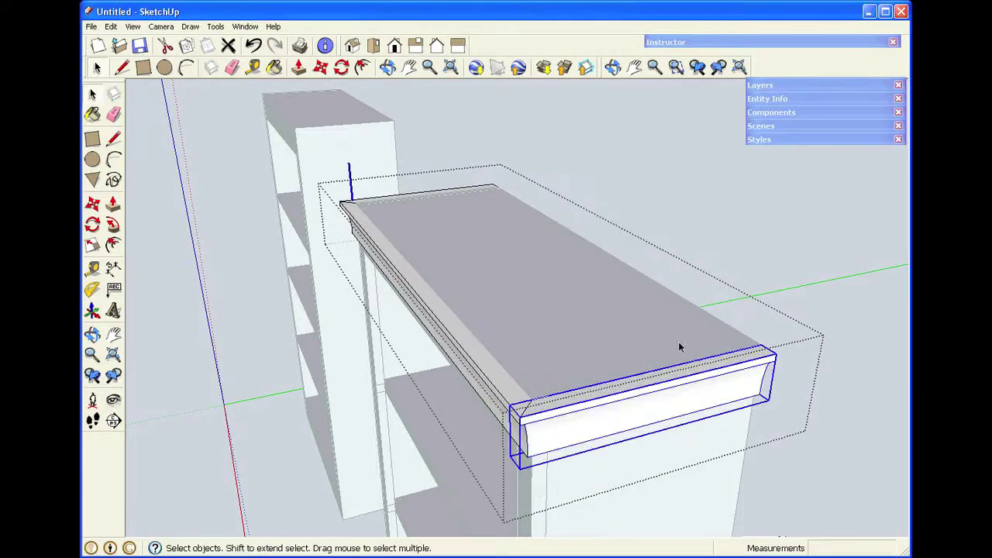
# Step: Make the front run of the molding a component named "top molding c", replacing the selection with the component
pyautogui.click(387, 67)
pyautogui.moveTo(287, 256); pyautogui.dragTo(393, 282)
pyautogui.moveTo(392, 224); pyautogui.dragTo(524, 236)
pyautogui.press('space')
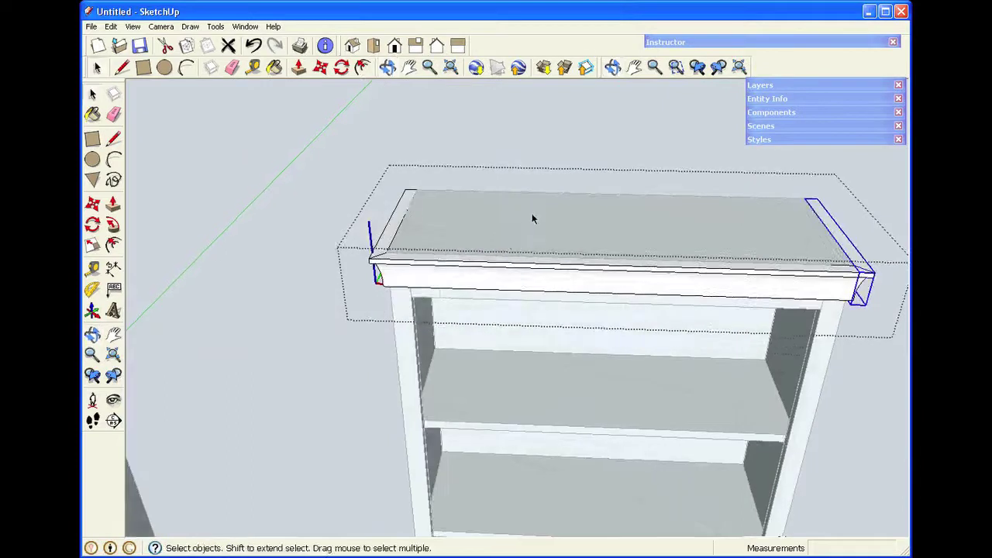
pyautogui.click(347, 232)
pyautogui.moveTo(347, 225)
pyautogui.mouseDown()
pyautogui.moveTo(754, 327)
pyautogui.moveTo(888, 326)
pyautogui.mouseUp()
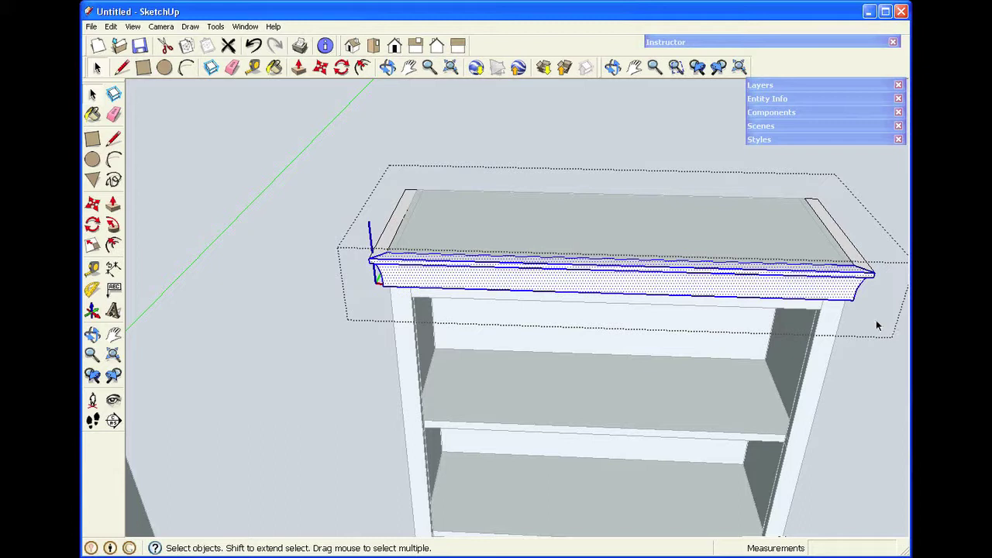
pyautogui.rightClick(709, 279)
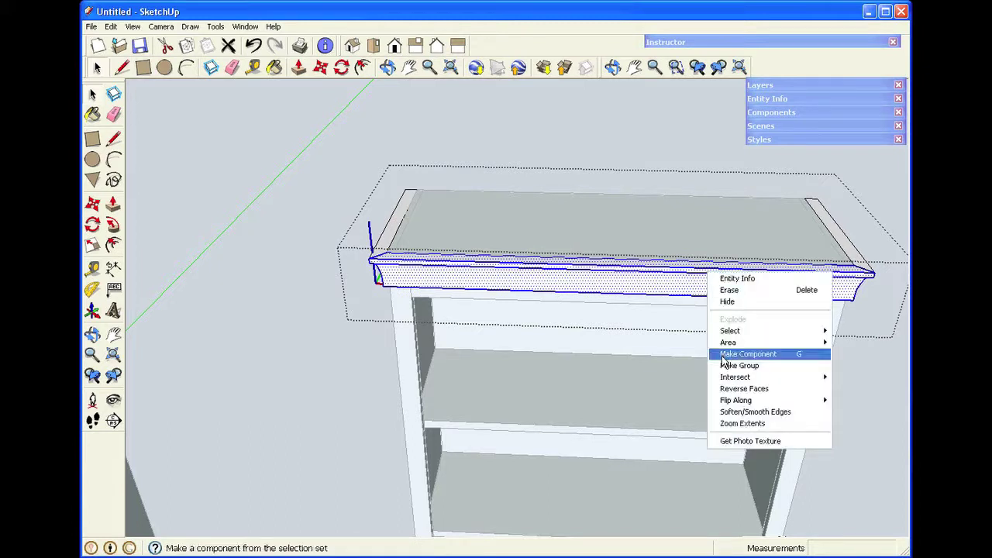
pyautogui.click(722, 356)
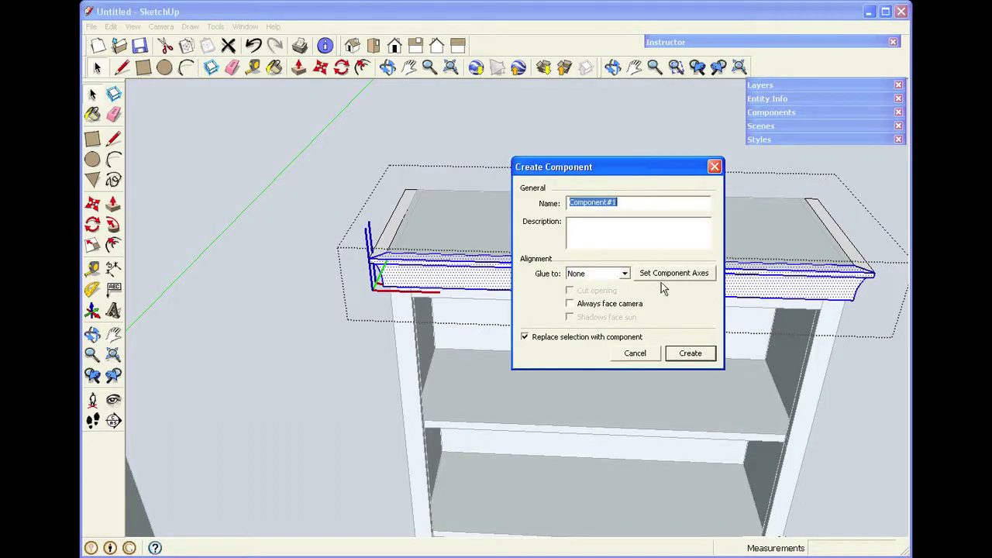
pyautogui.write('top molding c')
pyautogui.click(690, 354)
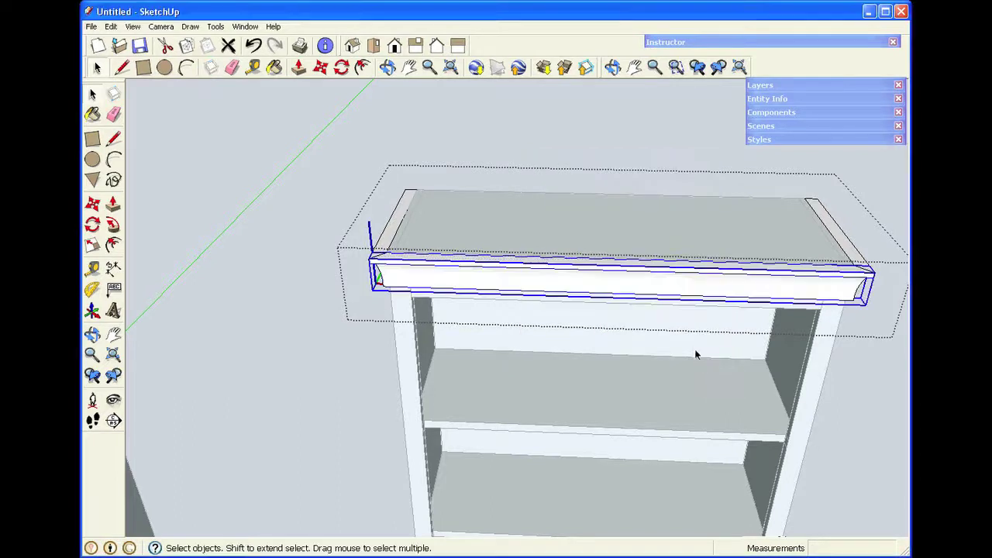
# Step: Finish editing the top molding component and select the whole molding assembly
pyautogui.click(686, 187)
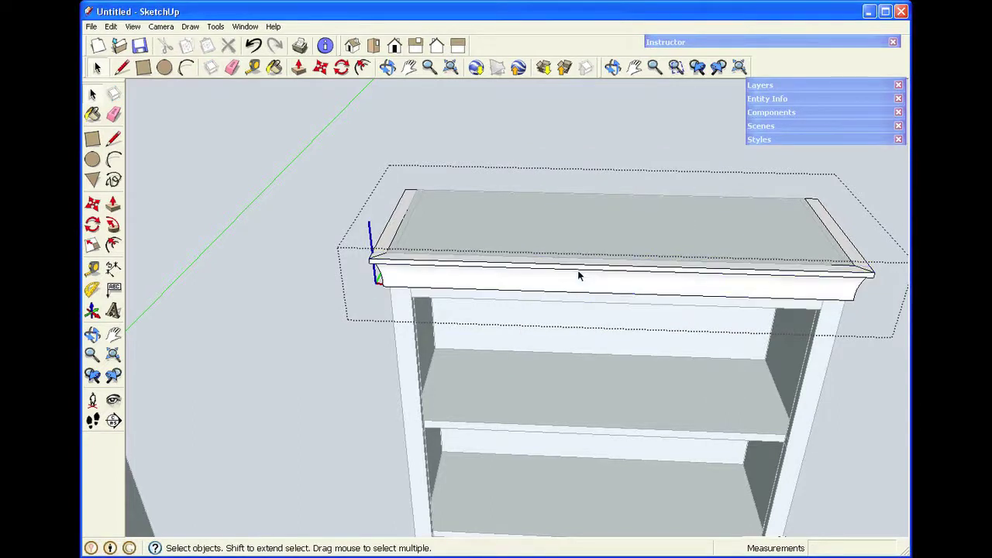
pyautogui.click(551, 143)
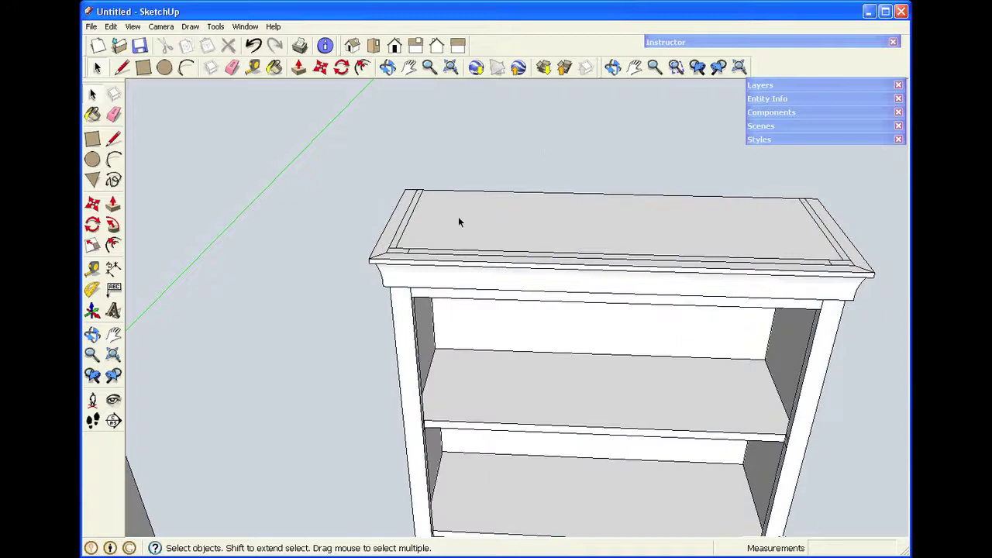
pyautogui.click(405, 202)
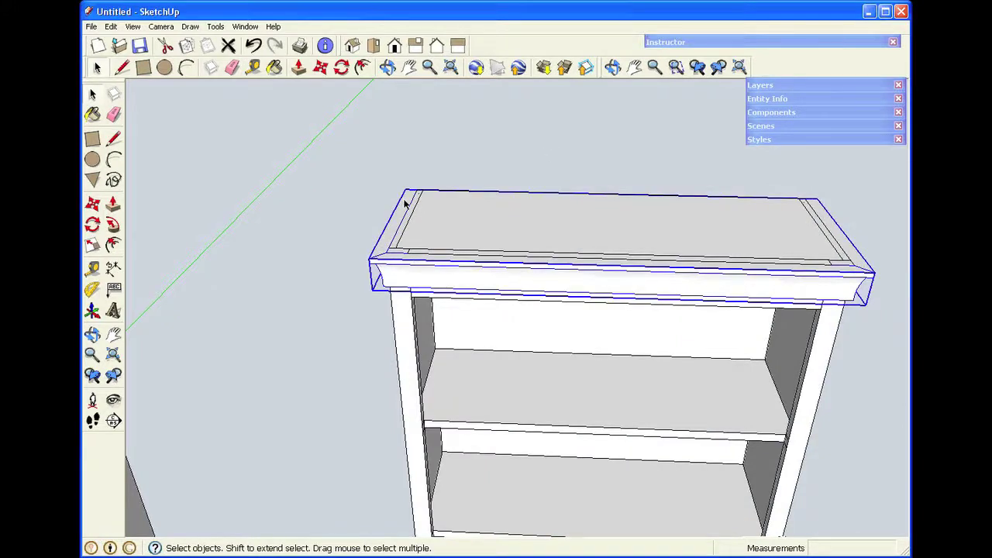
# Step: Look through the model's component list for the top molding and its left, right and center pieces
pyautogui.click(409, 68)
pyautogui.moveTo(496, 197); pyautogui.dragTo(324, 183)
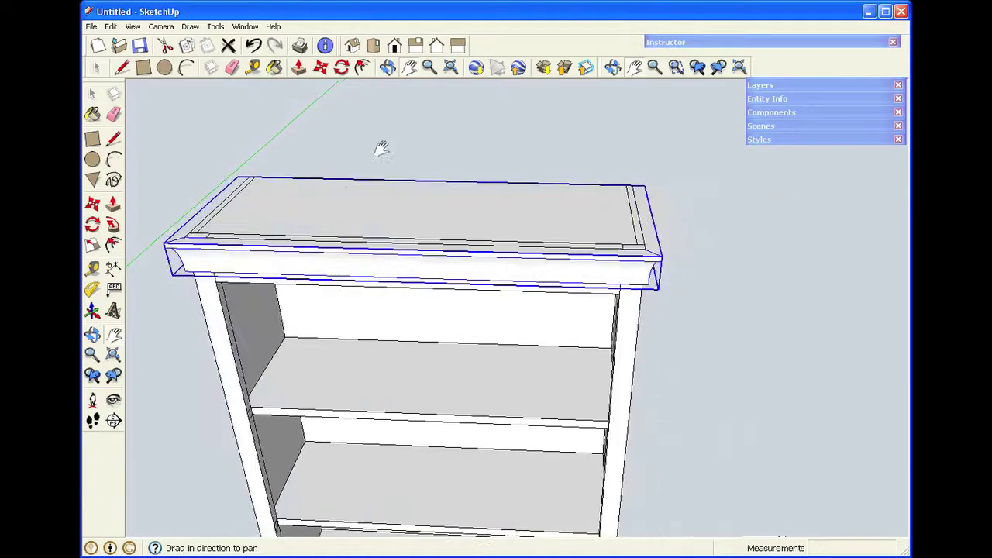
pyautogui.click(768, 112)
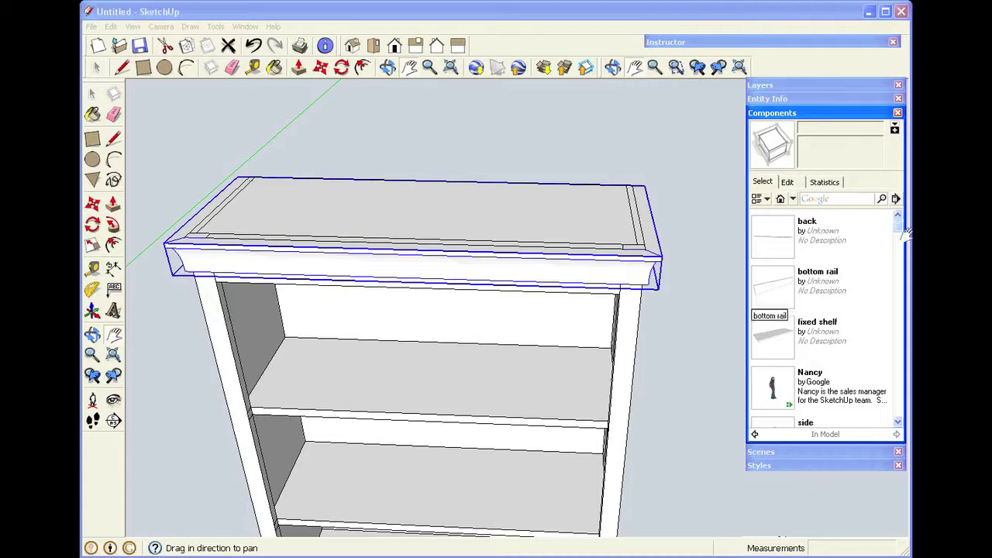
pyautogui.scroll(-10, 822, 310)
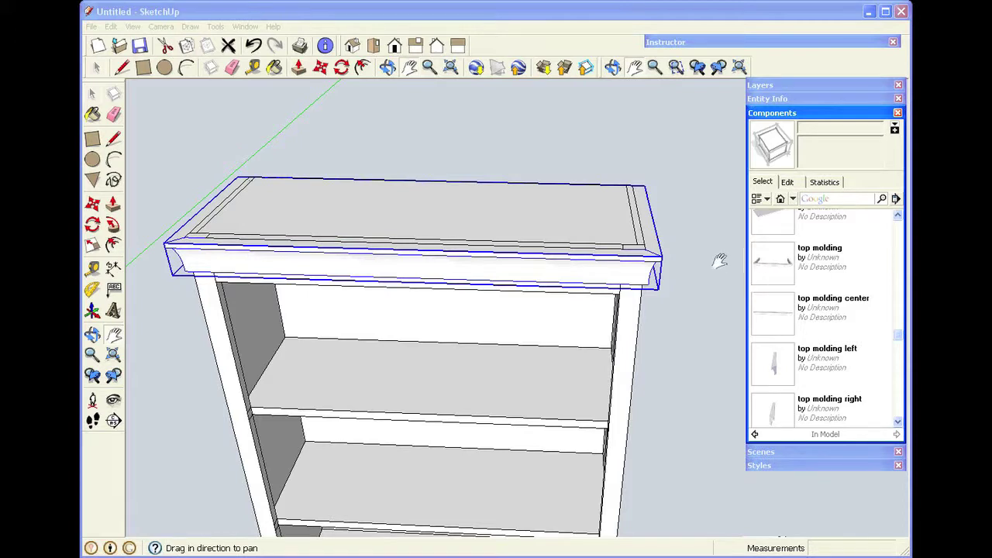
pyautogui.press('space')
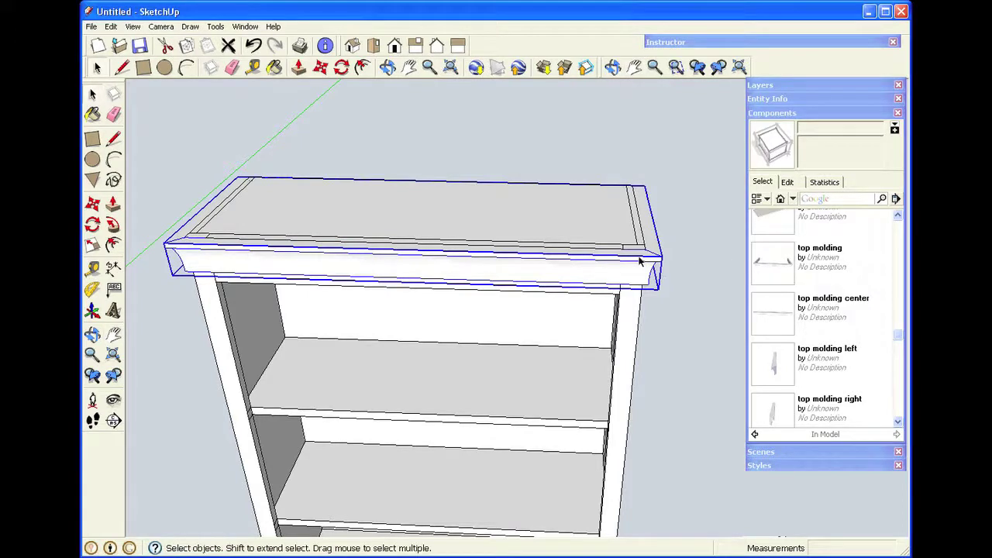
# Step: Open the top molding for editing, check its front, right and left pieces one by one, and close it
pyautogui.rightClick(640, 261)
pyautogui.click(658, 320)
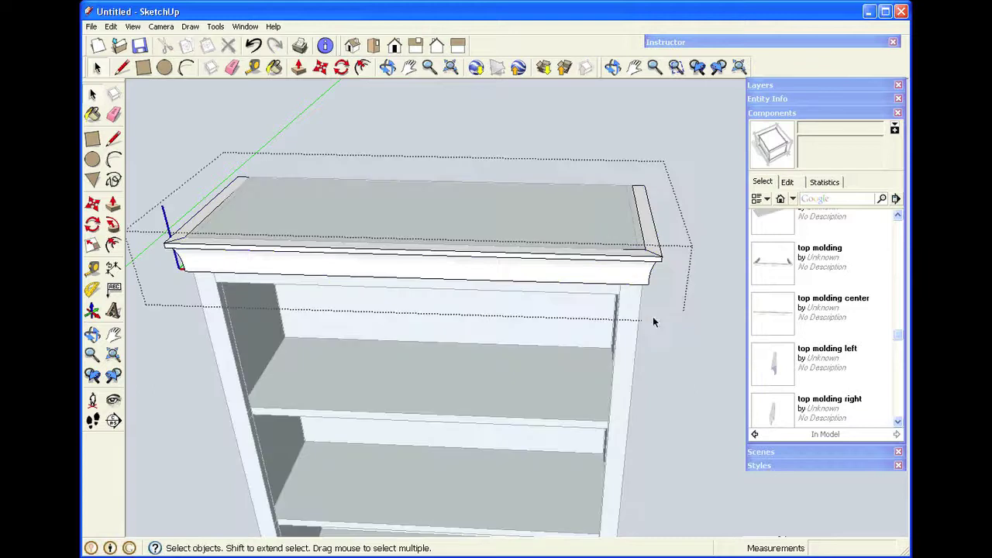
pyautogui.click(623, 273)
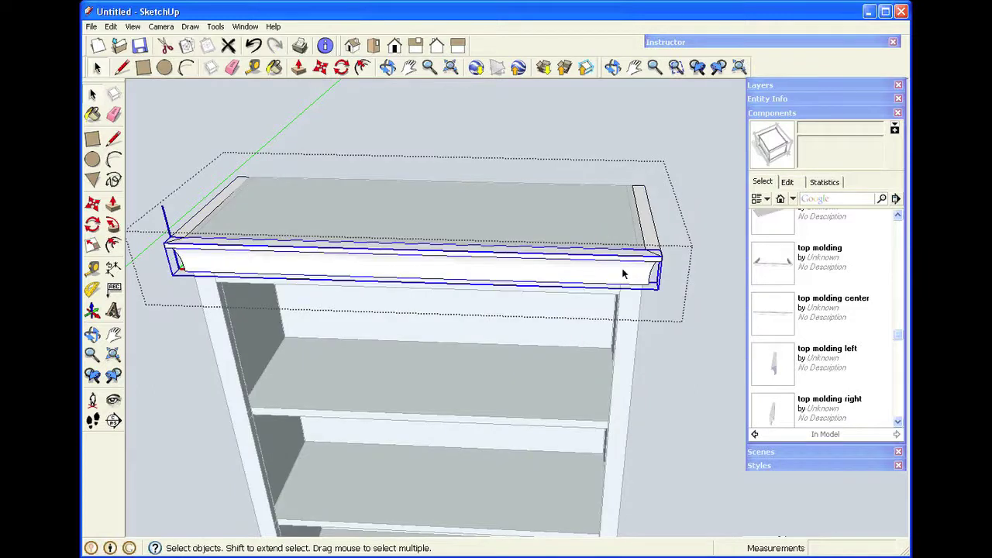
pyautogui.click(648, 223)
pyautogui.click(222, 197)
pyautogui.click(369, 127)
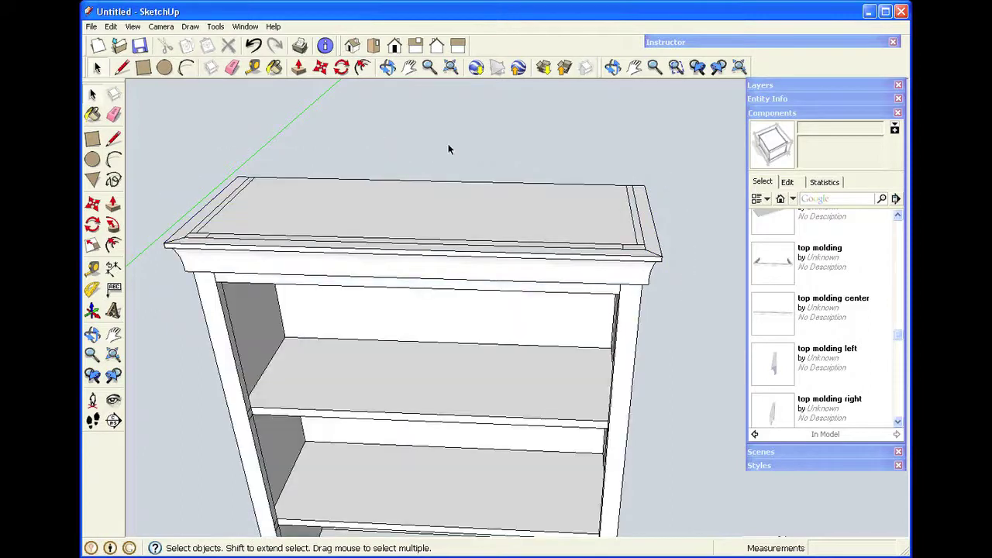
# Step: Insert a loose copy of the "top molding left" component in empty space beside the bookcase
pyautogui.scroll(-2, 445, 150)
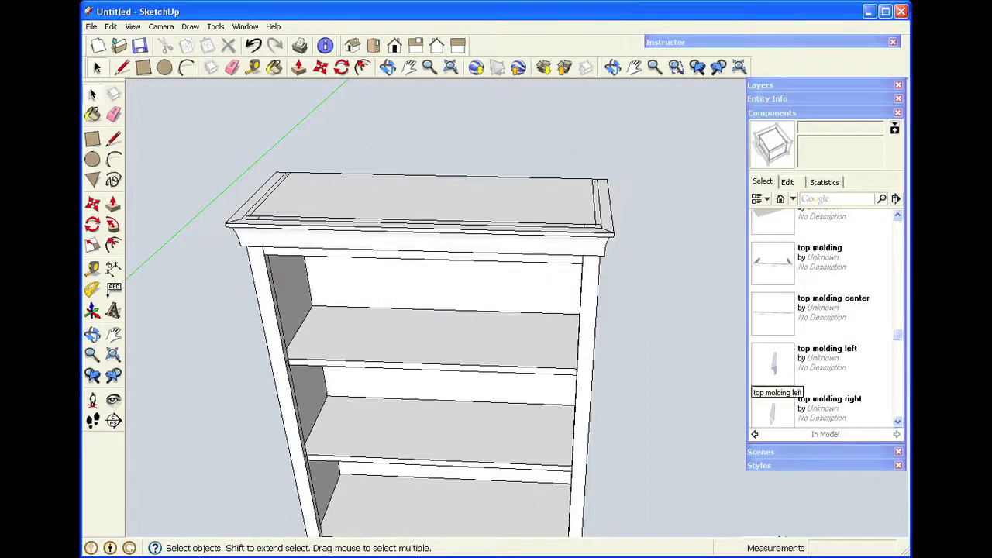
pyautogui.click(775, 366)
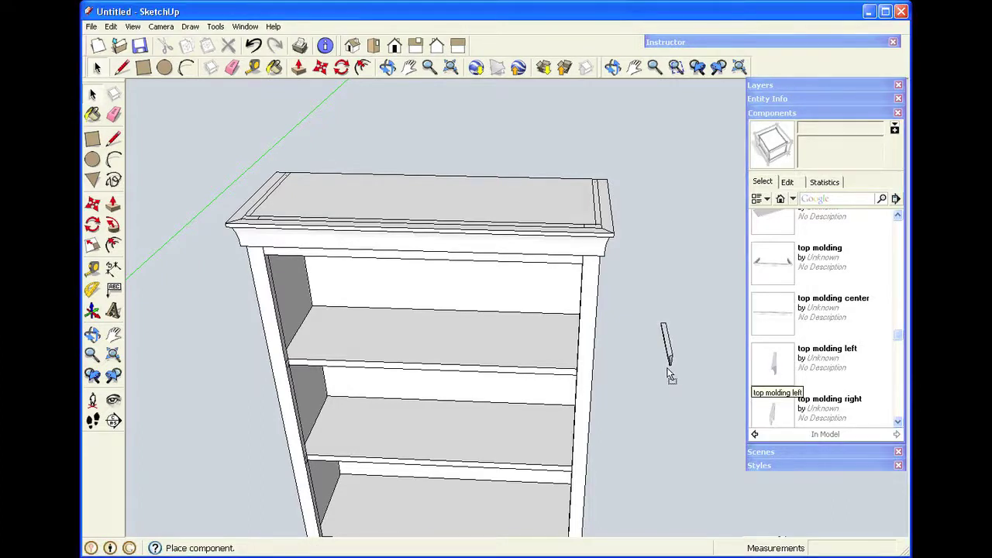
pyautogui.scroll(5, 668, 364)
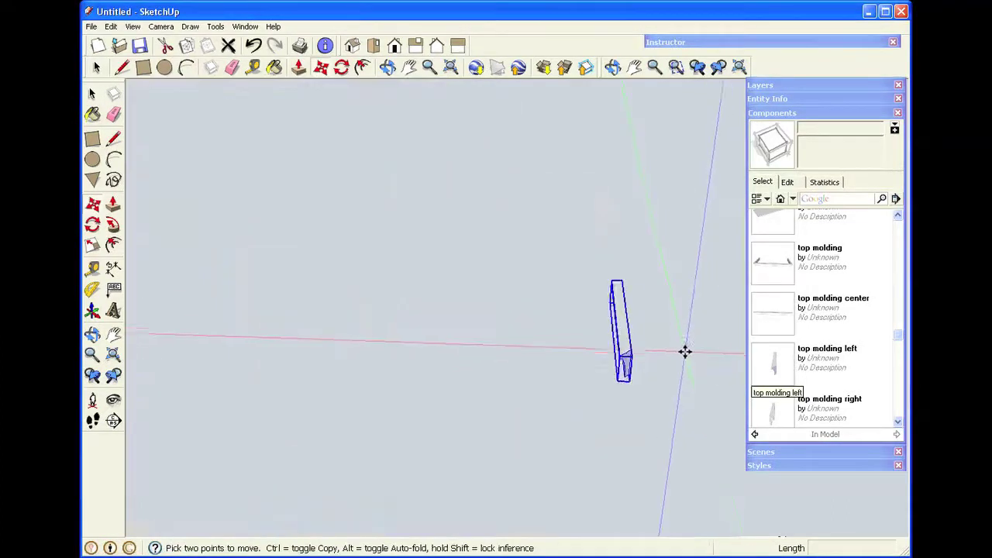
pyautogui.click(666, 344)
pyautogui.click(566, 269)
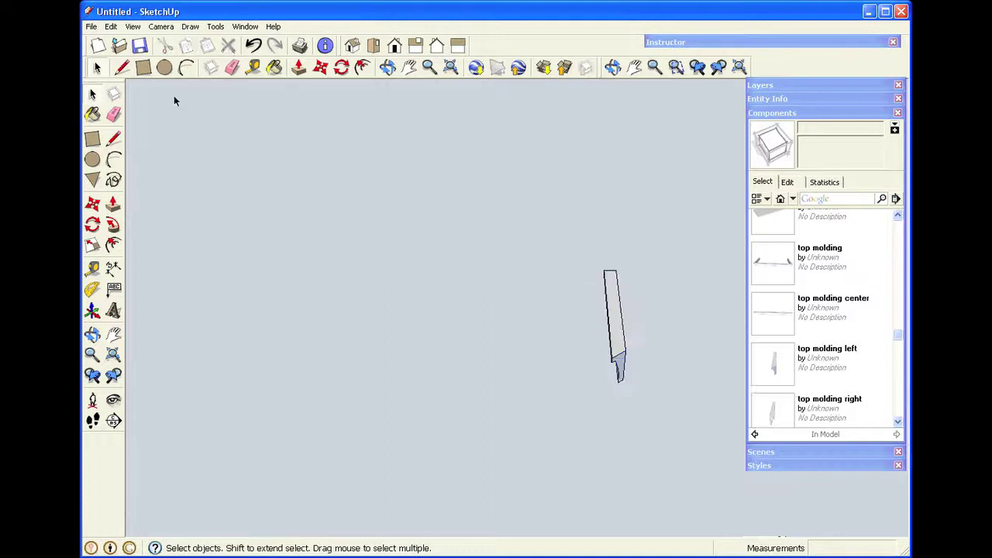
# Step: Measure the length of the loose left molding piece
pyautogui.click(254, 68)
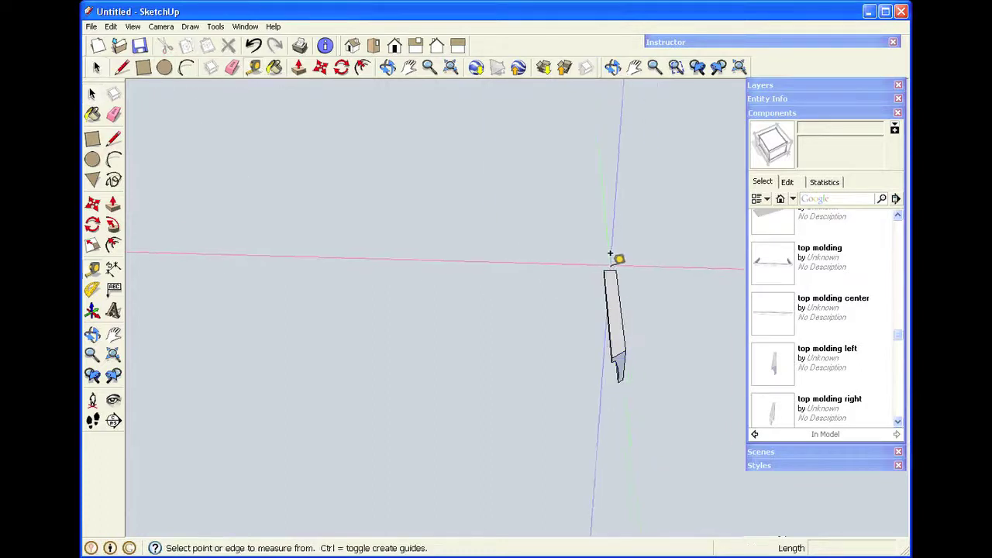
pyautogui.click(604, 270)
pyautogui.click(620, 349)
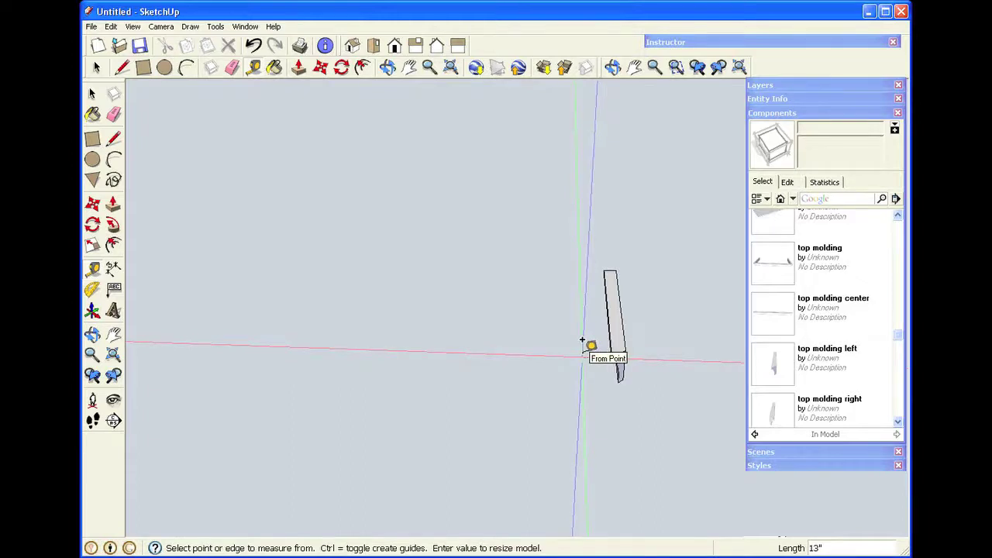
# Step: Delete the loose left molding copy and collapse the component list
pyautogui.press('space')
pyautogui.click(616, 333)
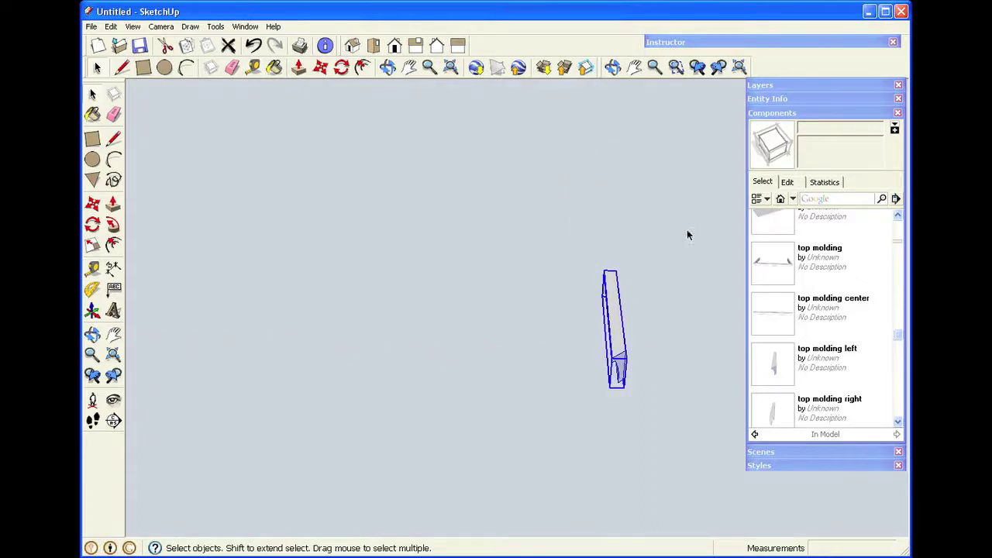
pyautogui.press('Delete')
pyautogui.click(824, 113)
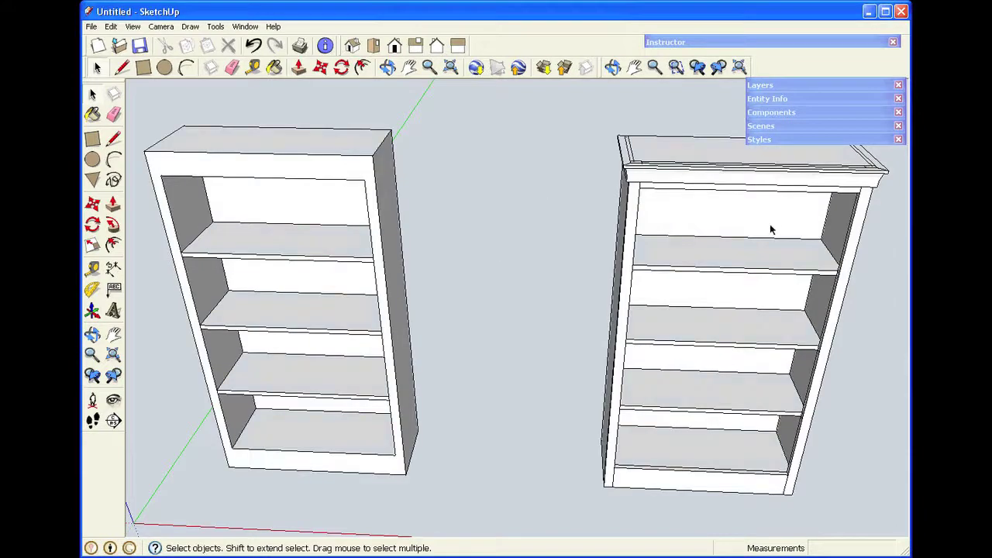
# Step: Draw a tall, narrow rectangular molding blank against the foot of the bookcase side, starting from the side's bottom corner
pyautogui.scroll(1, 771, 230)
pyautogui.click(612, 69)
pyautogui.moveTo(752, 295); pyautogui.dragTo(629, 427)
pyautogui.scroll(5, 685, 459)
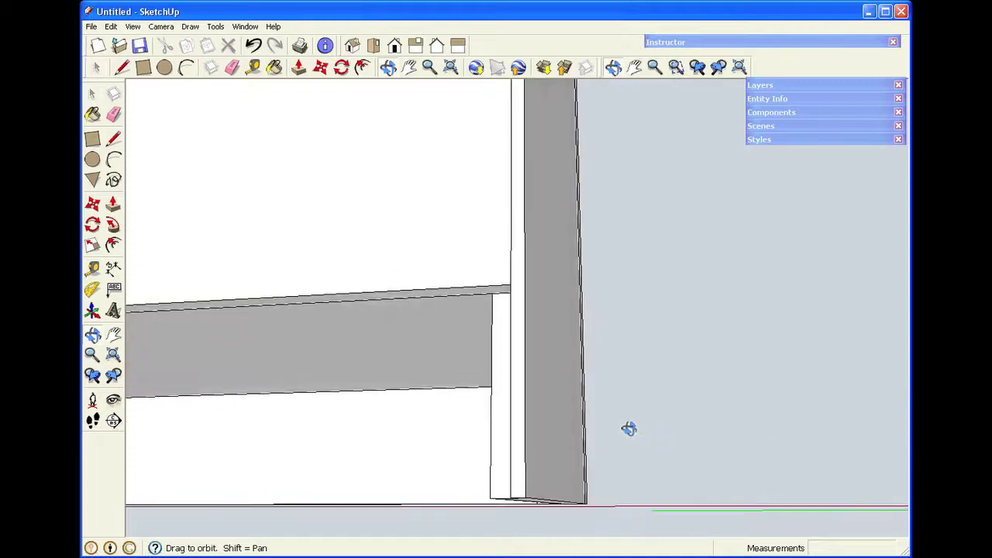
pyautogui.press('space')
pyautogui.click(121, 67)
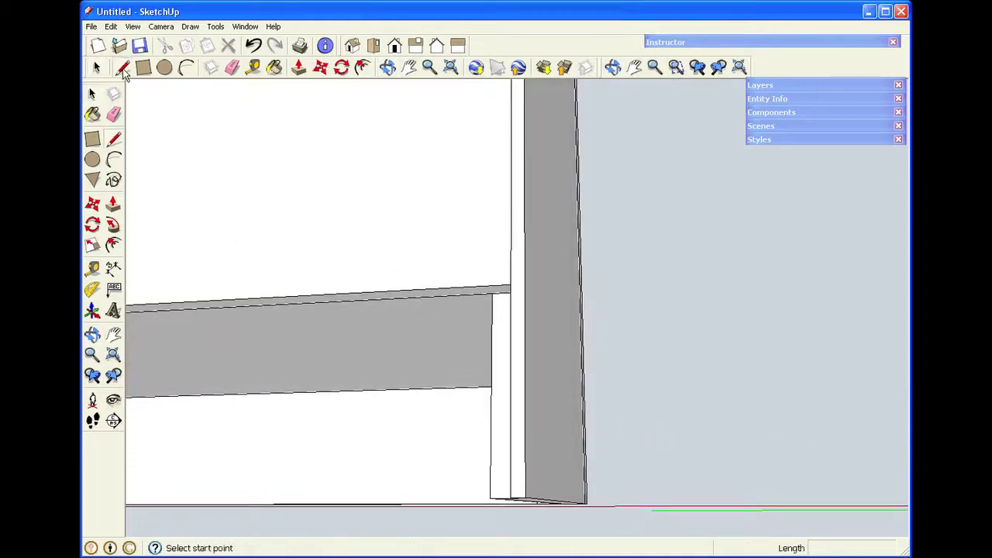
pyautogui.click(525, 498)
pyautogui.write('.')
pyautogui.press('Return')
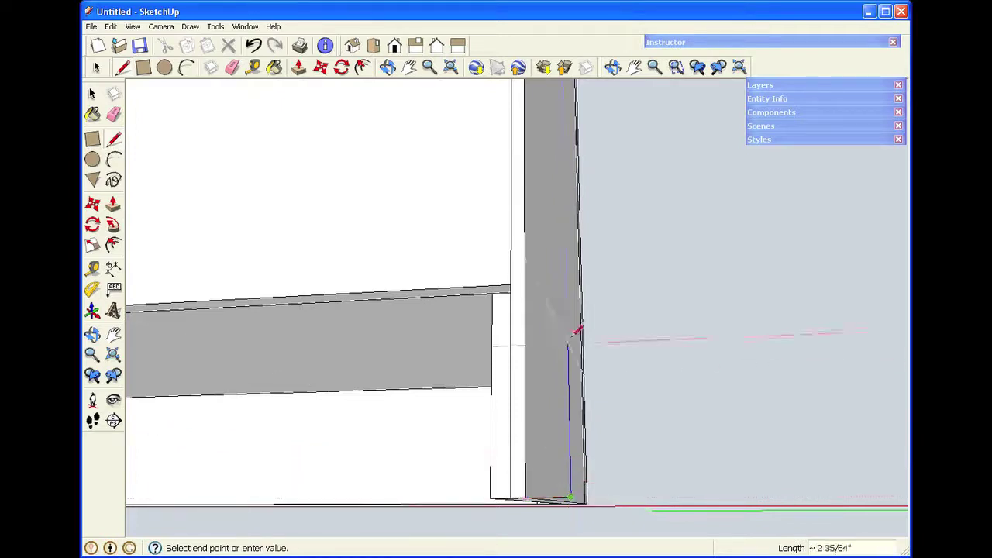
pyautogui.click(573, 263)
pyautogui.click(525, 266)
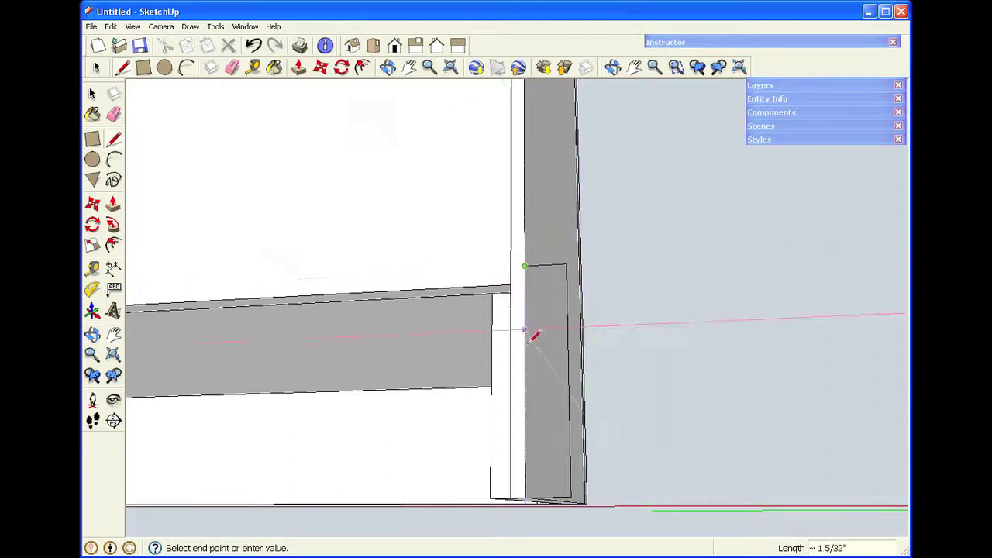
pyautogui.click(527, 497)
pyautogui.press('space')
pyautogui.scroll(2, 559, 329)
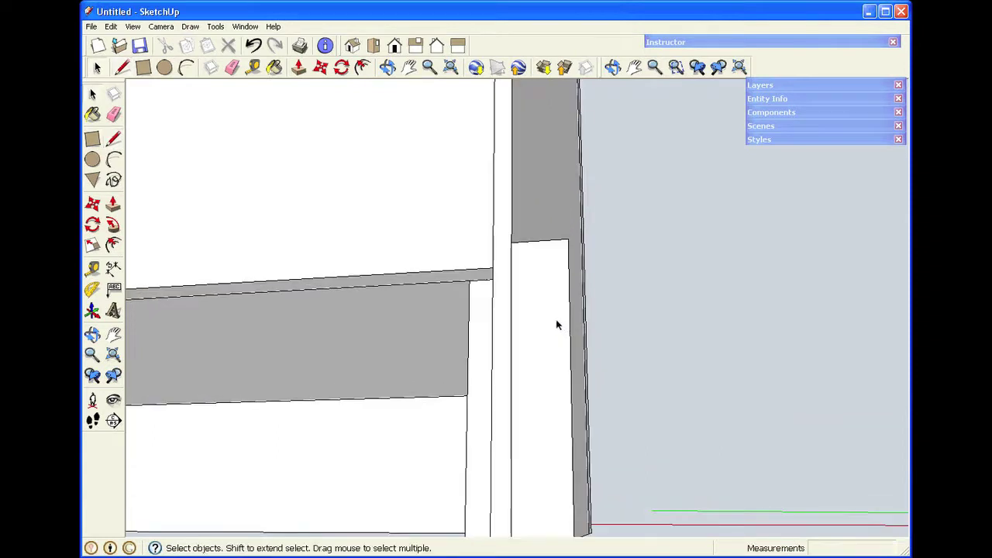
# Step: Place guides 1/4" out from the blank's inner vertical edge and 1/4" below its top edge
pyautogui.click(253, 68)
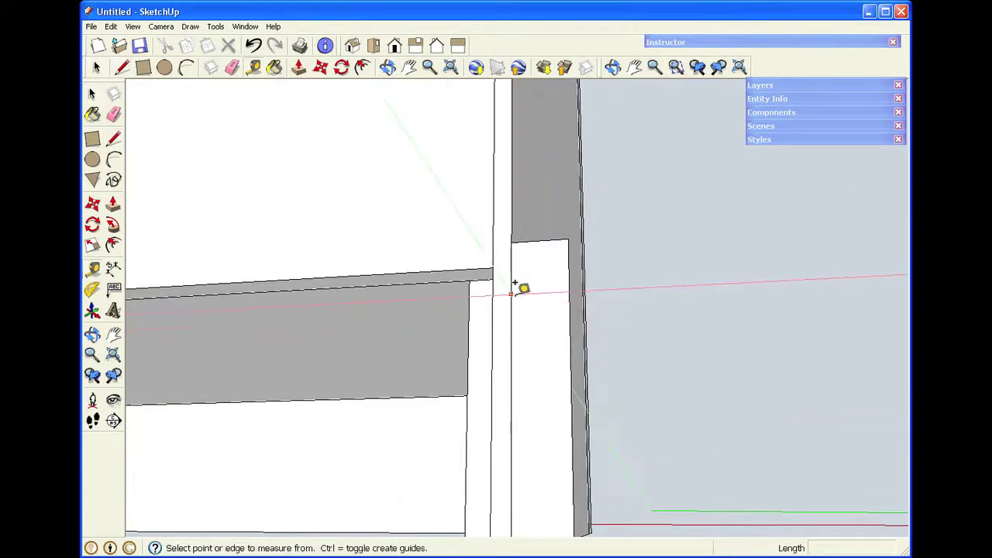
pyautogui.click(512, 293)
pyautogui.click(529, 282)
pyautogui.write('.25')
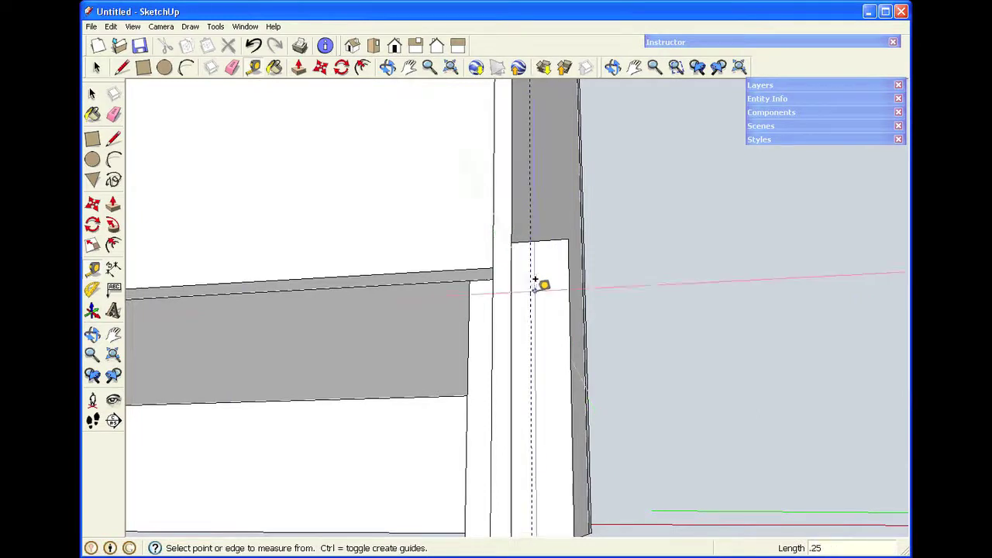
pyautogui.click(556, 241)
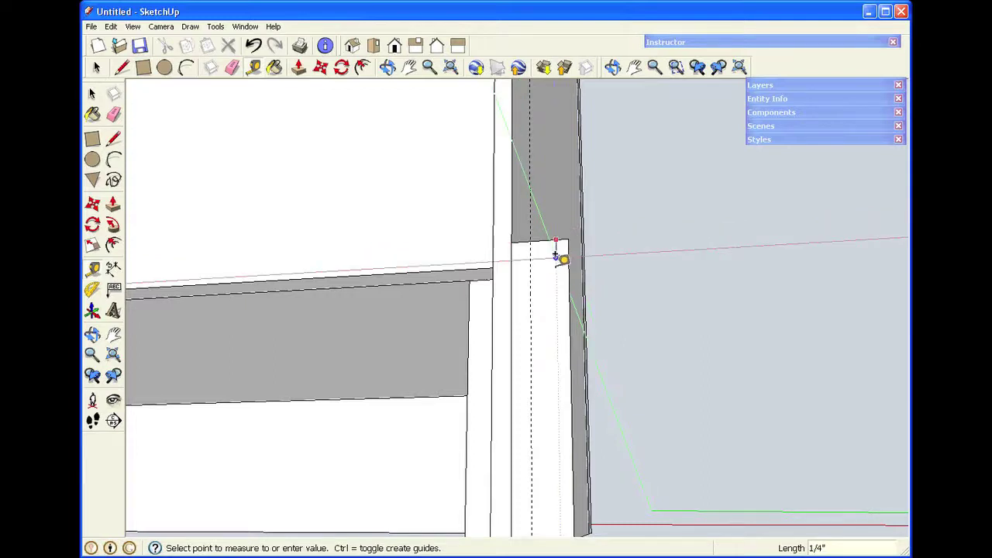
pyautogui.click(558, 259)
# Step: Add a vertical guide 1/8" in from the blank's outer edge and a second horizontal guide below the first
pyautogui.click(571, 295)
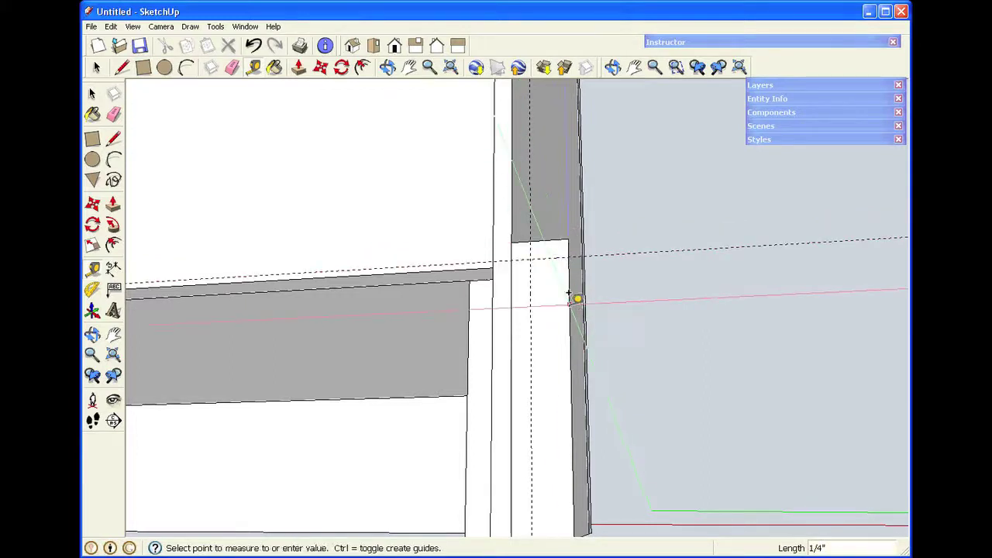
pyautogui.click(560, 292)
pyautogui.write('1')
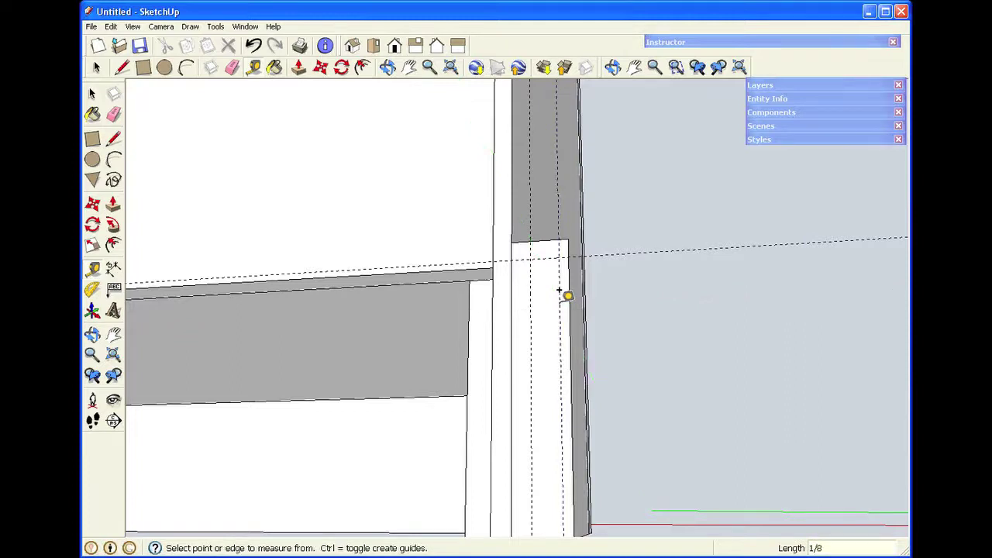
pyautogui.click(548, 259)
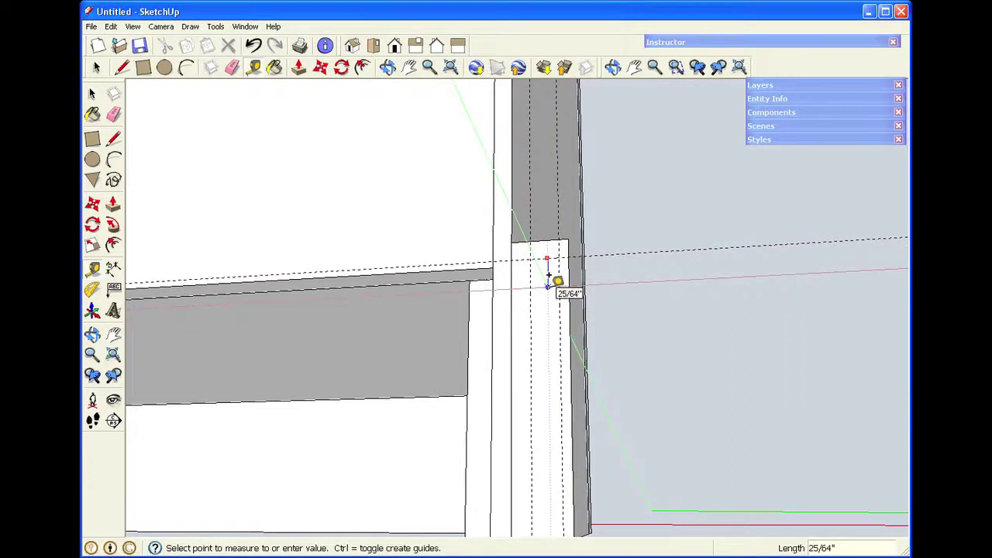
pyautogui.click(549, 276)
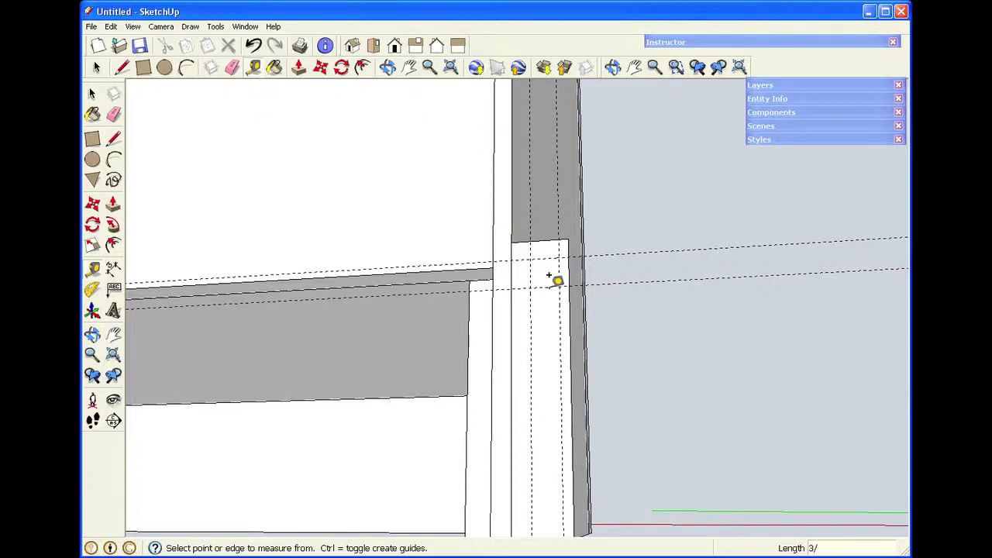
# Step: Draw a 1/4" line down from the blank's top edge and a 1/8" line across to its outer edge along the guides
pyautogui.press('space')
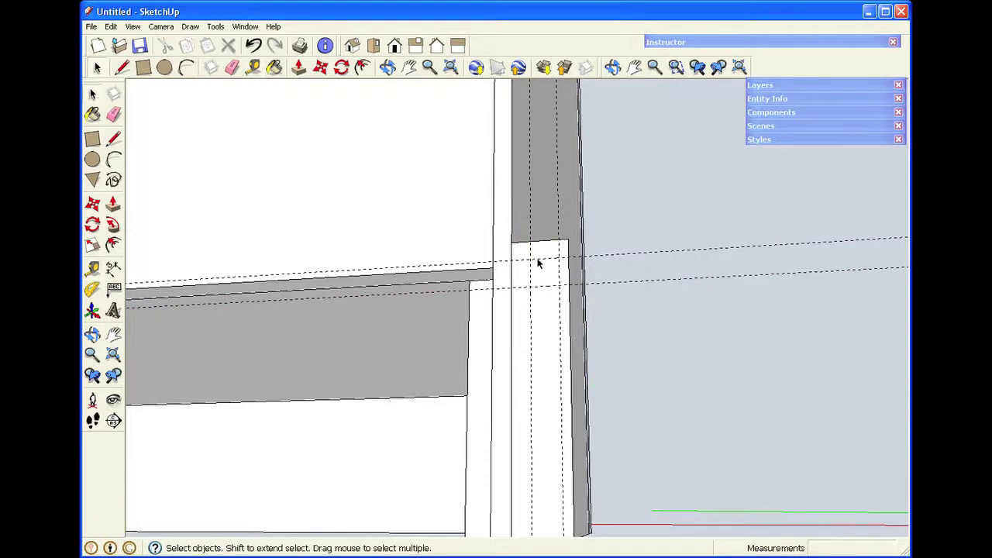
pyautogui.press('l')
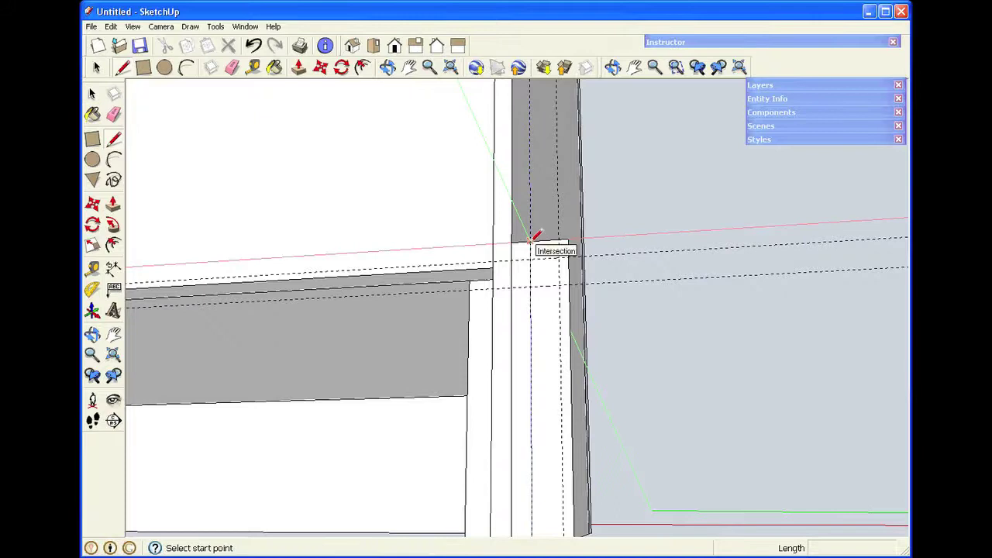
pyautogui.click(530, 240)
pyautogui.click(530, 259)
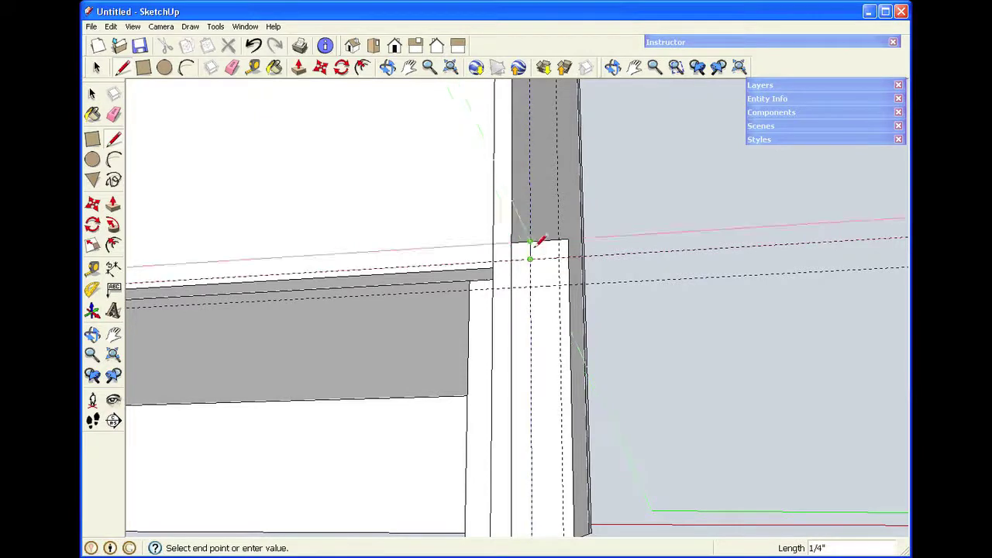
pyautogui.press('Escape')
pyautogui.click(559, 284)
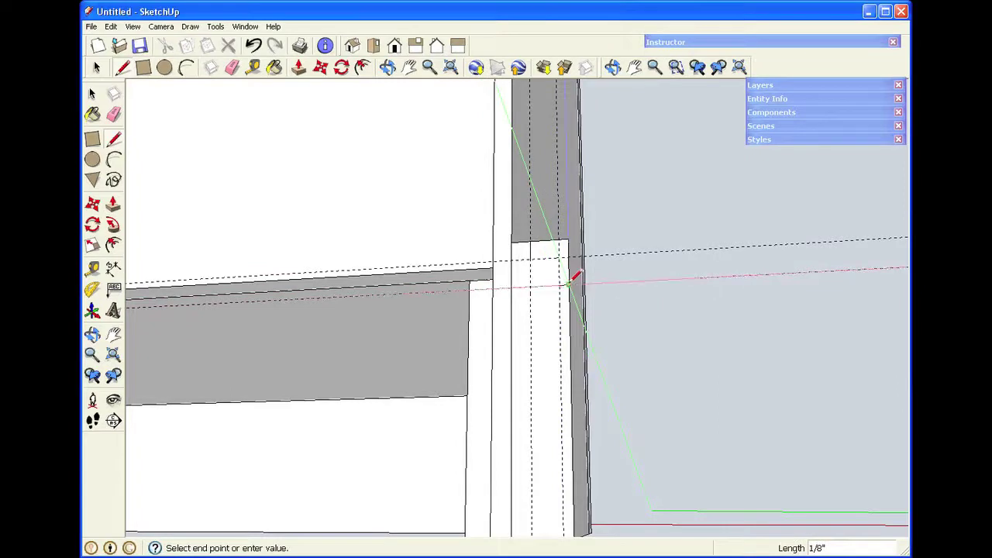
pyautogui.press('space')
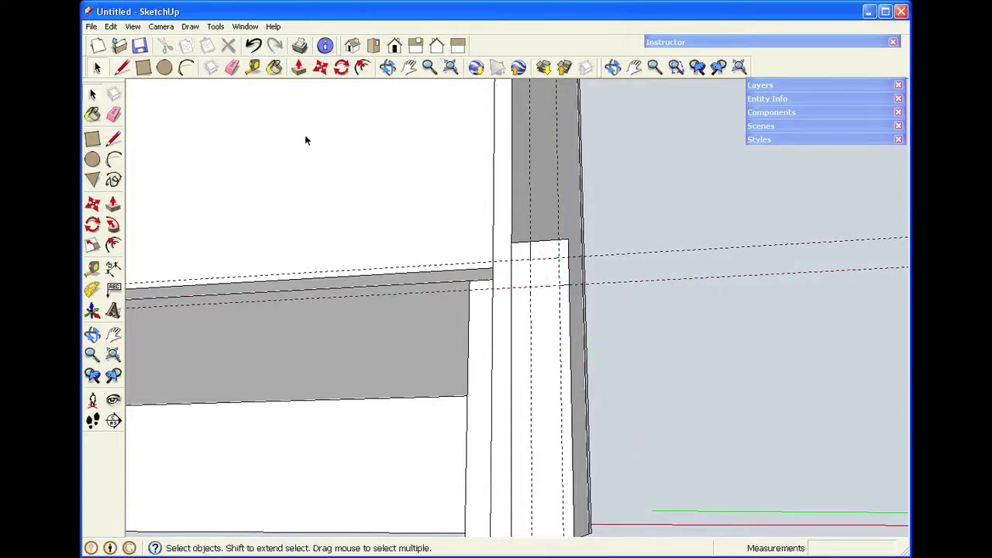
# Step: Draw a 3/8" radius arc between the two guide intersections on the molding blank and check its radius in the entity info
pyautogui.click(186, 68)
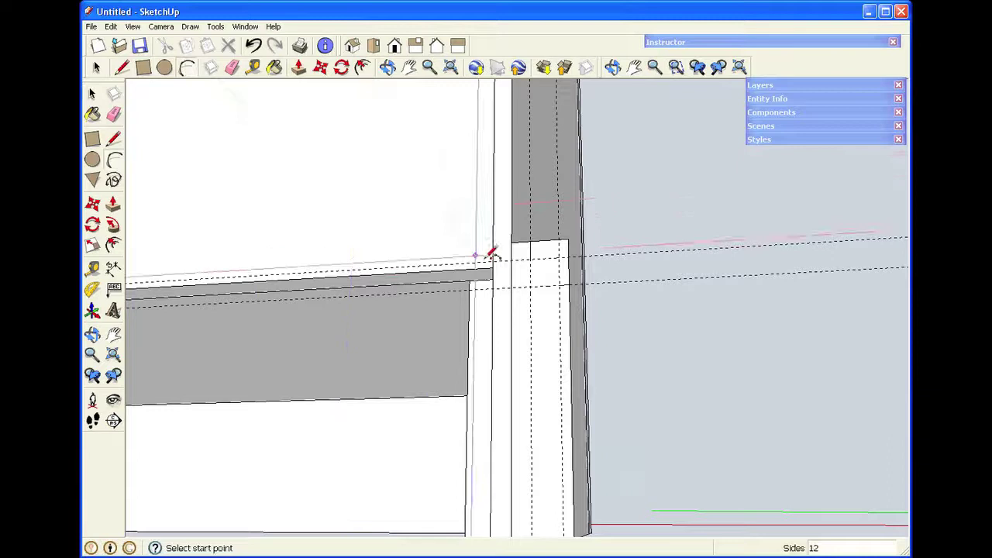
pyautogui.click(530, 259)
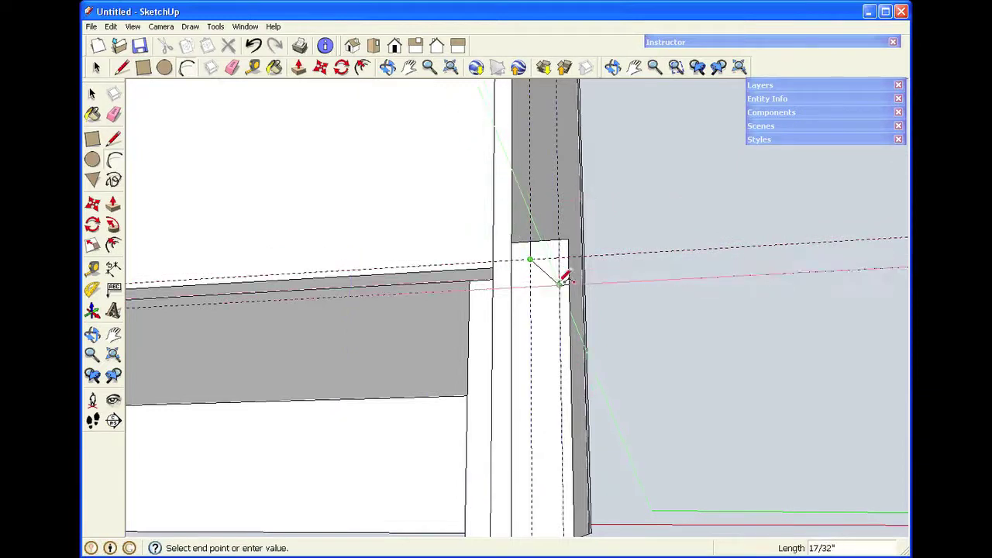
pyautogui.click(559, 285)
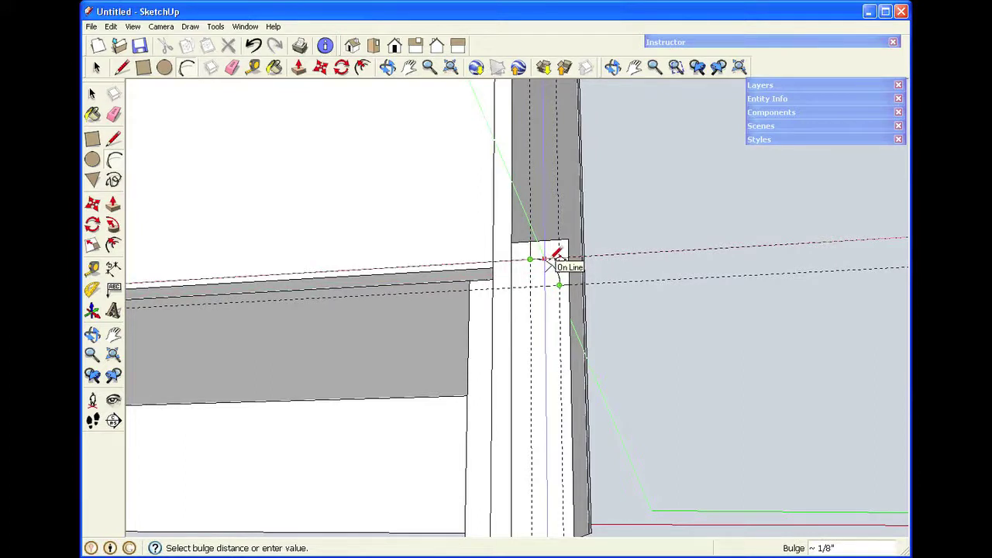
pyautogui.write('r')
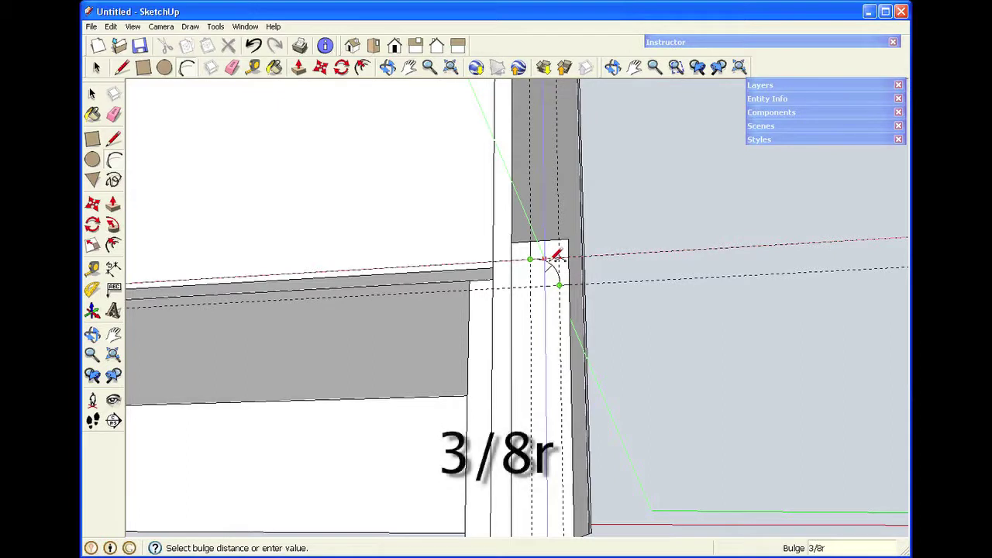
pyautogui.press('Return')
pyautogui.press('space')
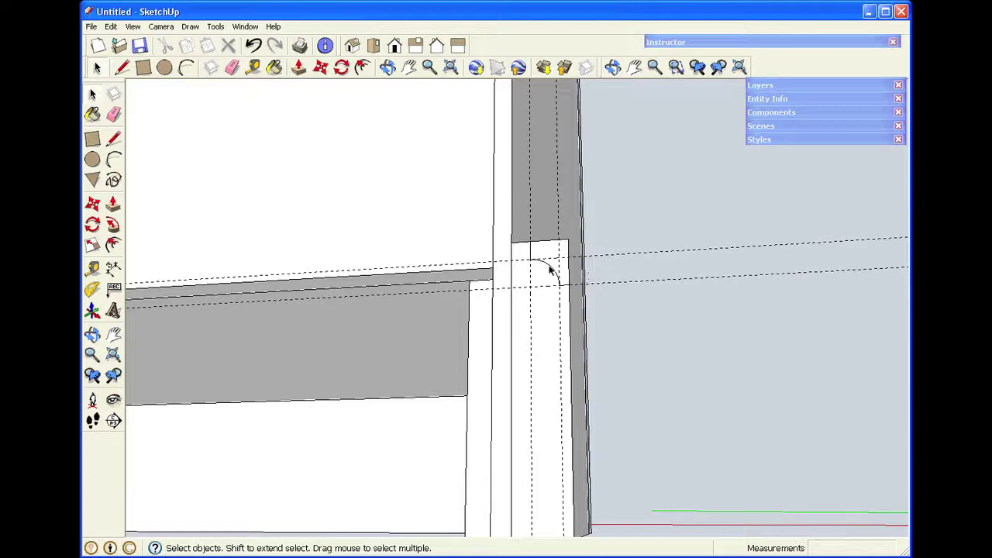
pyautogui.click(549, 269)
pyautogui.click(779, 100)
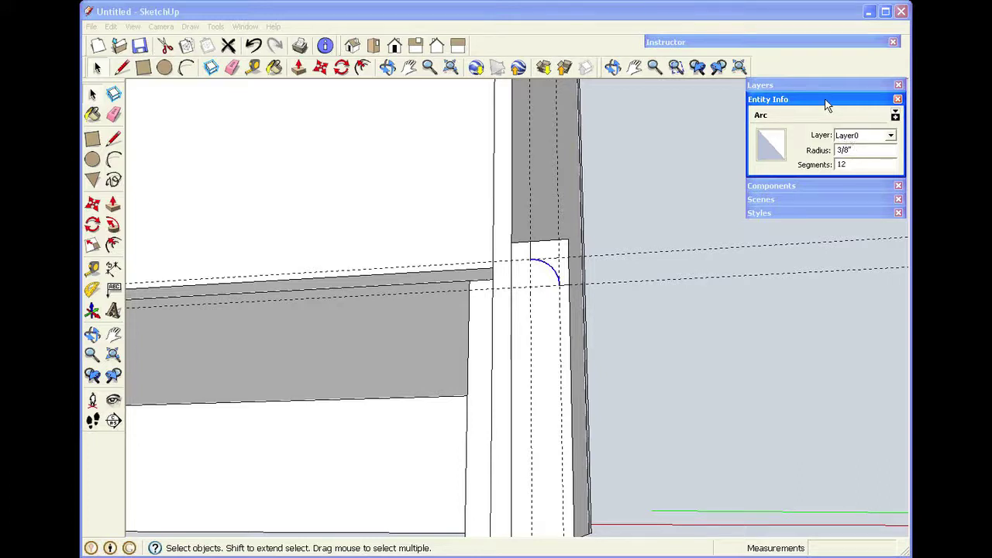
pyautogui.click(666, 326)
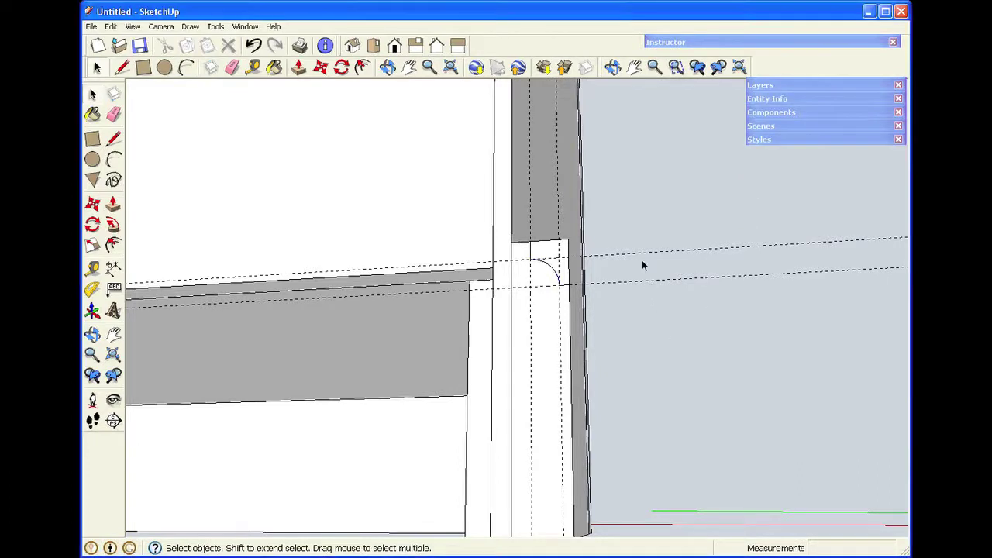
# Step: Erase the guides and the waste edges outside the arc and steps, leaving only the molding profile face
pyautogui.click(232, 67)
pyautogui.click(531, 223)
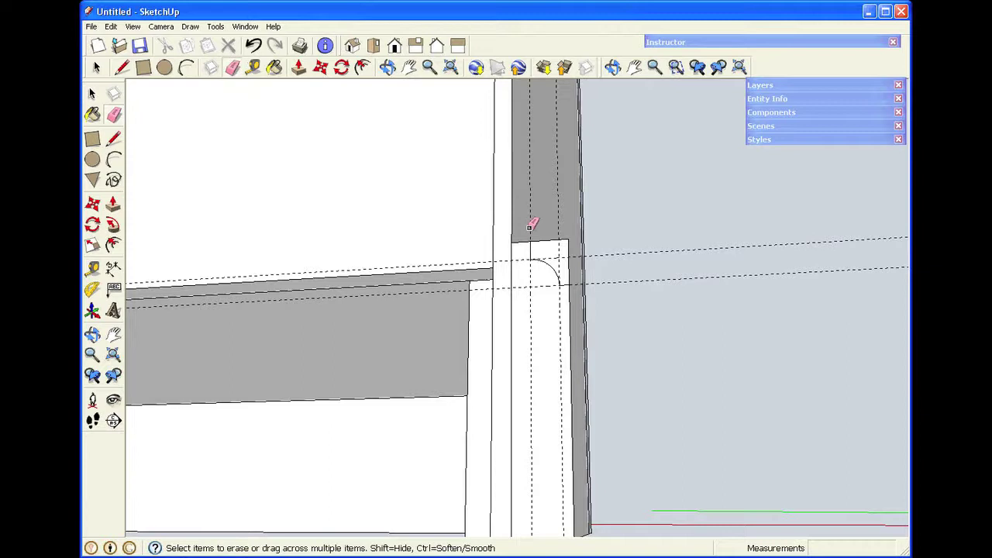
pyautogui.click(557, 222)
pyautogui.moveTo(569, 231); pyautogui.dragTo(566, 248)
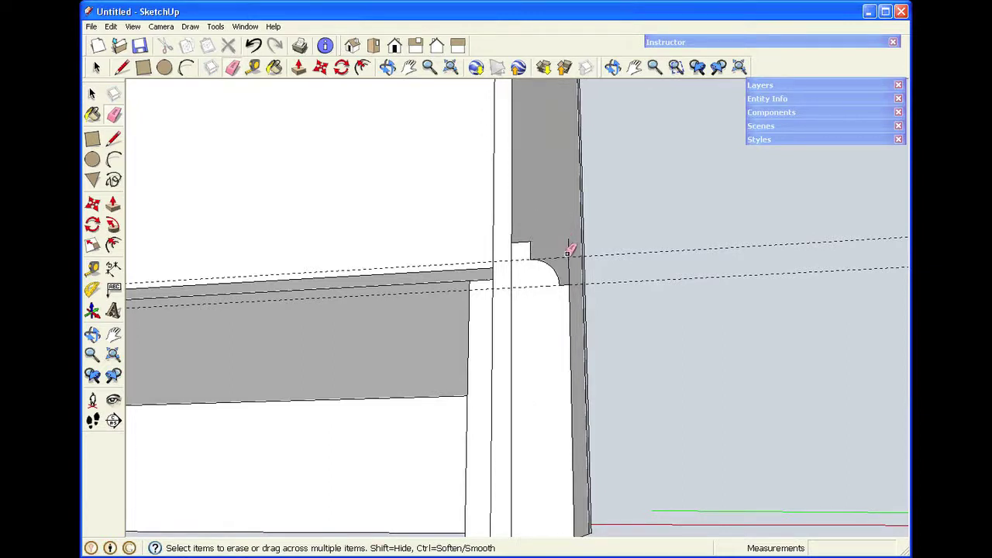
pyautogui.click(578, 257)
pyautogui.click(642, 281)
pyautogui.press('space')
pyautogui.scroll(-3, 639, 283)
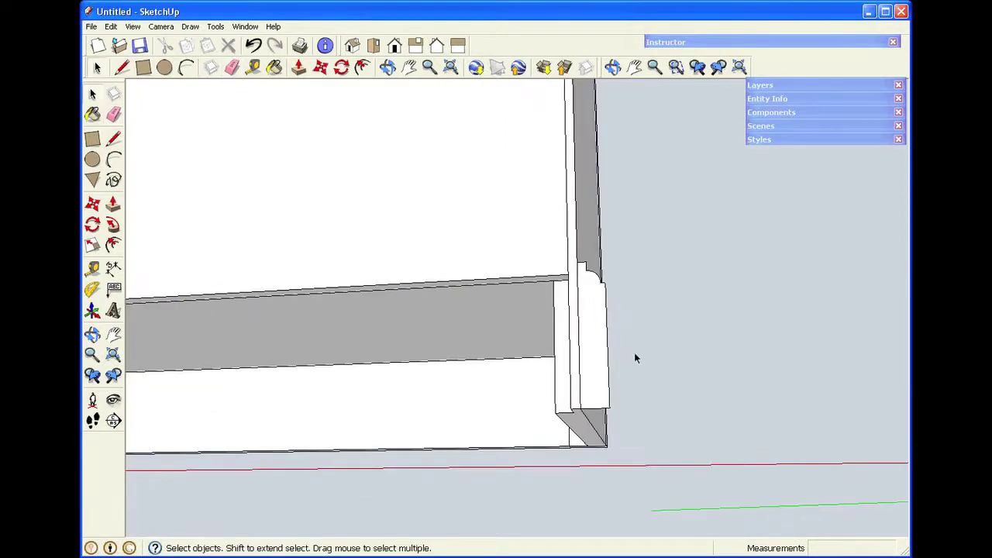
pyautogui.click(597, 338)
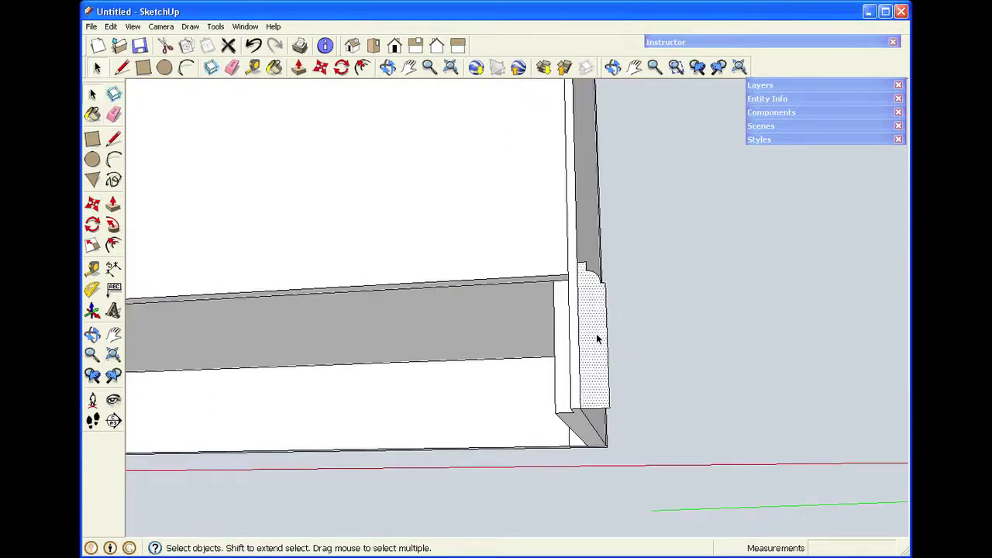
pyautogui.click(701, 376)
# Step: Draw a path line along the bottom outer edge of the side opposite the profile, from its back corner to its front corner
pyautogui.scroll(-3, 702, 368)
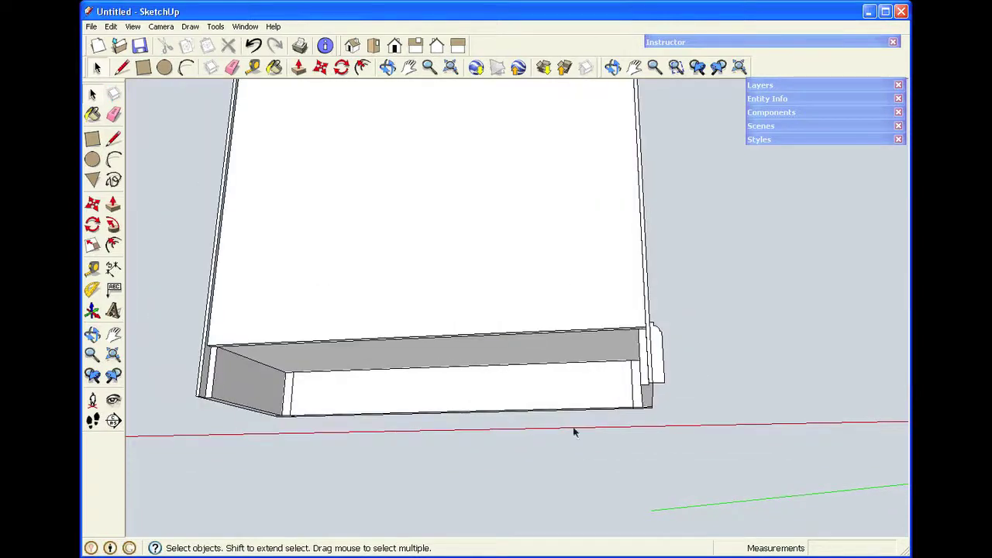
pyautogui.click(387, 68)
pyautogui.moveTo(421, 370); pyautogui.dragTo(452, 210)
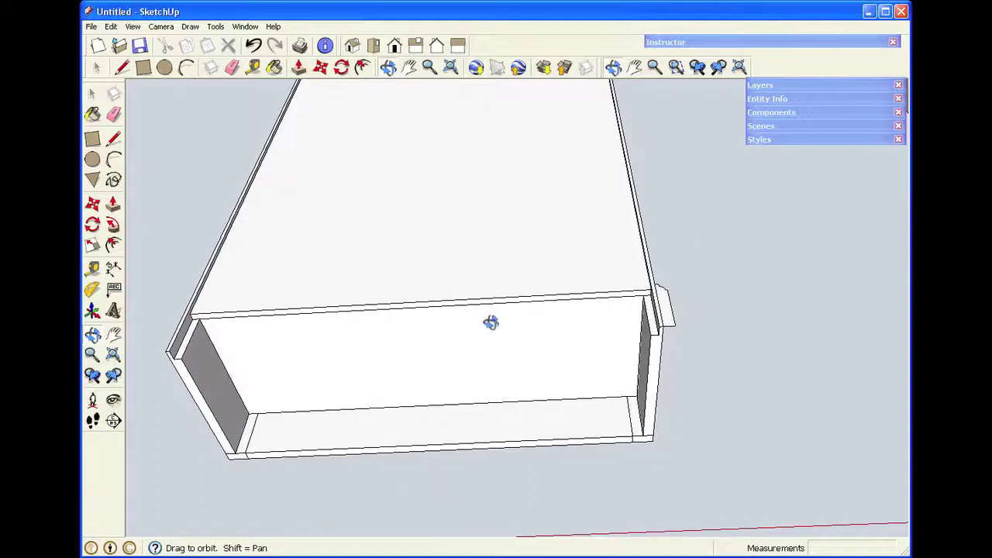
pyautogui.press('space')
pyautogui.click(122, 68)
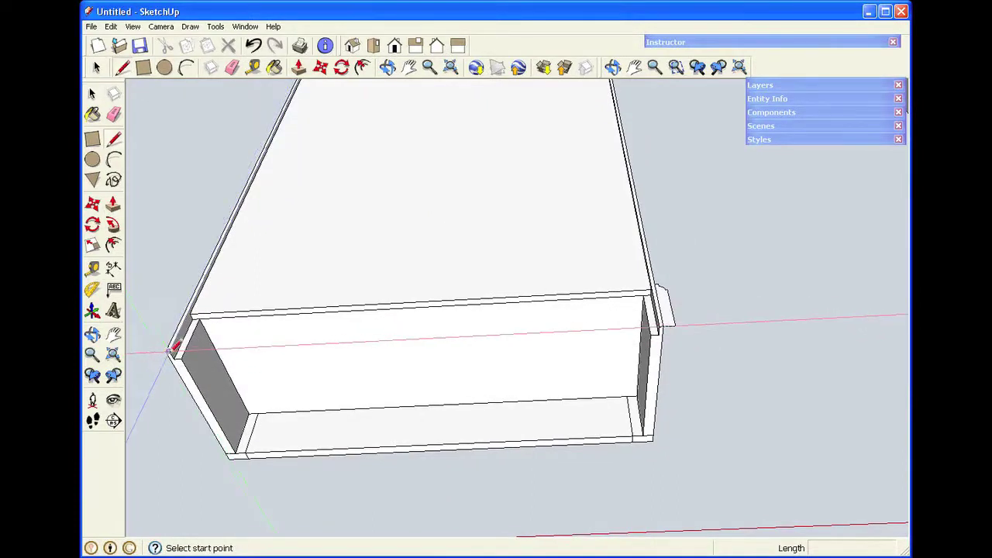
pyautogui.scroll(4, 167, 350)
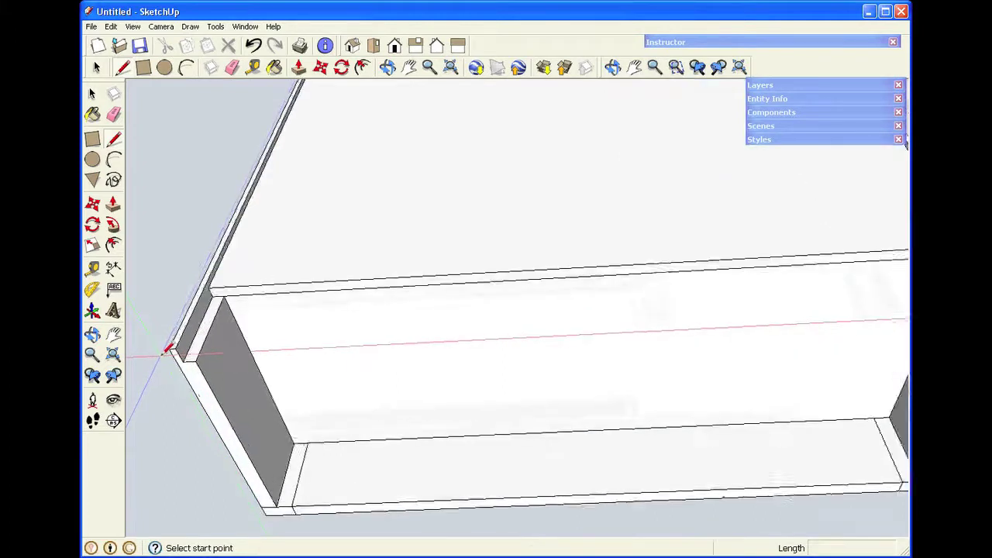
pyautogui.click(175, 341)
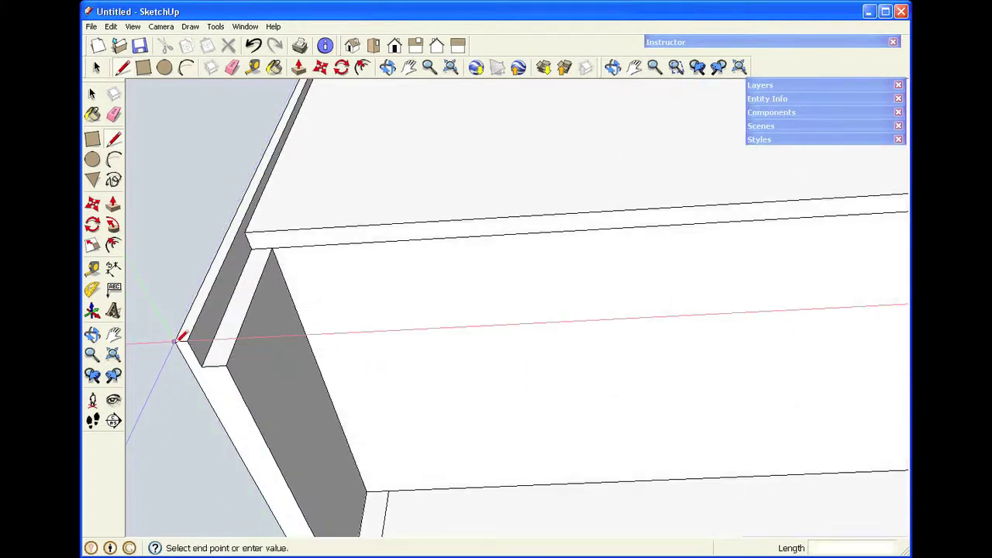
pyautogui.scroll(-5, 175, 342)
pyautogui.scroll(5, 227, 440)
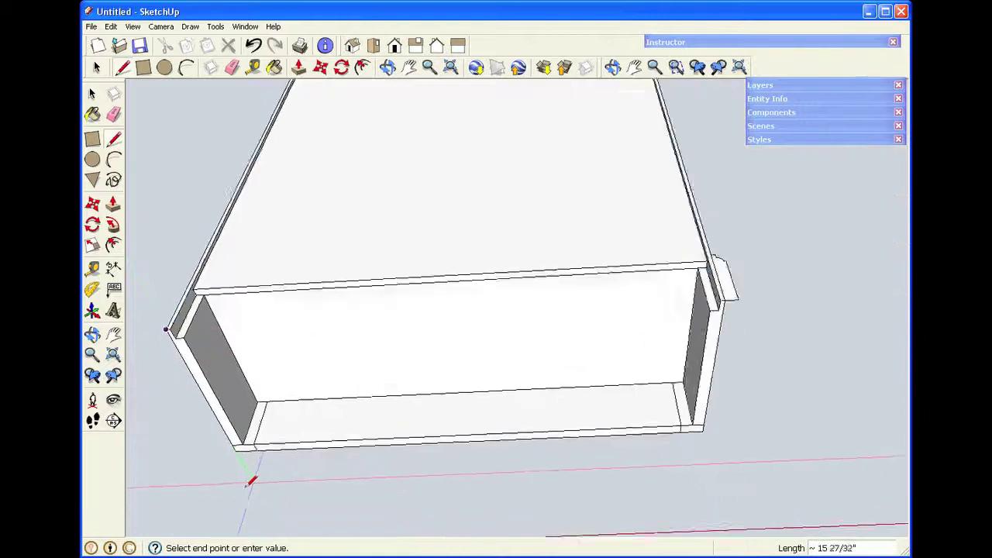
pyautogui.scroll(-5, 233, 420)
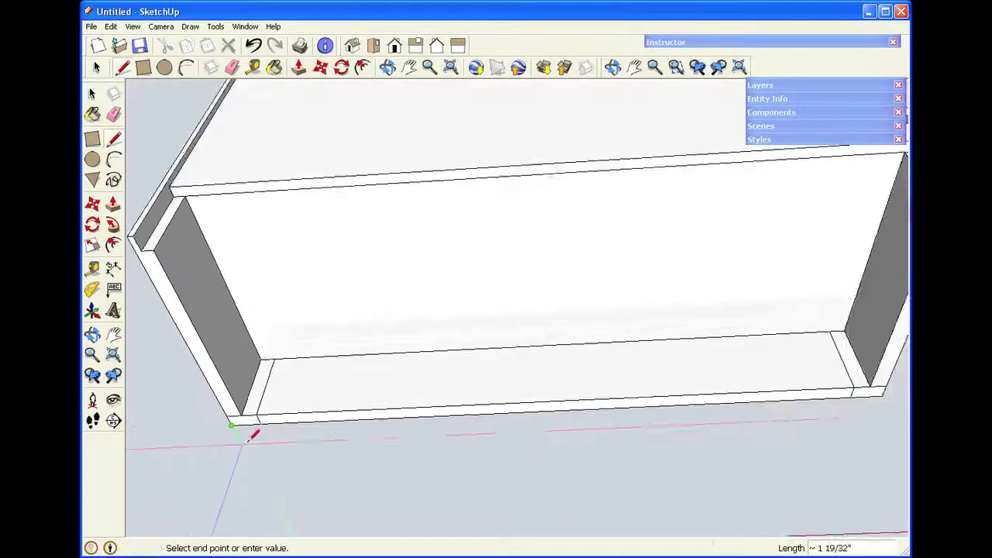
# Step: Continue the path along the bookcase's front bottom edge and back along the other side to the molding profile
pyautogui.moveTo(250, 421); pyautogui.dragTo(310, 443, button='middle')
pyautogui.scroll(5, 598, 470)
pyautogui.scroll(2, 605, 423)
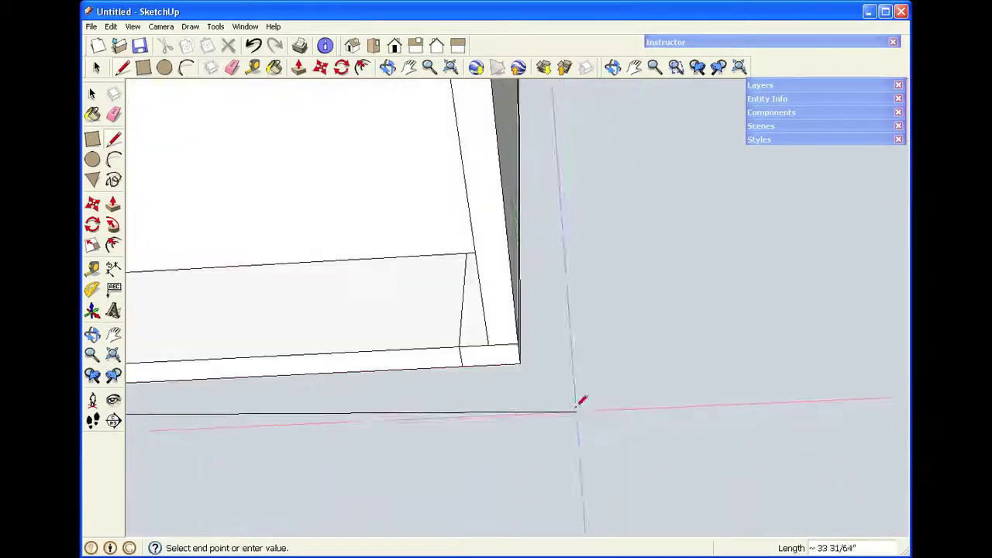
pyautogui.scroll(-3, 527, 357)
pyautogui.scroll(-2, 551, 373)
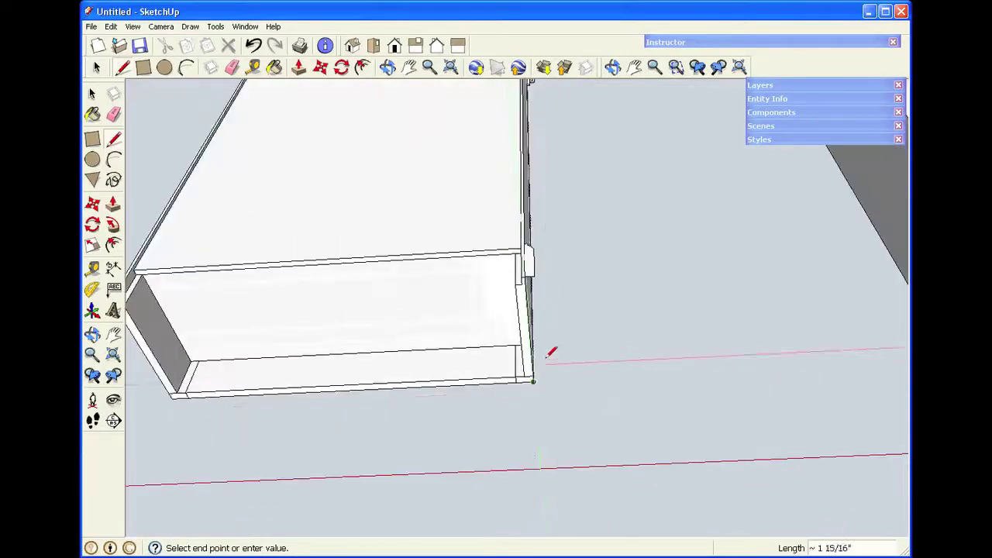
pyautogui.scroll(4, 541, 337)
pyautogui.click(518, 161)
pyautogui.press('space')
pyautogui.scroll(-1, 510, 209)
pyautogui.scroll(-3, 508, 225)
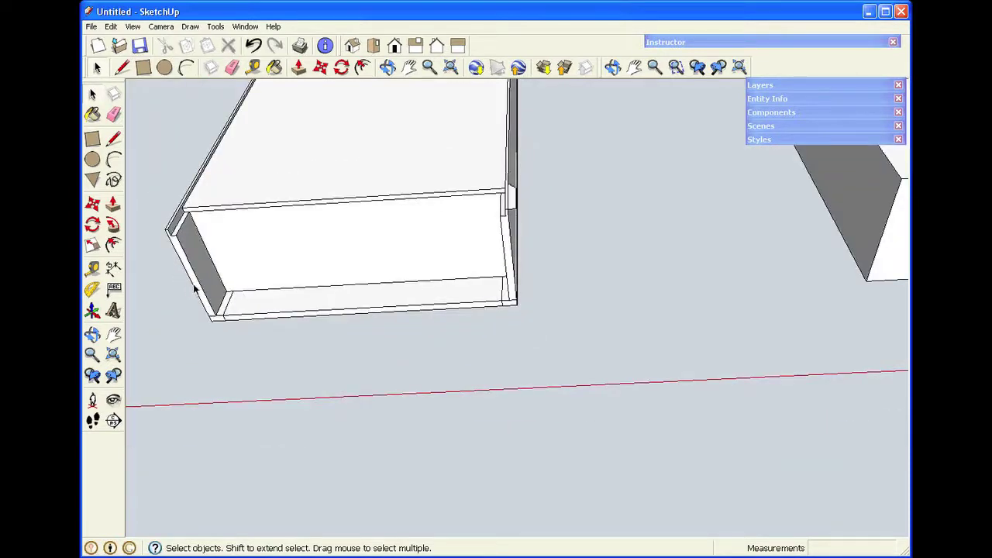
# Step: Make a component named "basemolding" from the three path lines and the molding profile face
pyautogui.click(195, 287)
pyautogui.keyDown('shift'); pyautogui.click(258, 319); pyautogui.keyUp('shift')
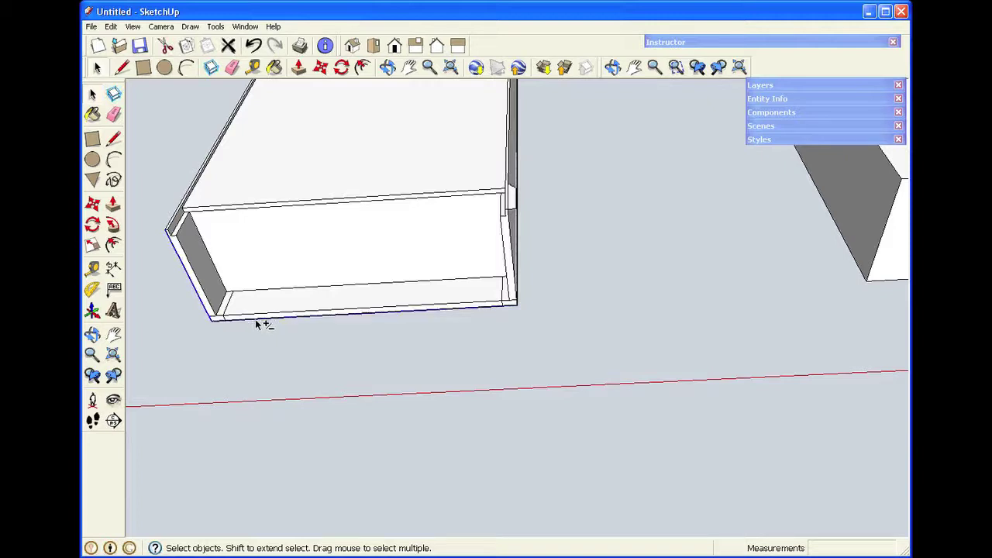
pyautogui.keyDown('shift'); pyautogui.click(512, 256); pyautogui.keyUp('shift')
pyautogui.rightClick(511, 200)
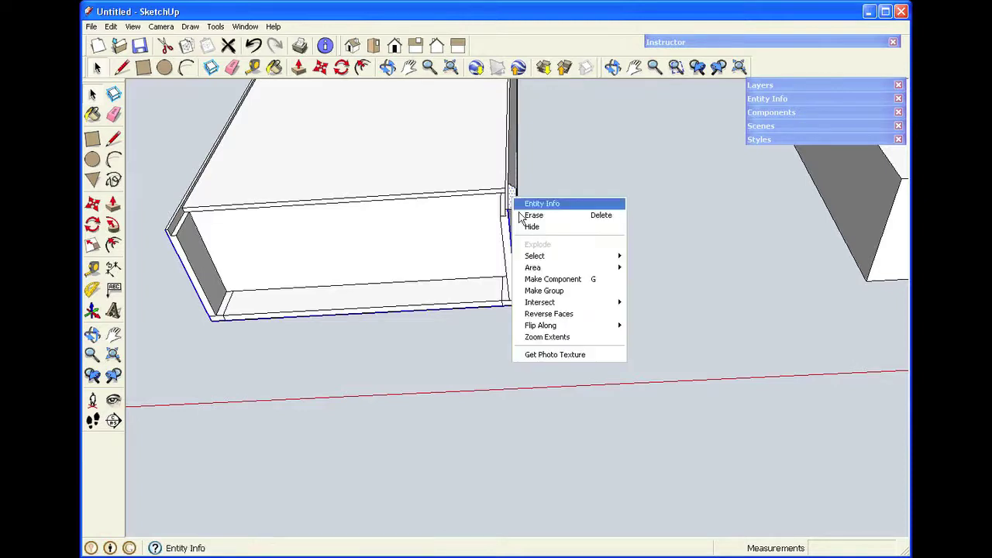
pyautogui.click(539, 276)
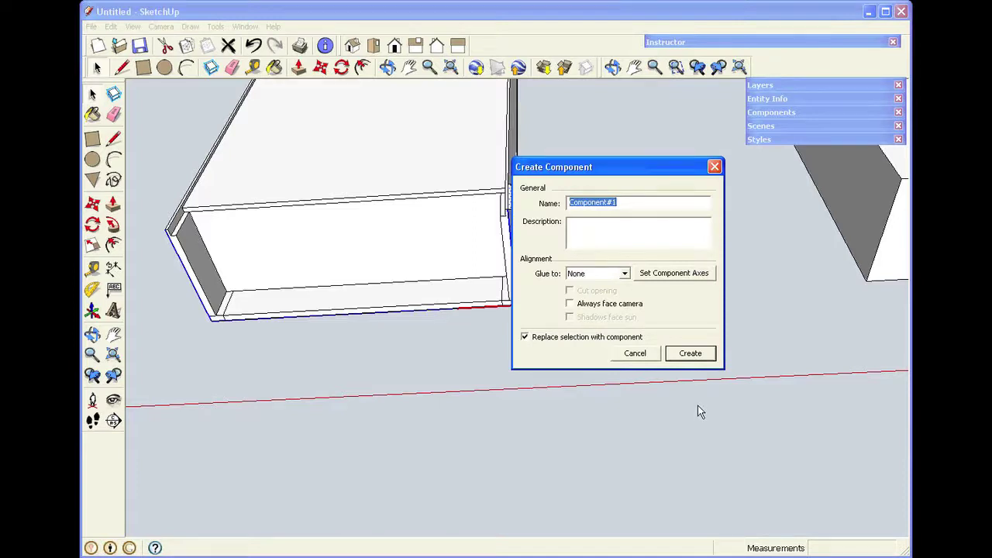
pyautogui.write('basemolding')
pyautogui.click(701, 358)
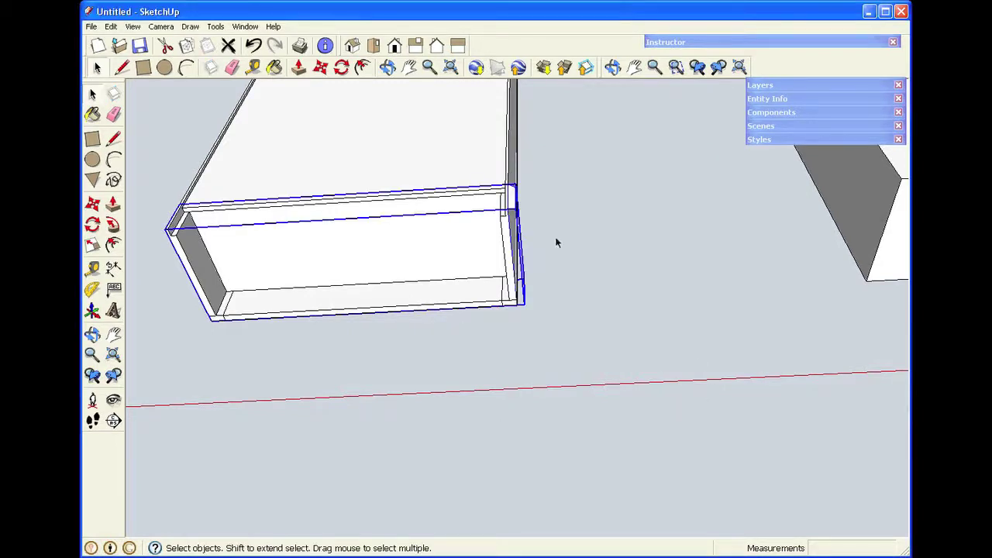
# Step: Edit the base molding component and extrude its profile along the three path lines with Follow Me
pyautogui.rightClick(512, 201)
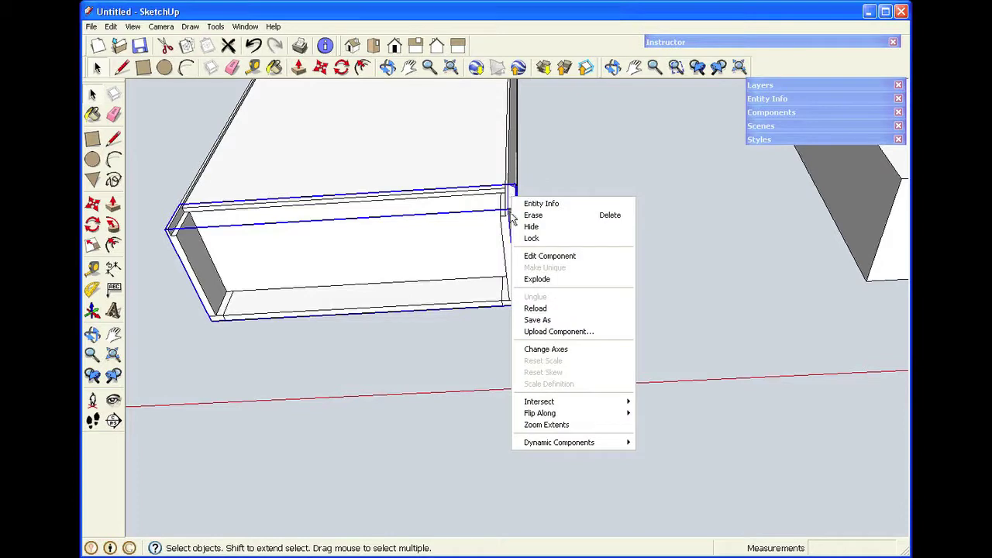
pyautogui.click(540, 257)
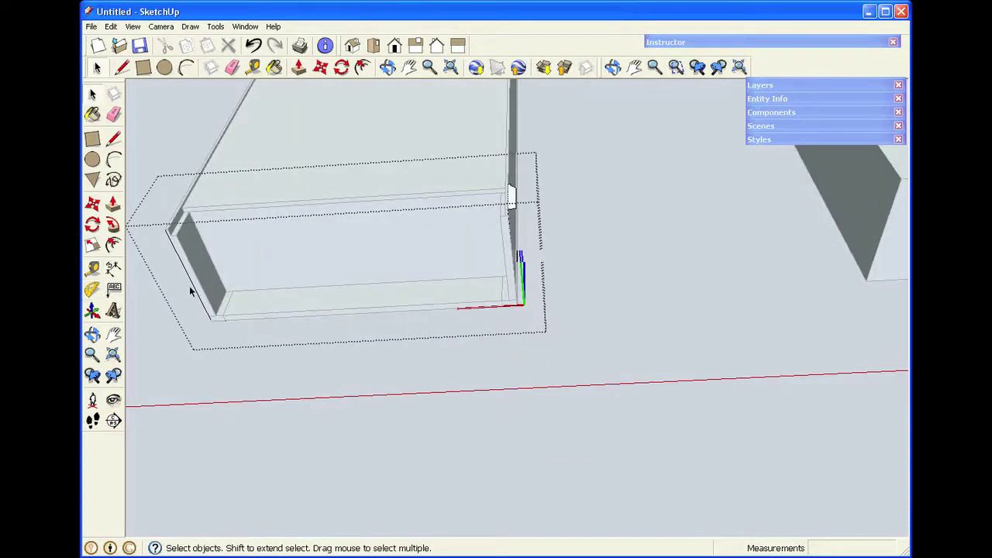
pyautogui.click(192, 291)
pyautogui.keyDown('shift'); pyautogui.click(321, 315); pyautogui.keyUp('shift')
pyautogui.keyDown('shift'); pyautogui.click(513, 250); pyautogui.keyUp('shift')
pyautogui.click(113, 227)
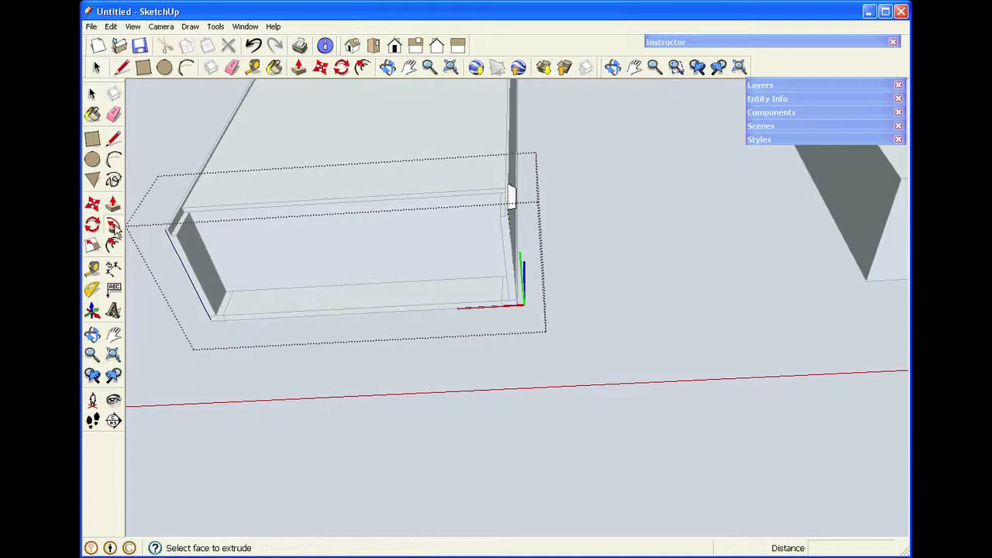
pyautogui.click(512, 198)
pyautogui.press('space')
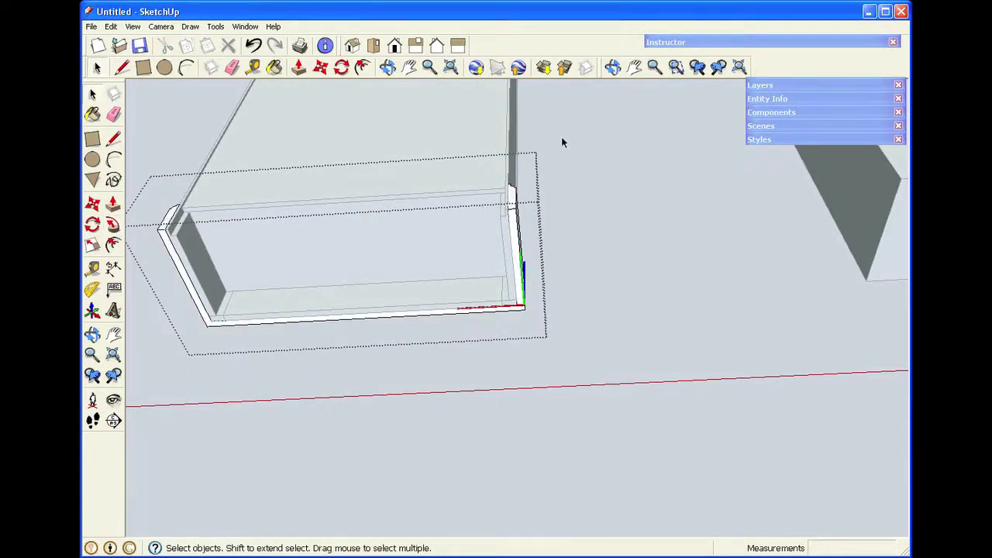
# Step: Draw the miter lines across the top ledge and the narrow ledge below the rounded edge at the molding's front corner
pyautogui.click(388, 69)
pyautogui.moveTo(414, 209); pyautogui.dragTo(433, 358)
pyautogui.scroll(4, 527, 310)
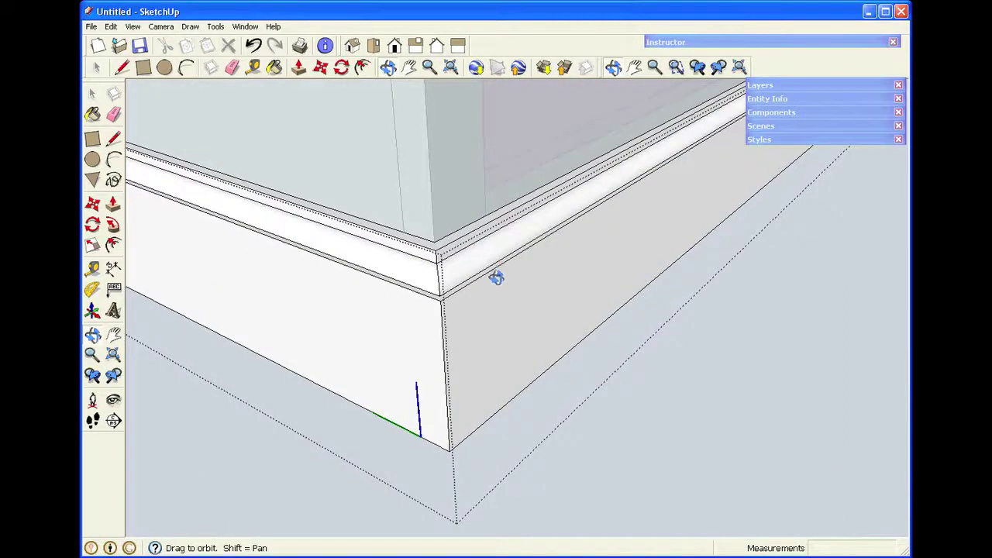
pyautogui.press('l')
pyautogui.click(434, 242)
pyautogui.click(436, 248)
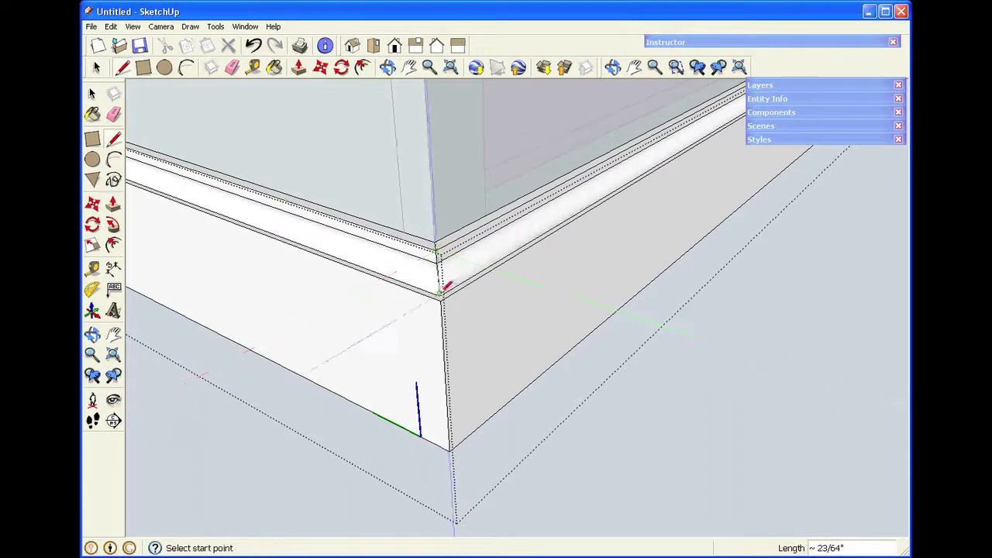
pyautogui.scroll(4, 442, 291)
pyautogui.click(448, 245)
pyautogui.click(452, 256)
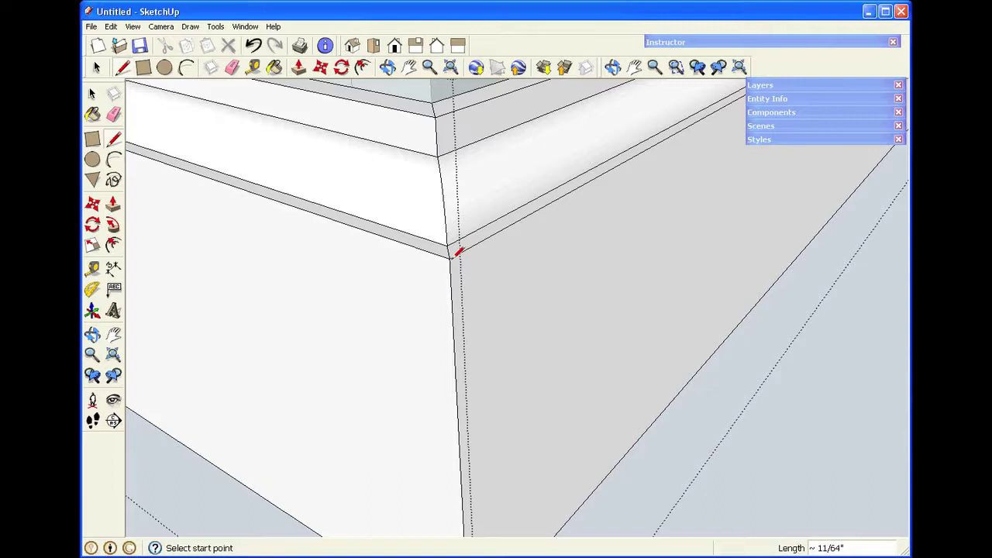
# Step: Turn on X-ray and draw the miter line across the molding's underside at the first front corner, from inner to outer corner
pyautogui.scroll(-4, 459, 251)
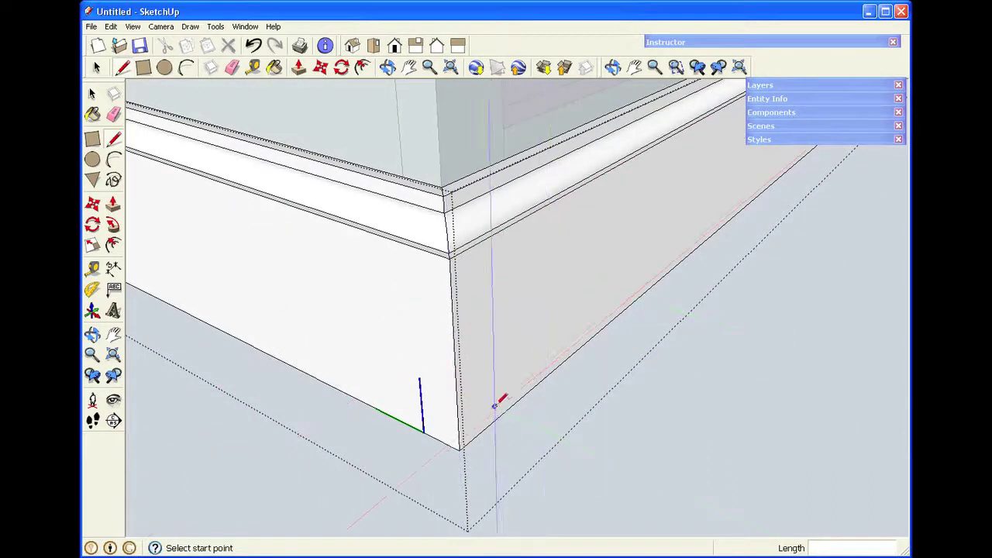
pyautogui.press('o')
pyautogui.moveTo(517, 430); pyautogui.dragTo(365, 421)
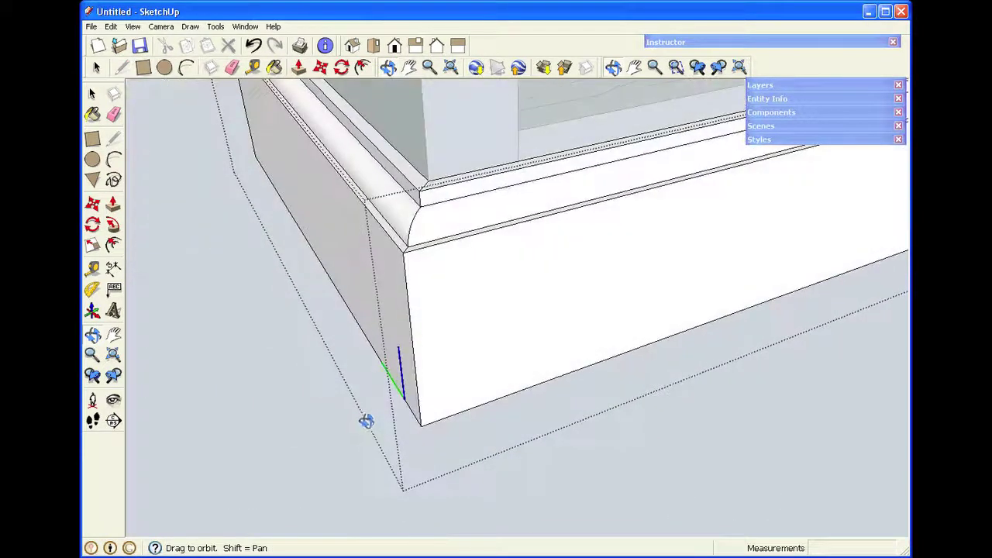
pyautogui.click(134, 27)
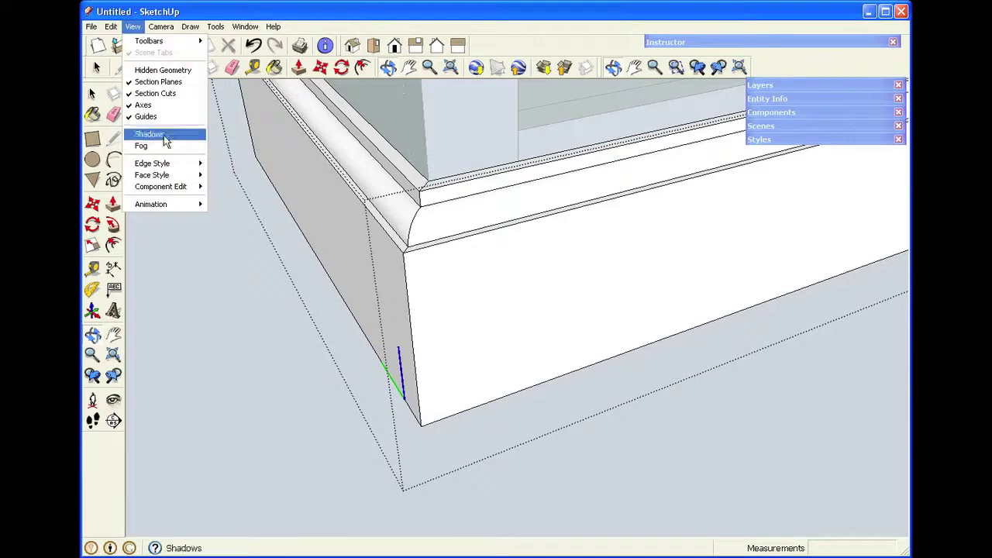
pyautogui.moveTo(164, 177)
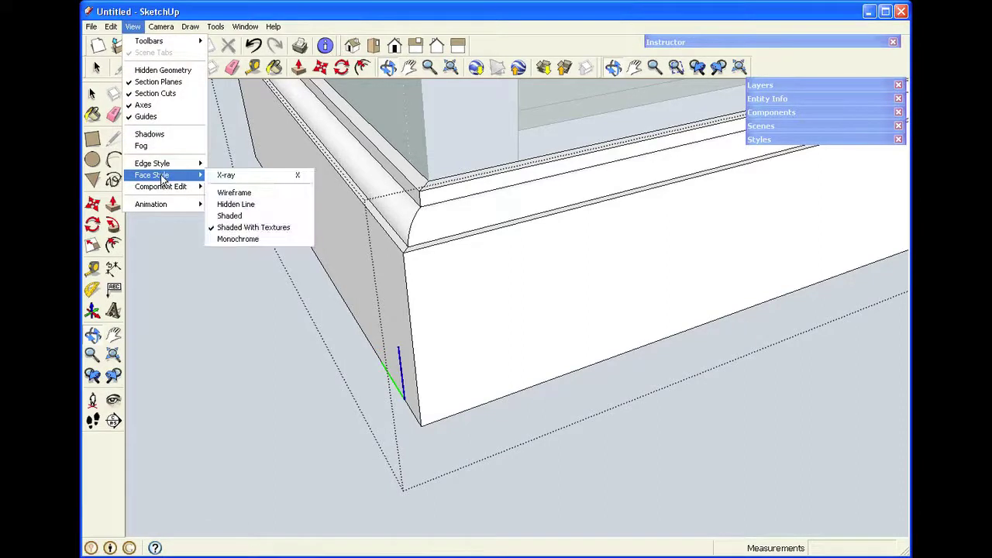
pyautogui.click(227, 178)
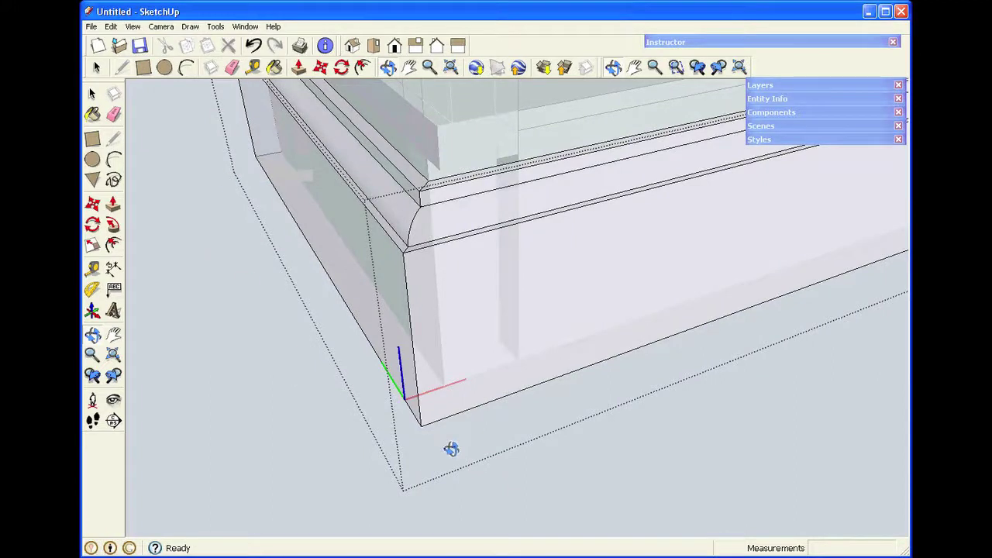
pyautogui.press('space')
pyautogui.press('l')
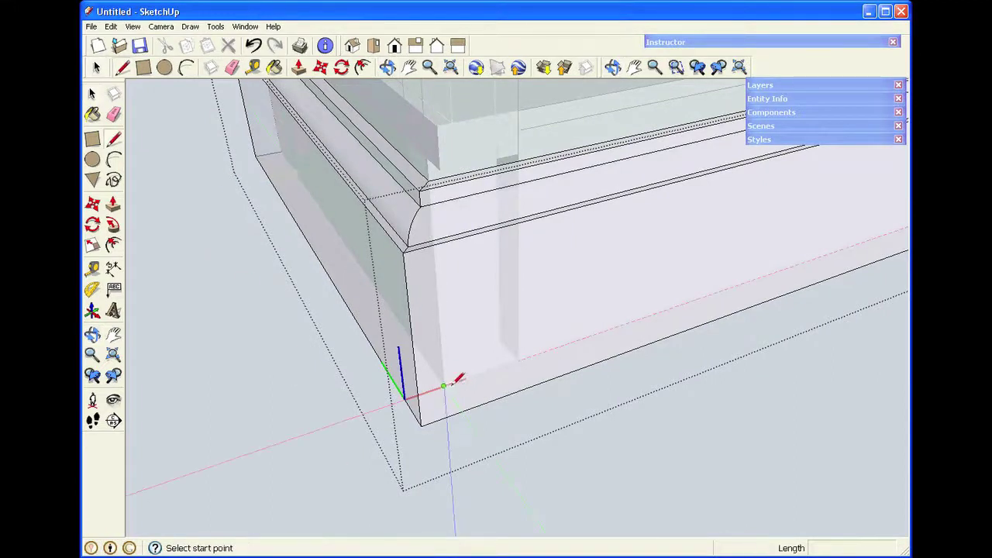
pyautogui.click(443, 386)
pyautogui.click(427, 411)
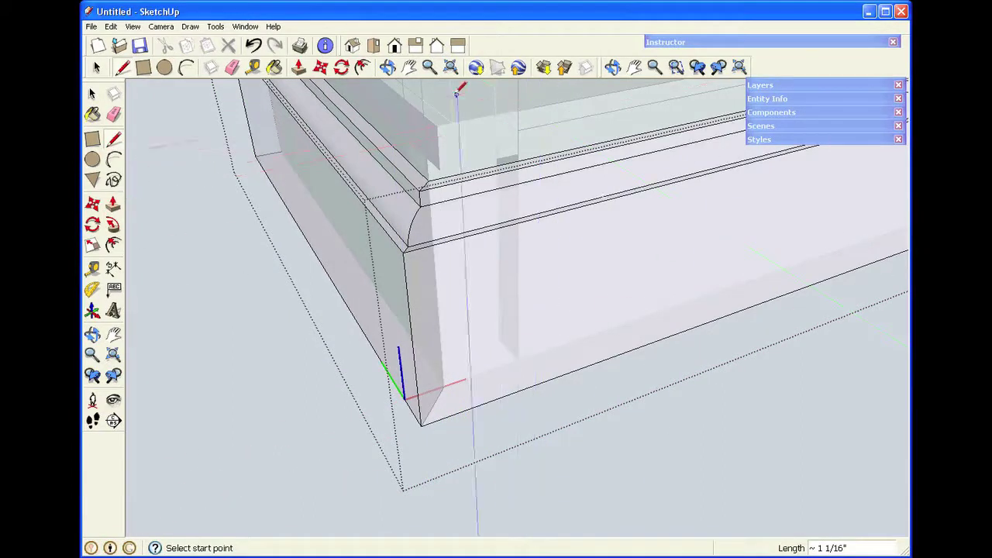
# Step: Draw the miter line across the molding's underside at the opposite front corner, from the bookcase corner to the outer corner
pyautogui.scroll(-6, 570, 341)
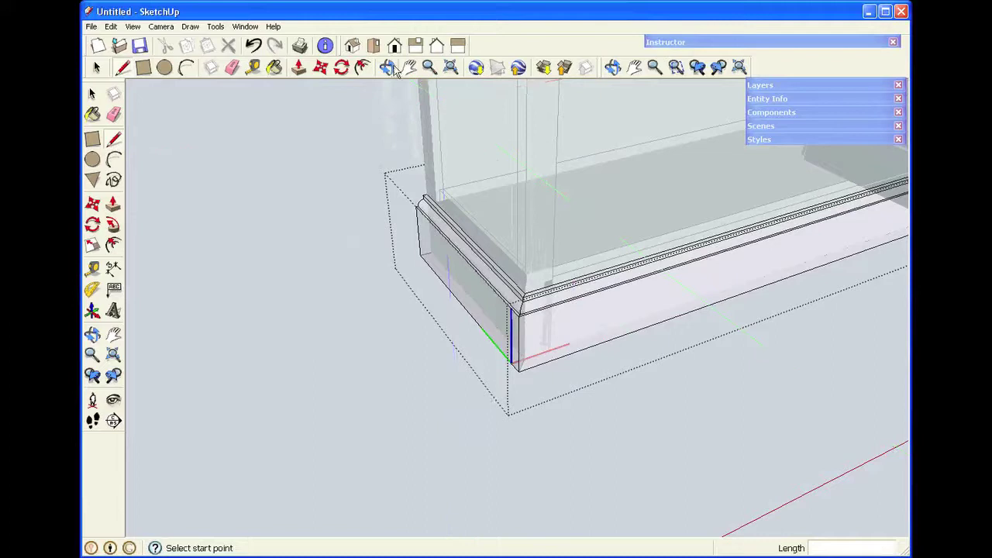
pyautogui.click(409, 73)
pyautogui.moveTo(680, 333); pyautogui.dragTo(406, 412)
pyautogui.moveTo(636, 332); pyautogui.dragTo(535, 369)
pyautogui.scroll(7, 610, 303)
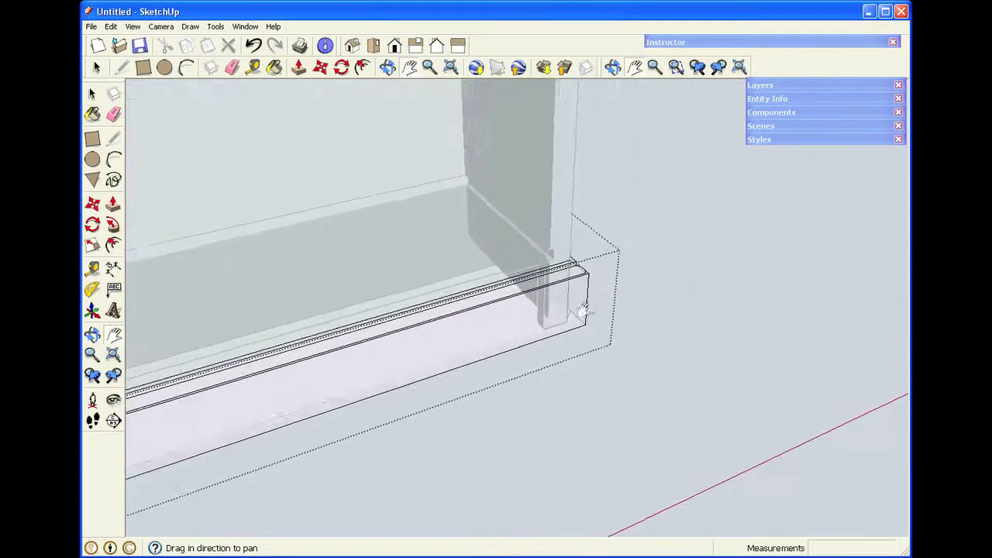
pyautogui.press('space')
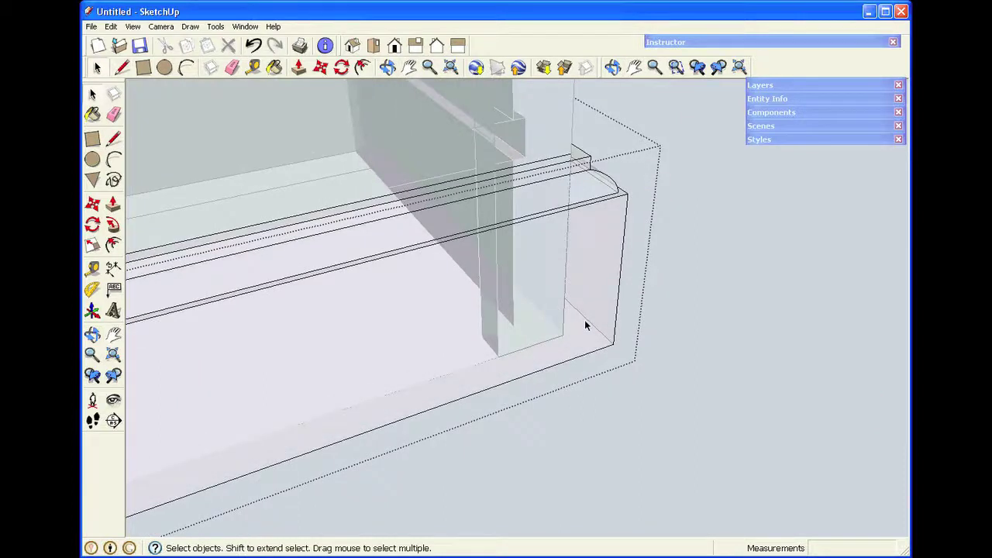
pyautogui.press('l')
pyautogui.click(563, 335)
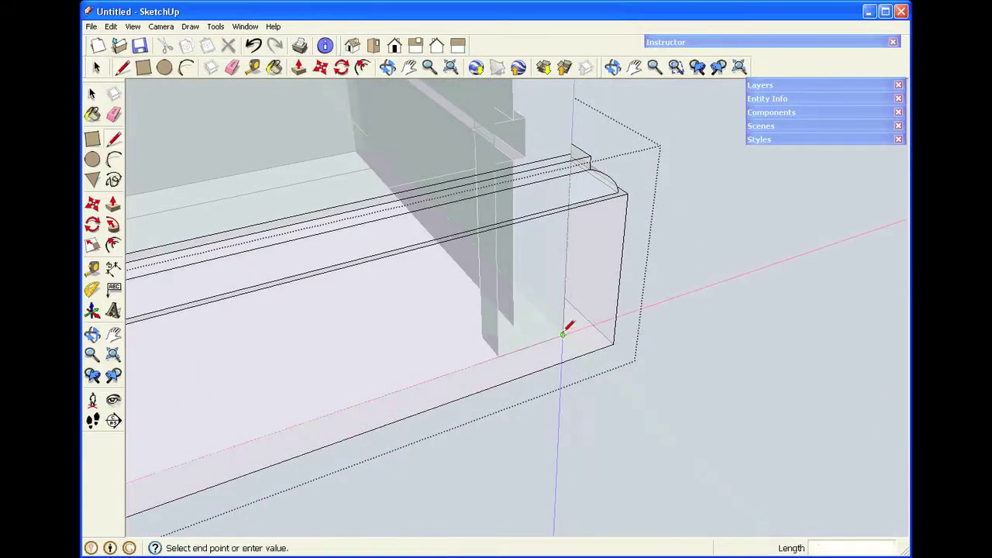
pyautogui.click(613, 344)
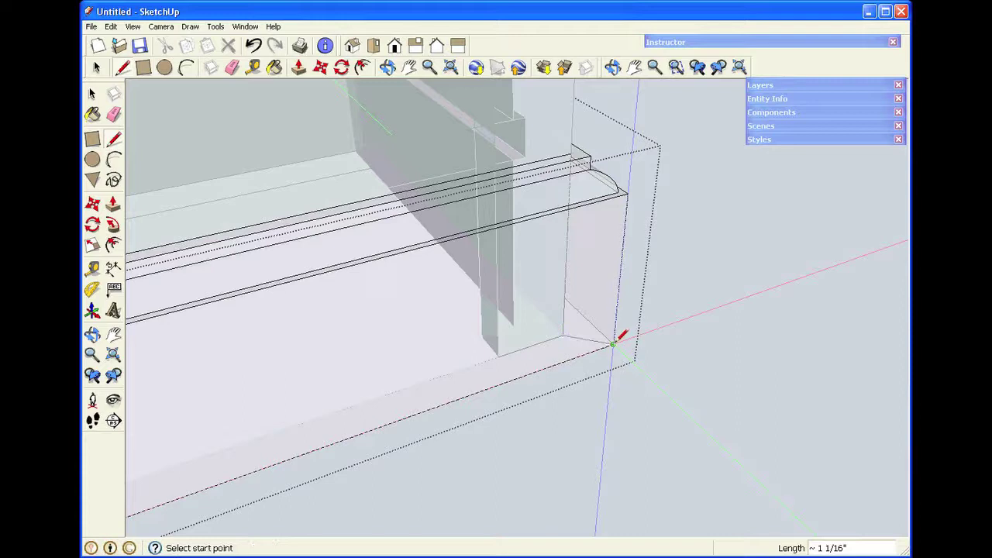
# Step: Turn off X-ray and draw the miter lines across the top ledge and the narrow lower ledge at this second front corner
pyautogui.click(133, 26)
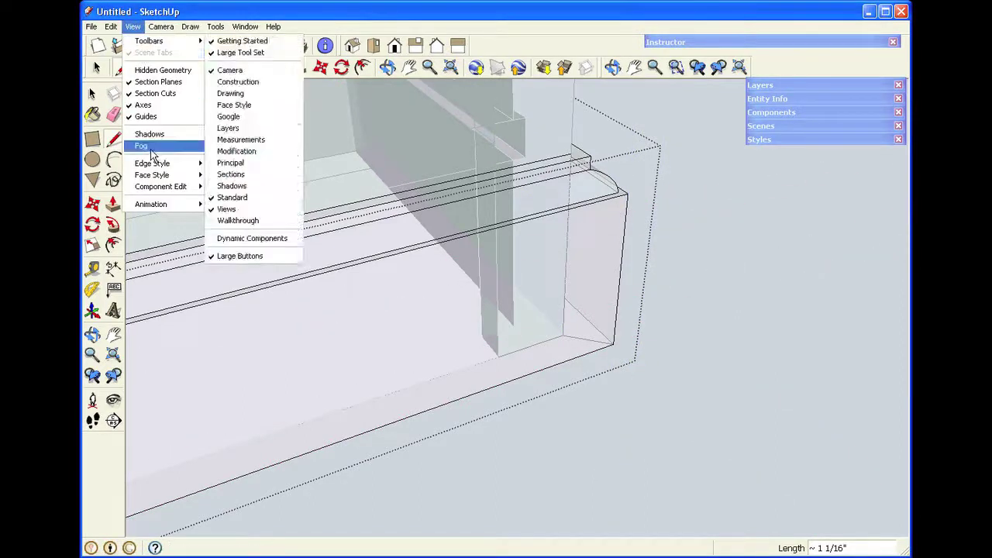
pyautogui.moveTo(159, 175)
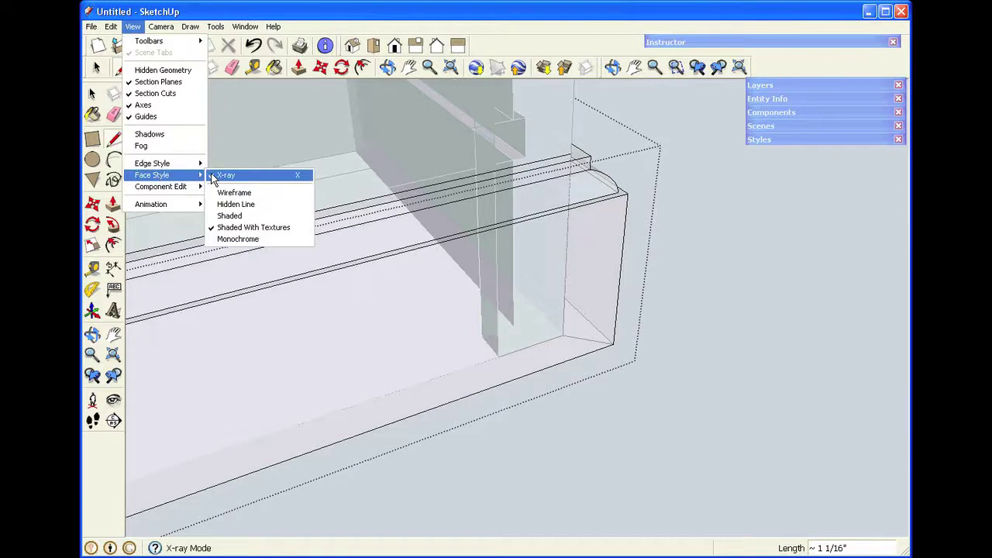
pyautogui.click(225, 175)
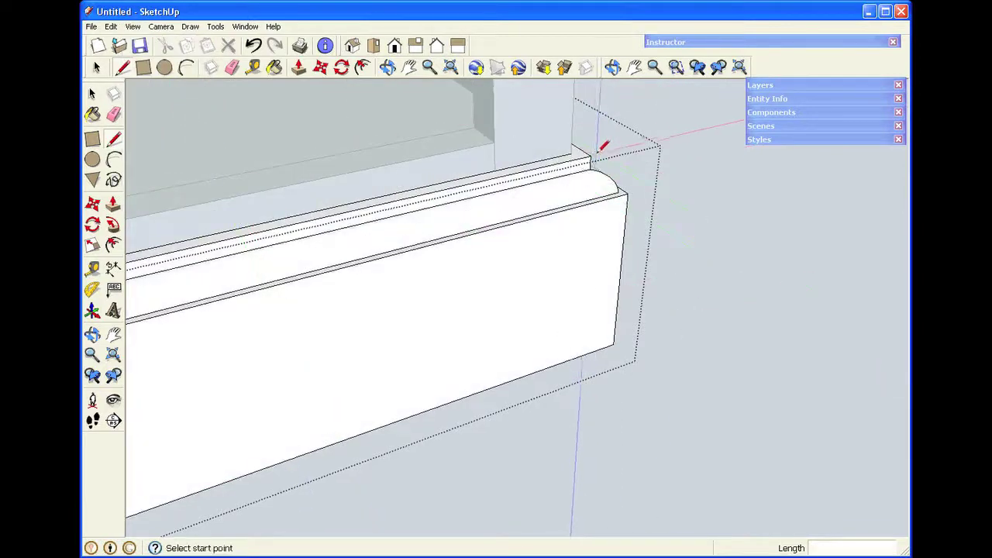
pyautogui.scroll(4, 597, 151)
pyautogui.click(561, 145)
pyautogui.click(610, 149)
pyautogui.click(676, 237)
pyautogui.click(699, 241)
pyautogui.press('space')
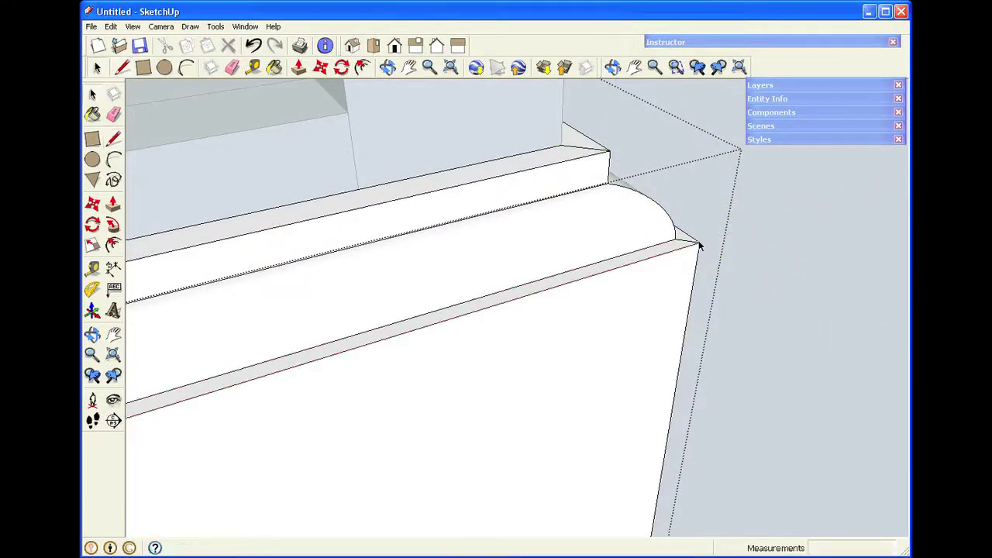
# Step: Make a component named "base molding left" from the left side piece of the molding, replacing the selection with the component
pyautogui.scroll(-10, 700, 245)
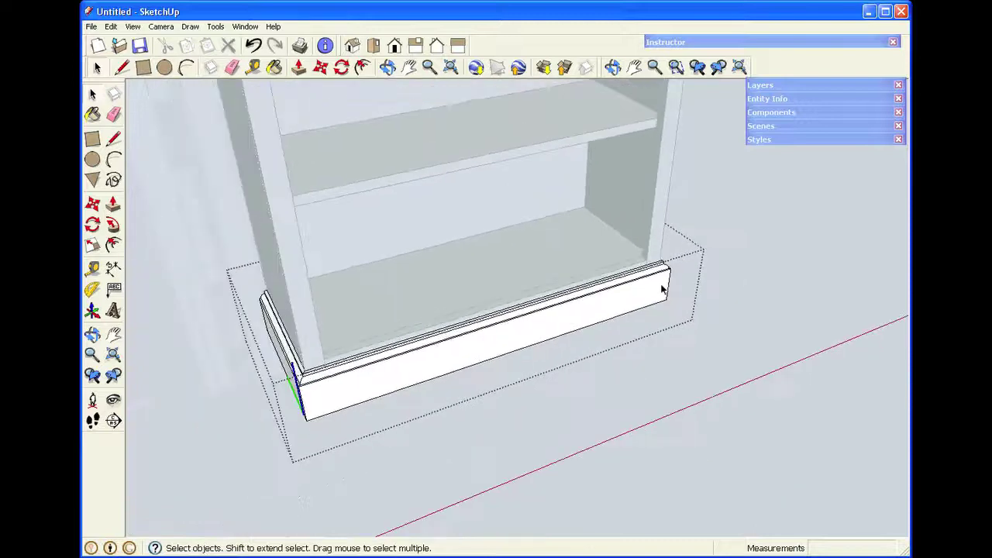
pyautogui.click(612, 67)
pyautogui.moveTo(326, 343); pyautogui.dragTo(339, 188)
pyautogui.press('space')
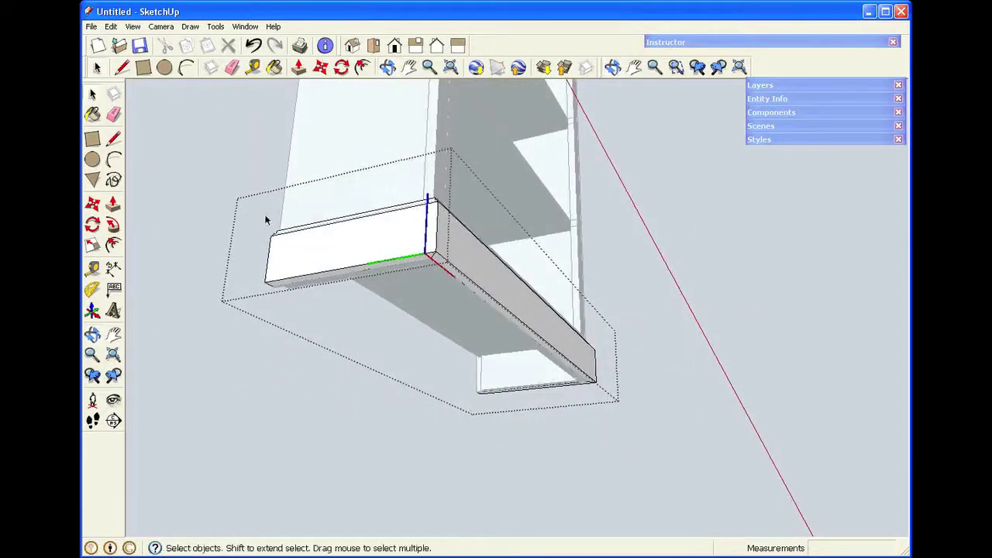
pyautogui.moveTo(258, 234)
pyautogui.mouseDown()
pyautogui.moveTo(479, 299)
pyautogui.moveTo(342, 334)
pyautogui.moveTo(254, 239)
pyautogui.mouseUp()
pyautogui.moveTo(240, 156); pyautogui.dragTo(458, 318)
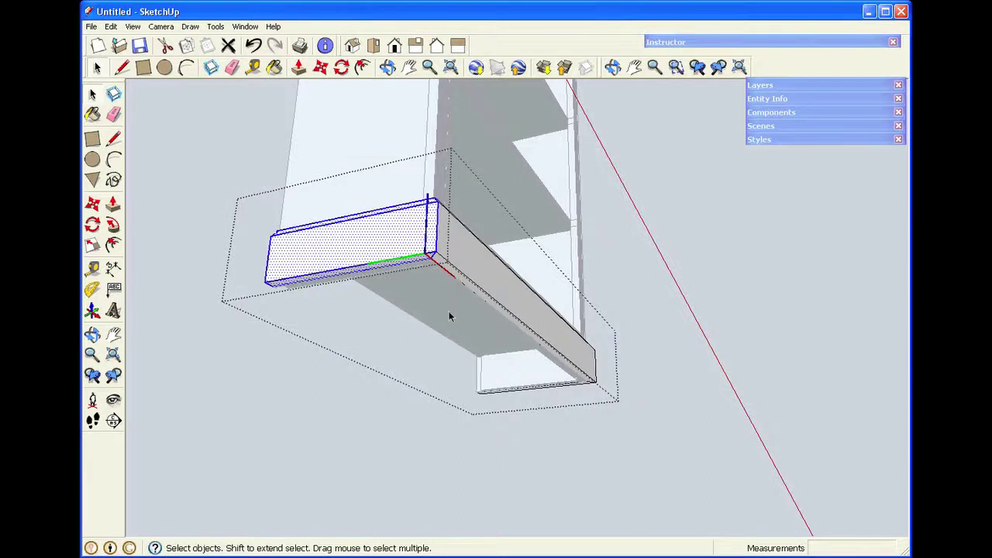
pyautogui.rightClick(378, 239)
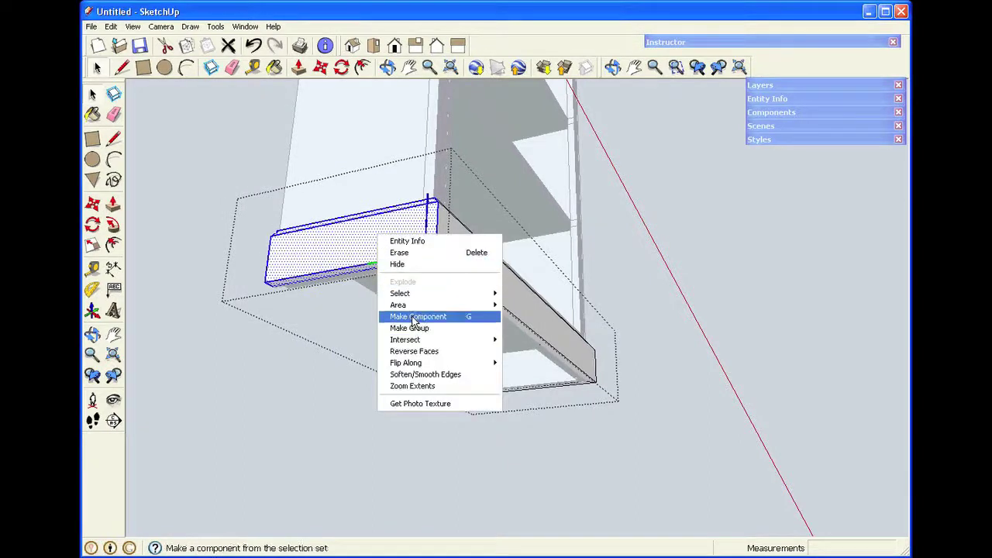
pyautogui.click(415, 318)
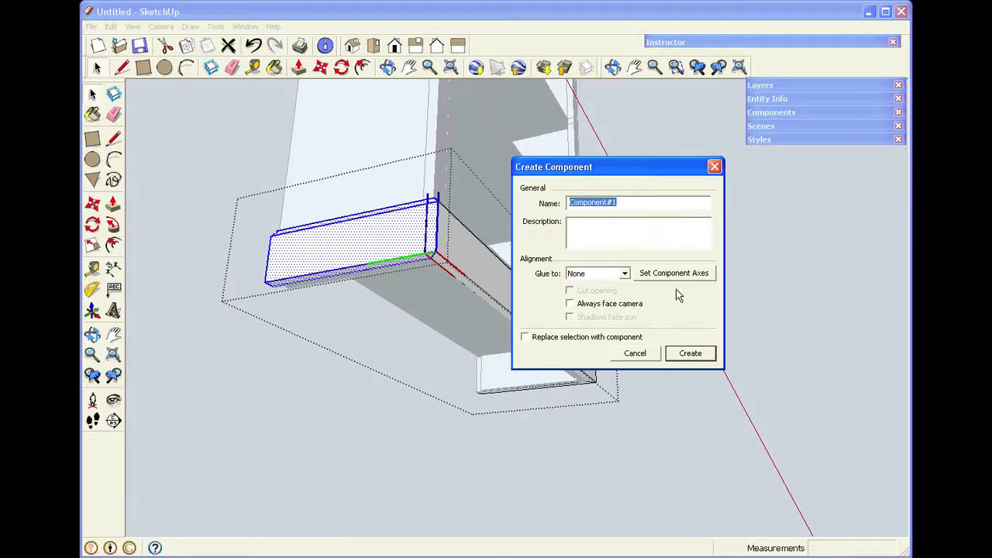
pyautogui.write('base molding left')
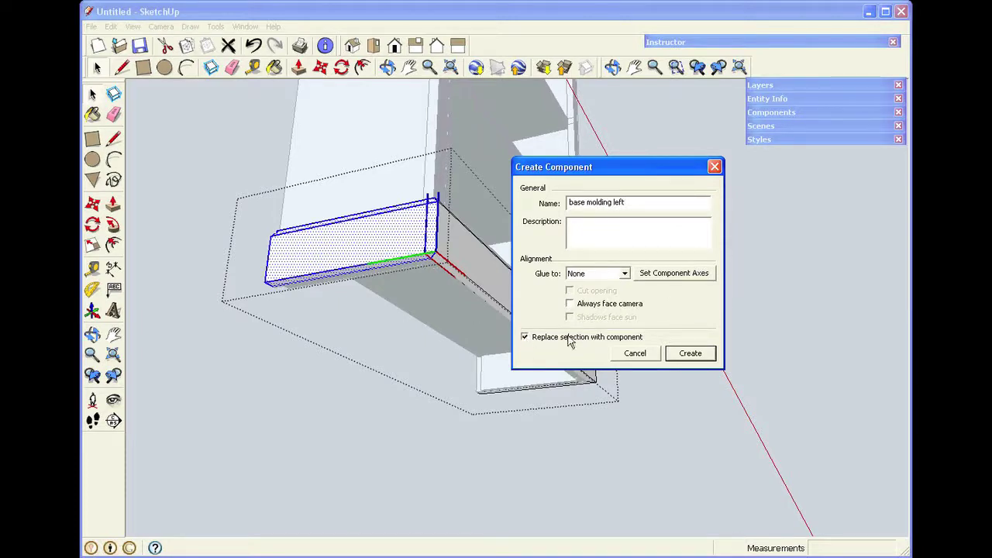
pyautogui.click(691, 353)
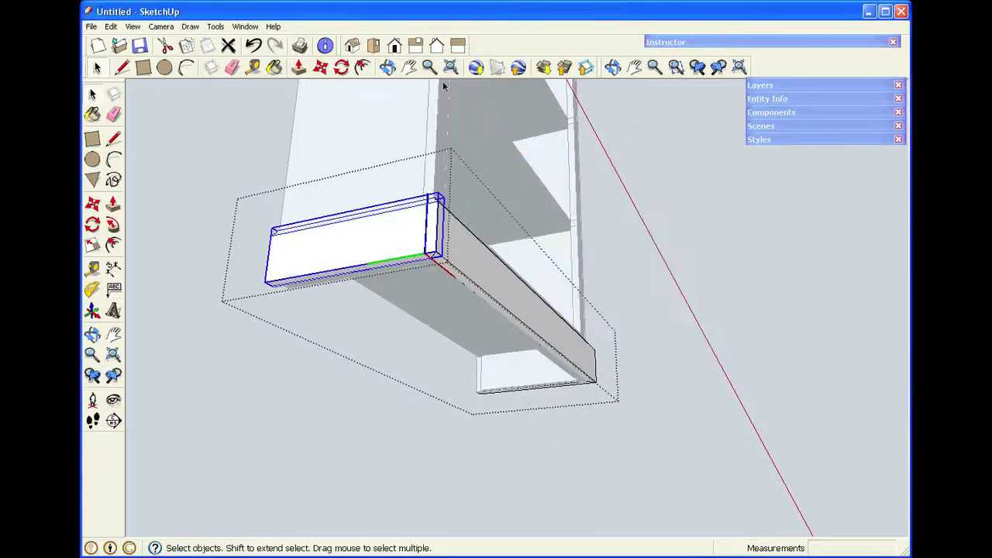
# Step: Reopen the base molding for editing and make its front piece a component named "base molding front", replacing the selection
pyautogui.click(388, 67)
pyautogui.moveTo(581, 348); pyautogui.dragTo(284, 412)
pyautogui.moveTo(407, 324); pyautogui.dragTo(381, 142)
pyautogui.press('space')
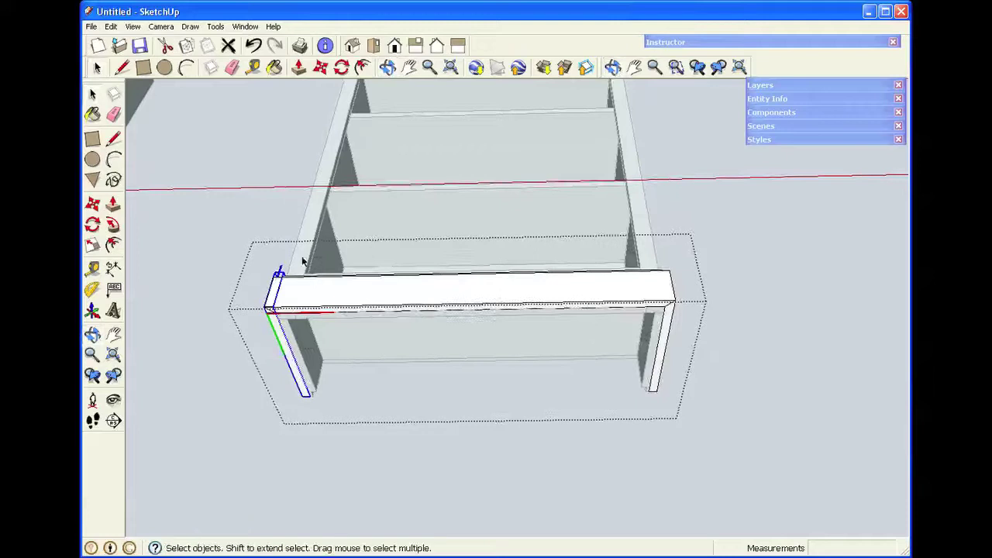
pyautogui.click(256, 282)
pyautogui.click(335, 306)
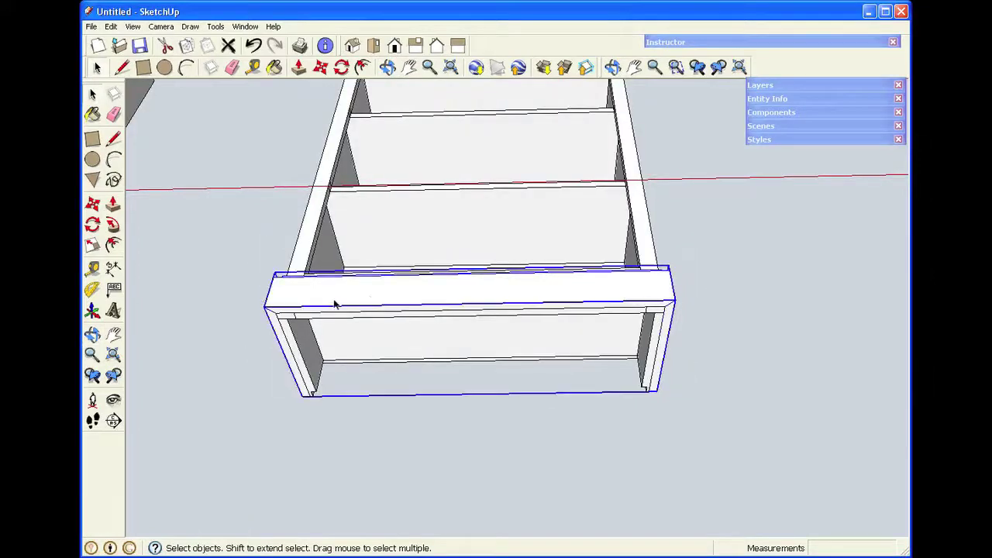
pyautogui.rightClick(371, 300)
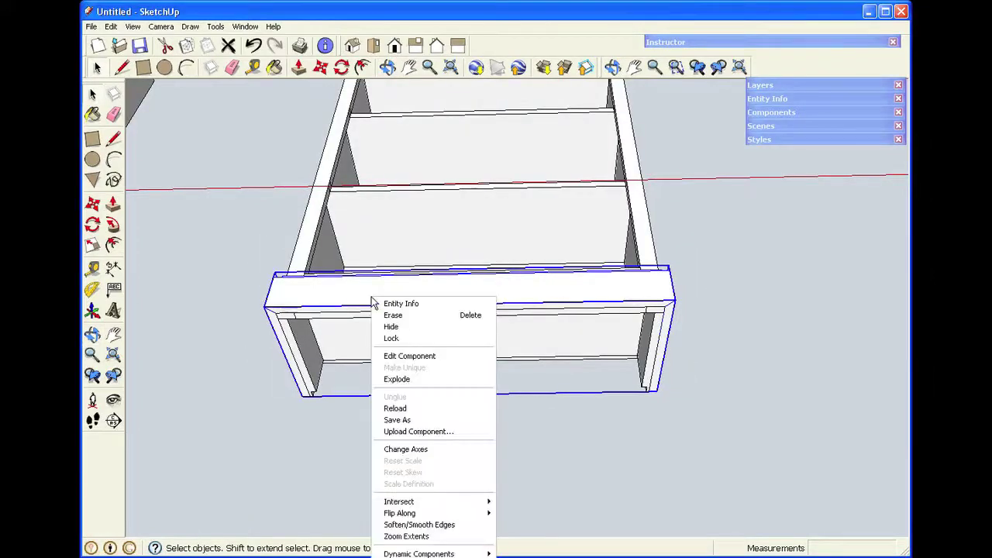
pyautogui.click(404, 358)
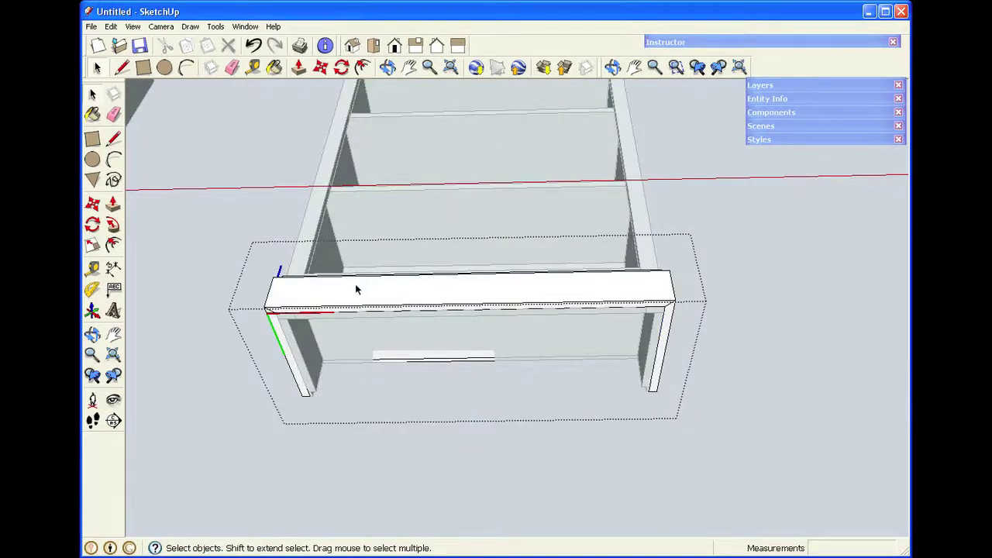
pyautogui.moveTo(242, 242); pyautogui.dragTo(693, 337)
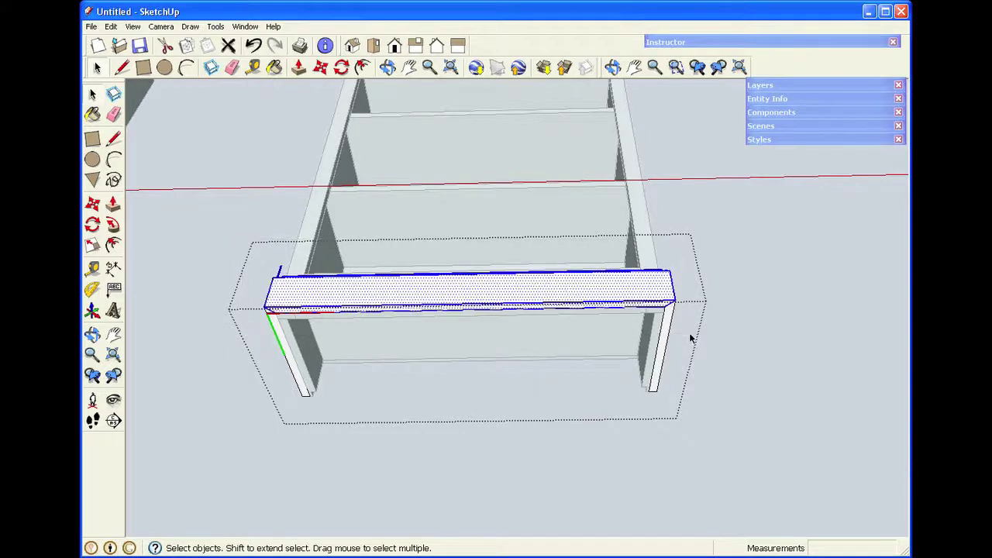
pyautogui.rightClick(584, 287)
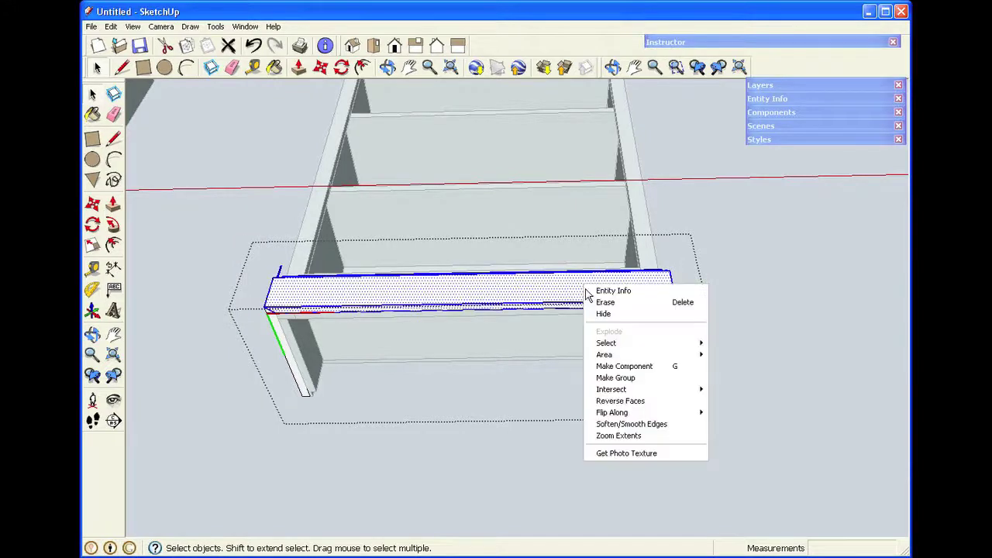
pyautogui.click(612, 366)
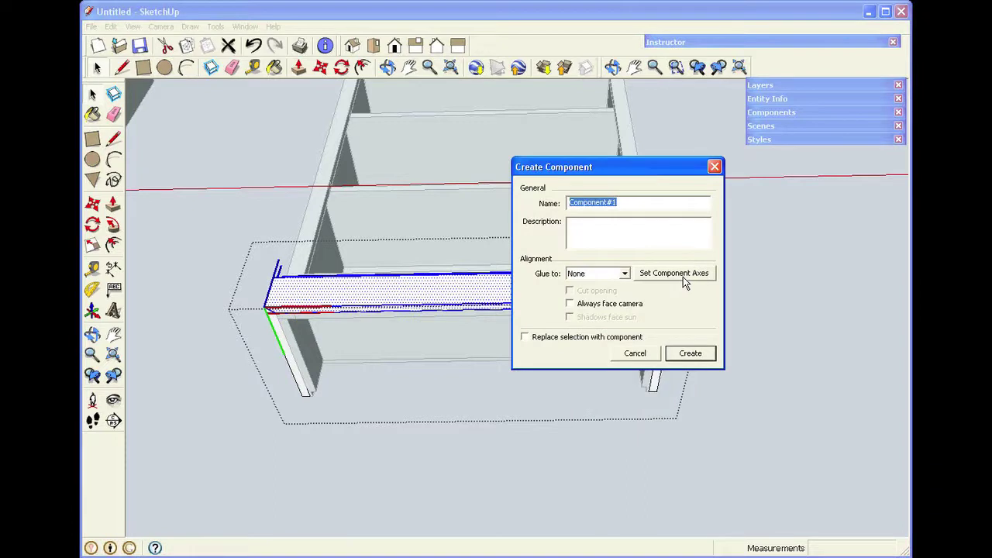
pyautogui.write('base molding front')
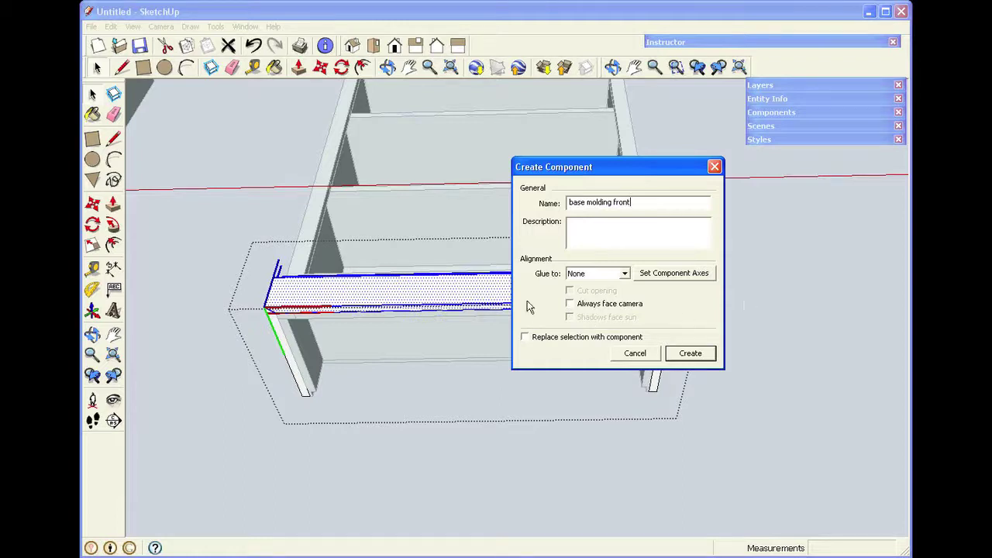
pyautogui.click(525, 337)
pyautogui.click(685, 353)
# Step: Make the remaining right side piece of the base molding a component replacing the selection, and close the base molding component
pyautogui.click(388, 67)
pyautogui.moveTo(674, 294); pyautogui.dragTo(370, 276)
pyautogui.press('space')
pyautogui.click(364, 238)
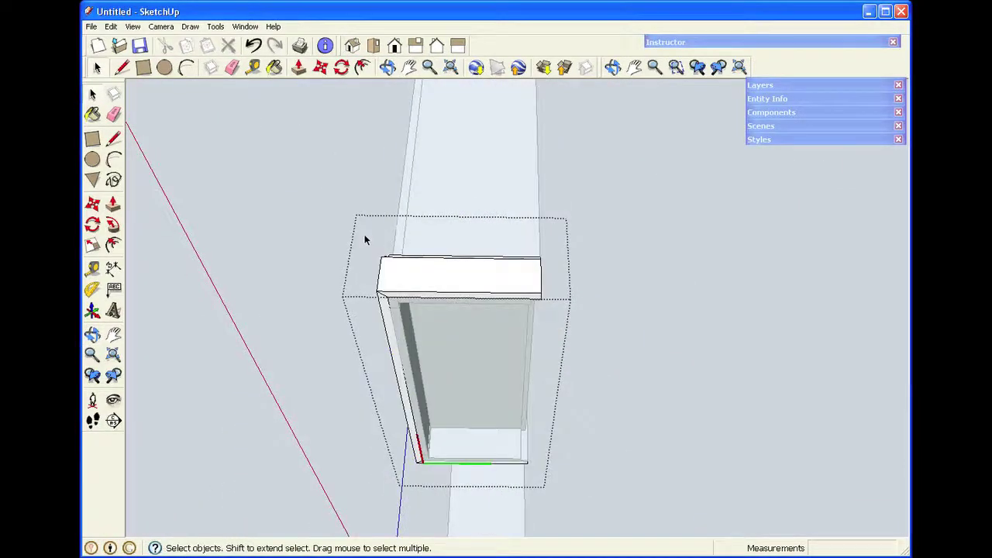
pyautogui.click(488, 278)
pyautogui.rightClick(490, 276)
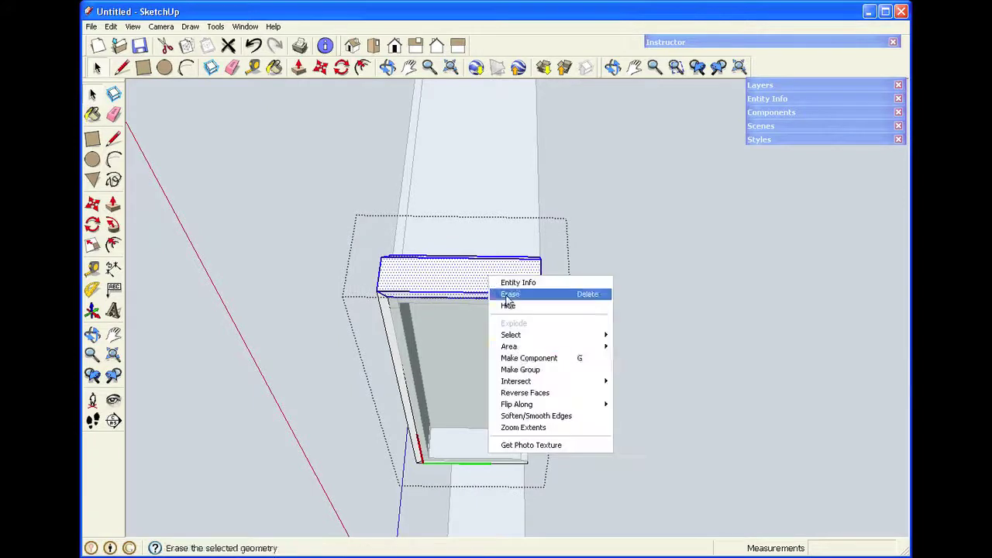
pyautogui.click(527, 358)
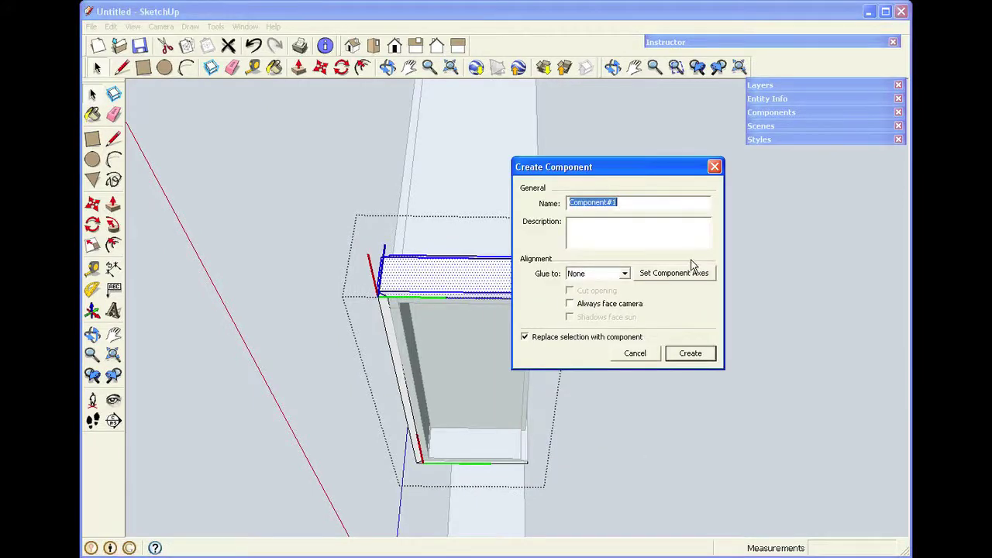
pyautogui.write('bas')
pyautogui.click(676, 355)
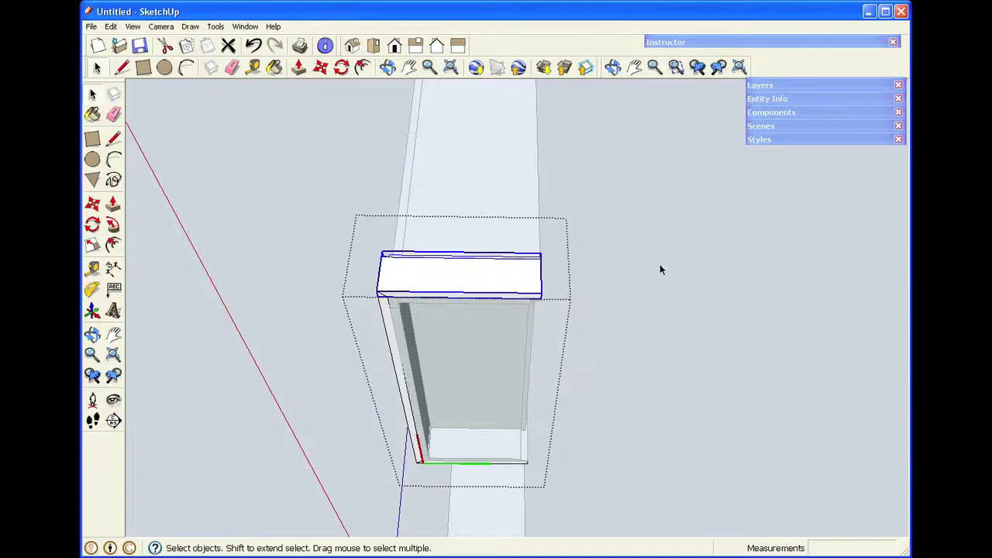
pyautogui.click(661, 270)
# Step: Examine the whole bookcase with its top and base moldings beside the original bookcase
pyautogui.click(474, 281)
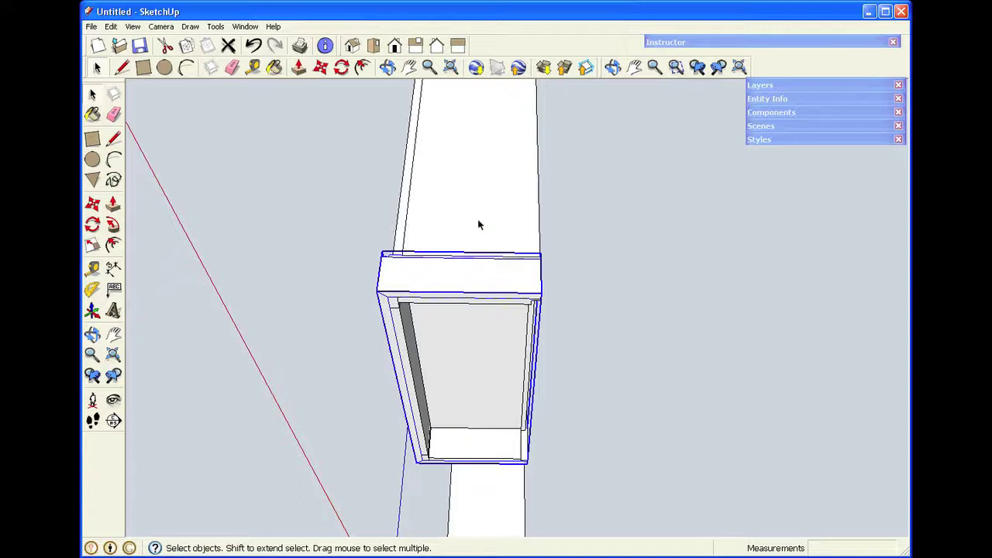
pyautogui.click(388, 68)
pyautogui.moveTo(354, 178); pyautogui.dragTo(520, 300)
pyautogui.scroll(-3, 518, 213)
pyautogui.moveTo(520, 209); pyautogui.dragTo(529, 246, button='middle')
pyautogui.moveTo(502, 122); pyautogui.dragTo(529, 168, button='middle')
pyautogui.press('space')
pyautogui.click(520, 113)
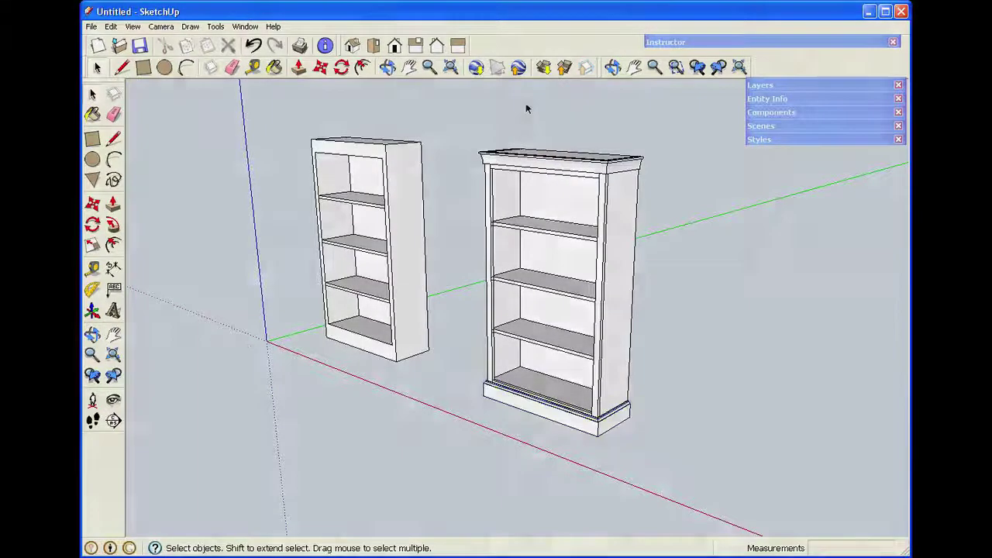